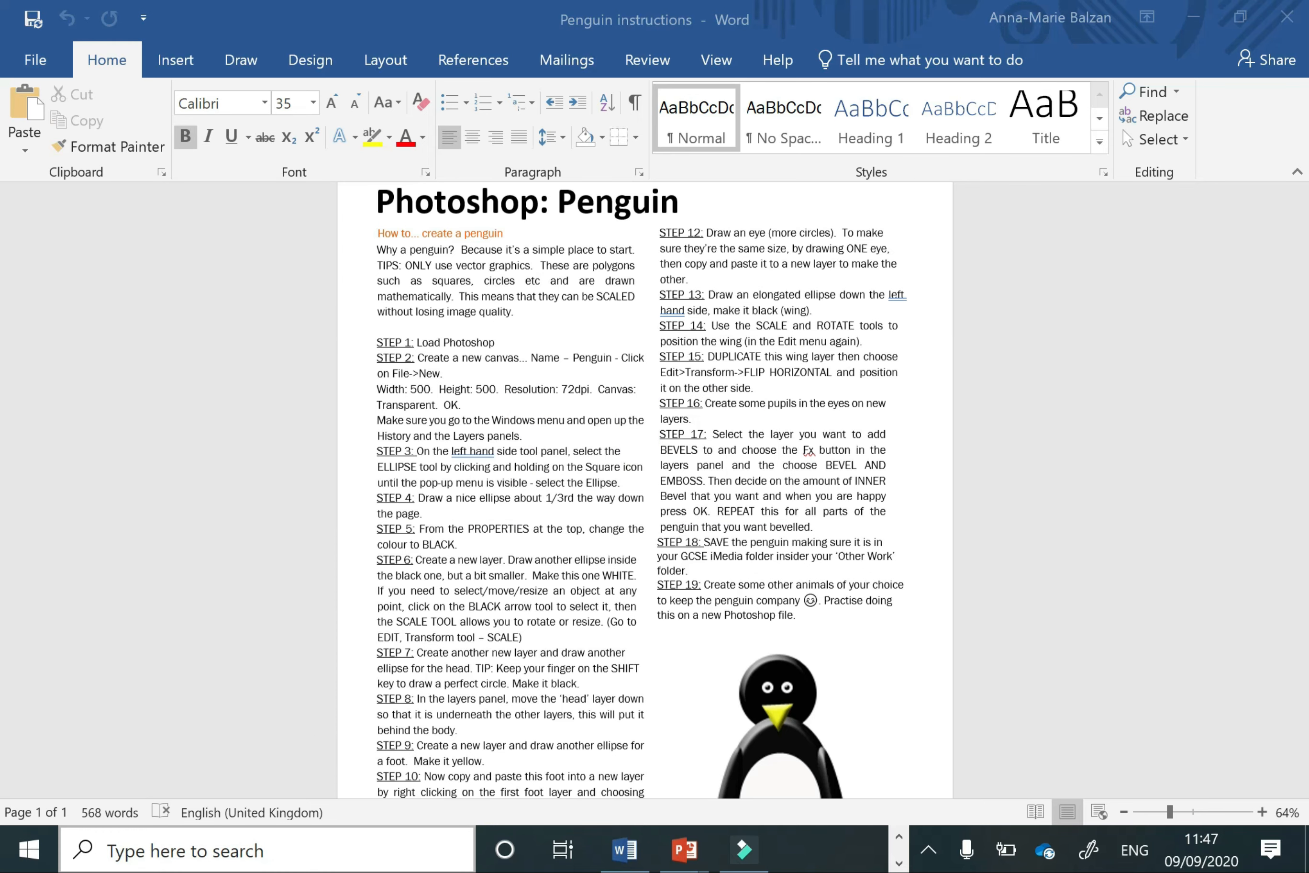
Step: Search Windows for Photoshop and launch Adobe Photoshop CS5 (64 Bit)
left_click(234, 859)
type("Po")
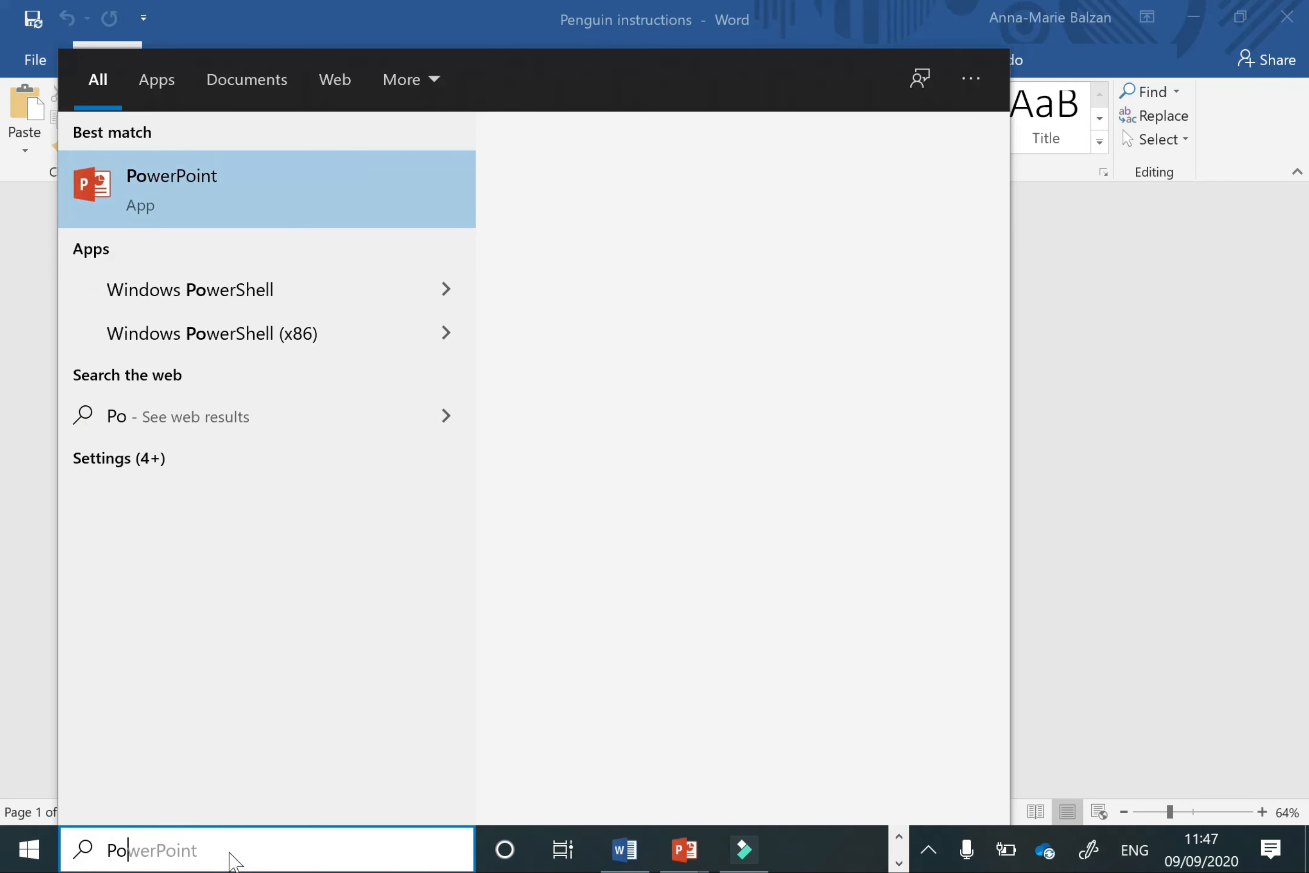
key("BackSpace")
type("hoto")
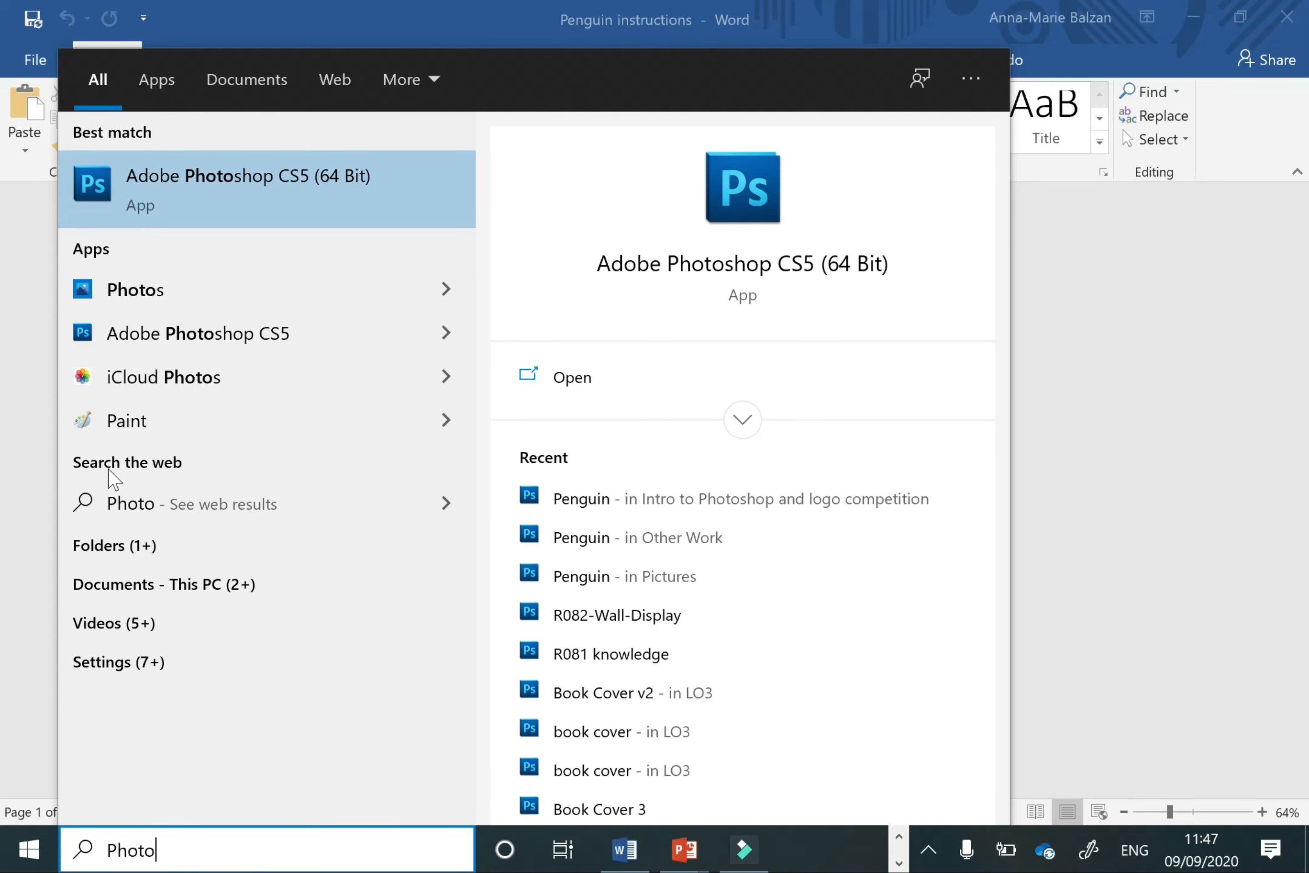
left_click(259, 223)
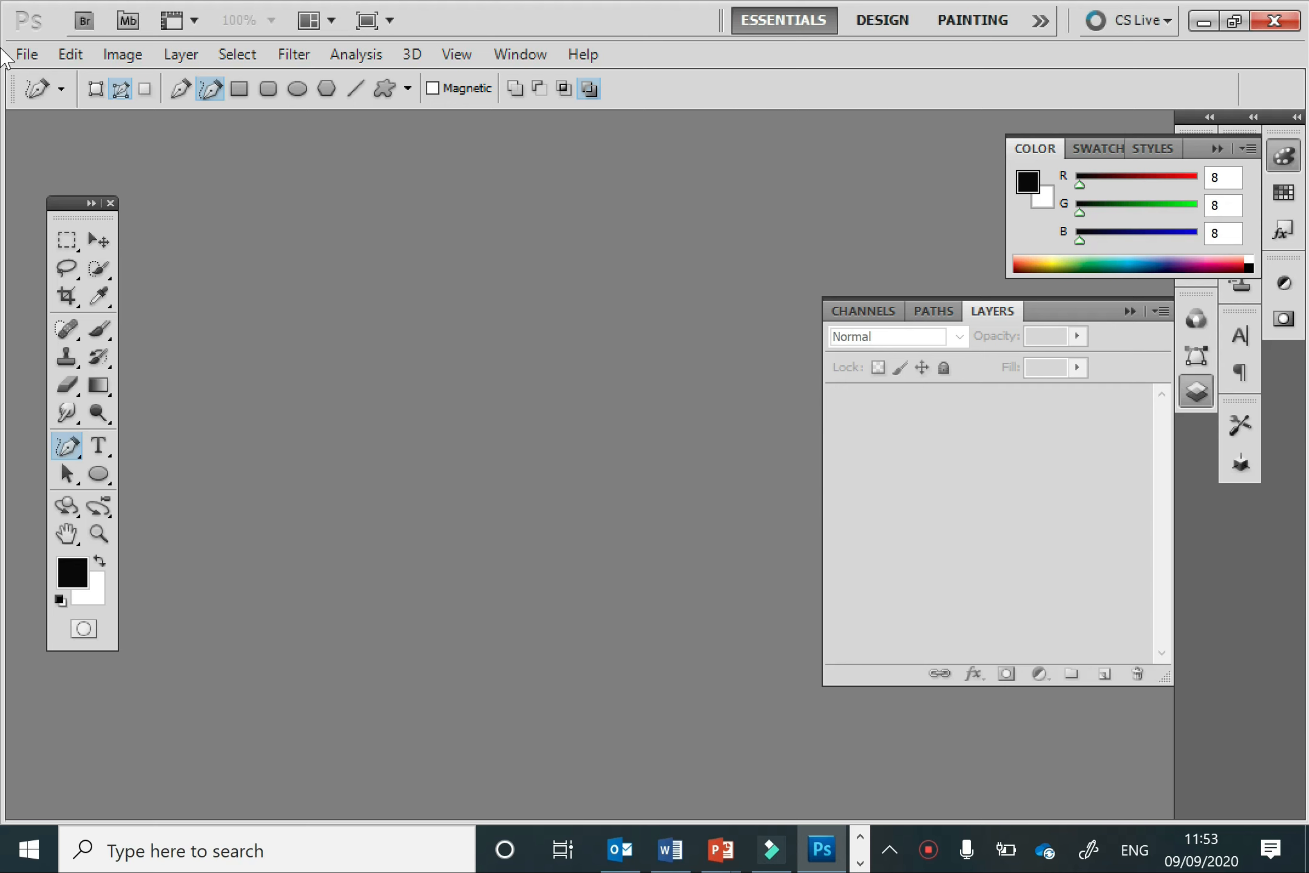
Step: Start a new document and name it Penguin
left_click(36, 47)
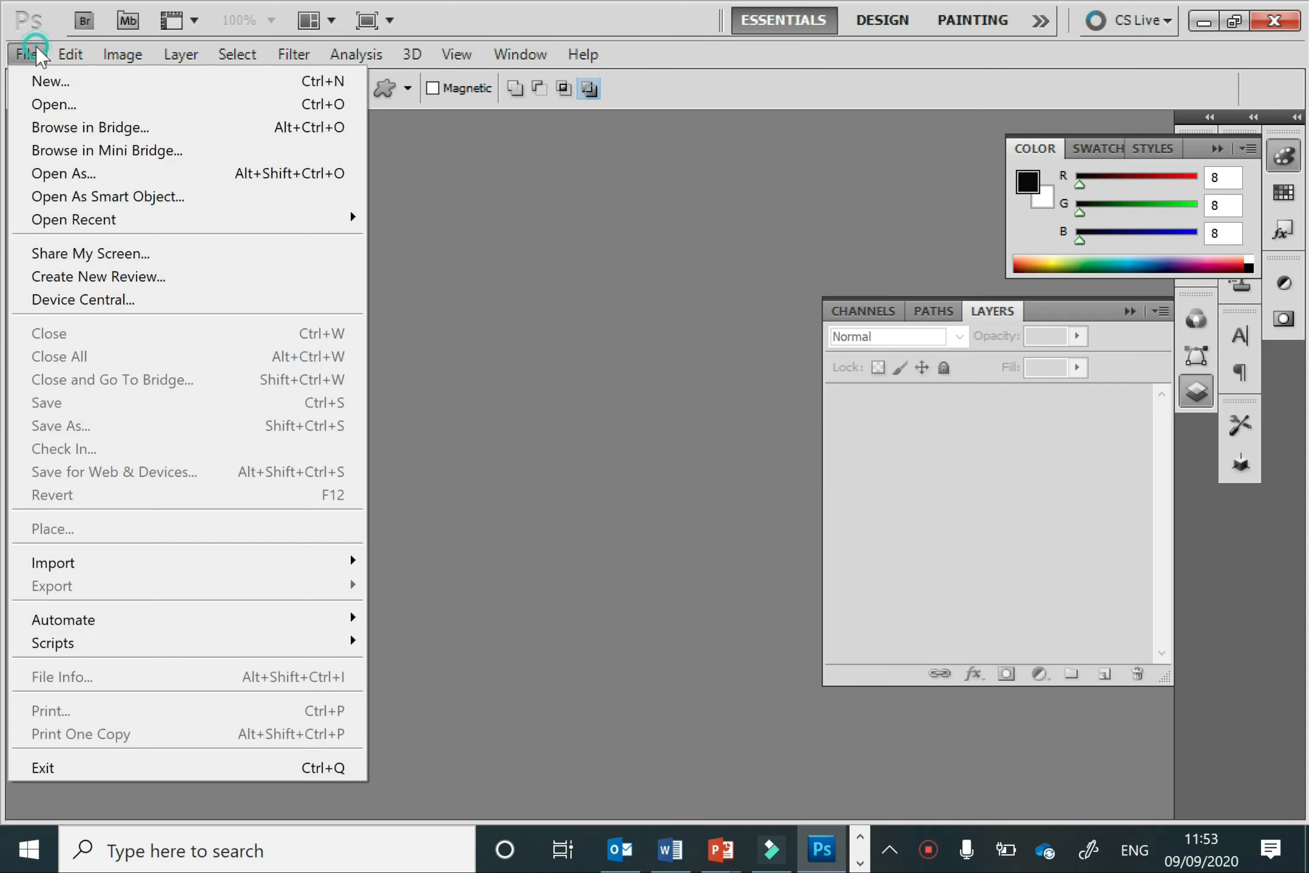
left_click(39, 79)
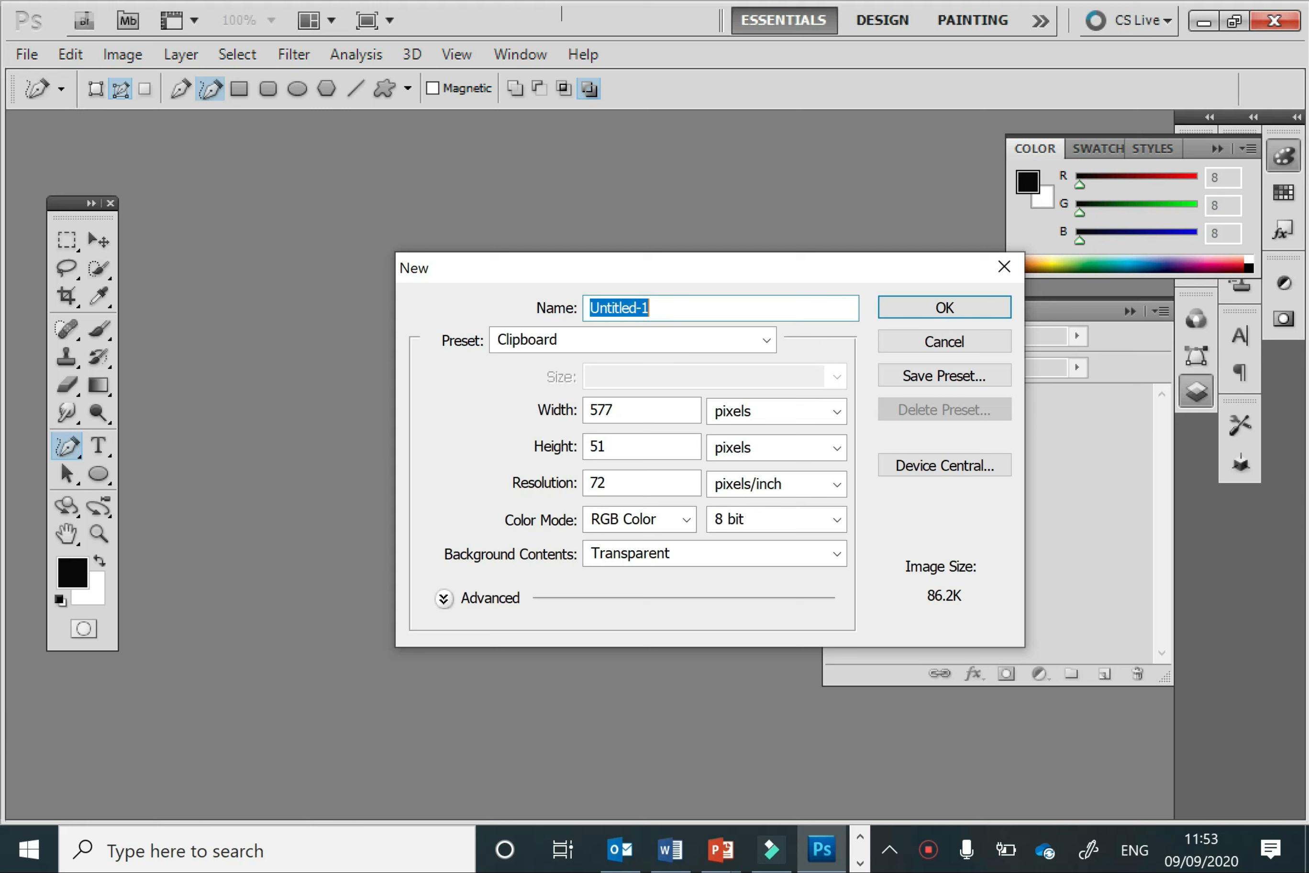
key("BackSpace")
type("Pen")
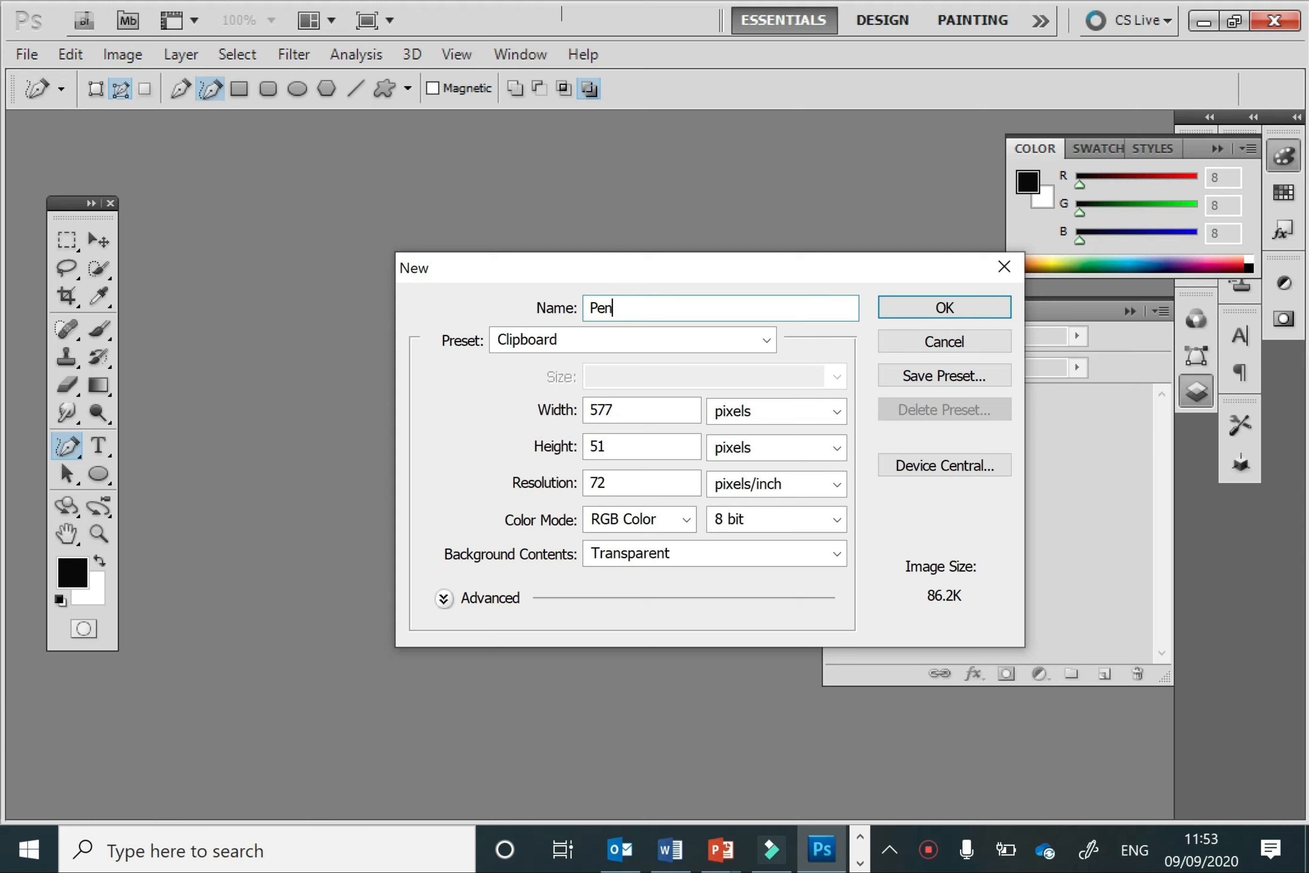
type("guin")
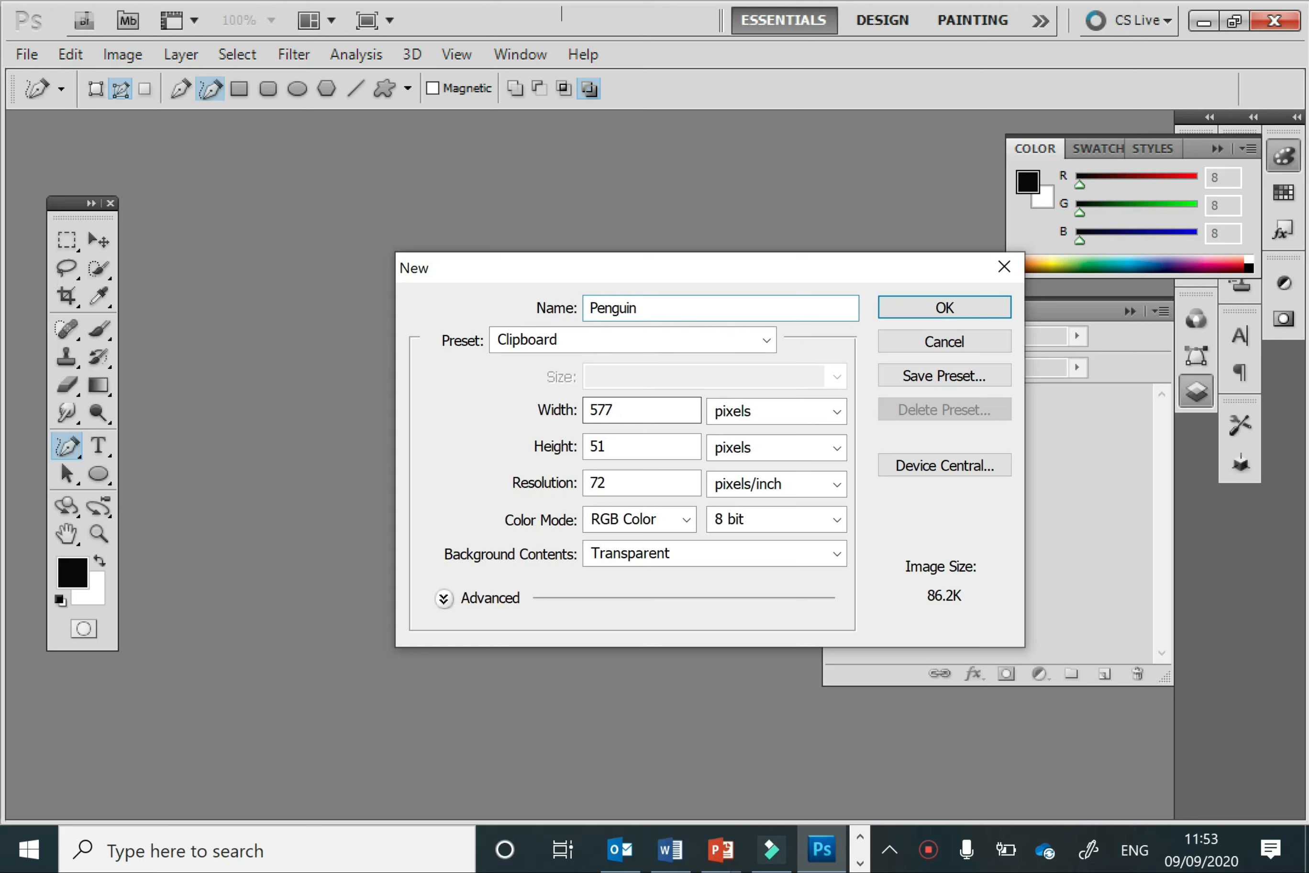
Step: Set the new document's width and height to 500 pixels each and create the canvas
left_click(643, 410)
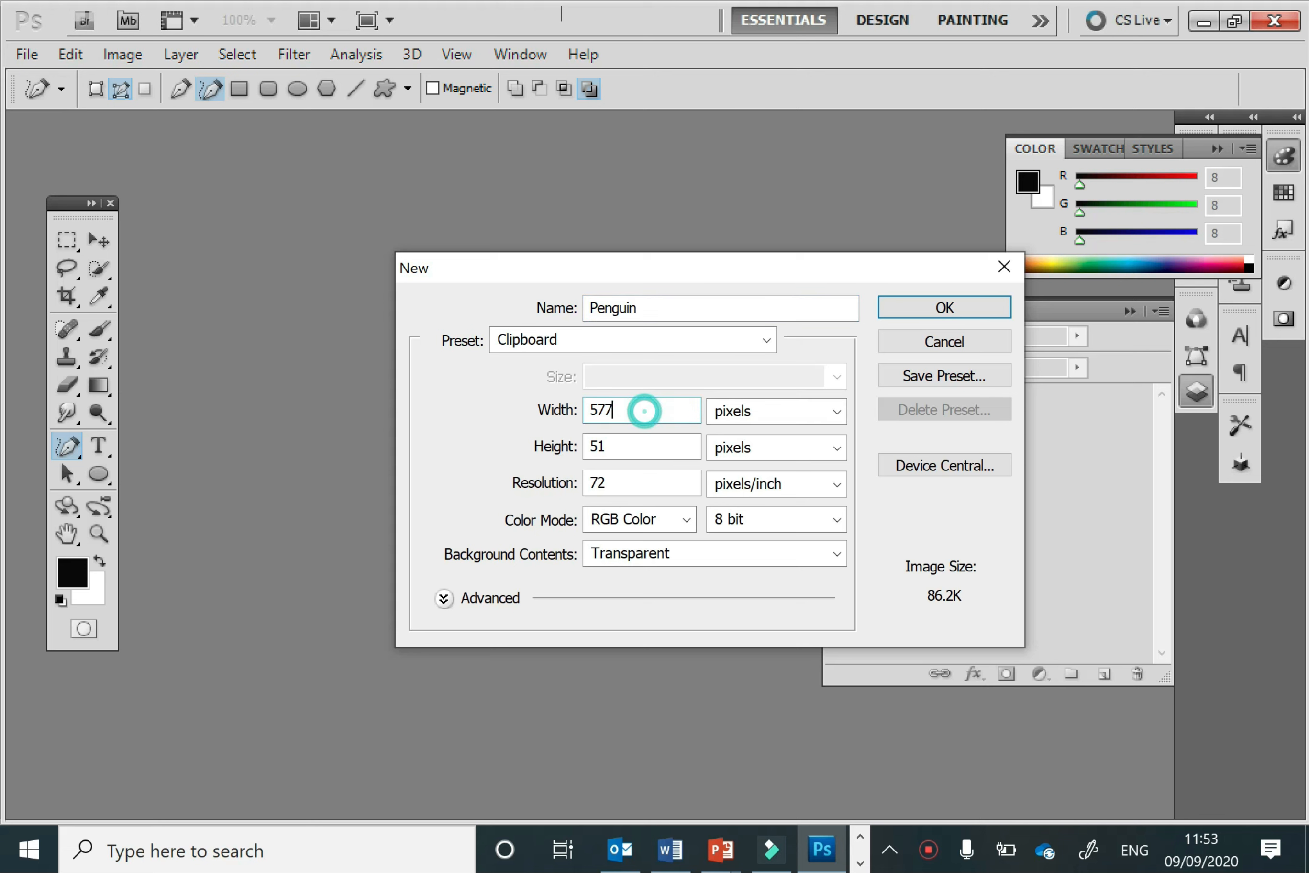
key("BackSpace")
key("BackSpace")
type("00")
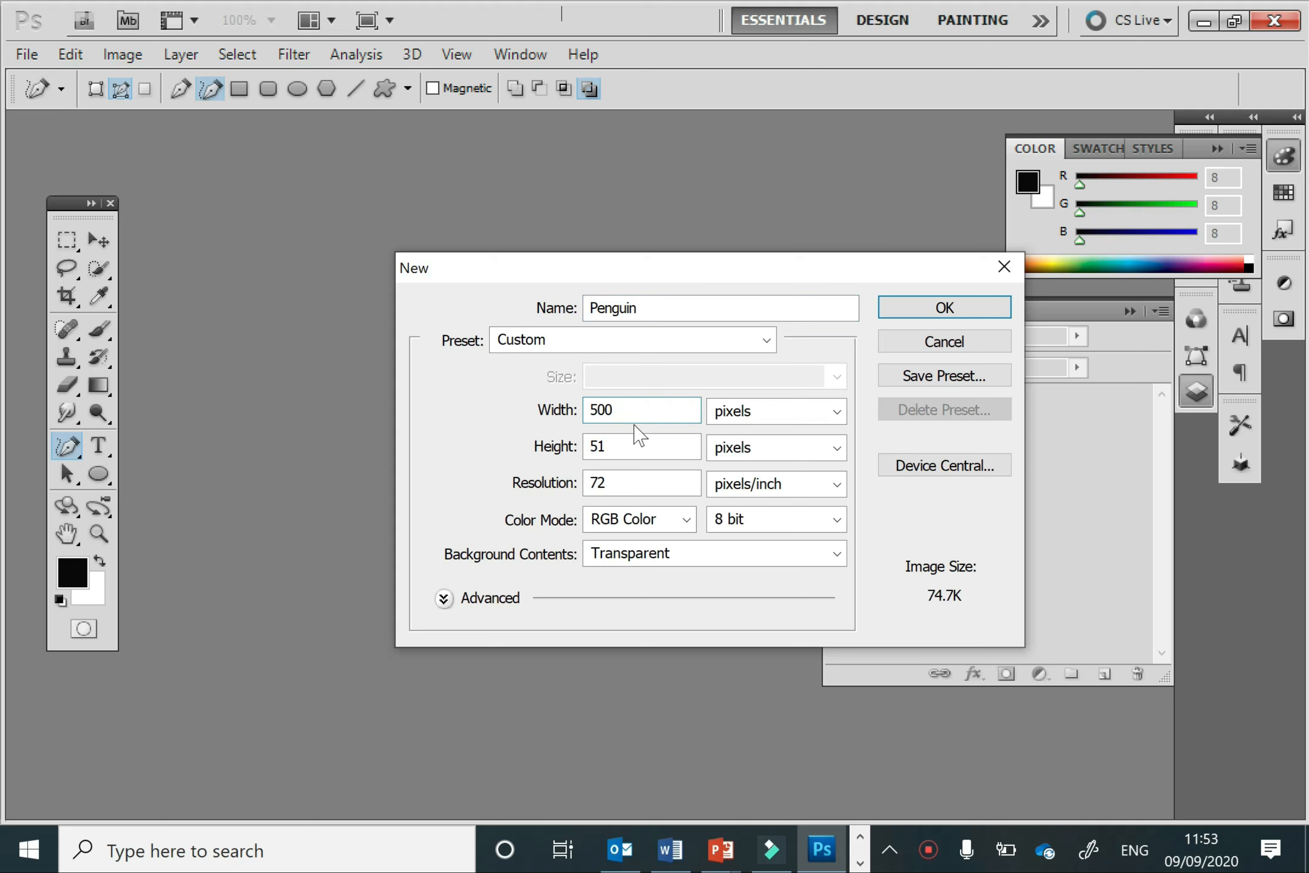
left_click(645, 446)
key("BackSpace")
type("00")
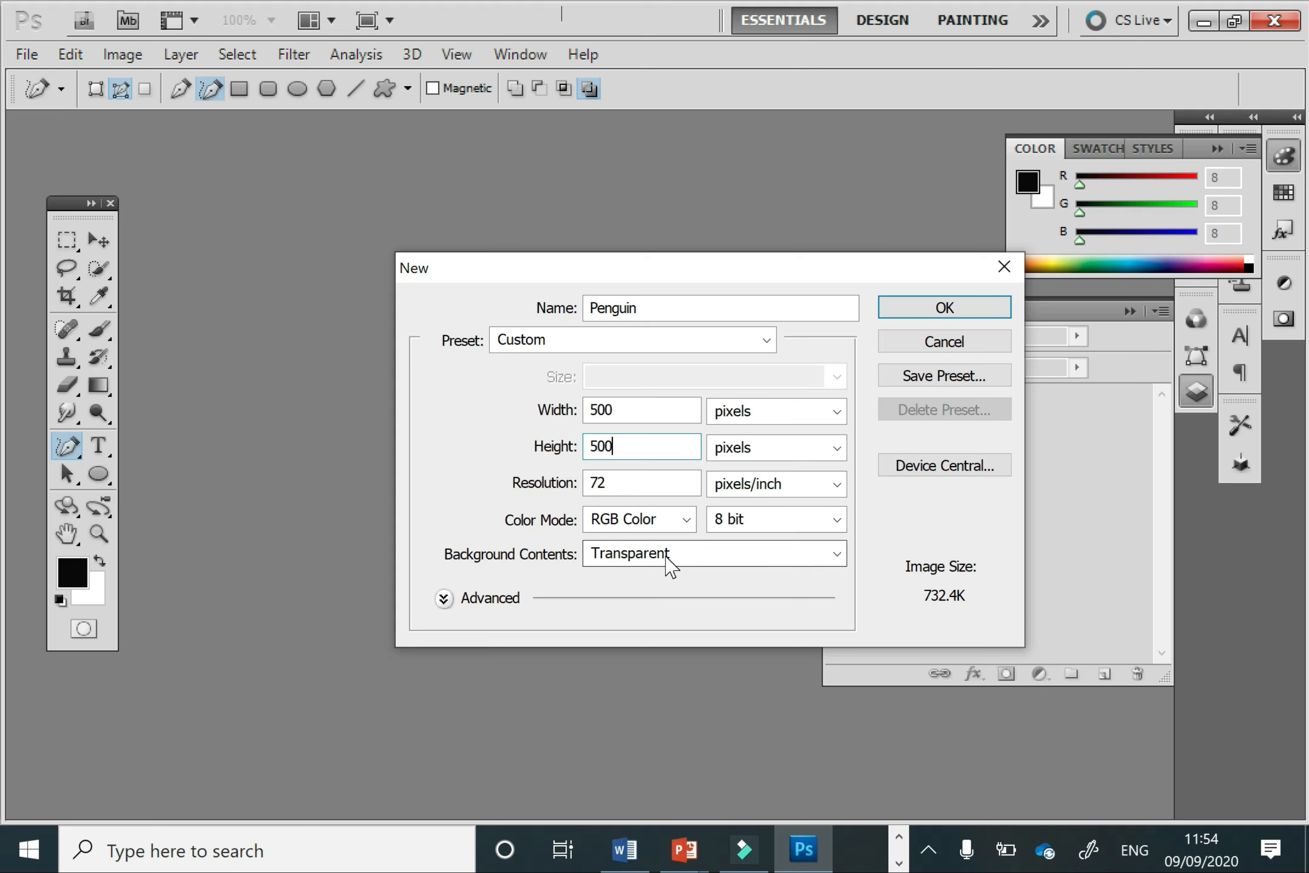
left_click(942, 307)
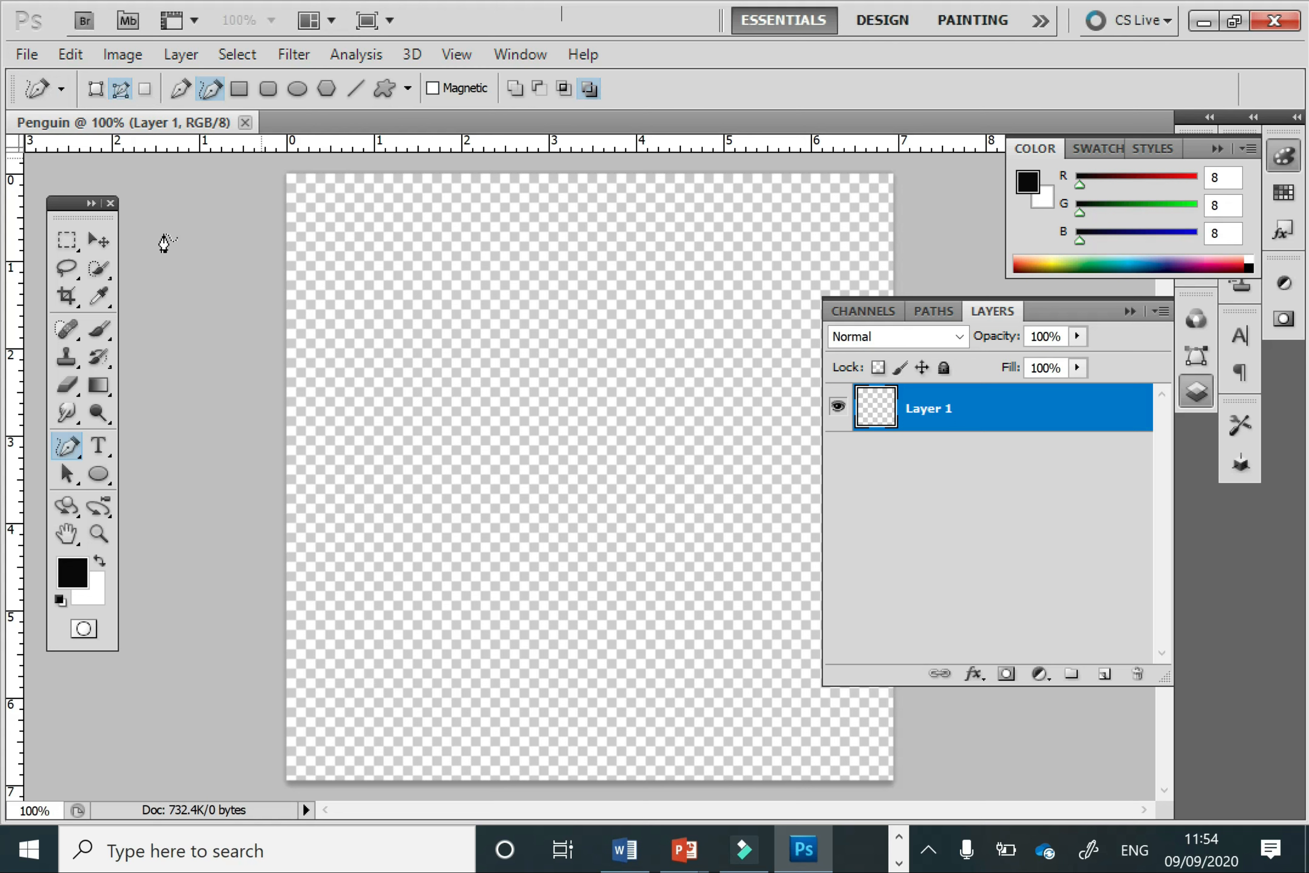
Step: Show the History panel and undock the Layers panel so both can be used beside the canvas
left_click(101, 447)
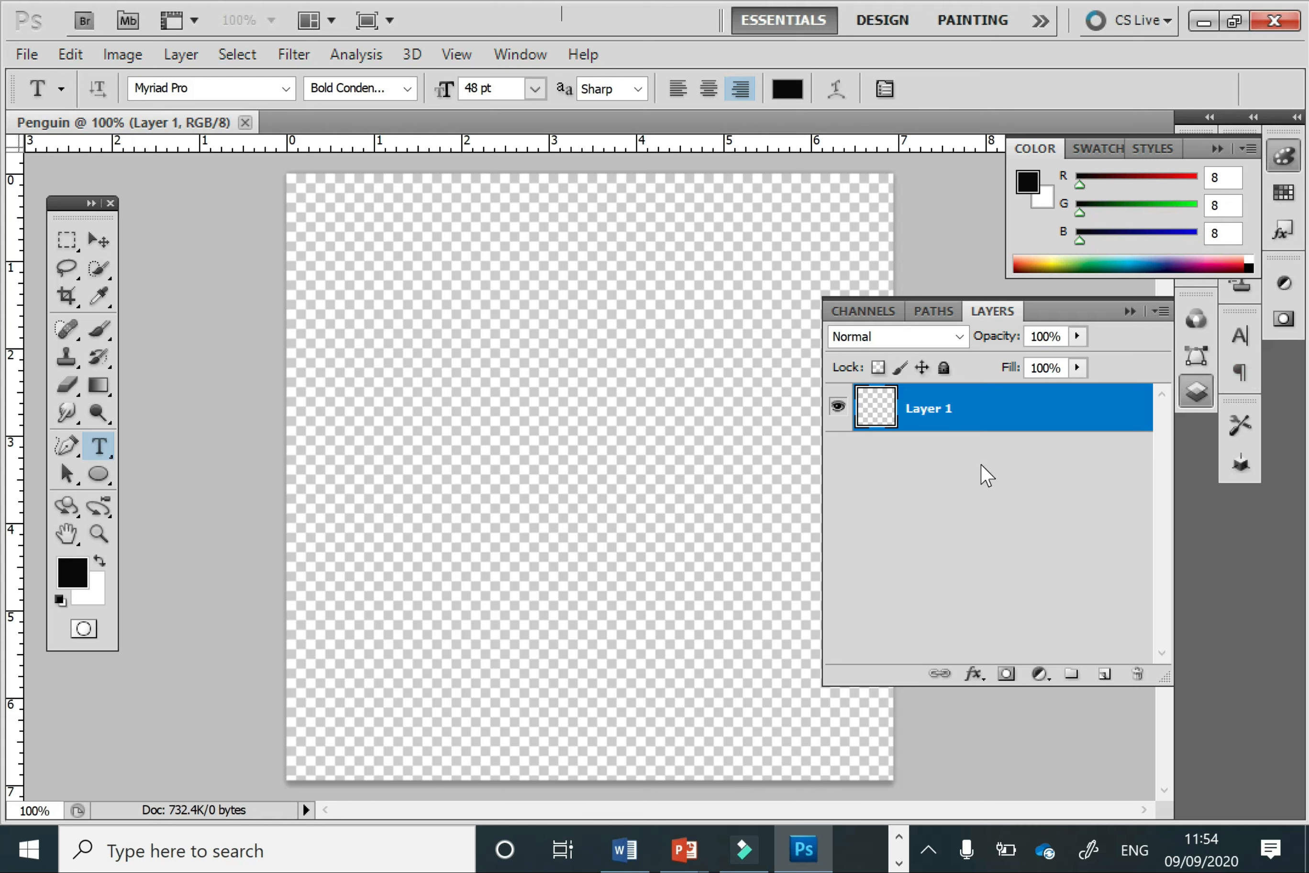
left_click(519, 54)
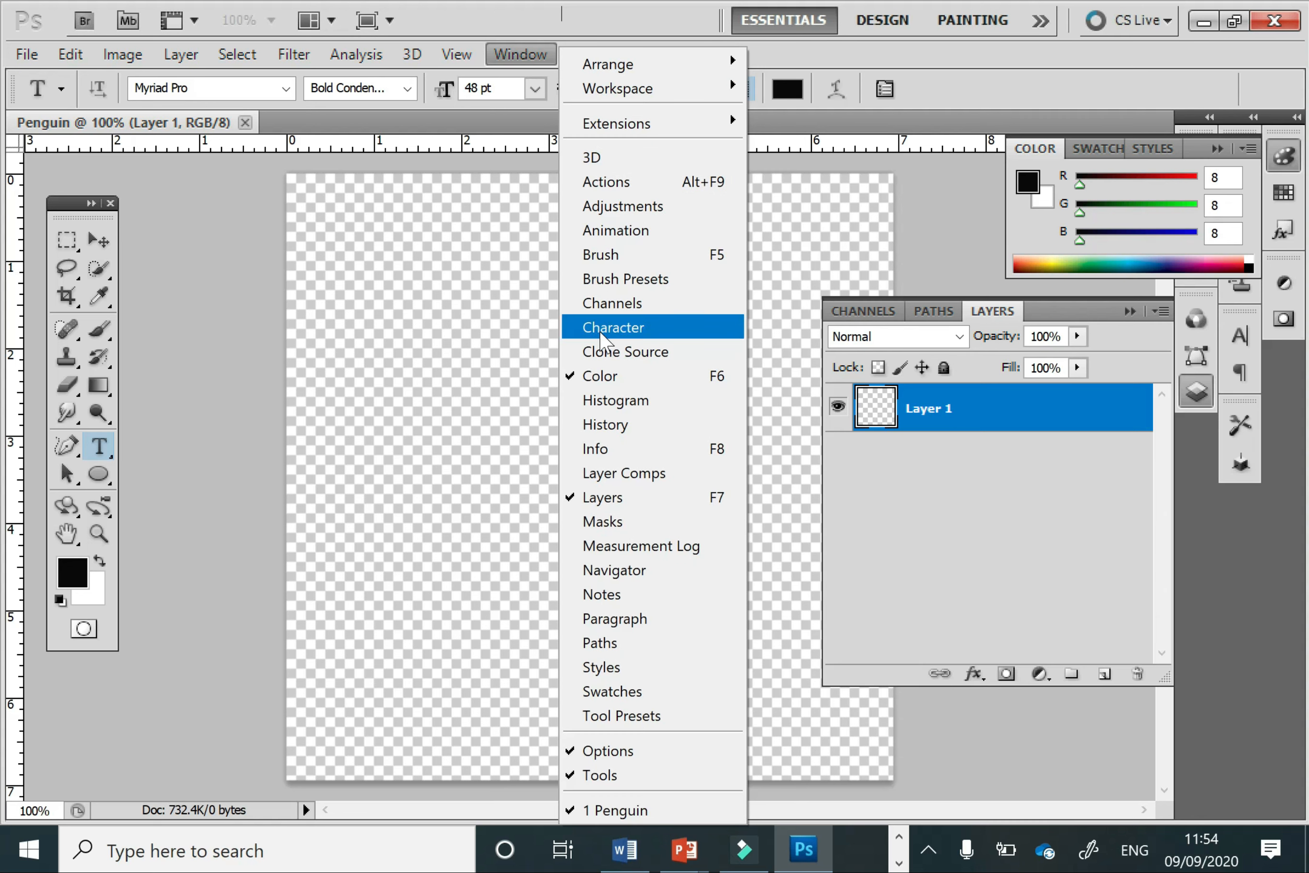
left_click(604, 431)
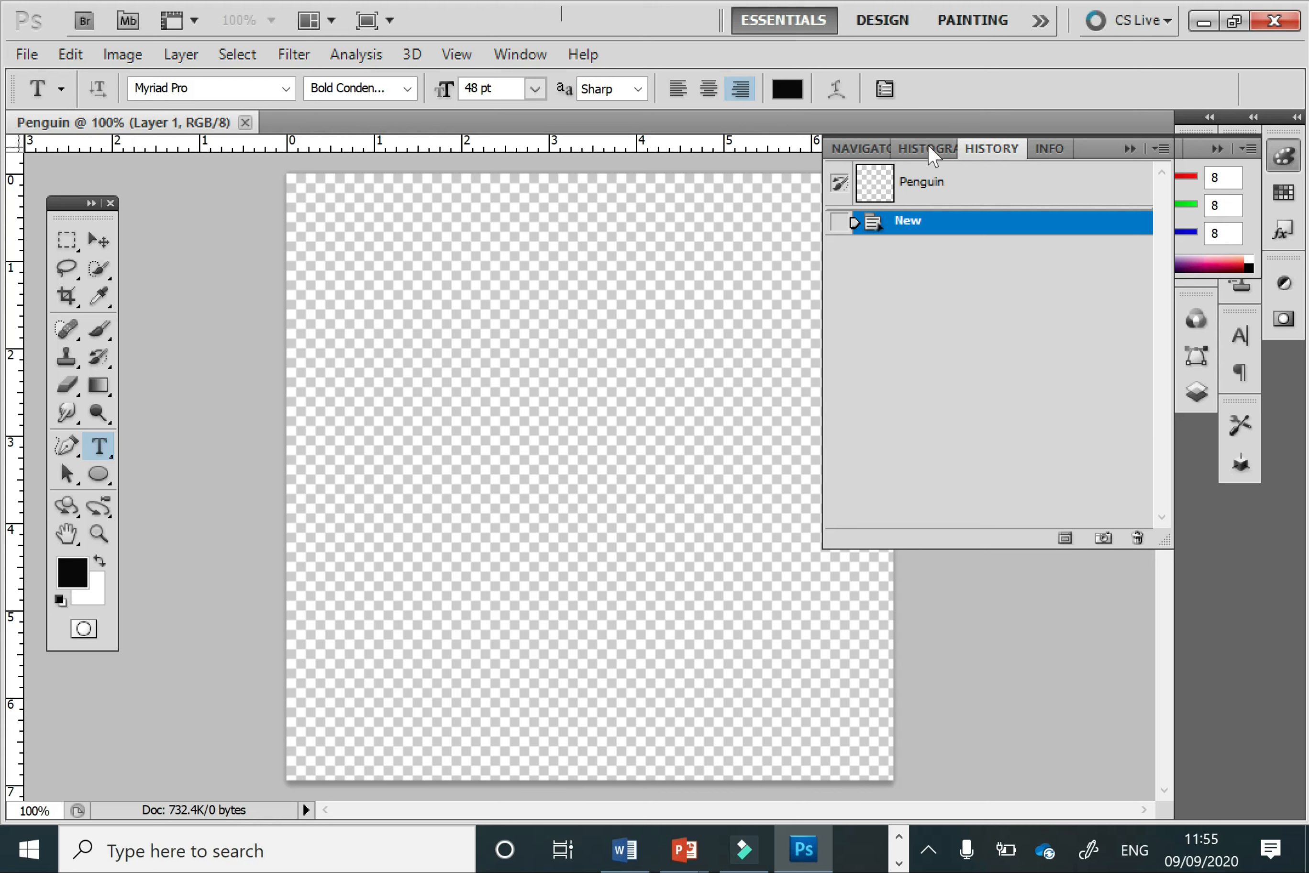
left_click(1197, 392)
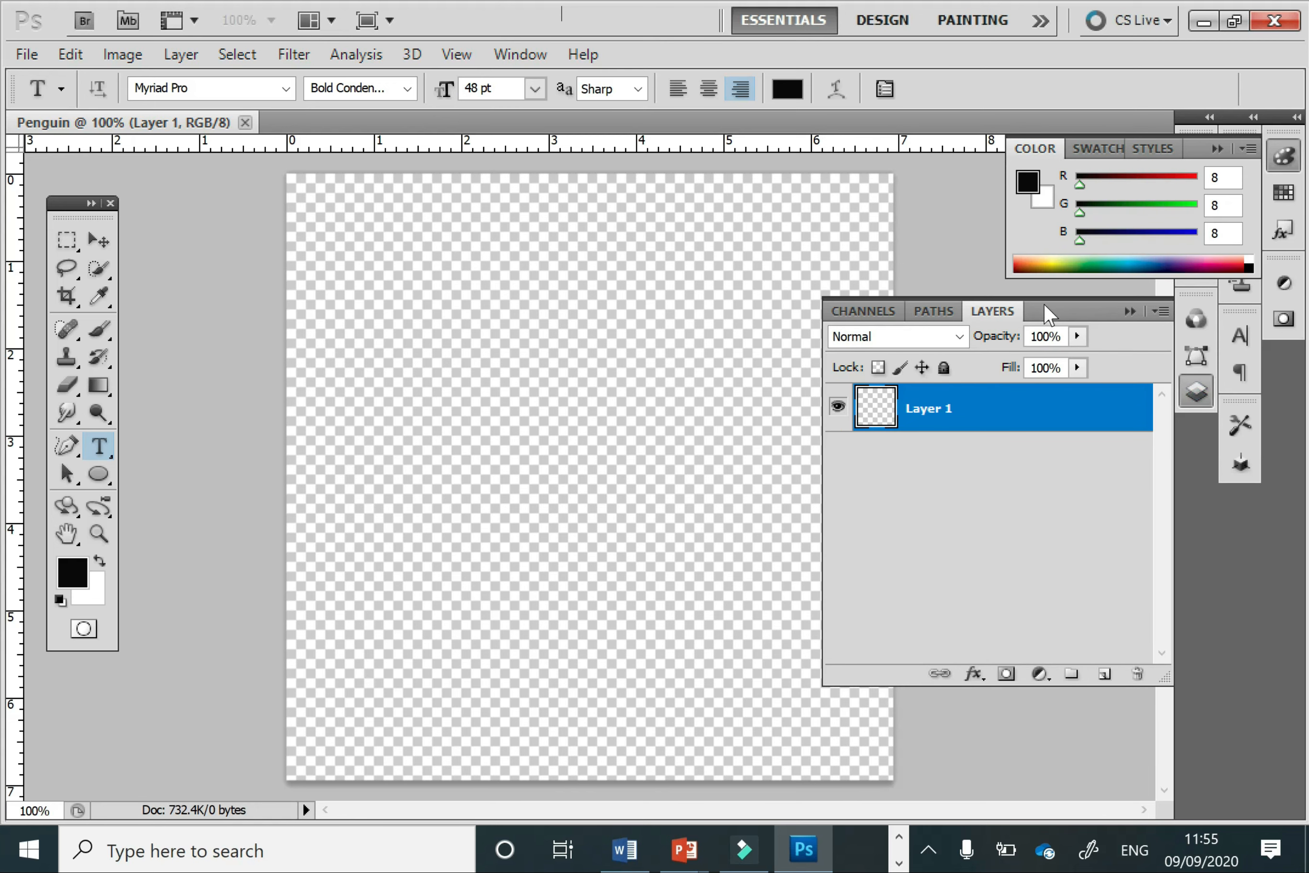
left_click_drag(1033, 317, 1170, 475)
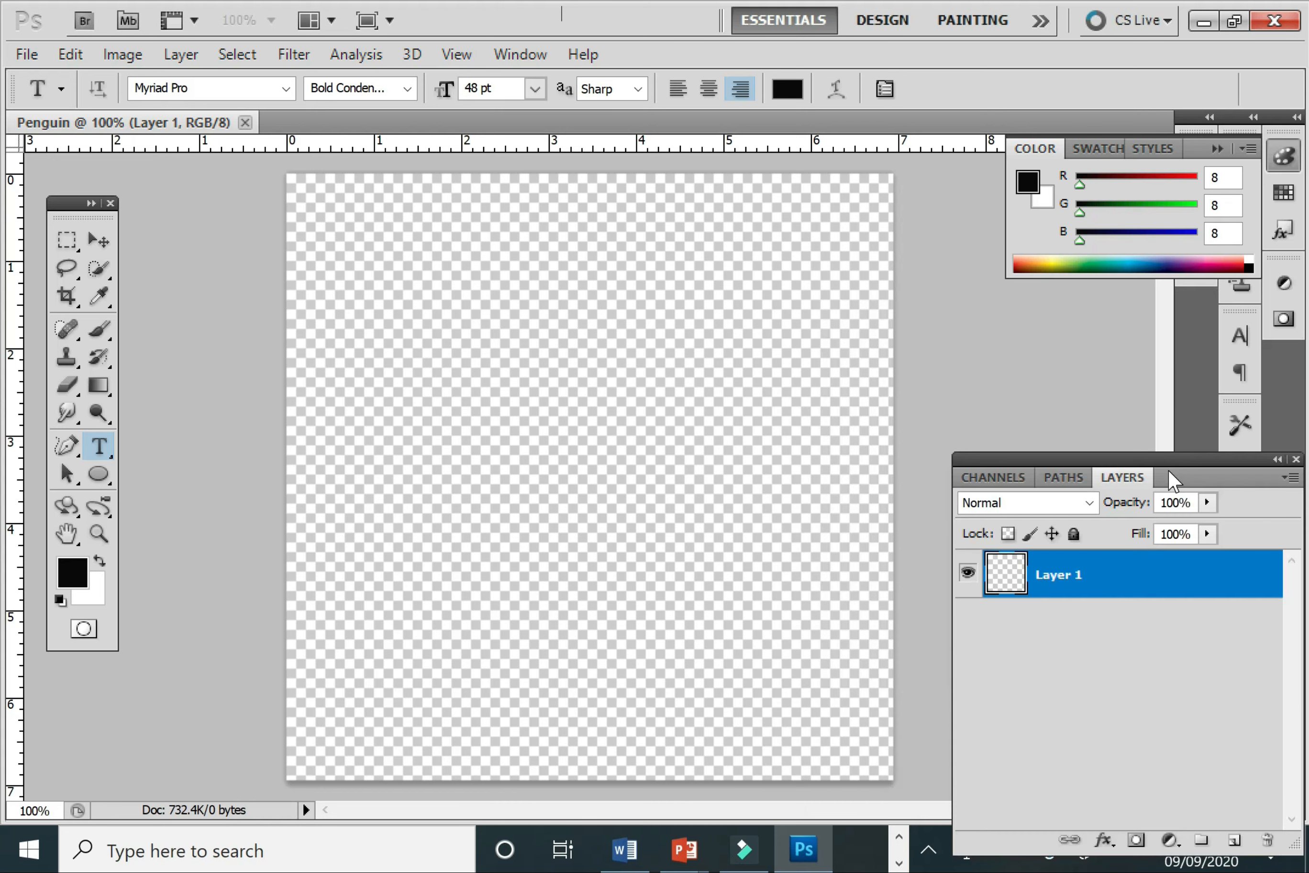
left_click(541, 54)
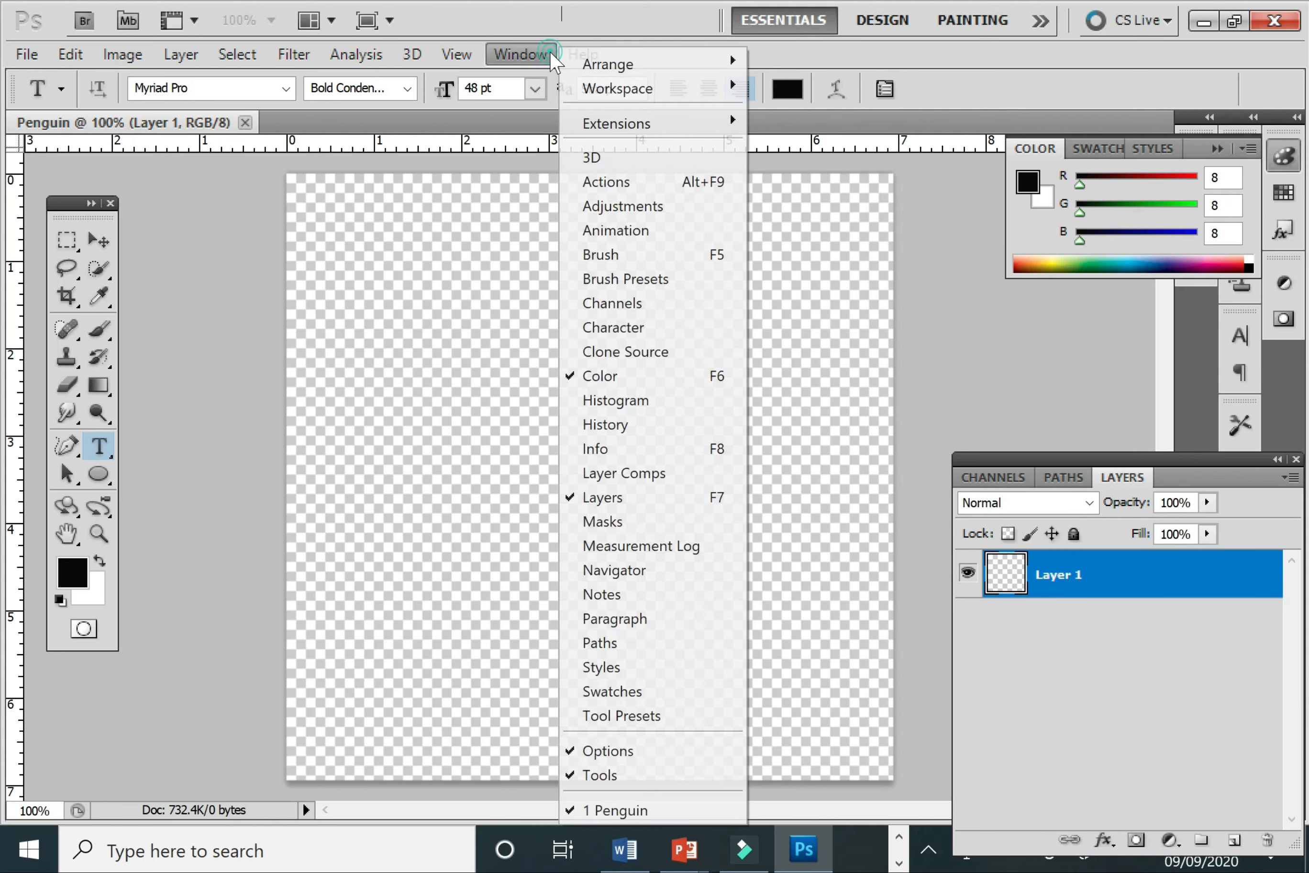
left_click(703, 428)
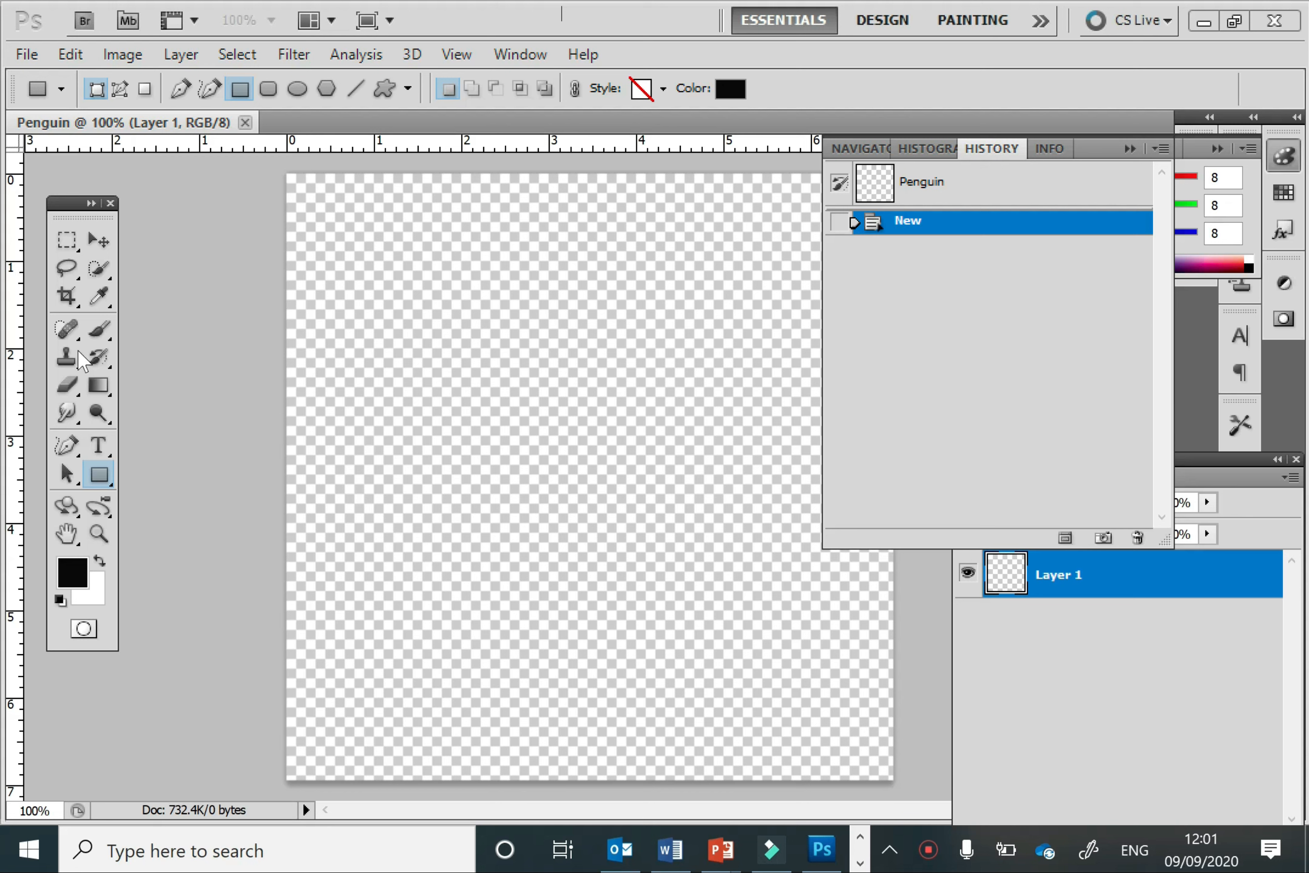
Step: Draw a near-black (RGB 6, 6, 6) upright ellipse about 1.3 by 2.2 inches in the canvas's lower middle with the Ellipse Tool
left_click(104, 474)
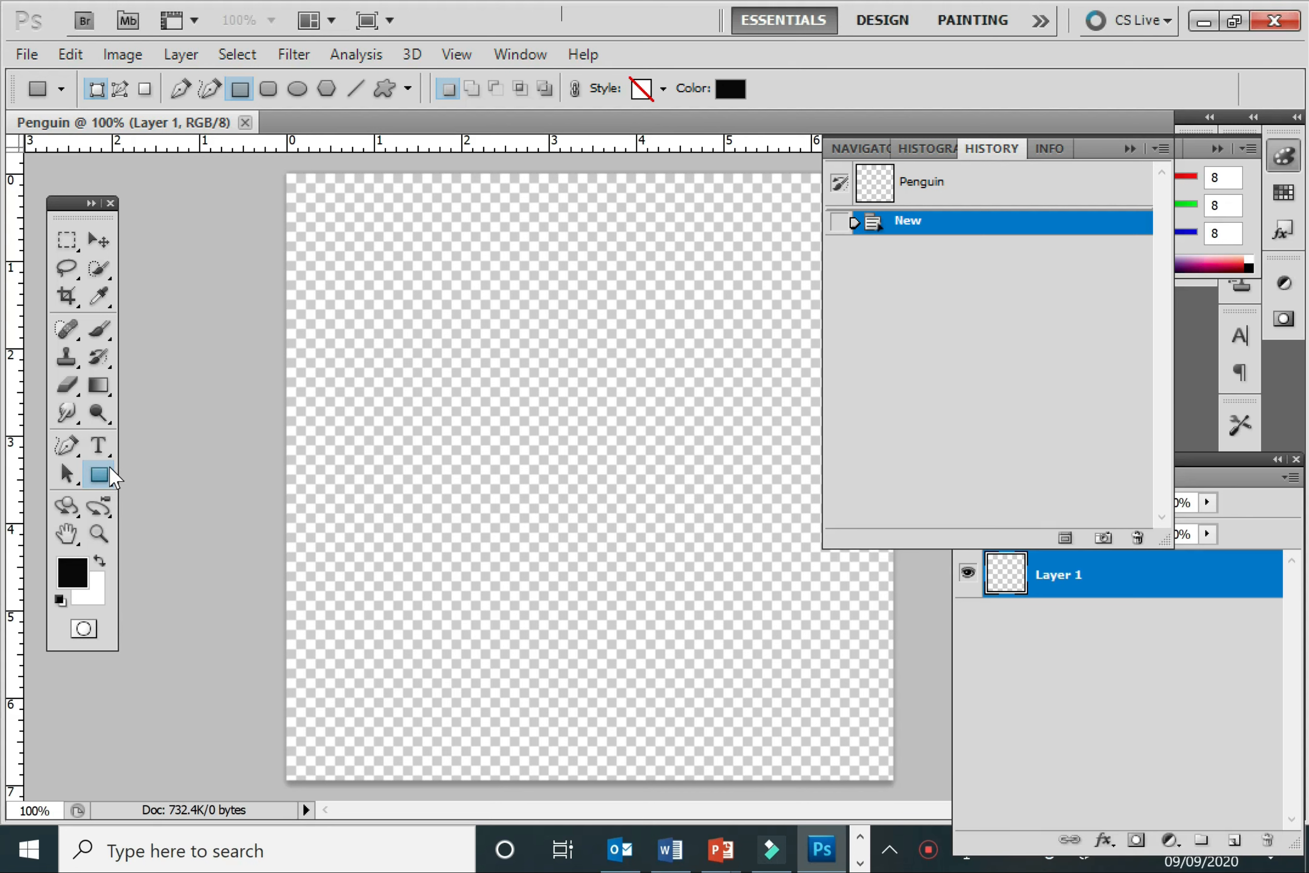
left_click(109, 467)
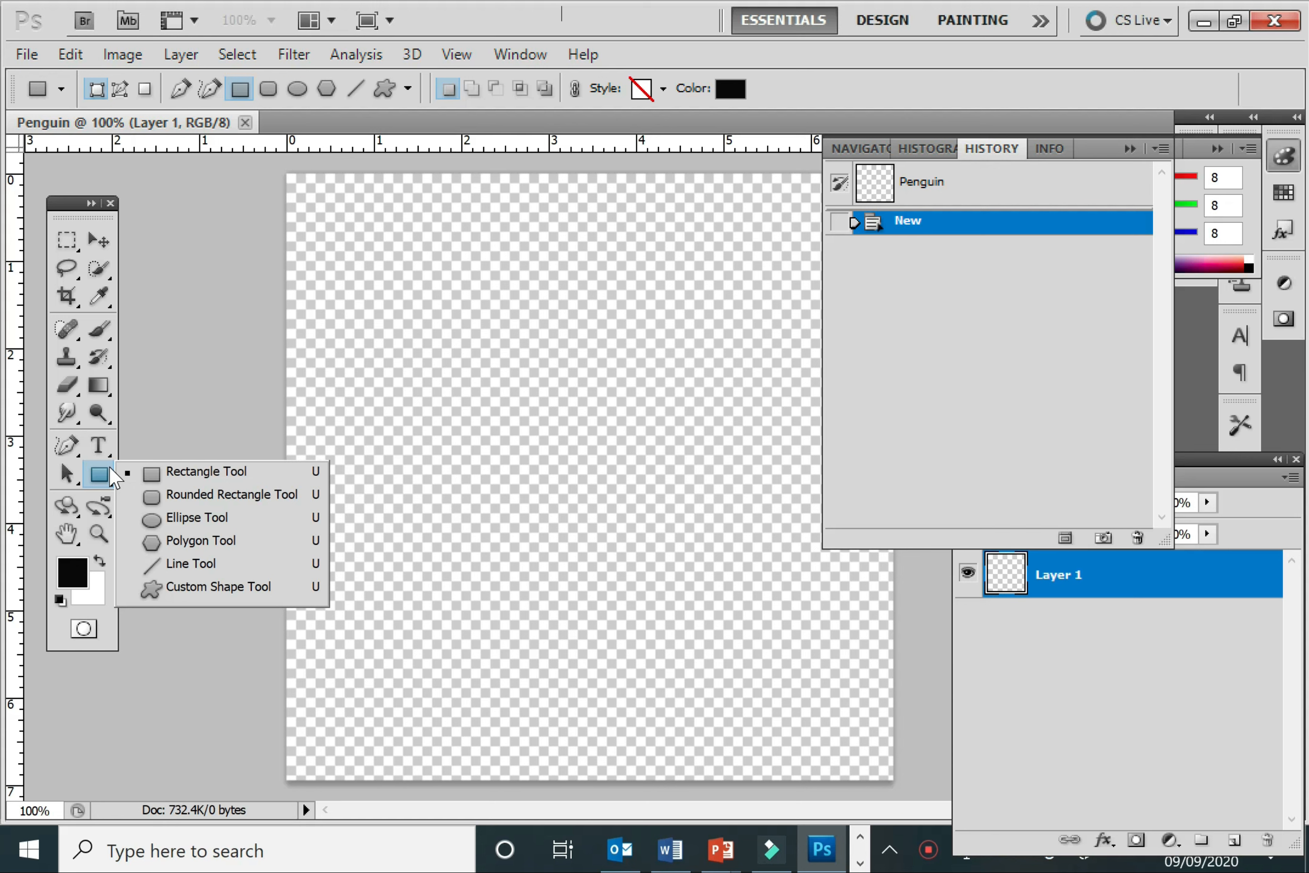
left_click(200, 518)
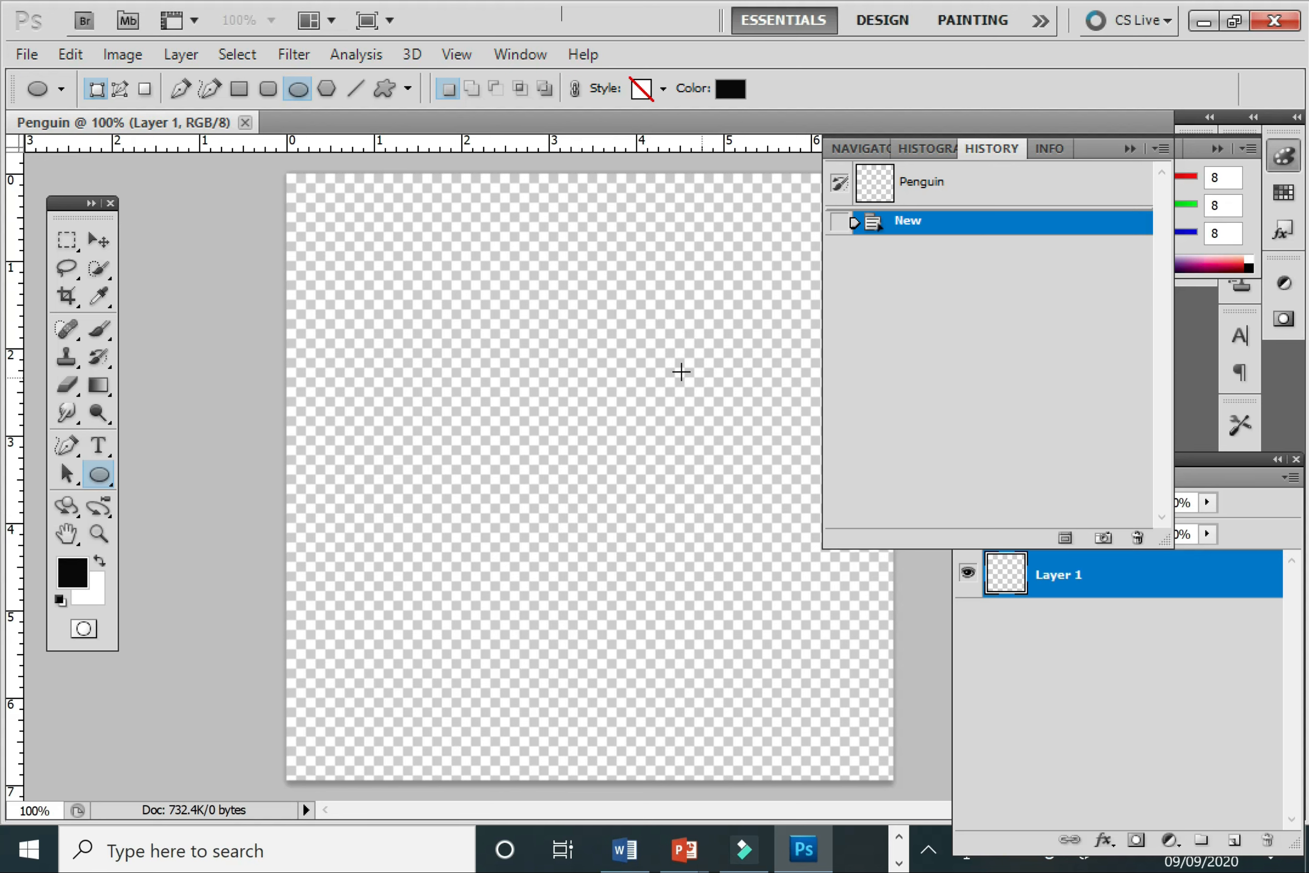
left_click(732, 90)
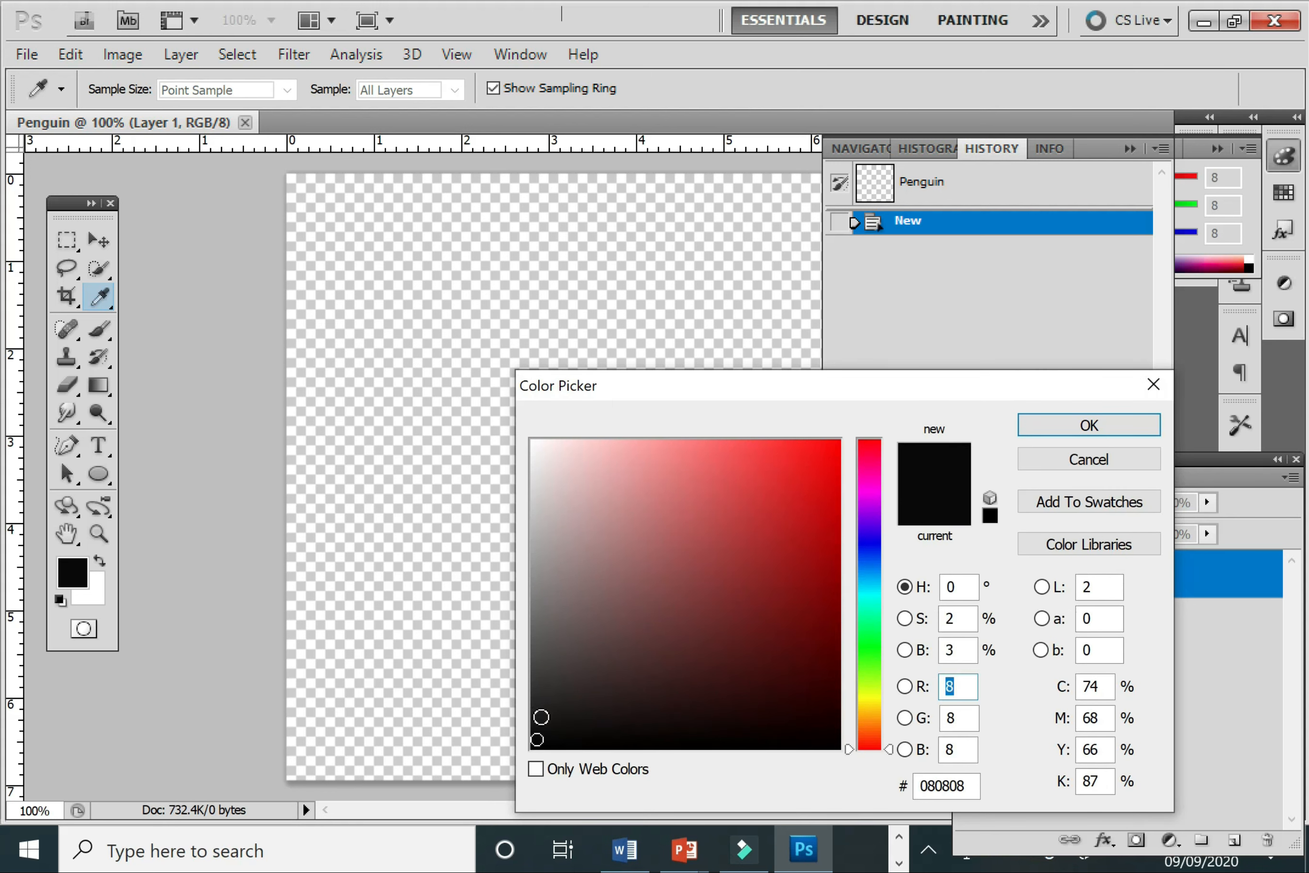
left_click(537, 742)
key("u")
left_click(1087, 426)
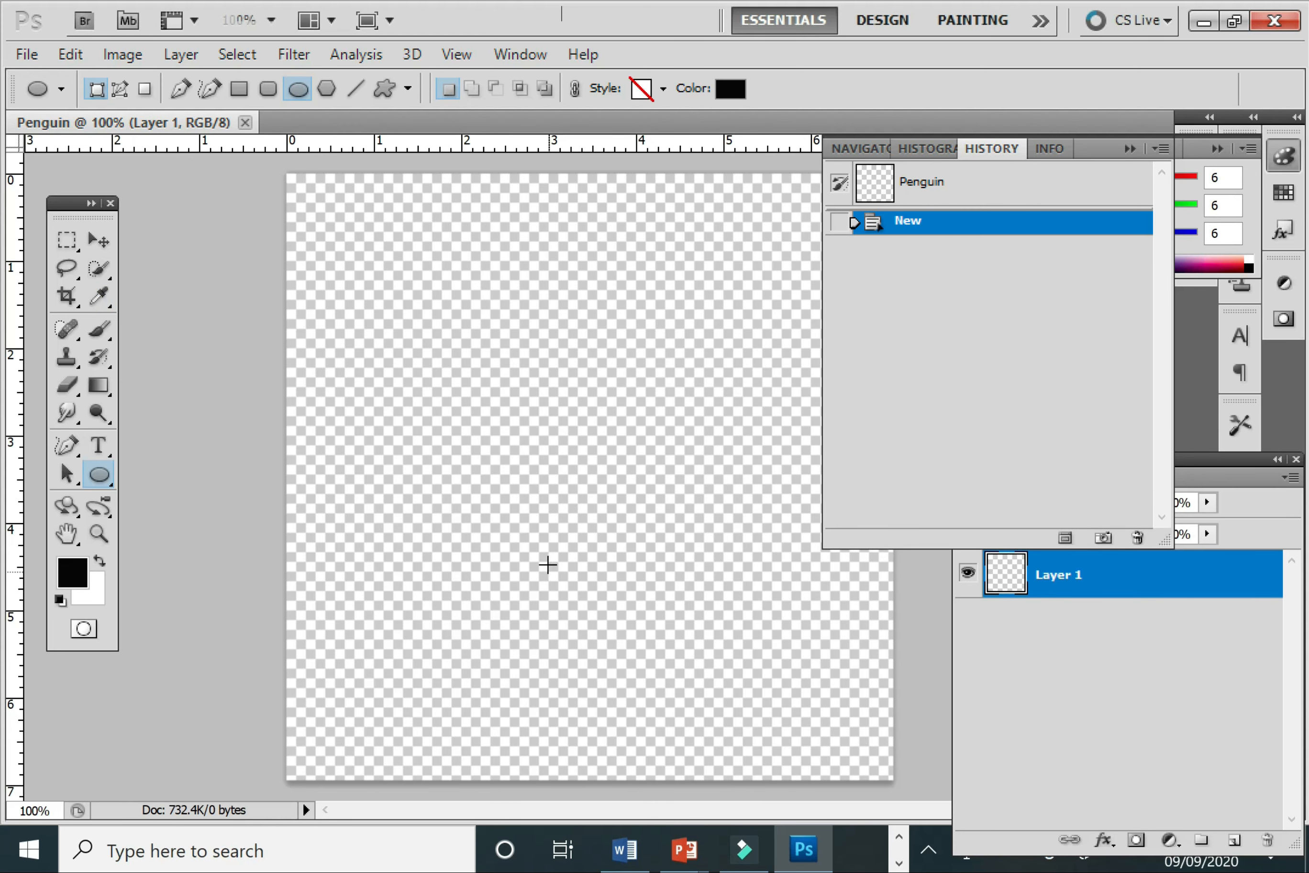
left_click_drag(553, 529, 671, 723)
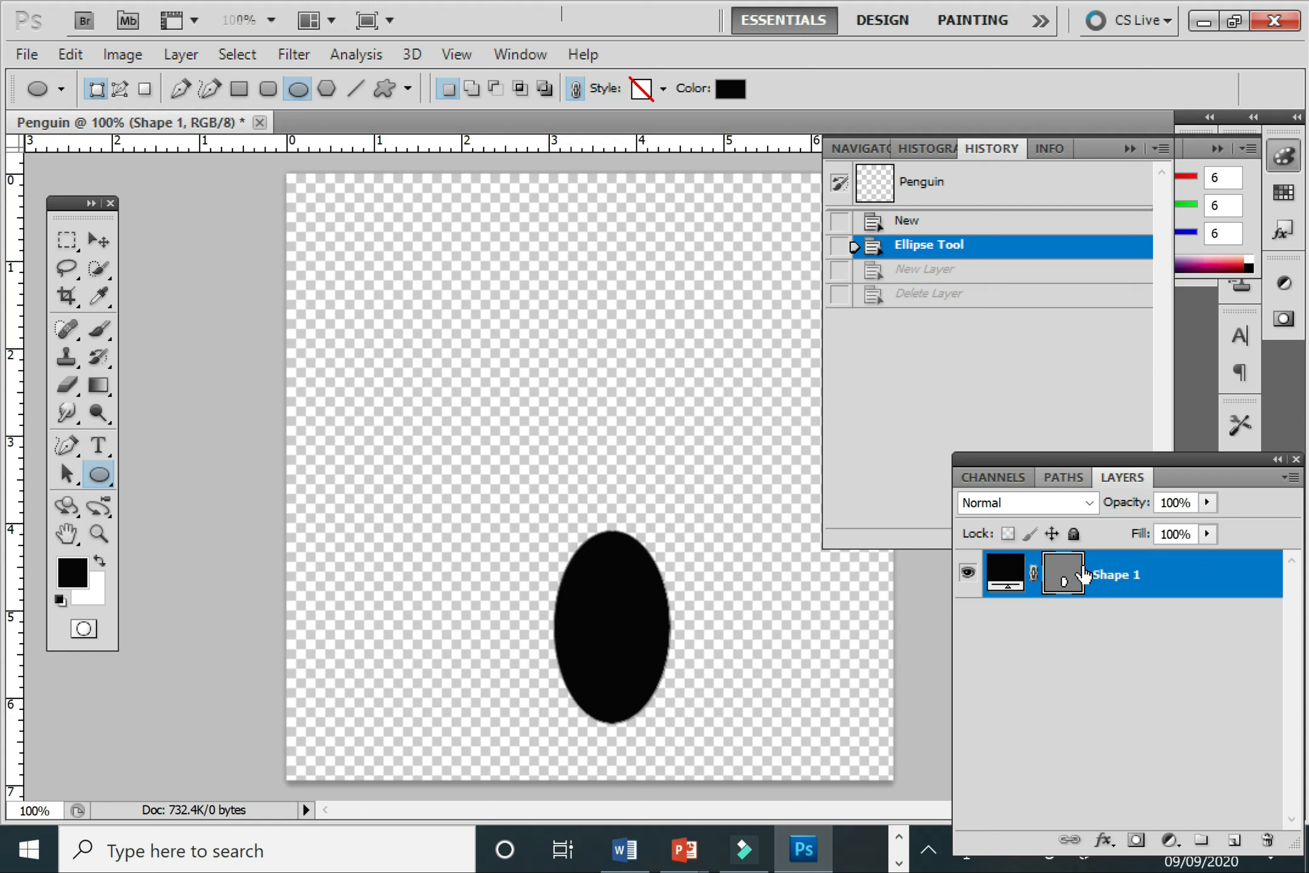
Step: Rename the ellipse's layer to "Penguin body" in its layer properties
right_click(1141, 574)
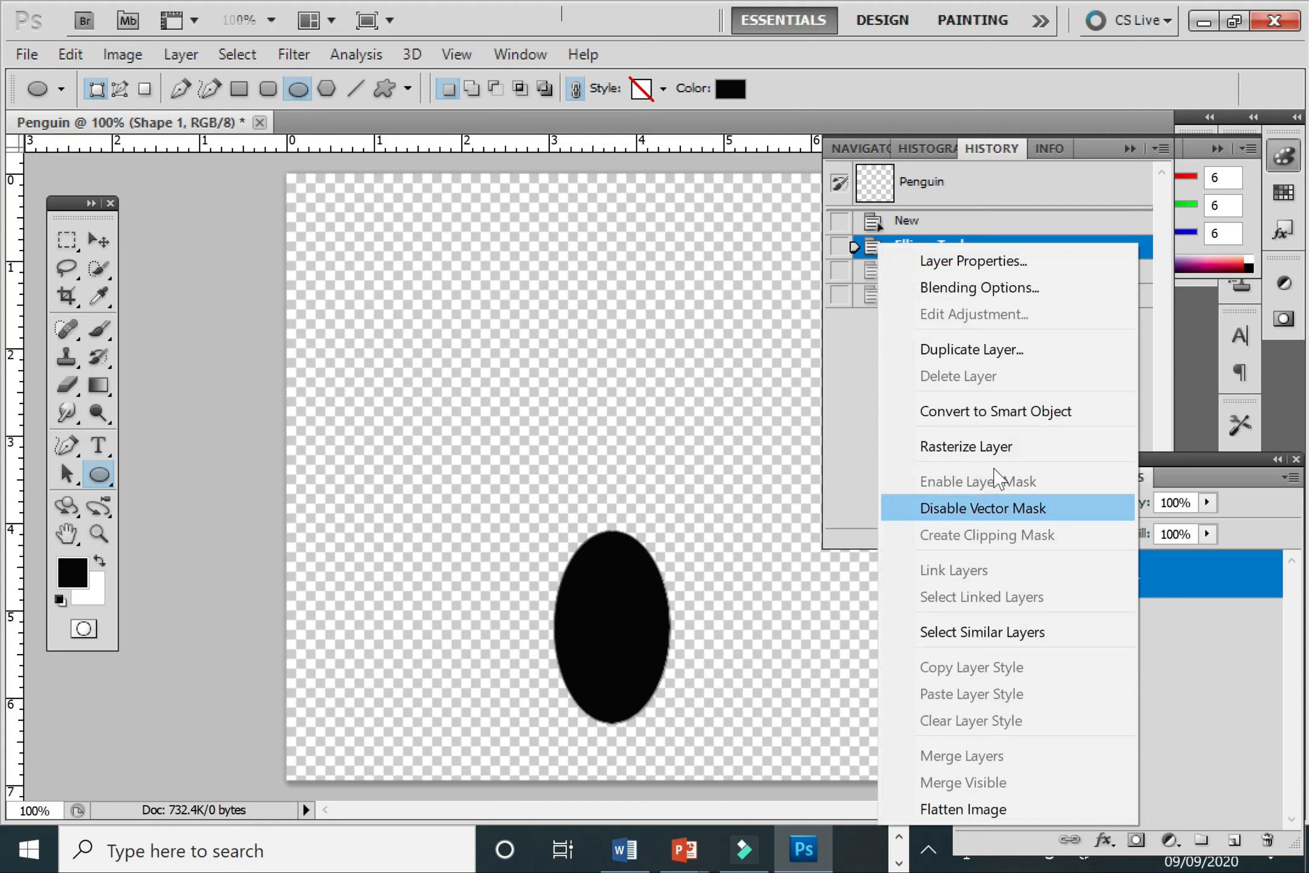
left_click(1034, 265)
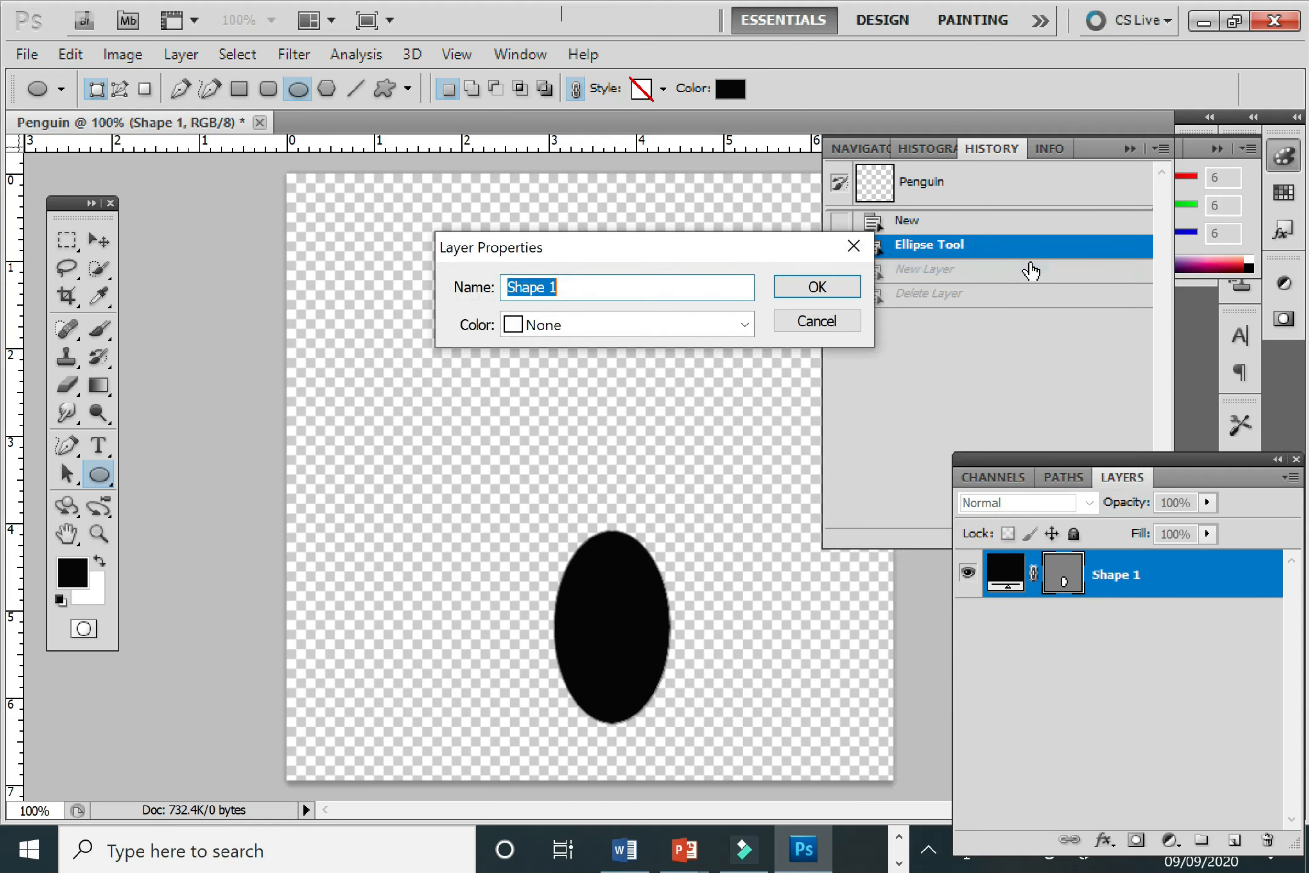
type("P")
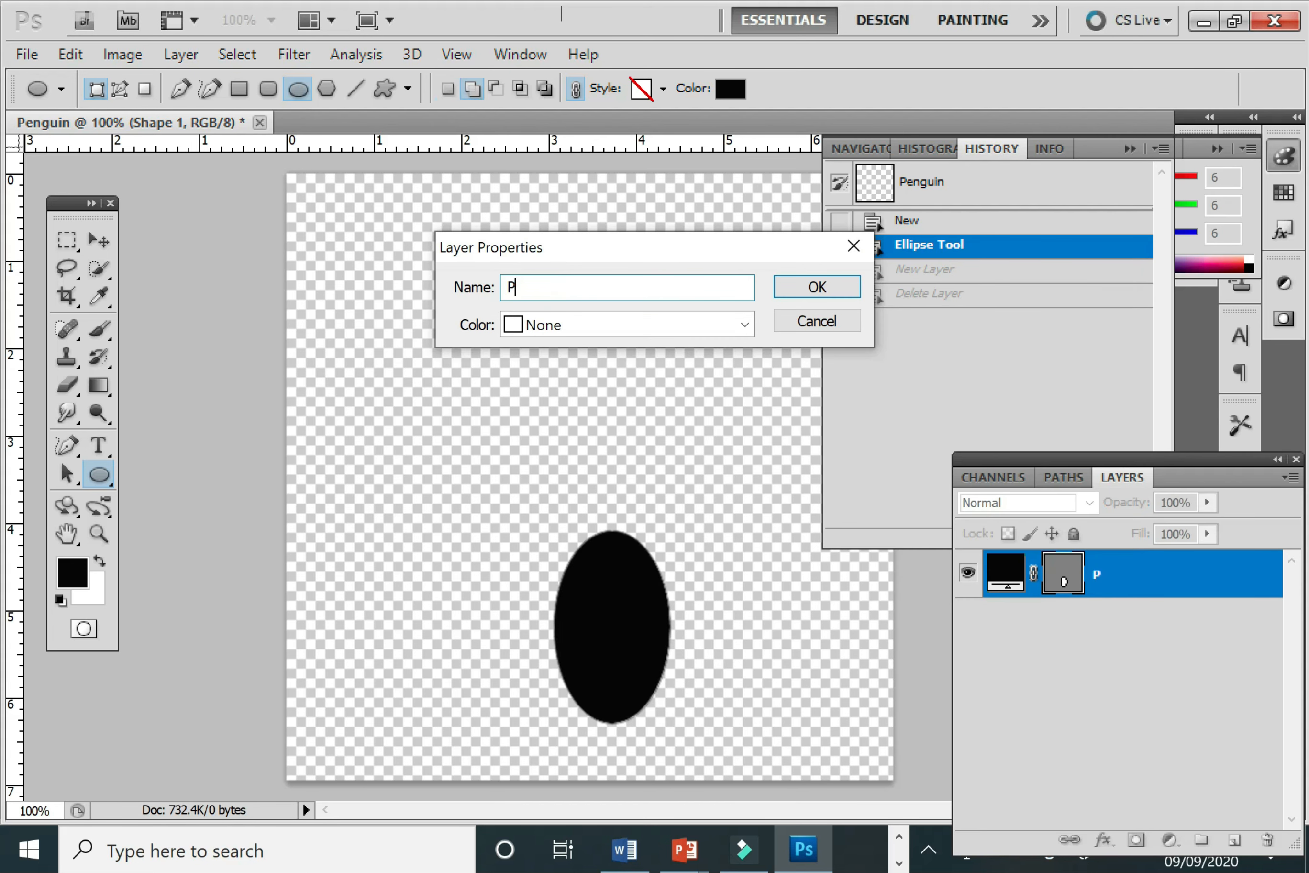
type("enguin bo")
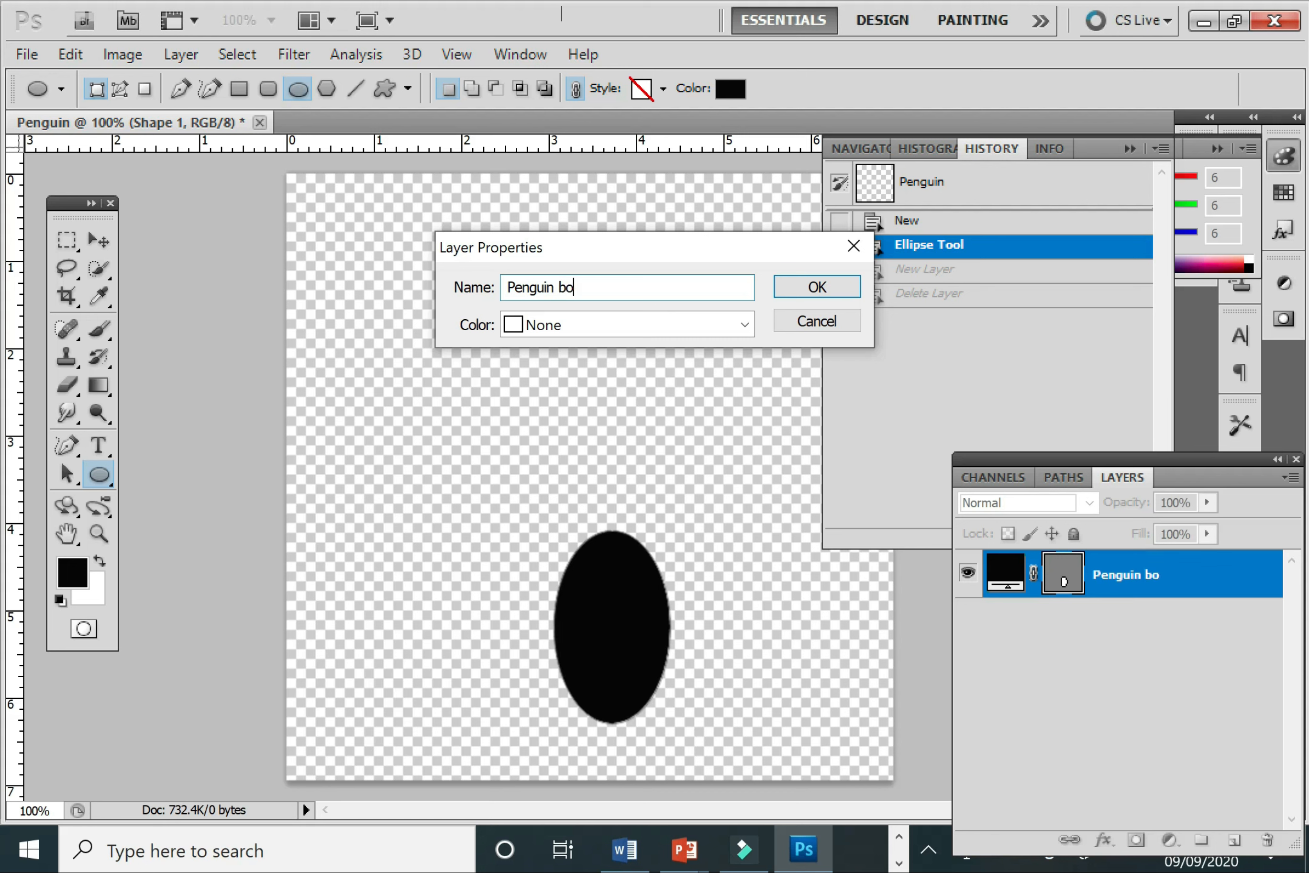
type("dy")
left_click(787, 293)
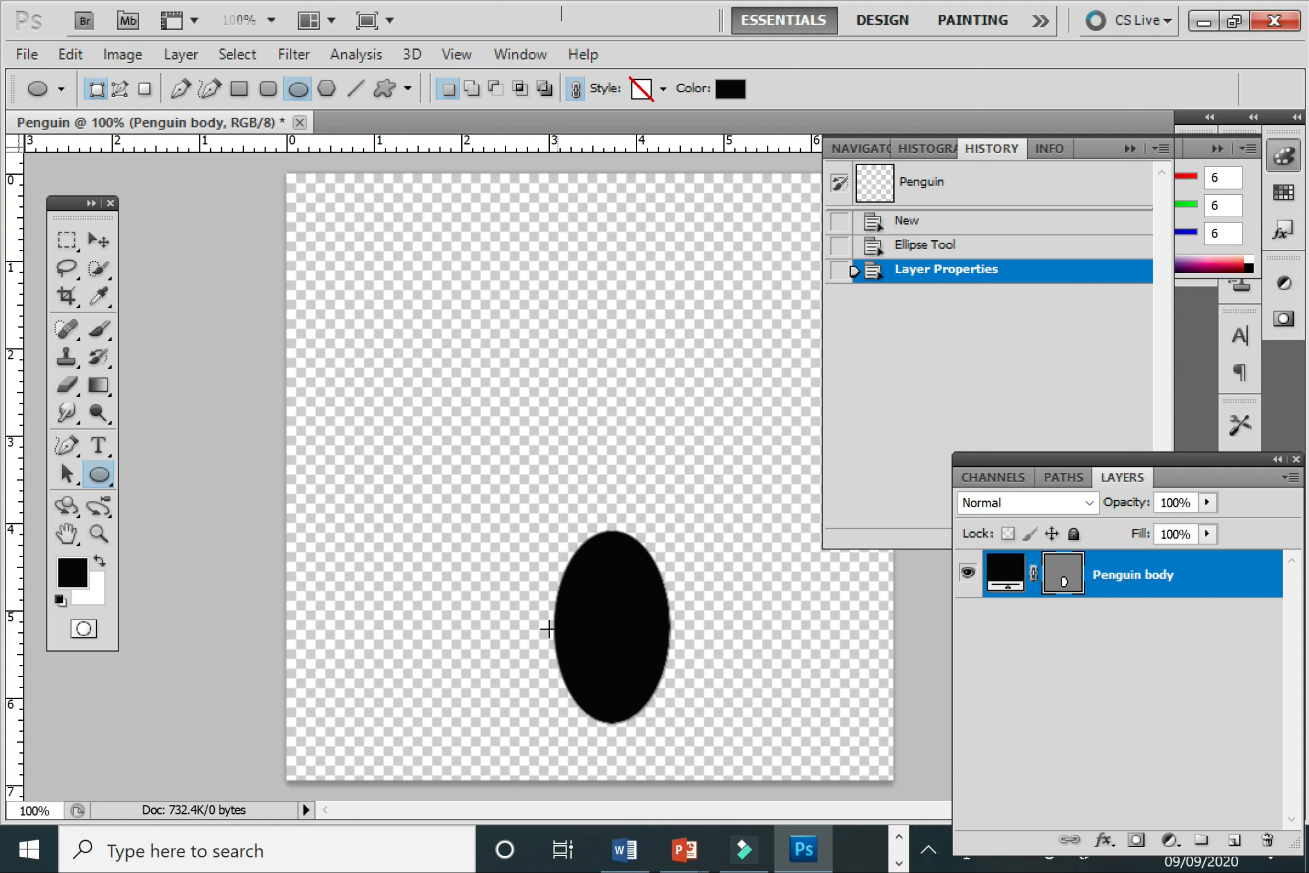
Step: Hide the Penguin body layer and show it again
left_click(967, 576)
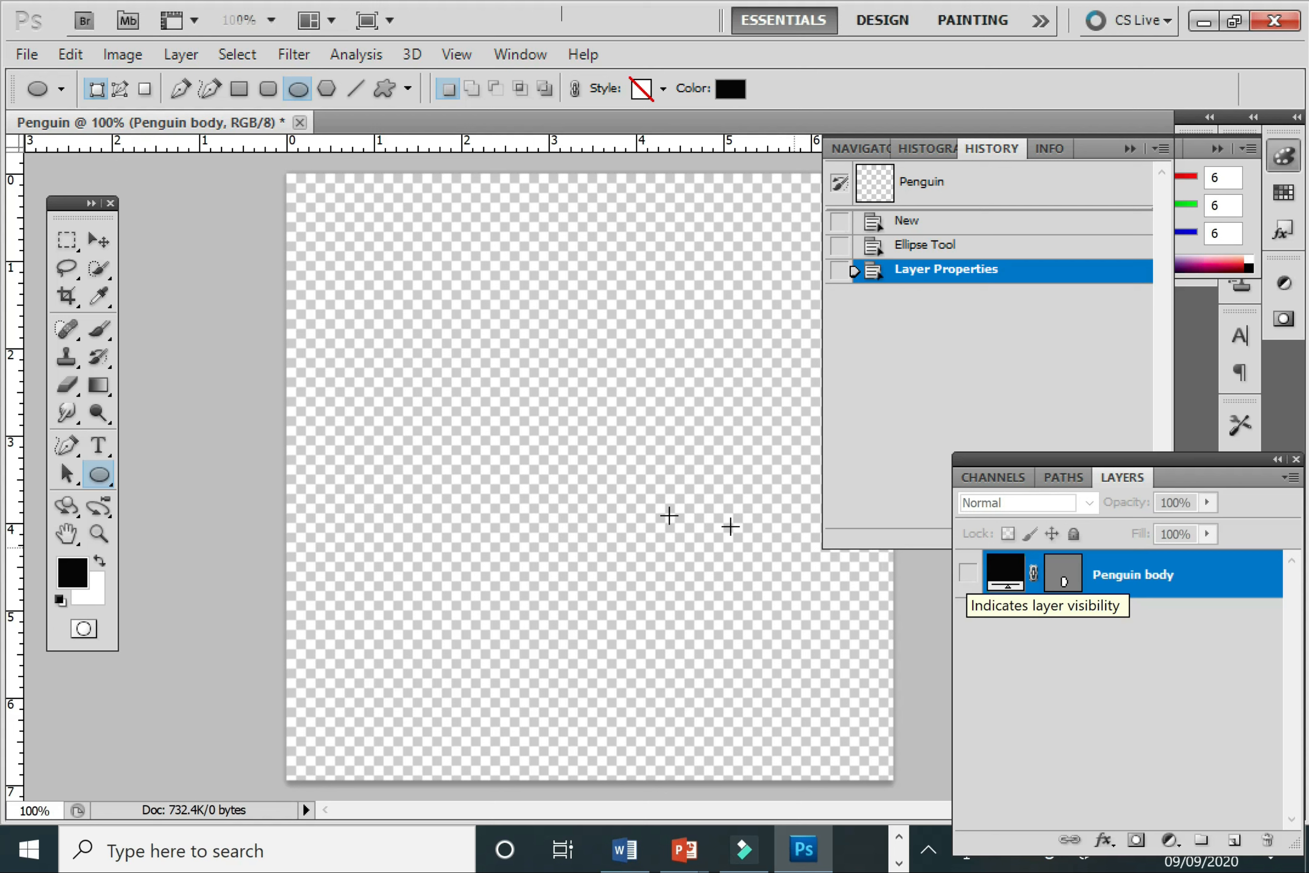
left_click(968, 580)
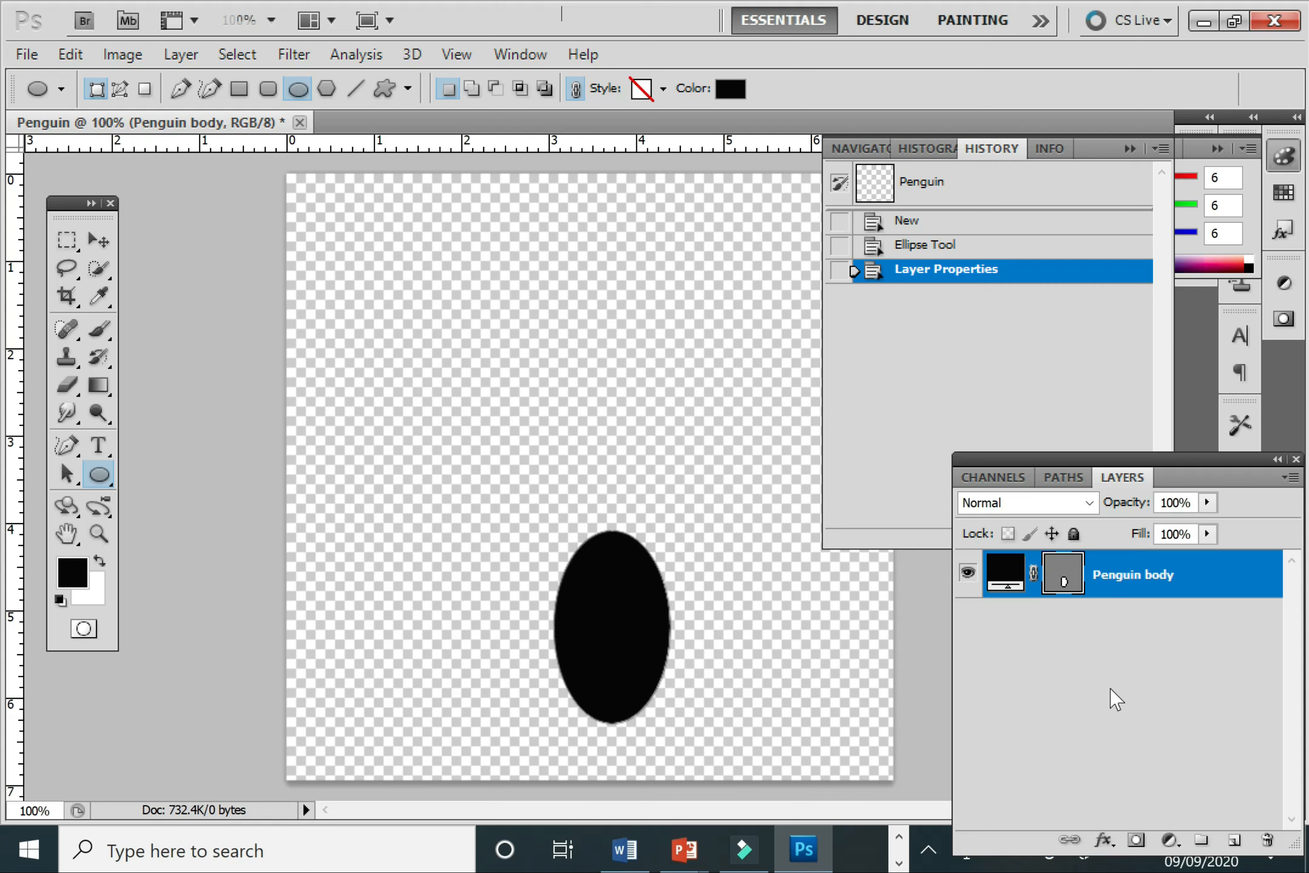
Step: Revert the document to its Ellipse Tool and New history states, returning each time to the Layer Properties state
left_click(935, 256)
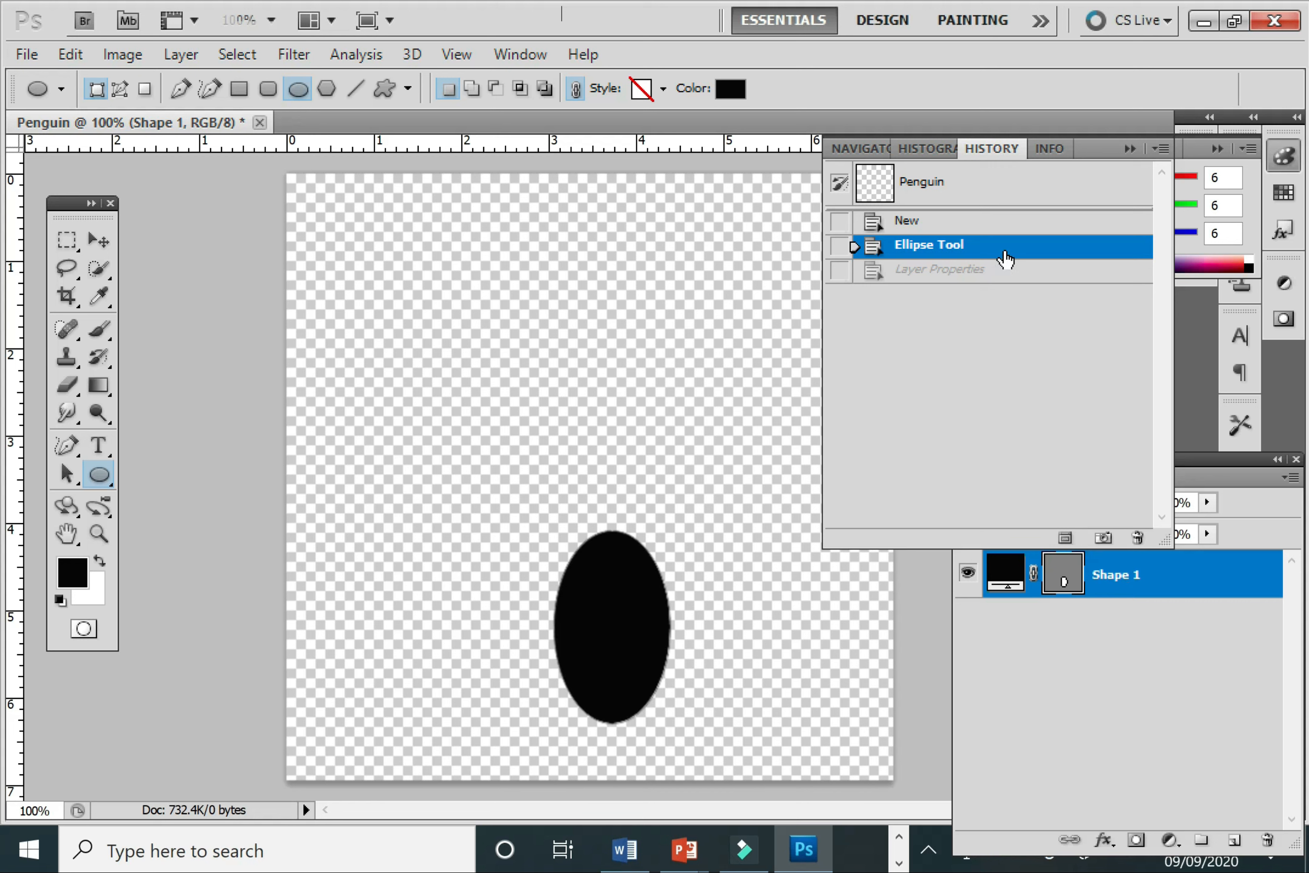
left_click(1005, 282)
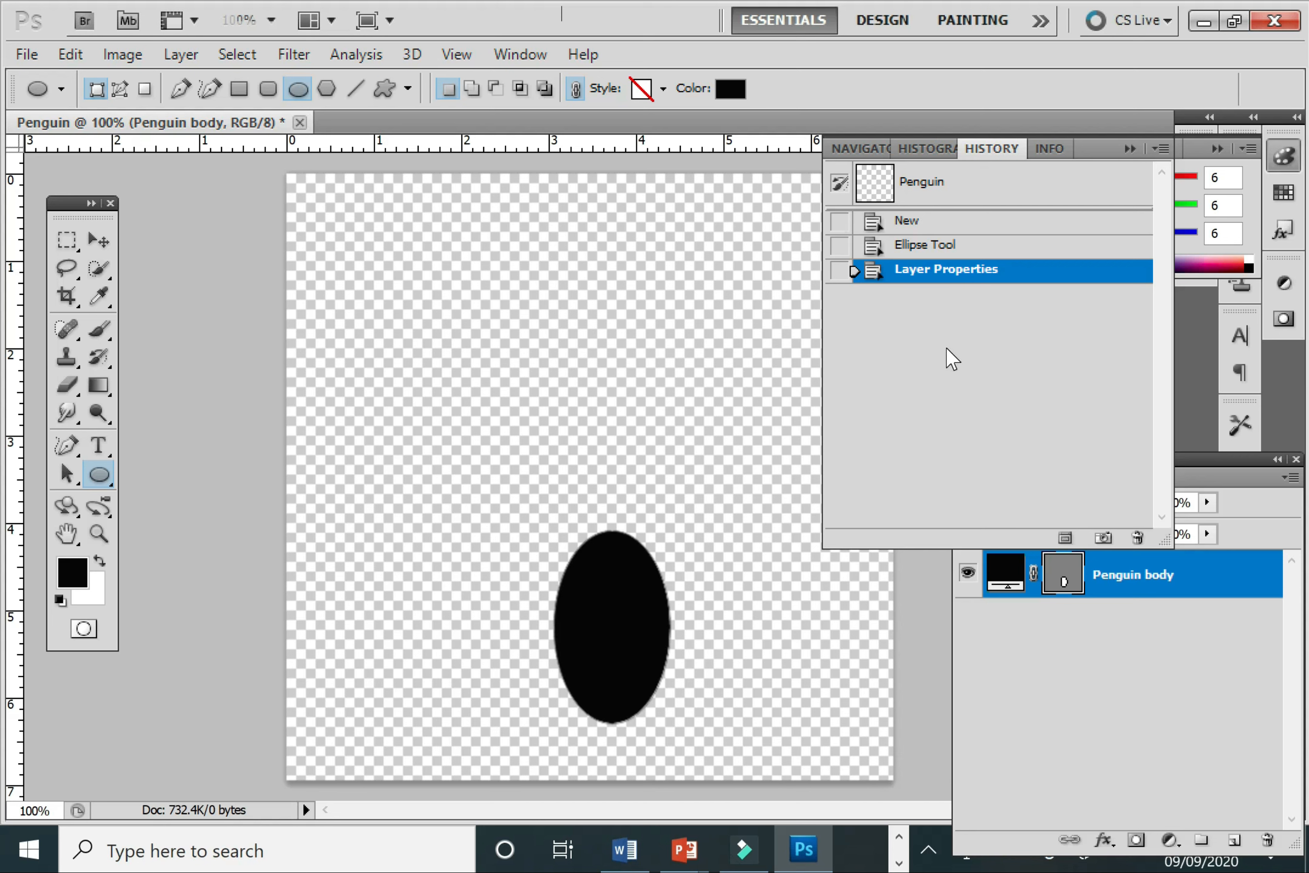
left_click(948, 223)
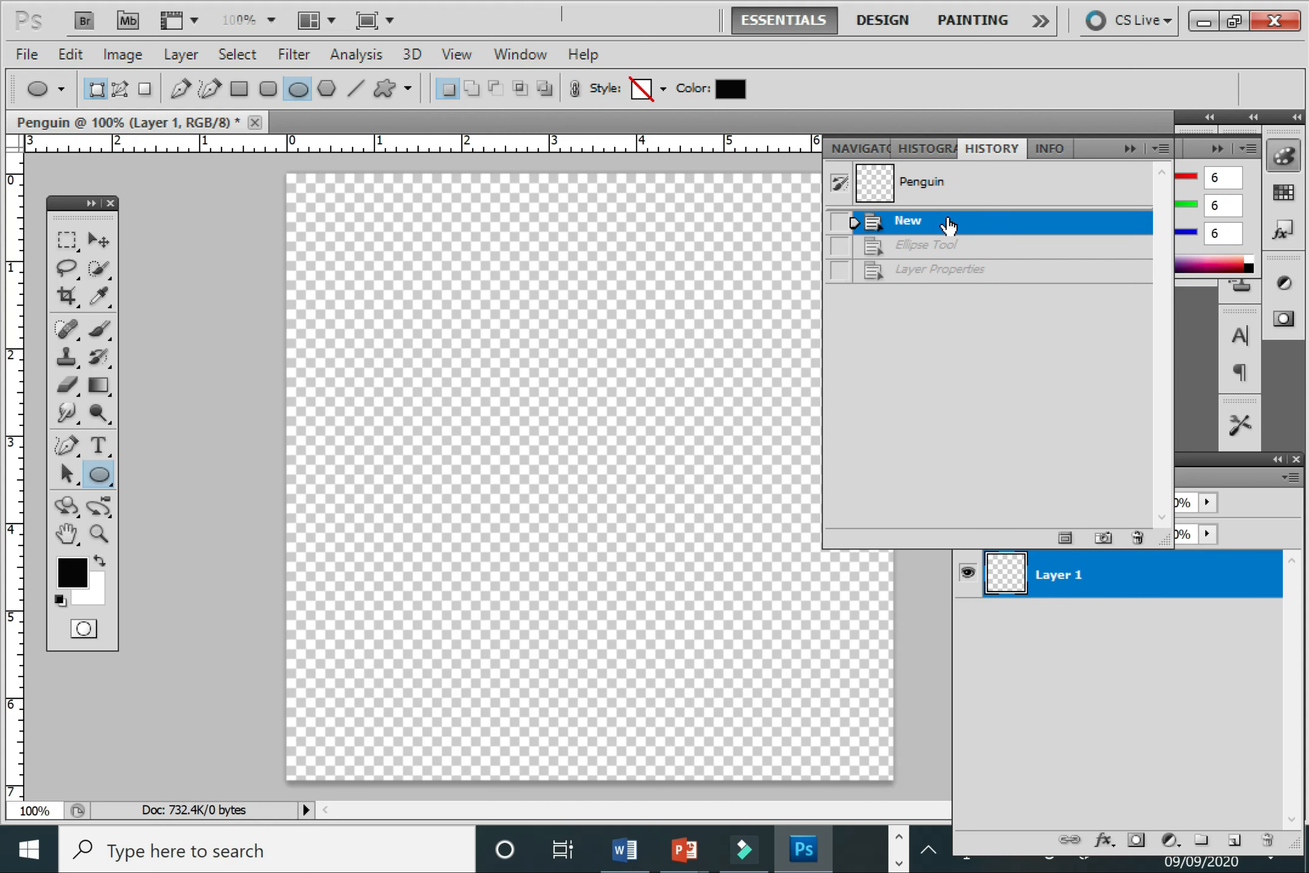
left_click(963, 271)
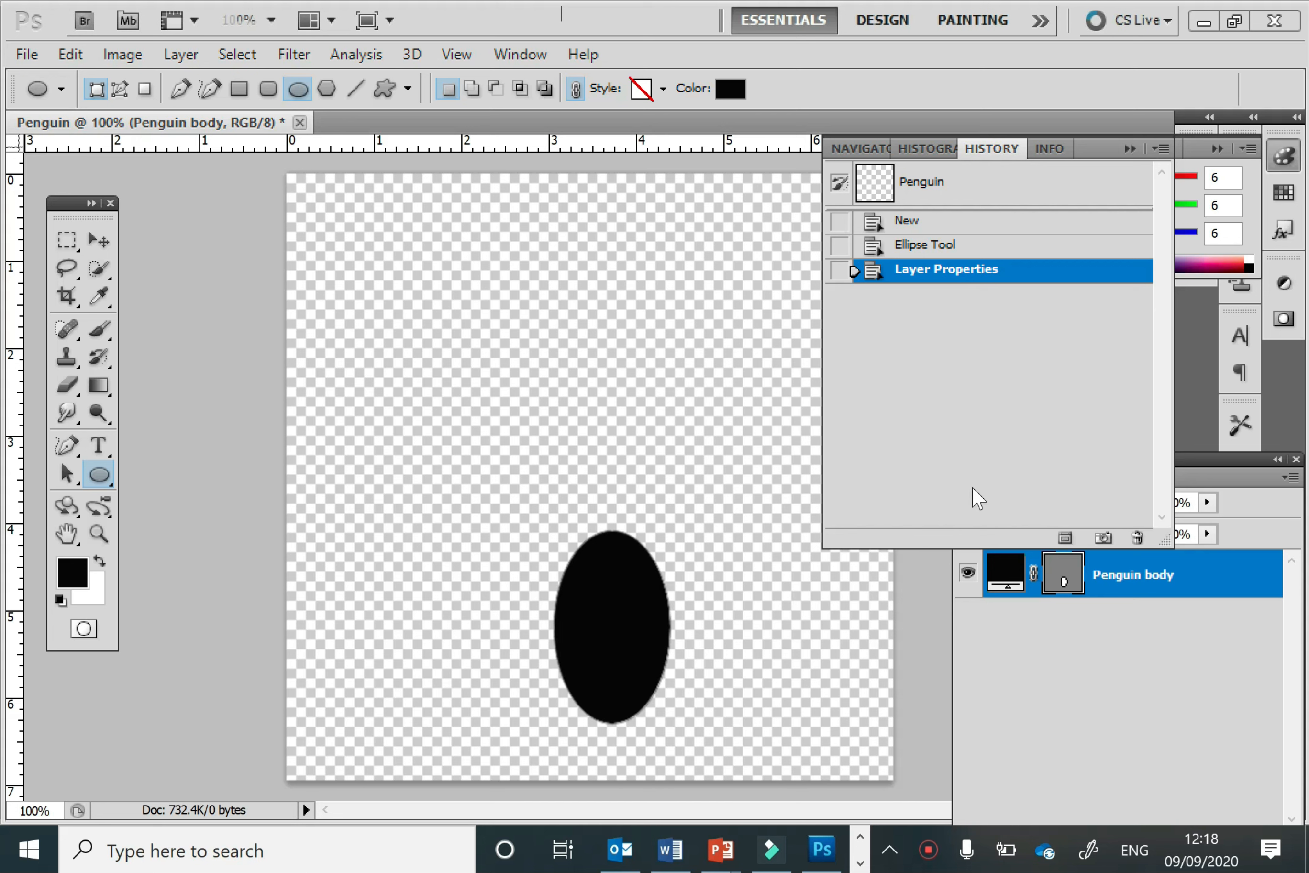
Step: Add a new layer above Penguin body and name it "White body" in its layer properties
left_click(1207, 466)
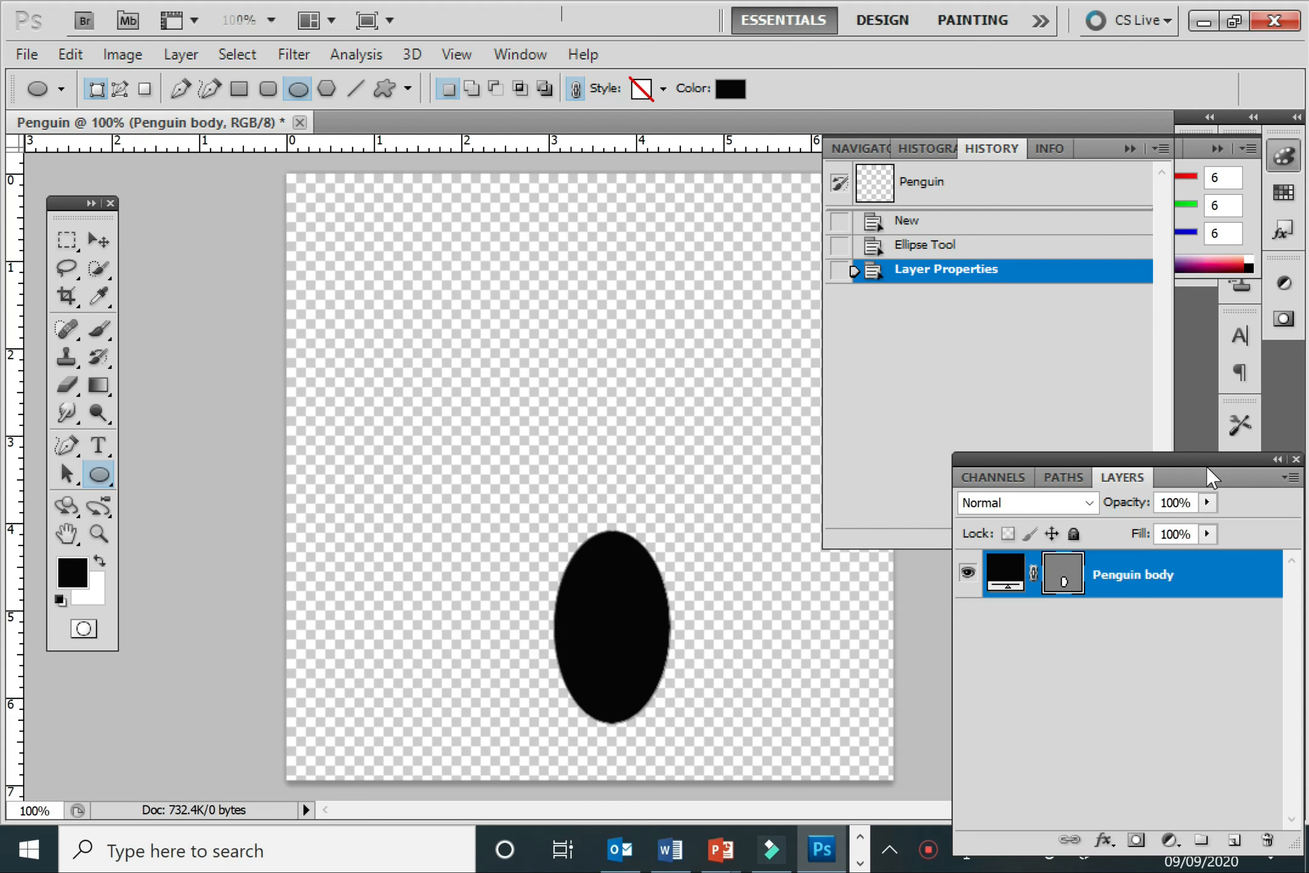
left_click_drag(1206, 466, 1183, 396)
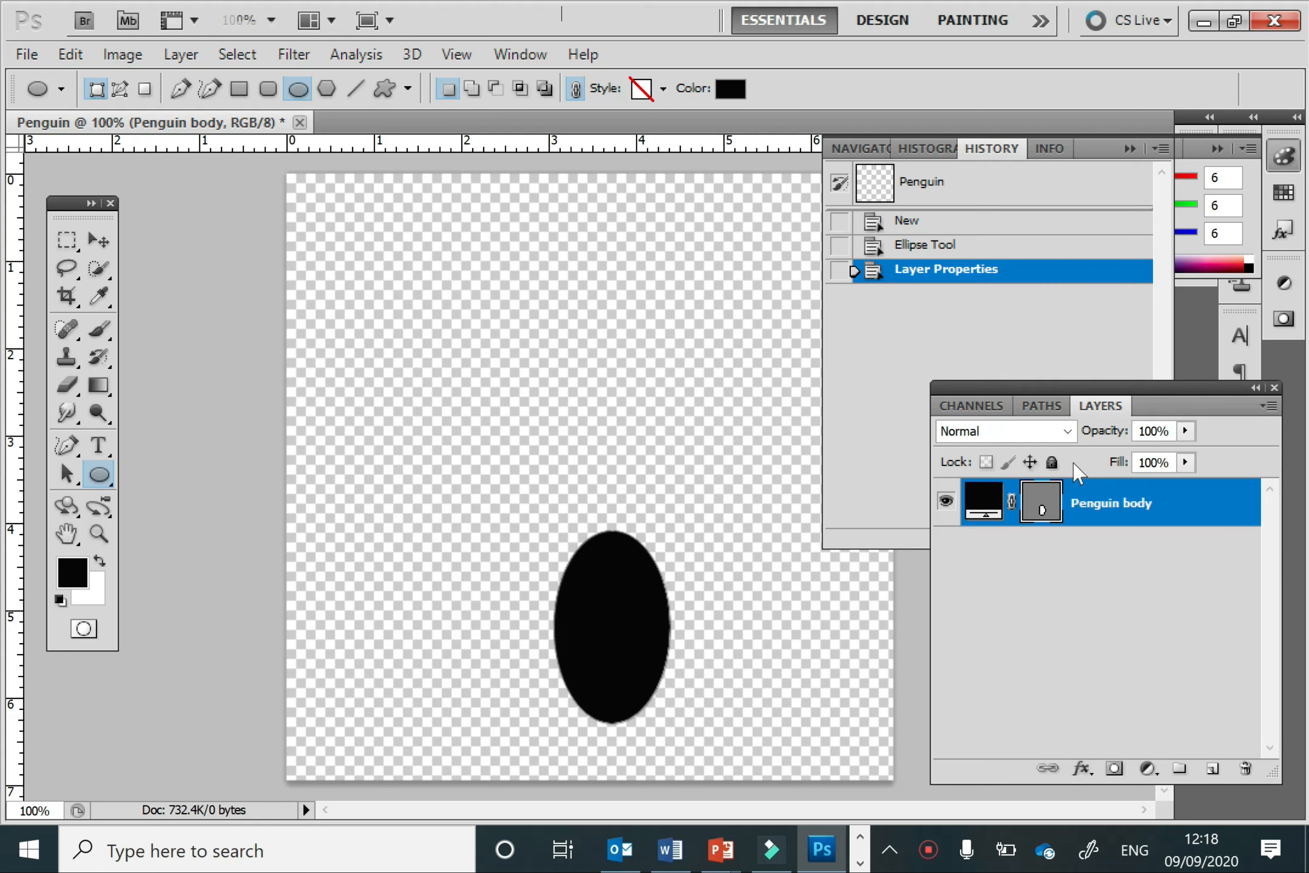
left_click(1215, 769)
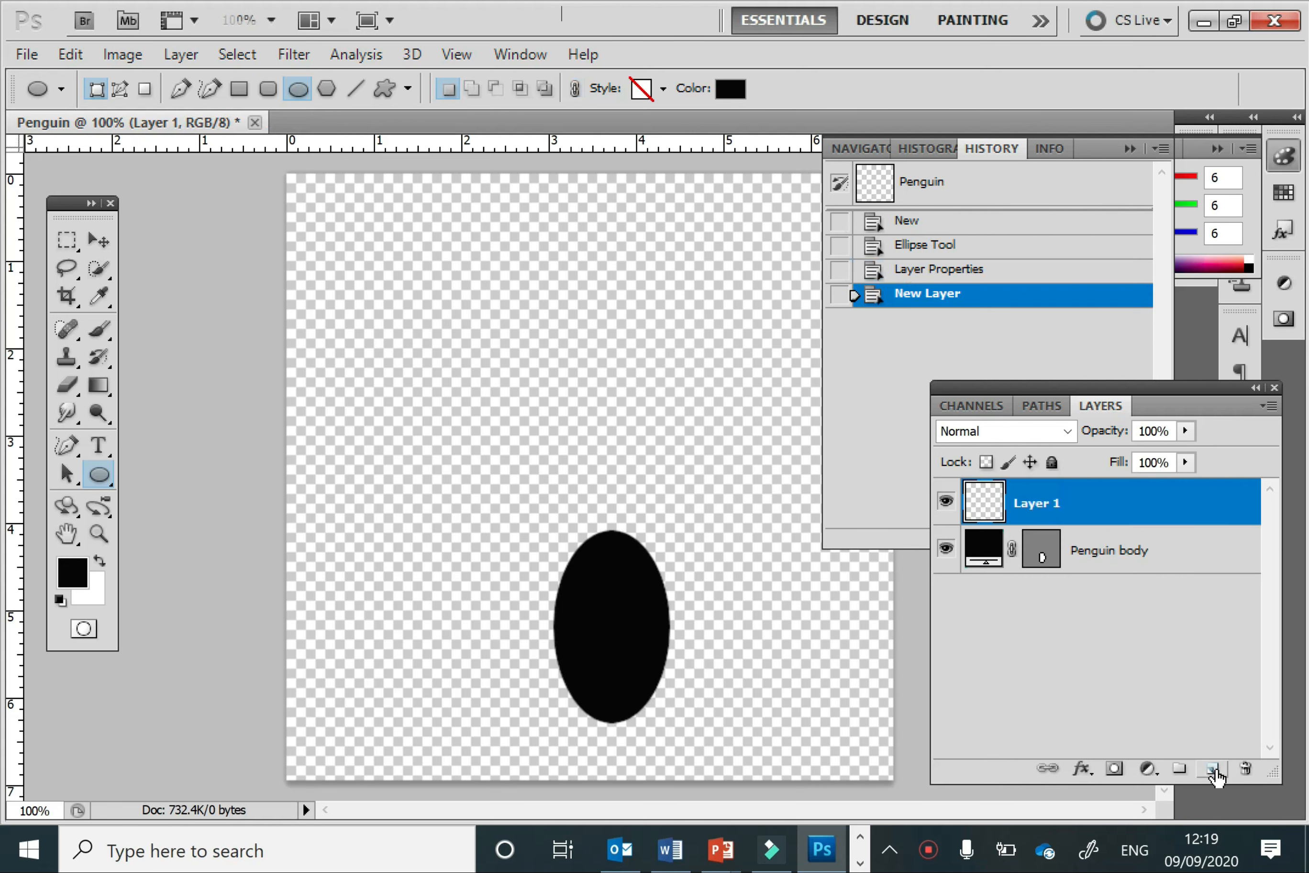
right_click(1097, 507)
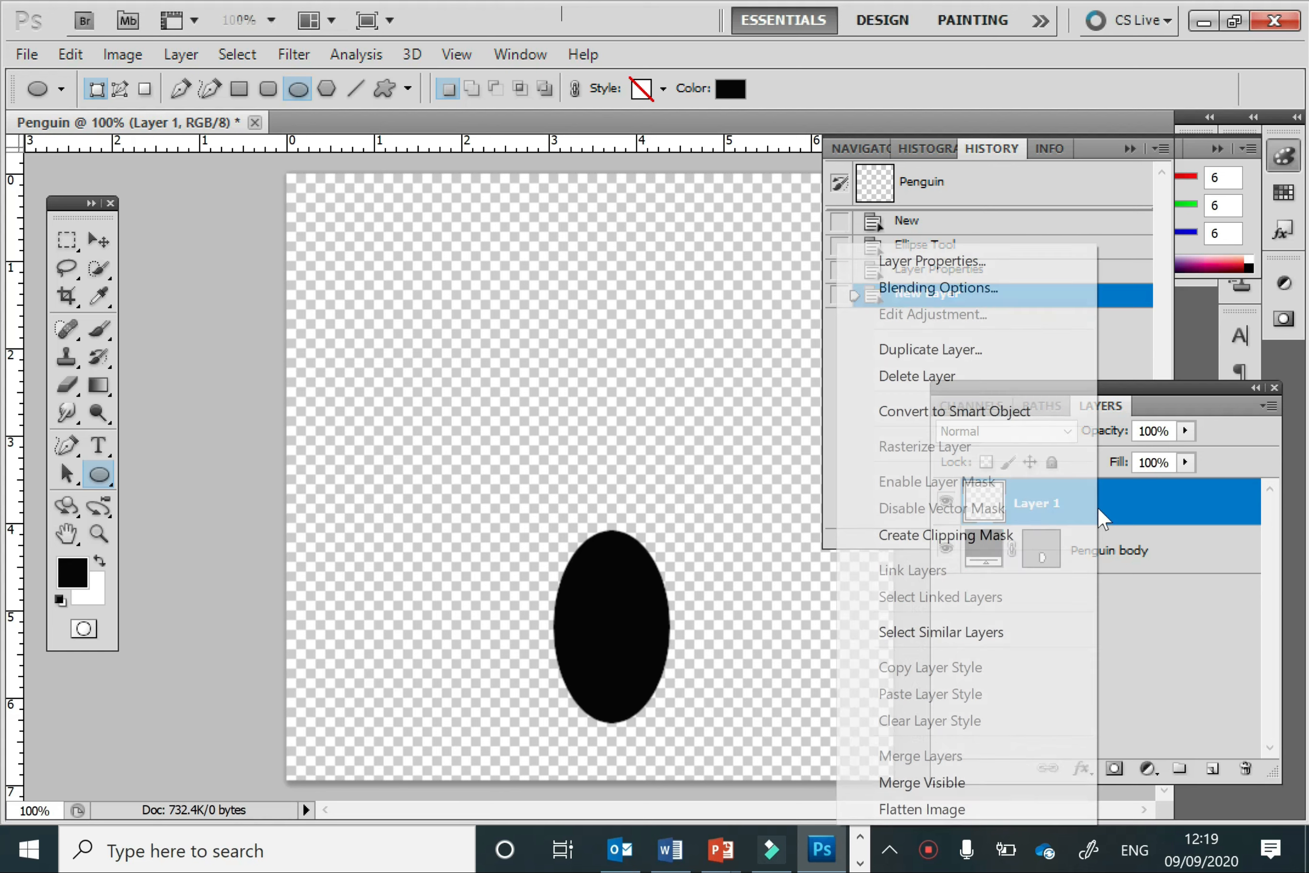
left_click(1012, 271)
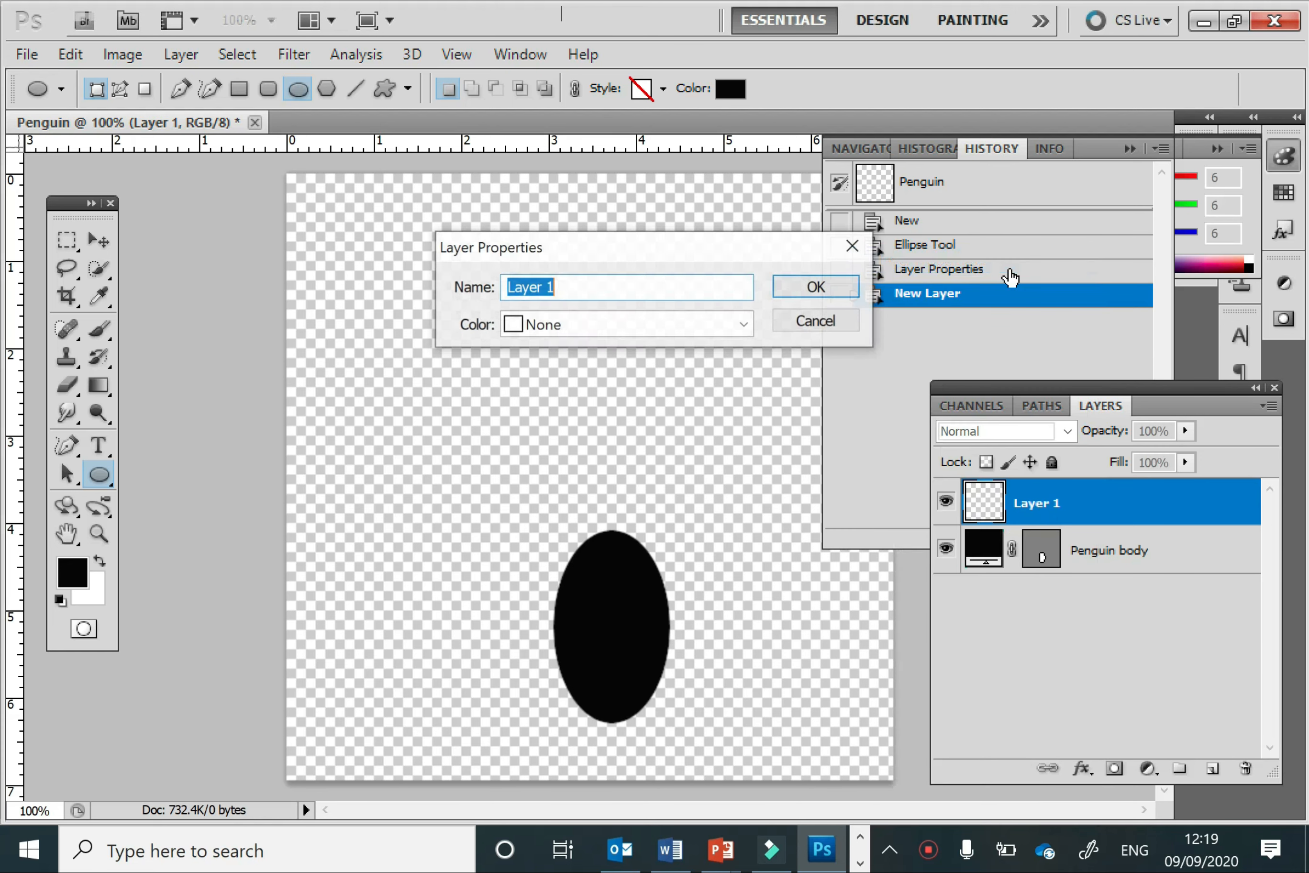
type("White body")
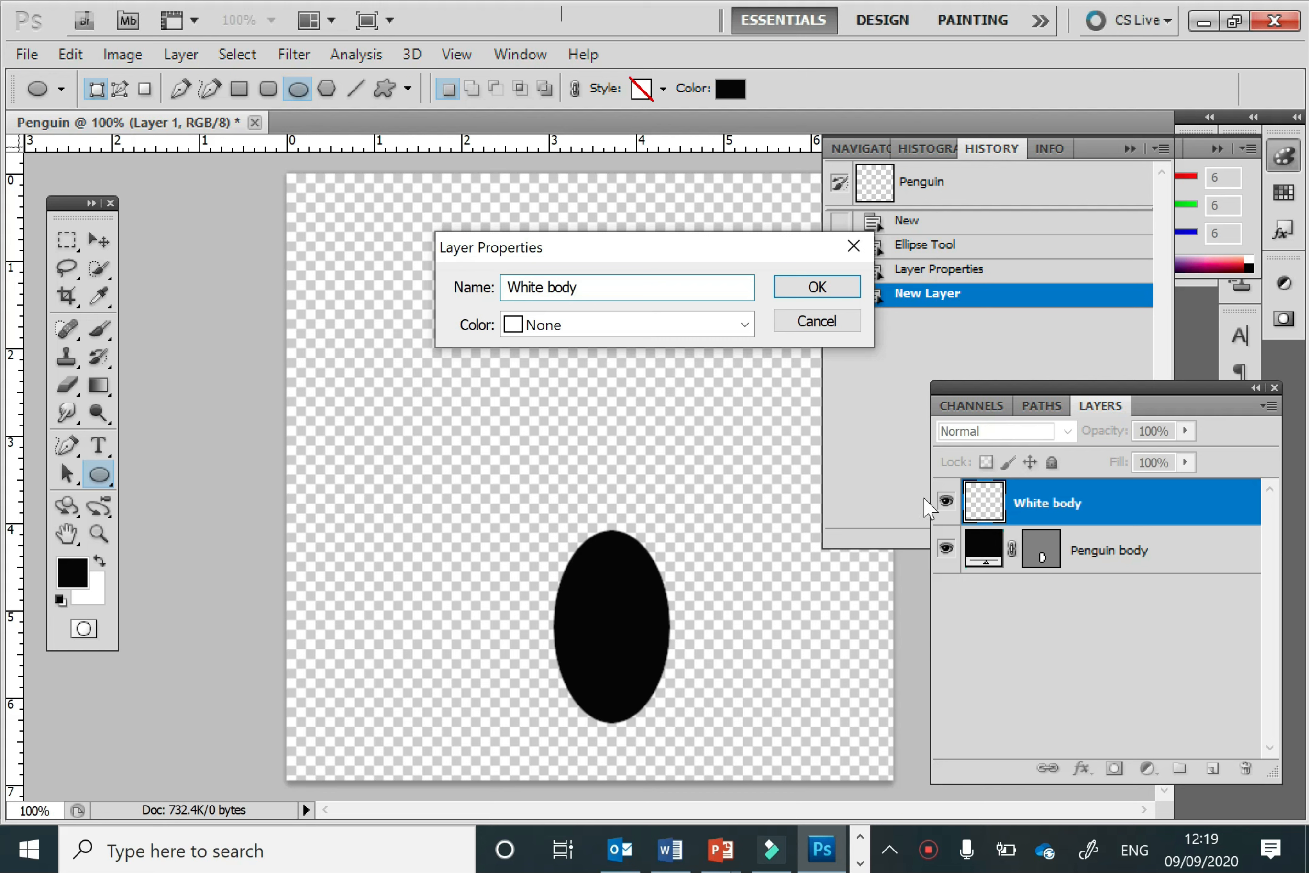
left_click(788, 289)
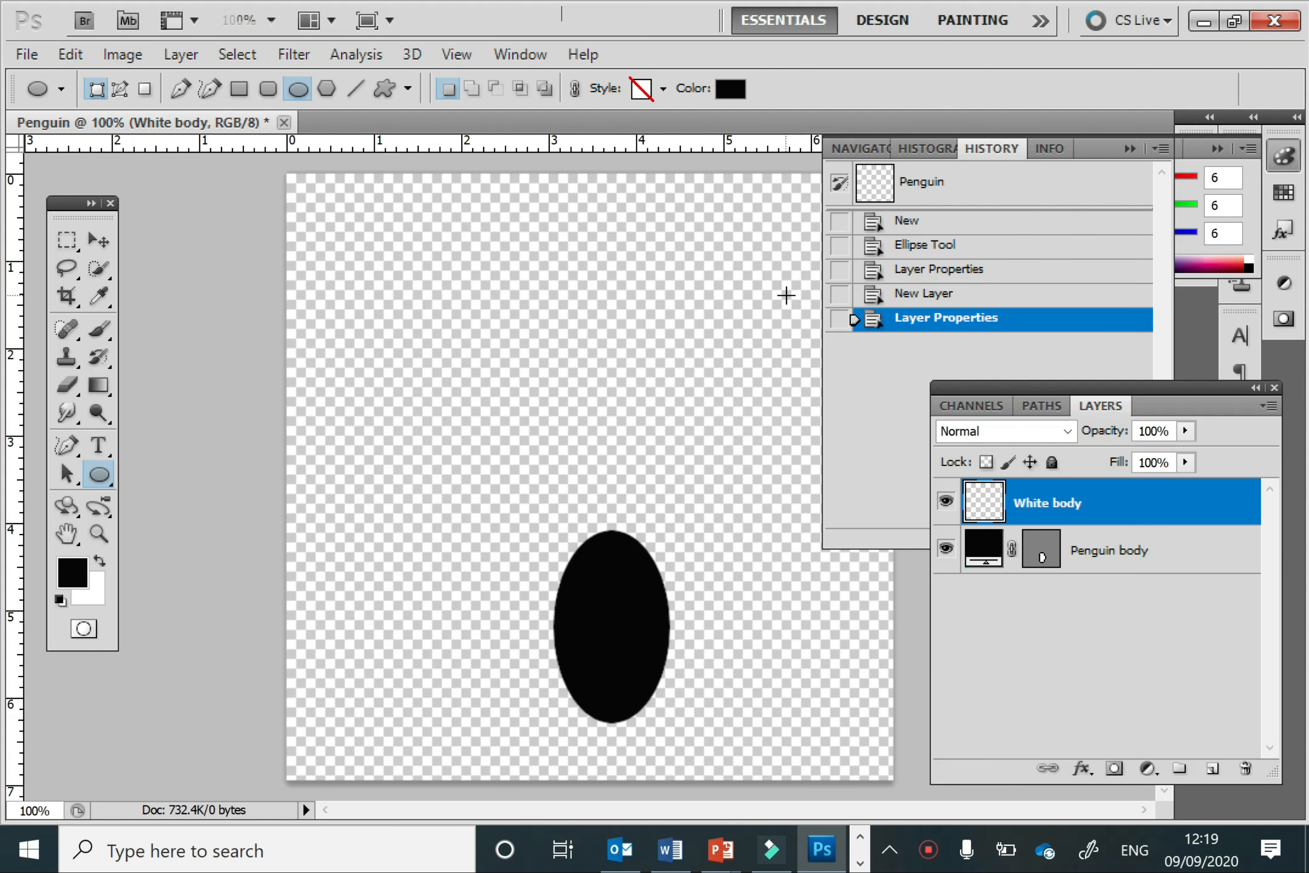
Step: Draw an off-white (RGB 250, 248, 248) upright ellipse about 0.8 by 1.6 inches inside the black body with the Ellipse Tool
right_click(97, 488)
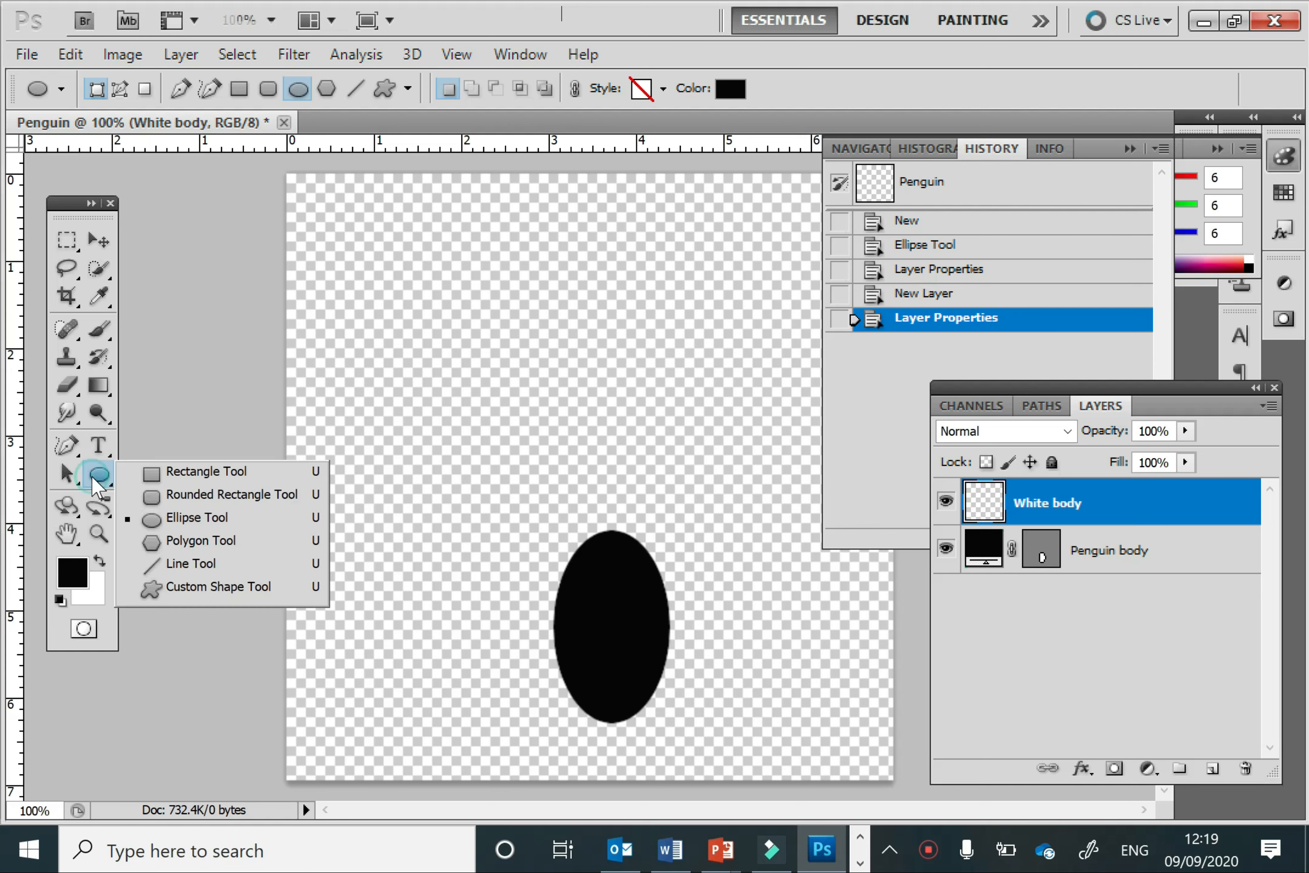
left_click(180, 516)
left_click(730, 88)
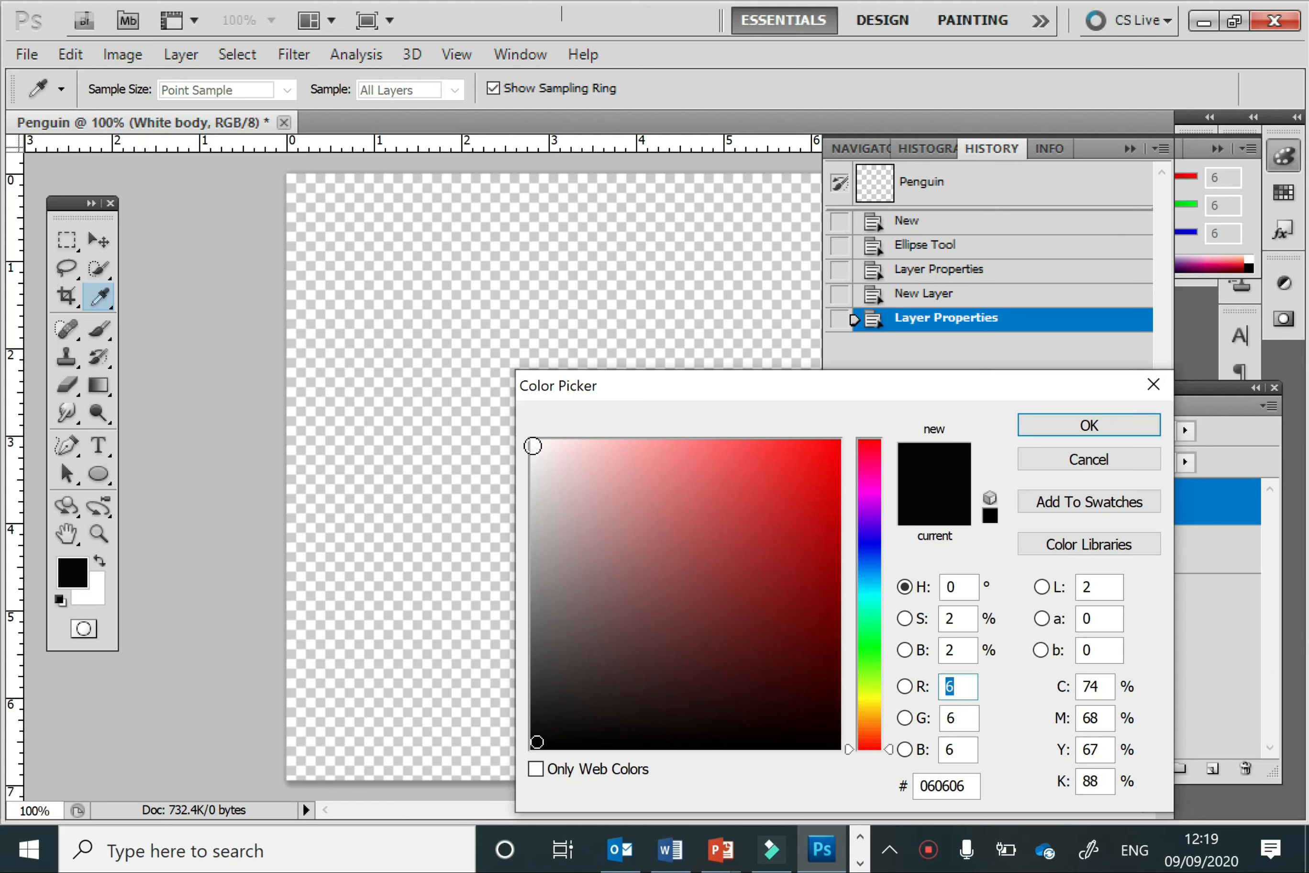
left_click(533, 445)
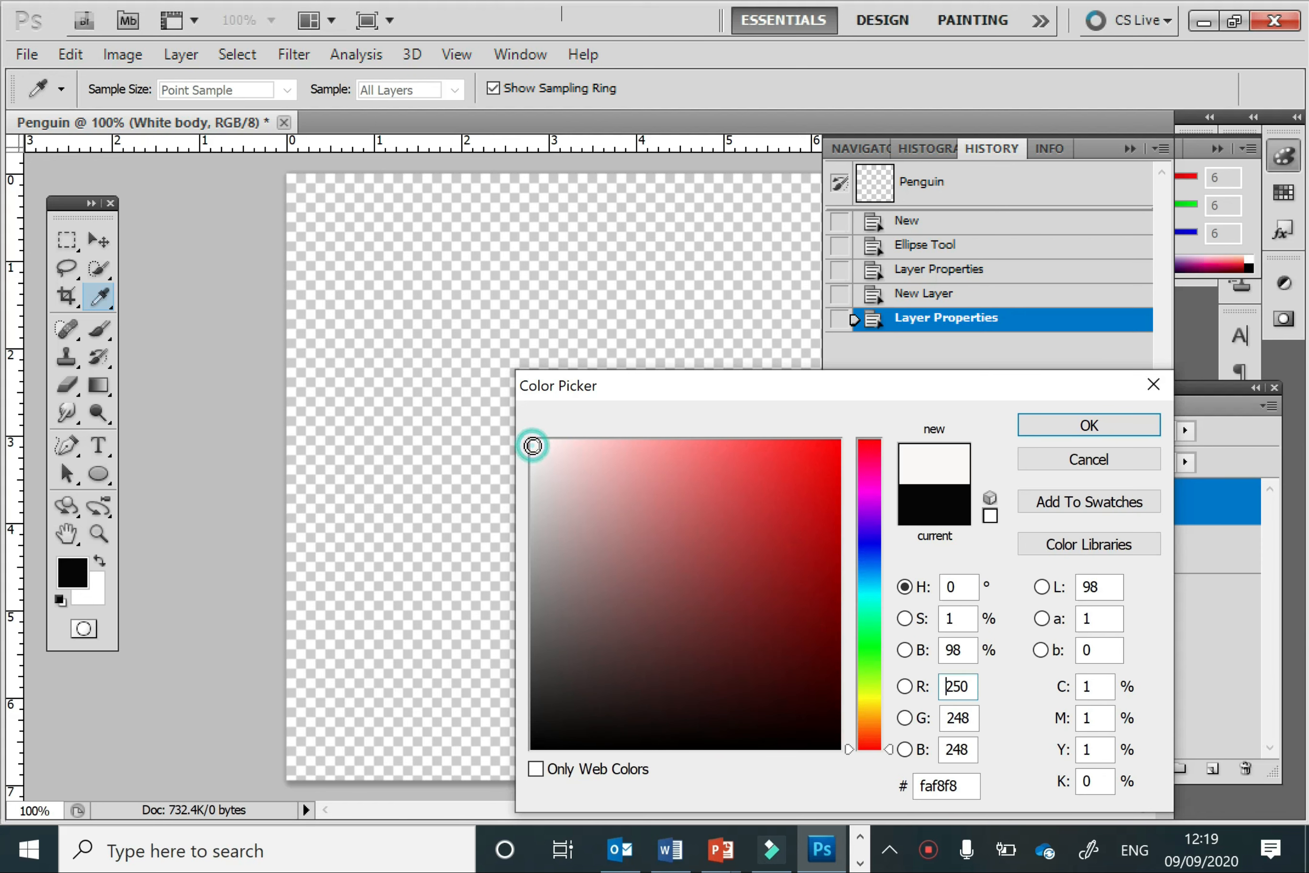
left_click(1088, 428)
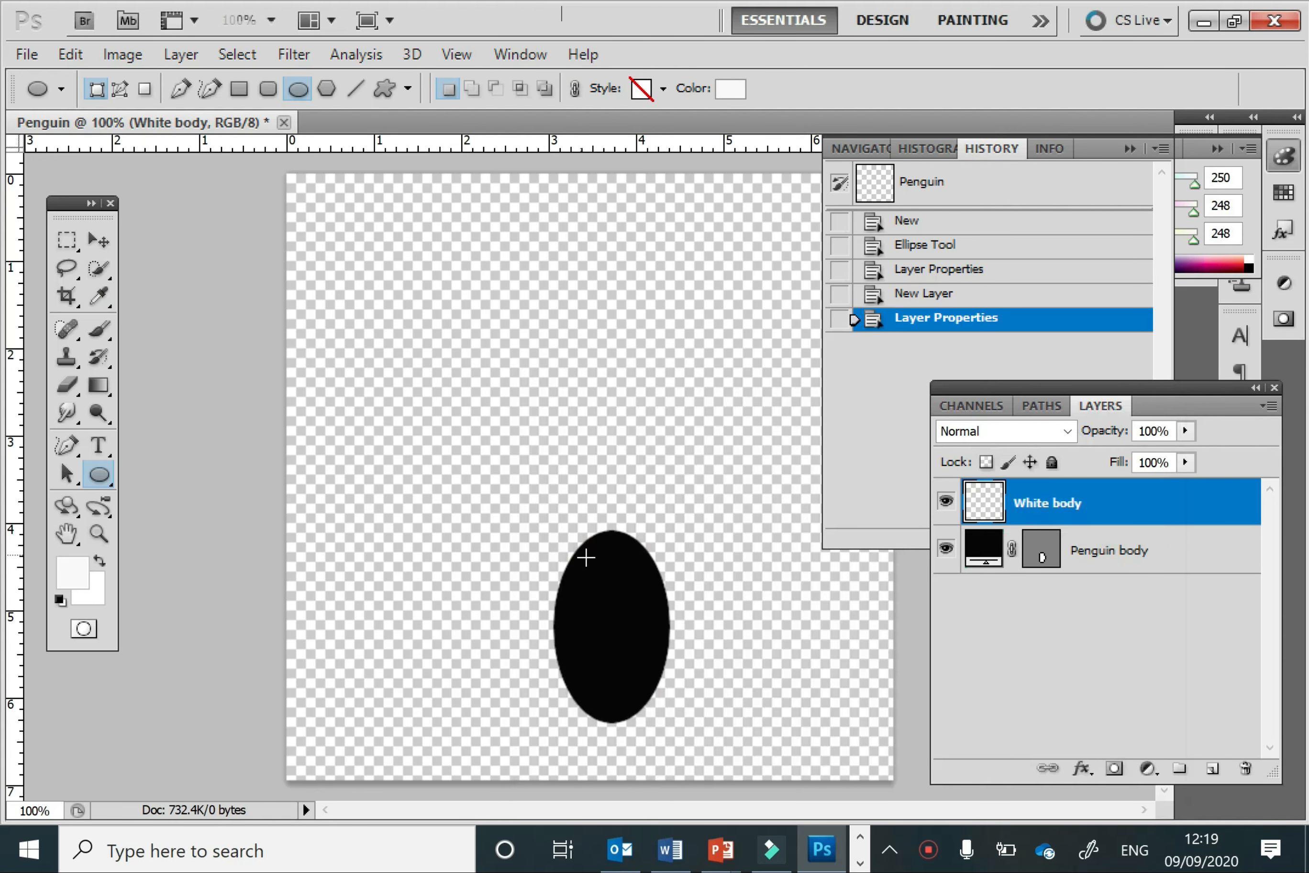
left_click_drag(584, 563, 655, 705)
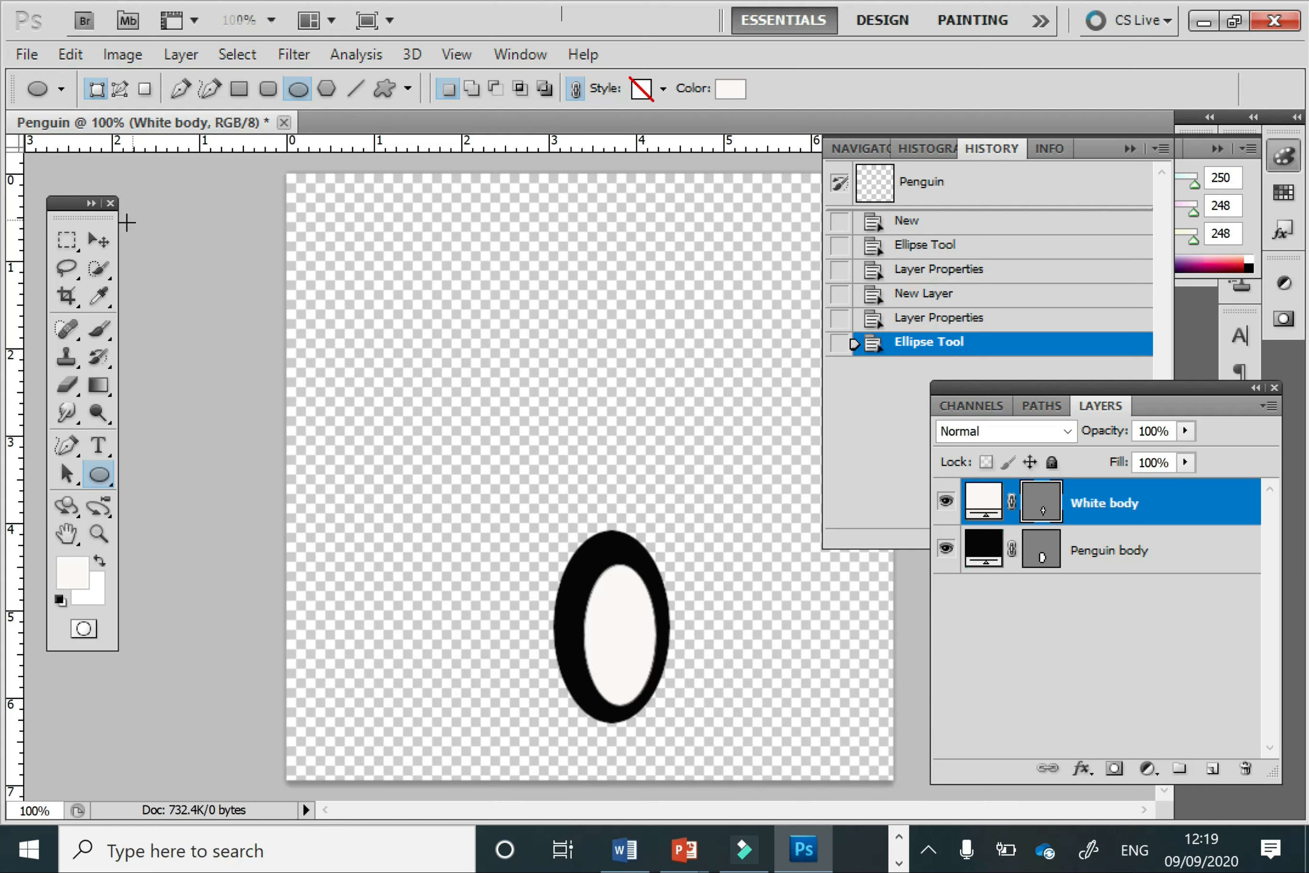
Step: Centre the white ellipse within the black body, nudging the White body and Penguin body layers into alignment with the Move Tool
left_click(96, 241)
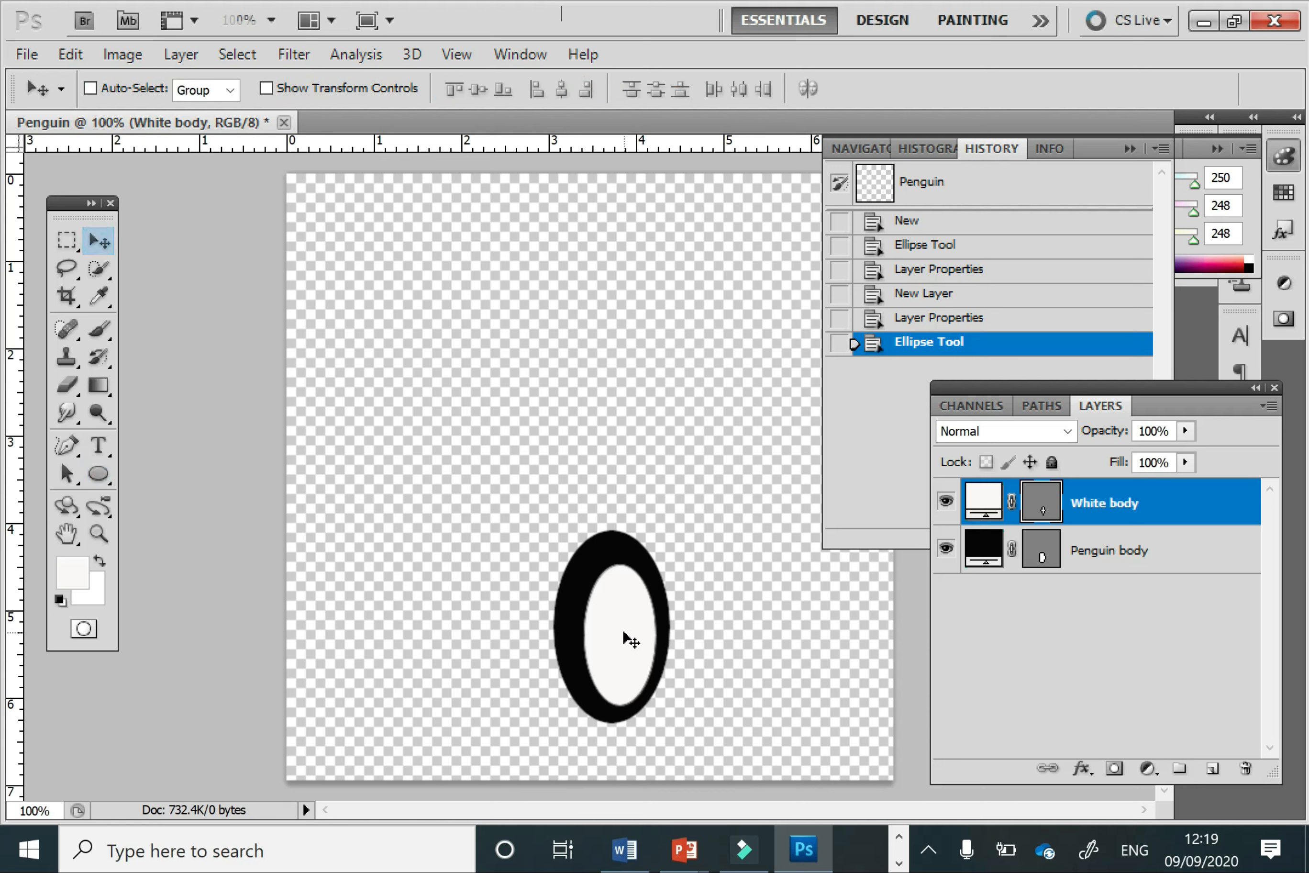
left_click_drag(624, 634, 615, 628)
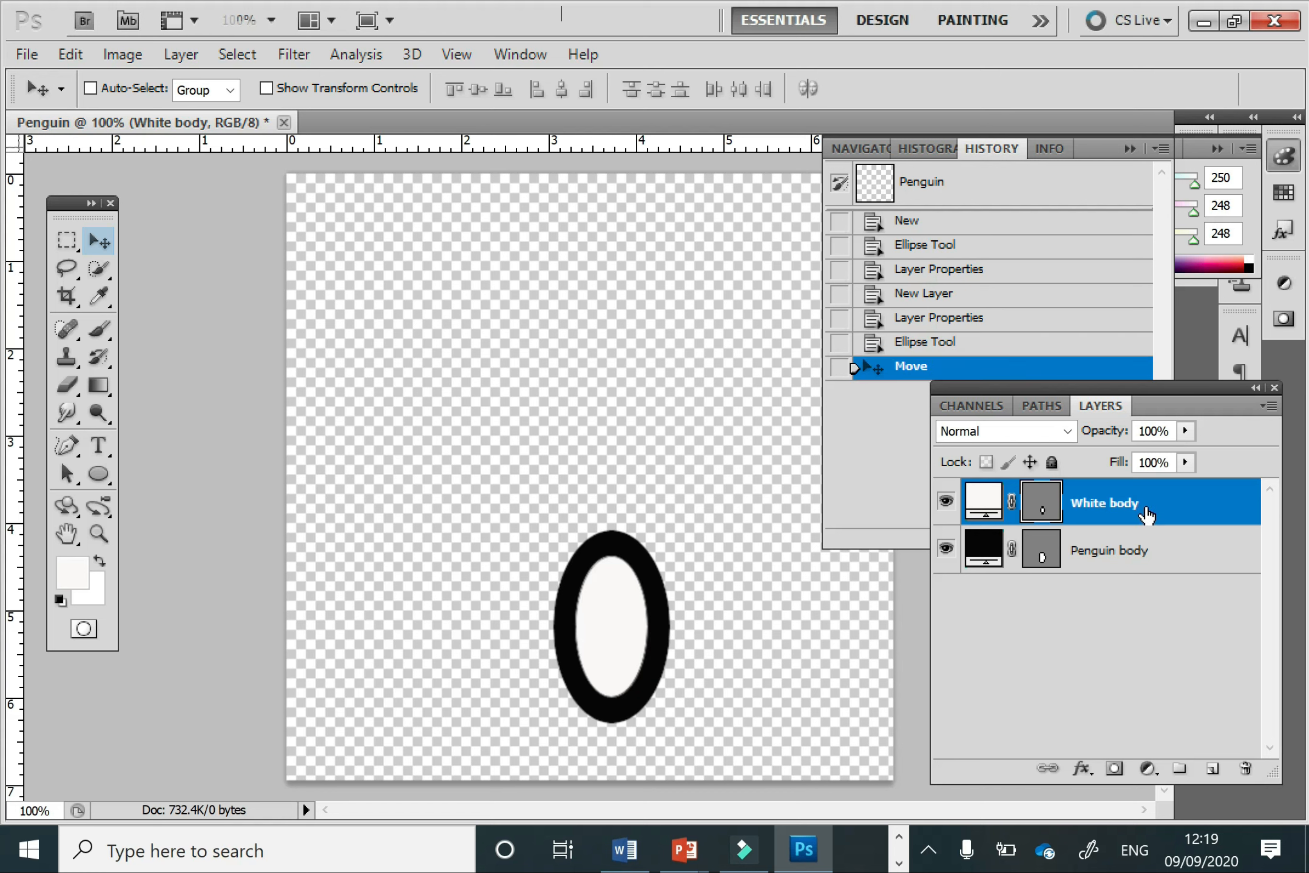
left_click(1170, 569)
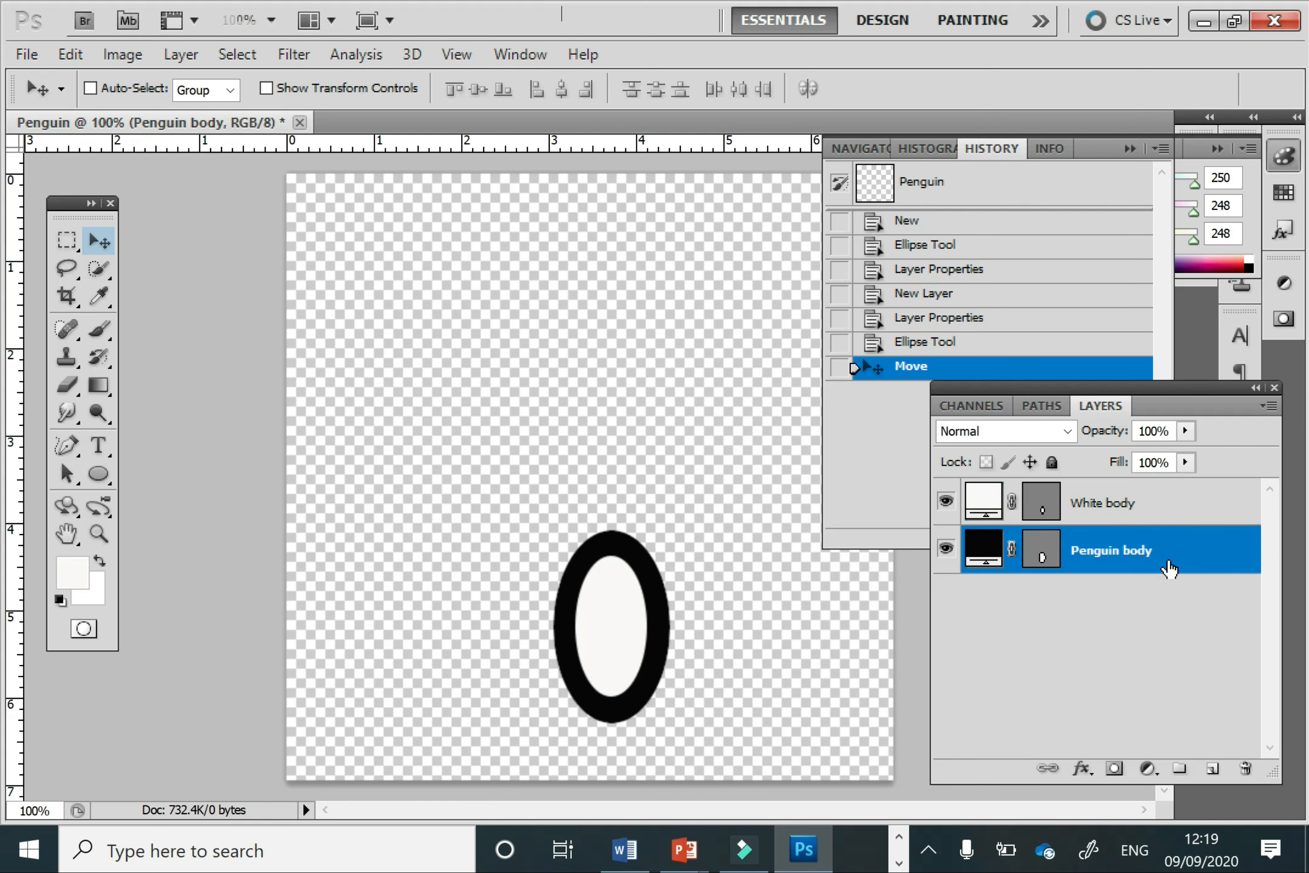
mouse_move(619, 616)
left_mouse_down()
mouse_move(619, 549)
mouse_move(614, 681)
mouse_move(617, 622)
left_mouse_up()
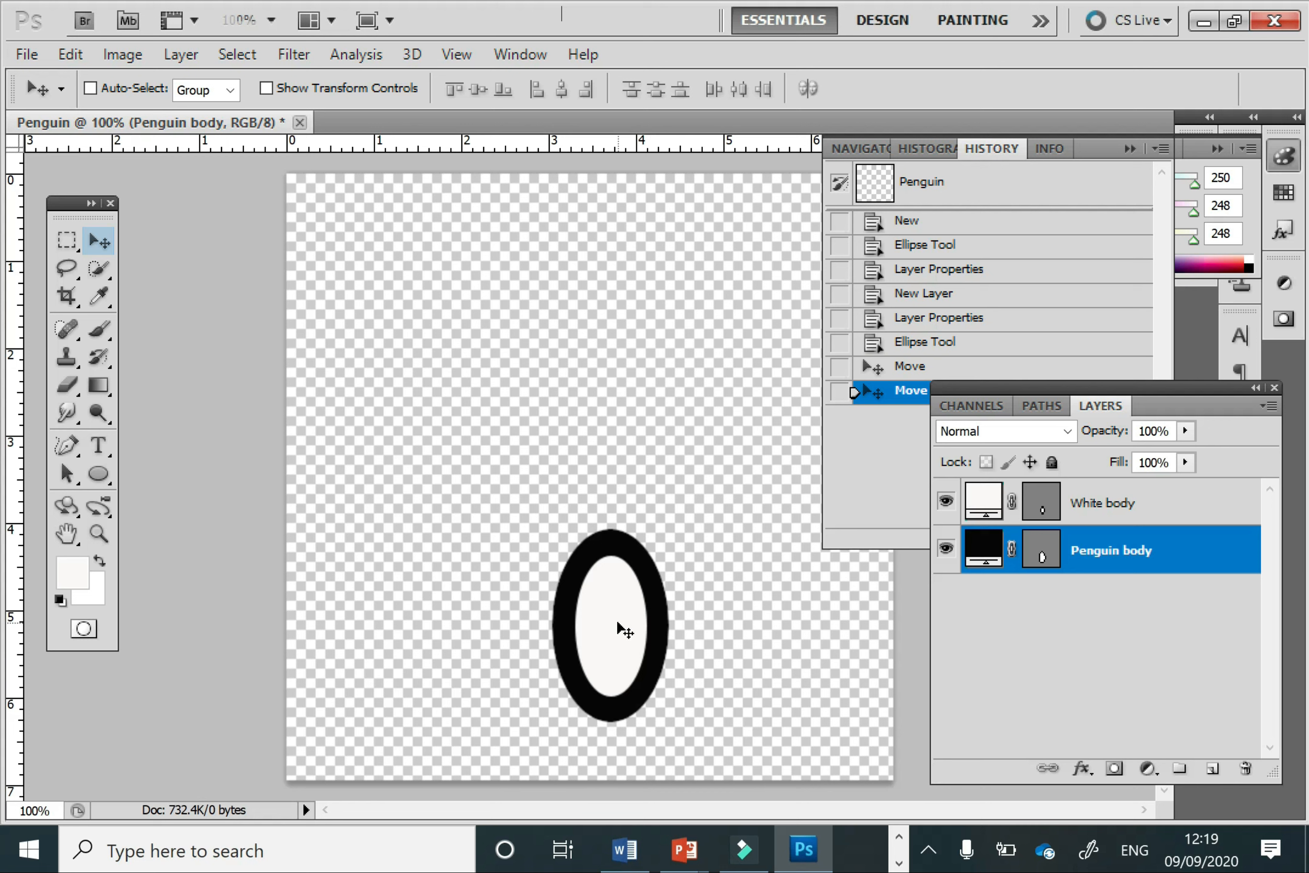
left_click(1125, 522)
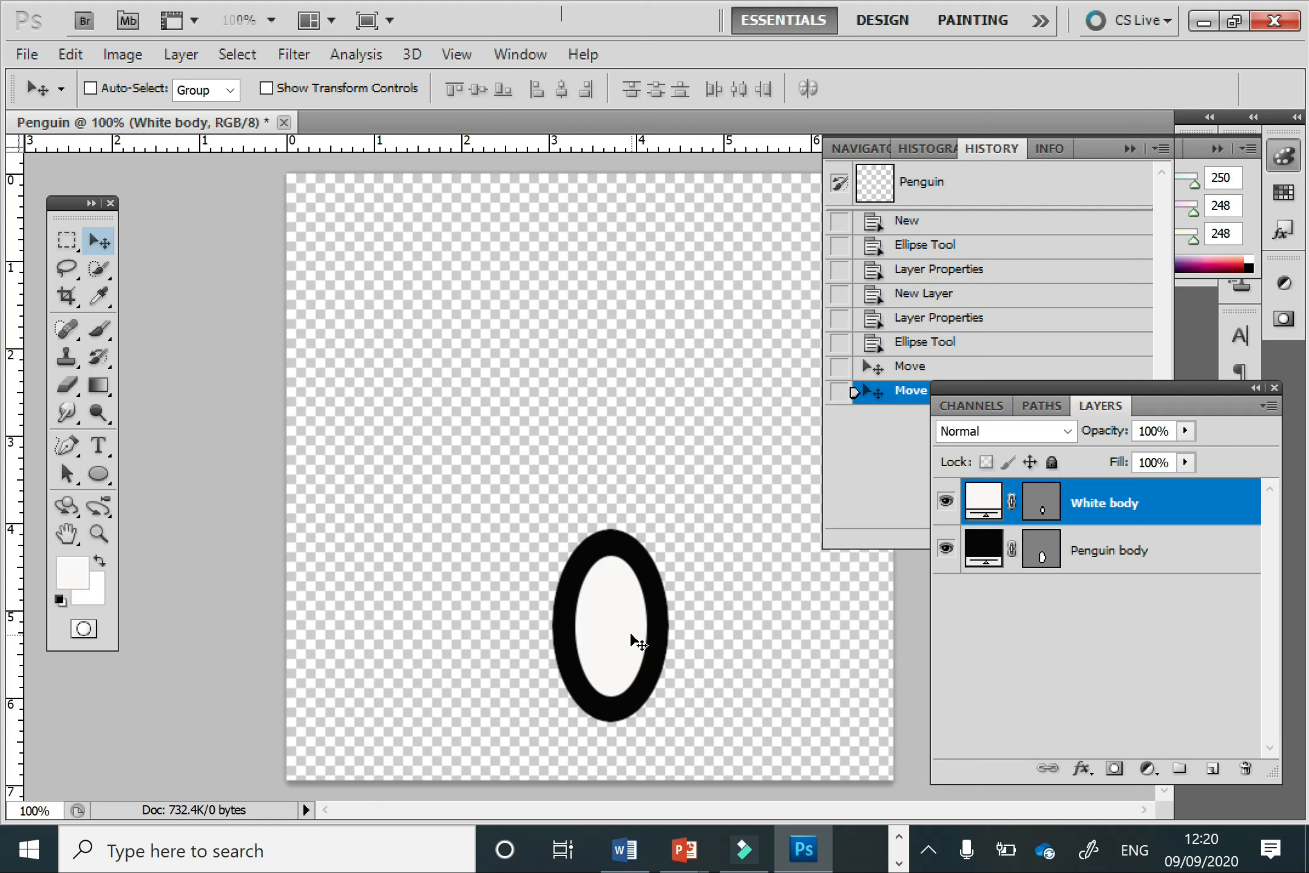
mouse_move(635, 637)
left_mouse_down()
mouse_move(626, 613)
mouse_move(624, 637)
left_mouse_up()
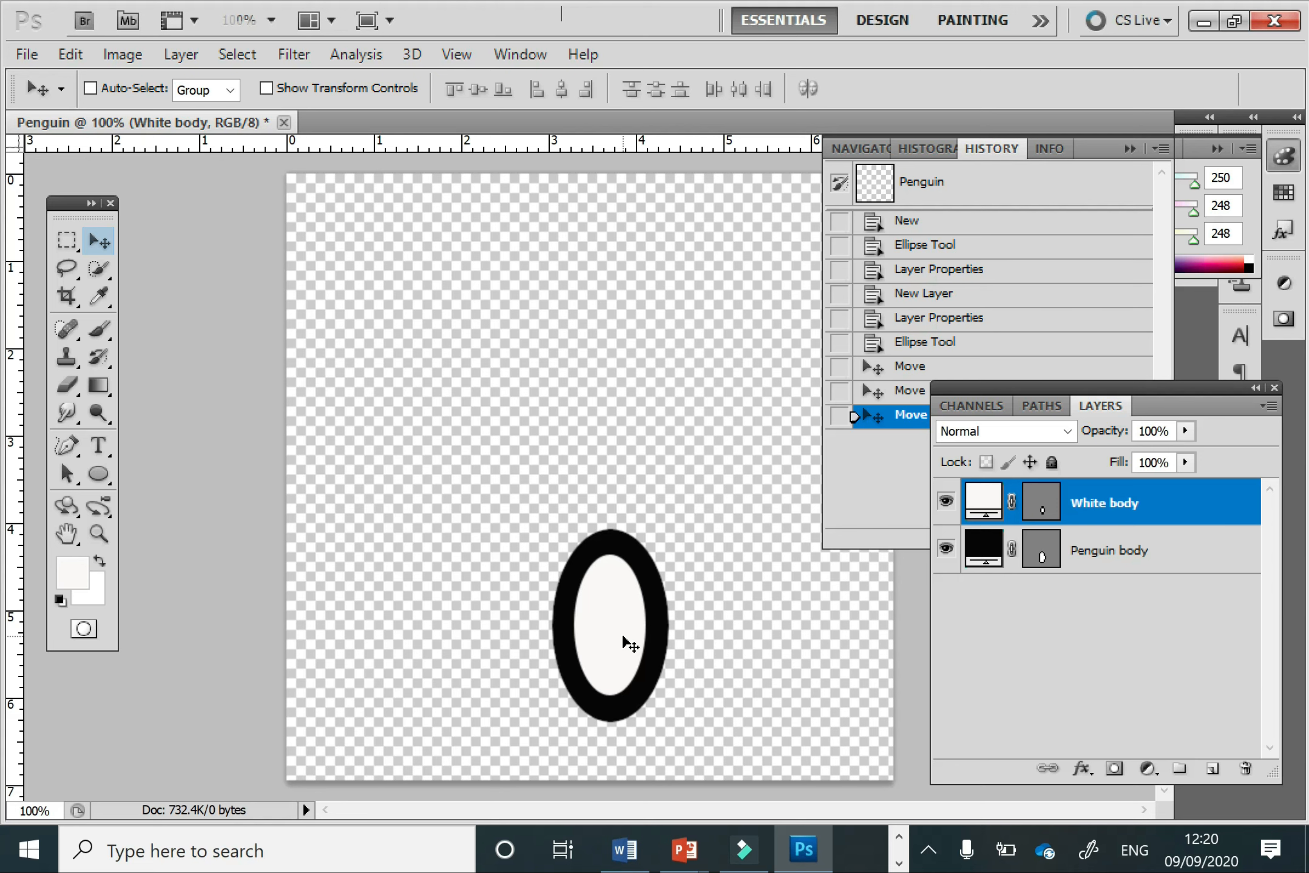
Step: Scale the white ellipse to about 86% width and 69% height, and centre it in the lower part of the black body
left_click(70, 54)
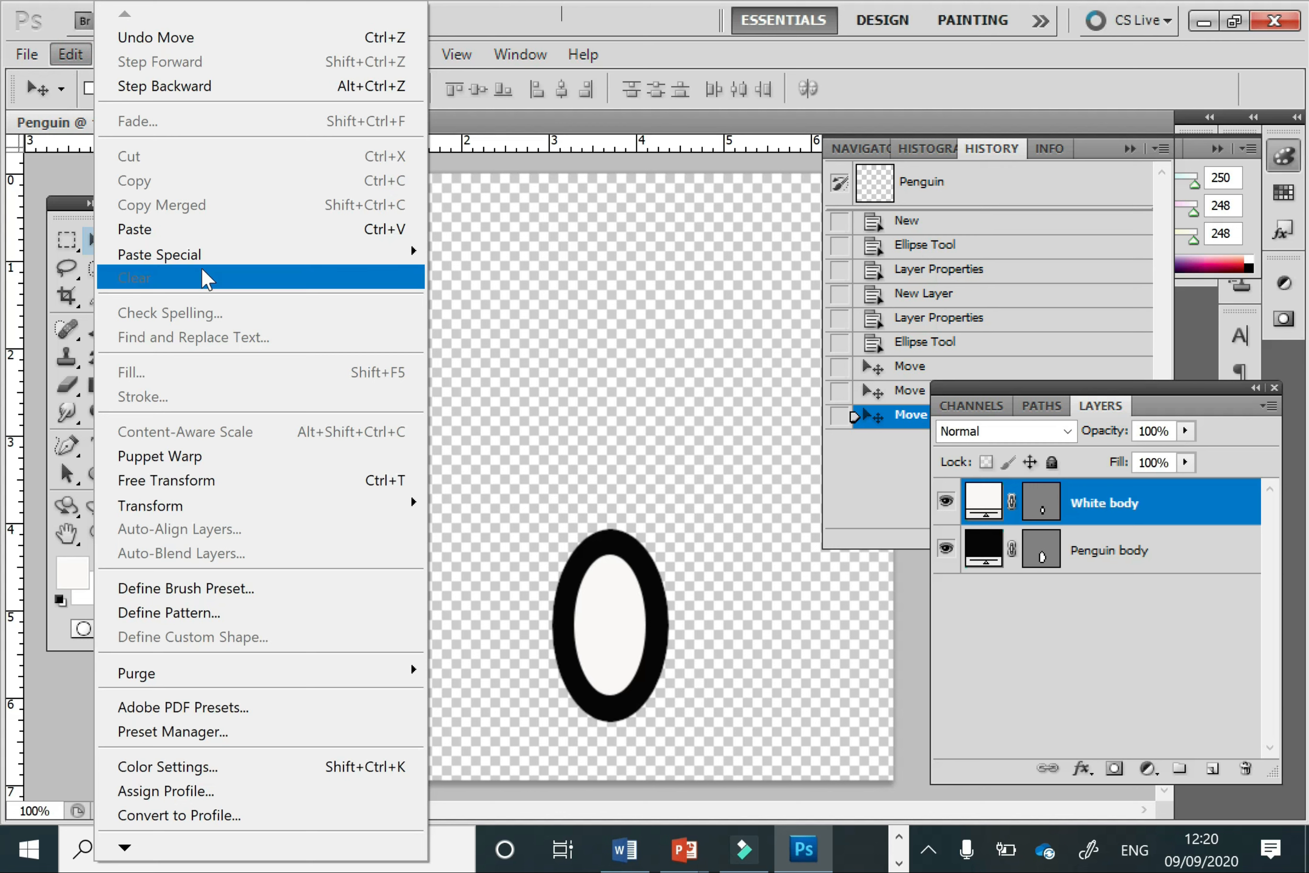
mouse_move(273, 513)
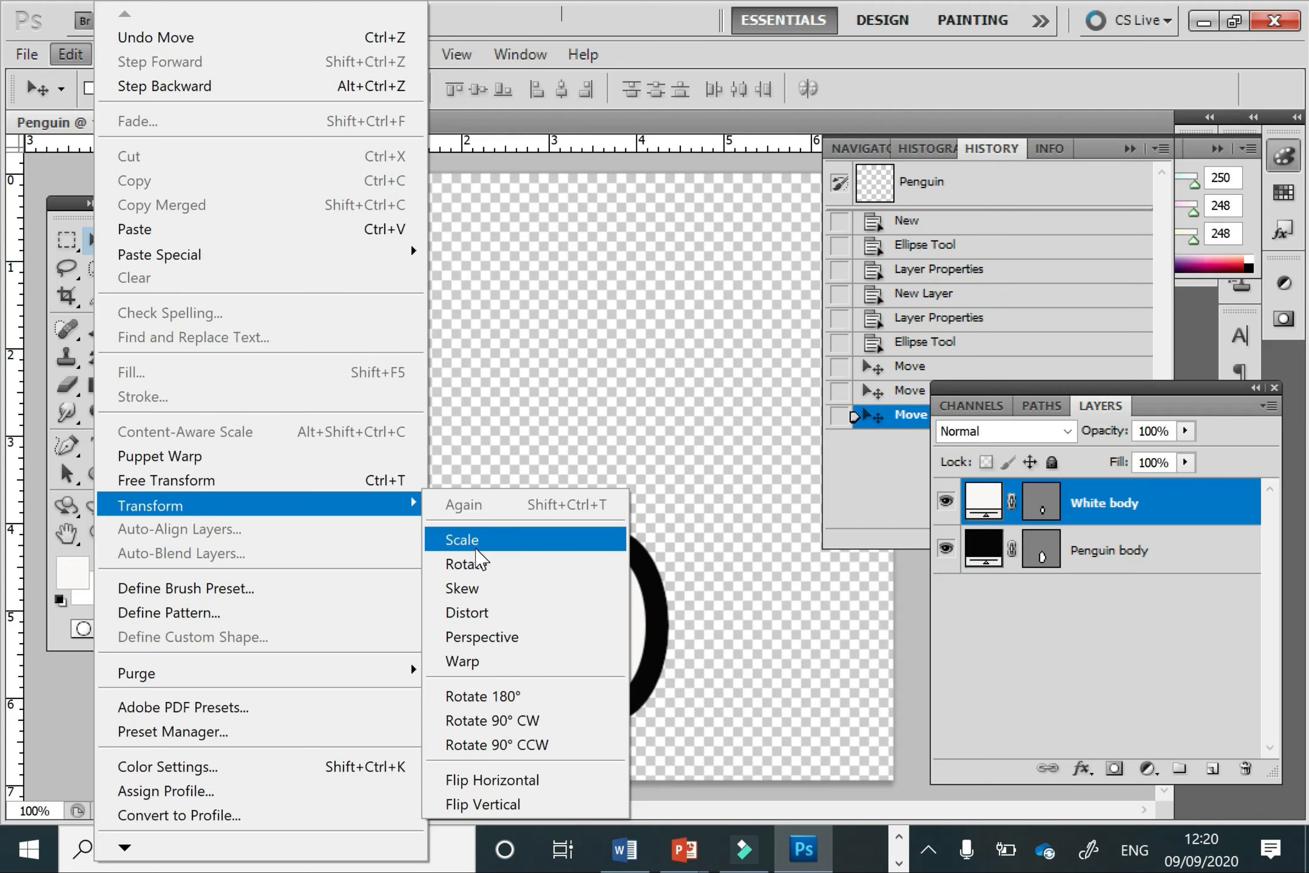
left_click(462, 540)
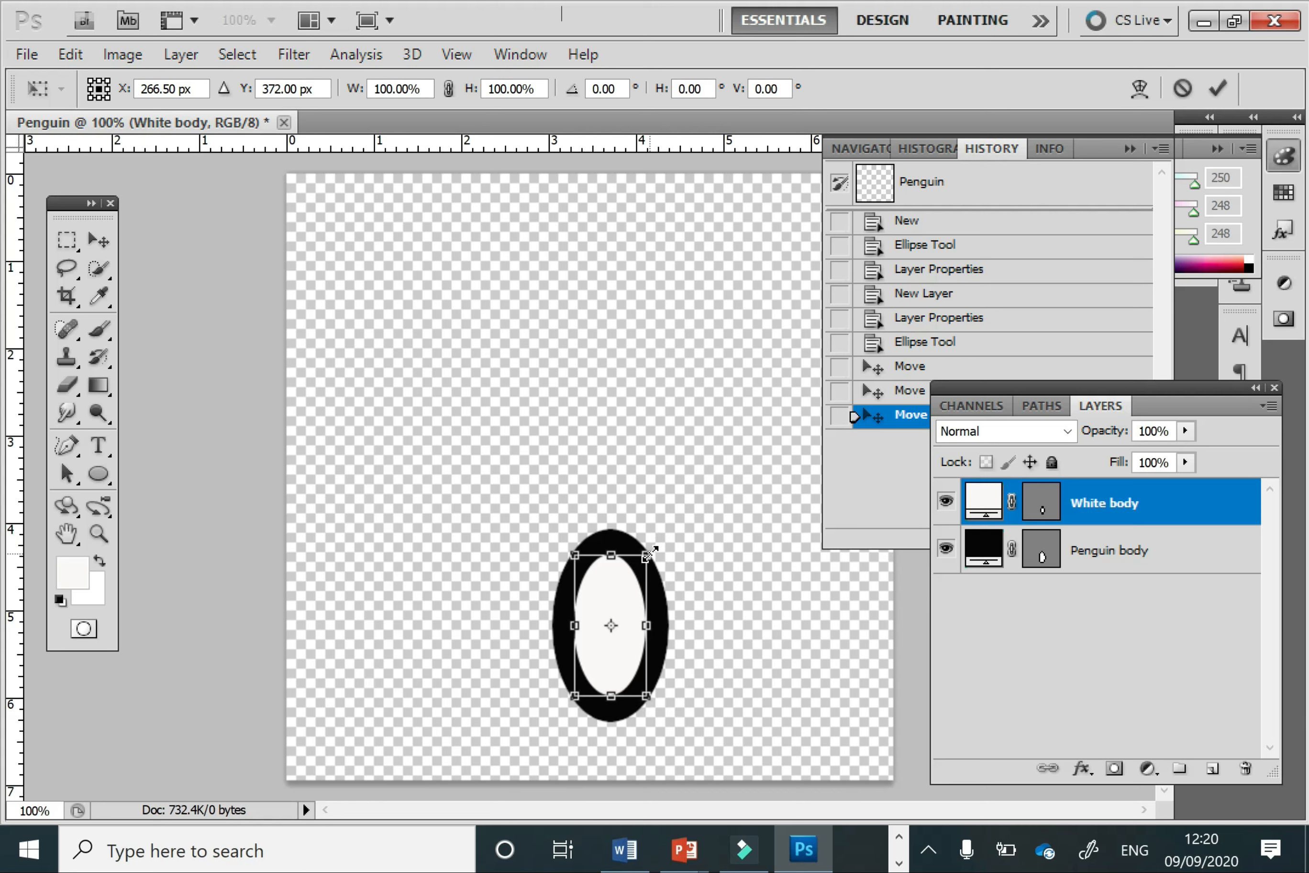
left_click(649, 554)
left_click_drag(649, 553, 642, 592)
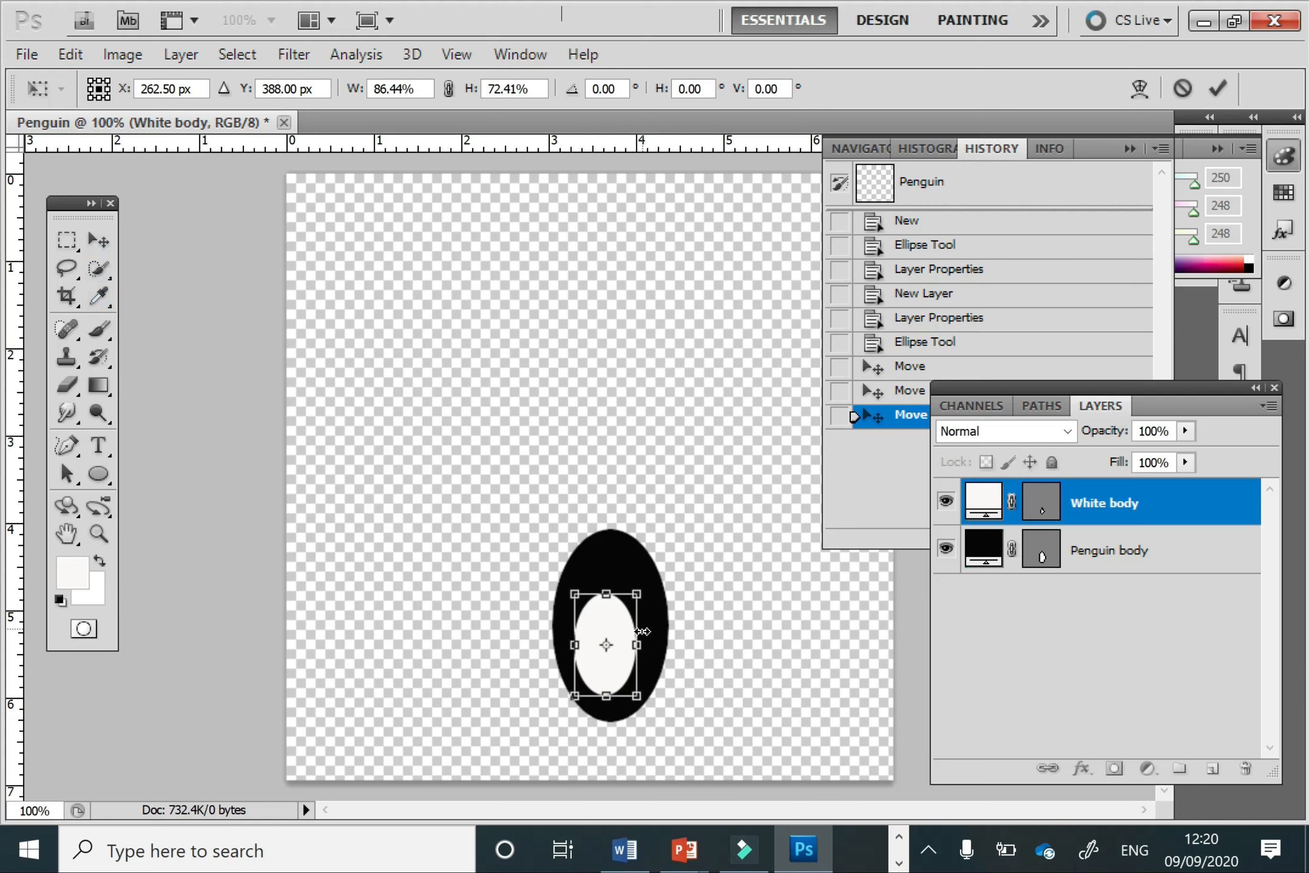
left_click_drag(607, 696, 612, 686)
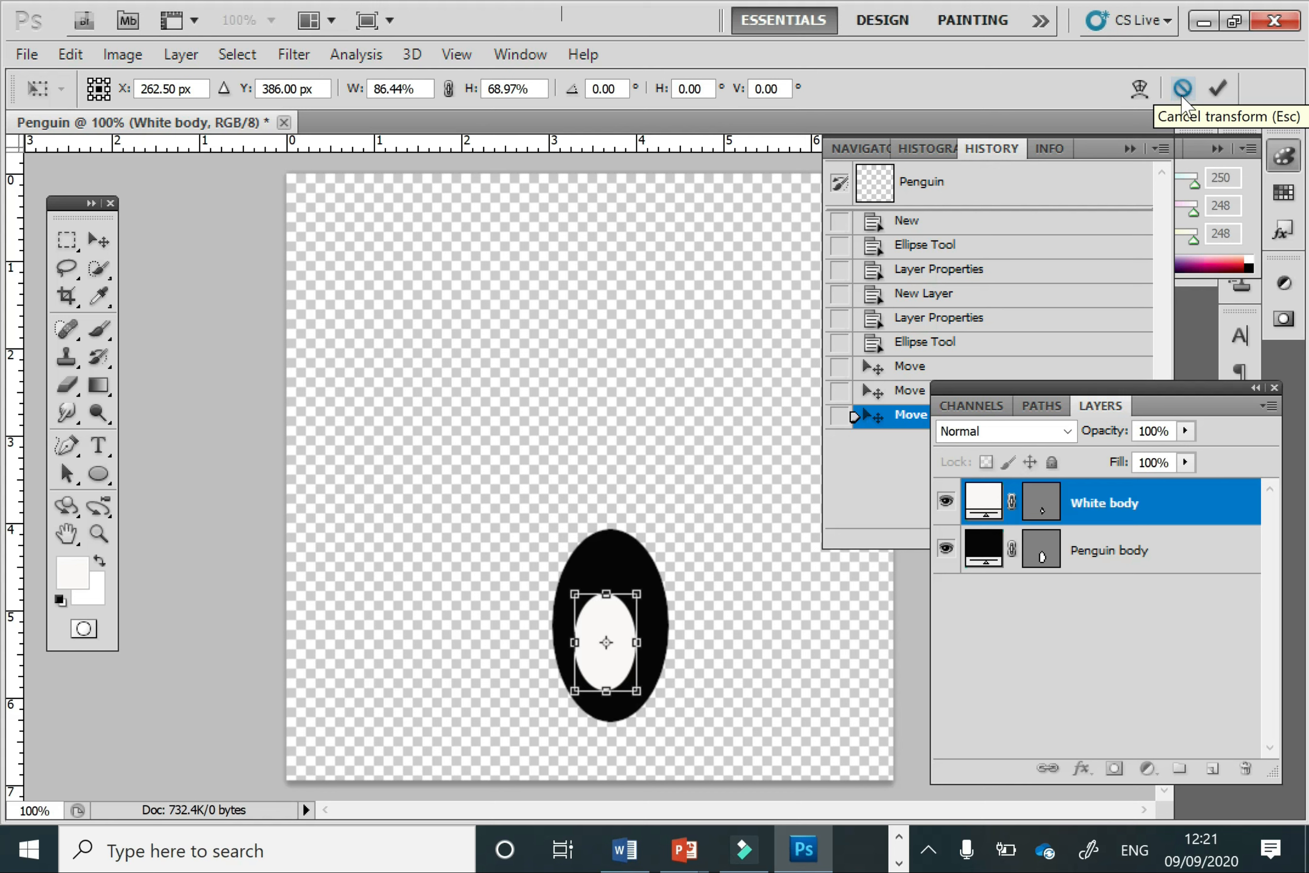
left_click(1218, 88)
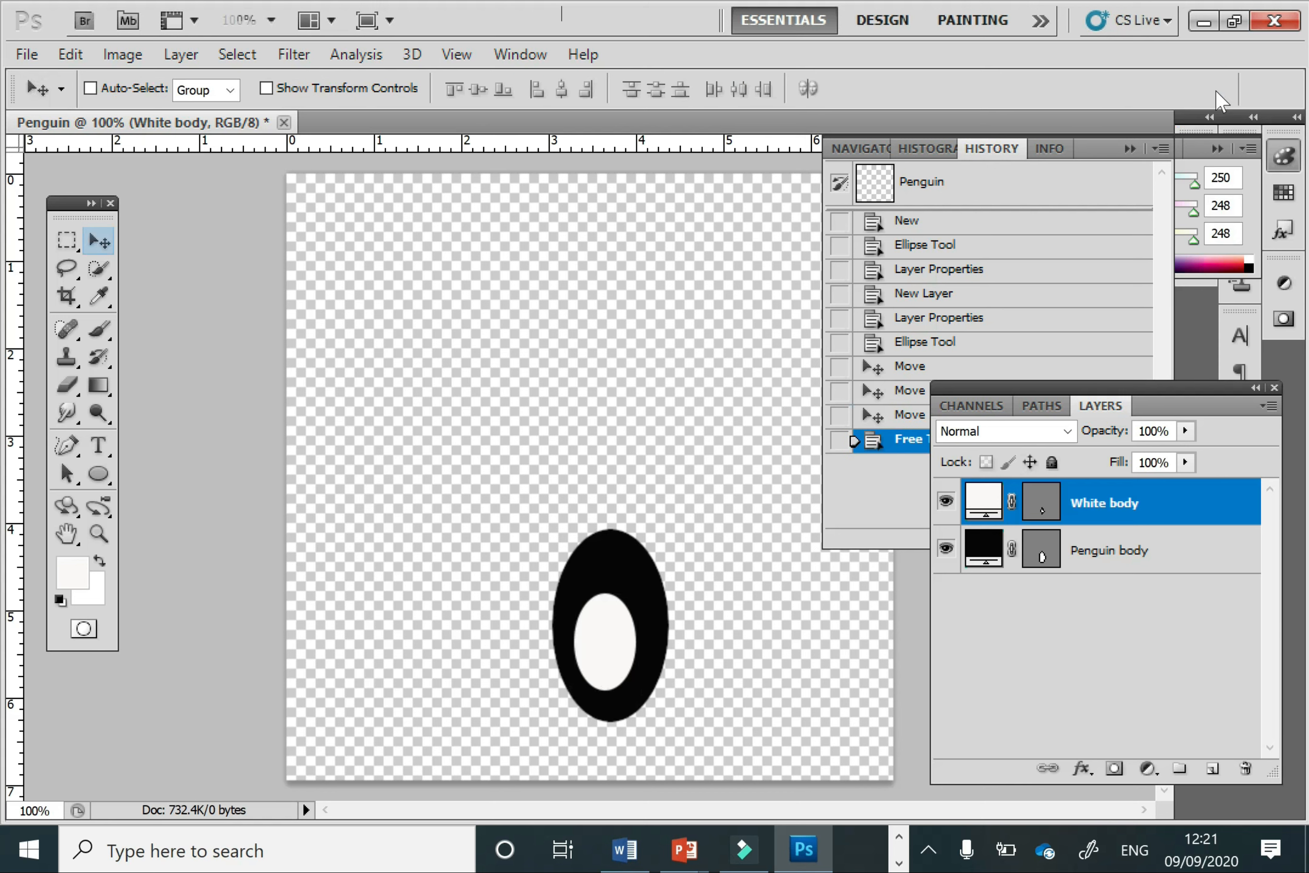
mouse_move(606, 636)
left_mouse_down()
mouse_move(613, 622)
mouse_move(620, 646)
left_mouse_up()
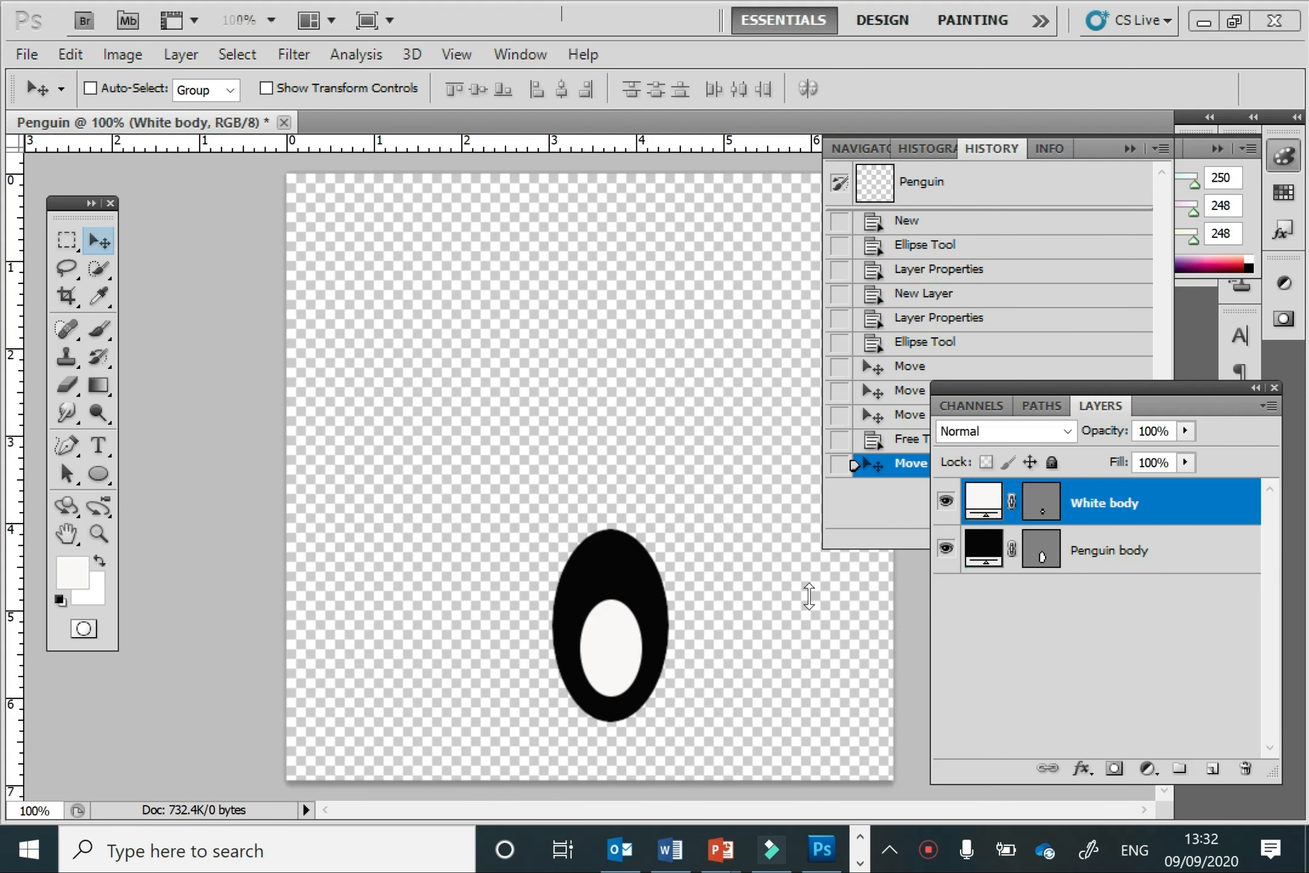
Step: Add a new layer above White body and name it "Head" in its layer properties
left_click(1212, 770)
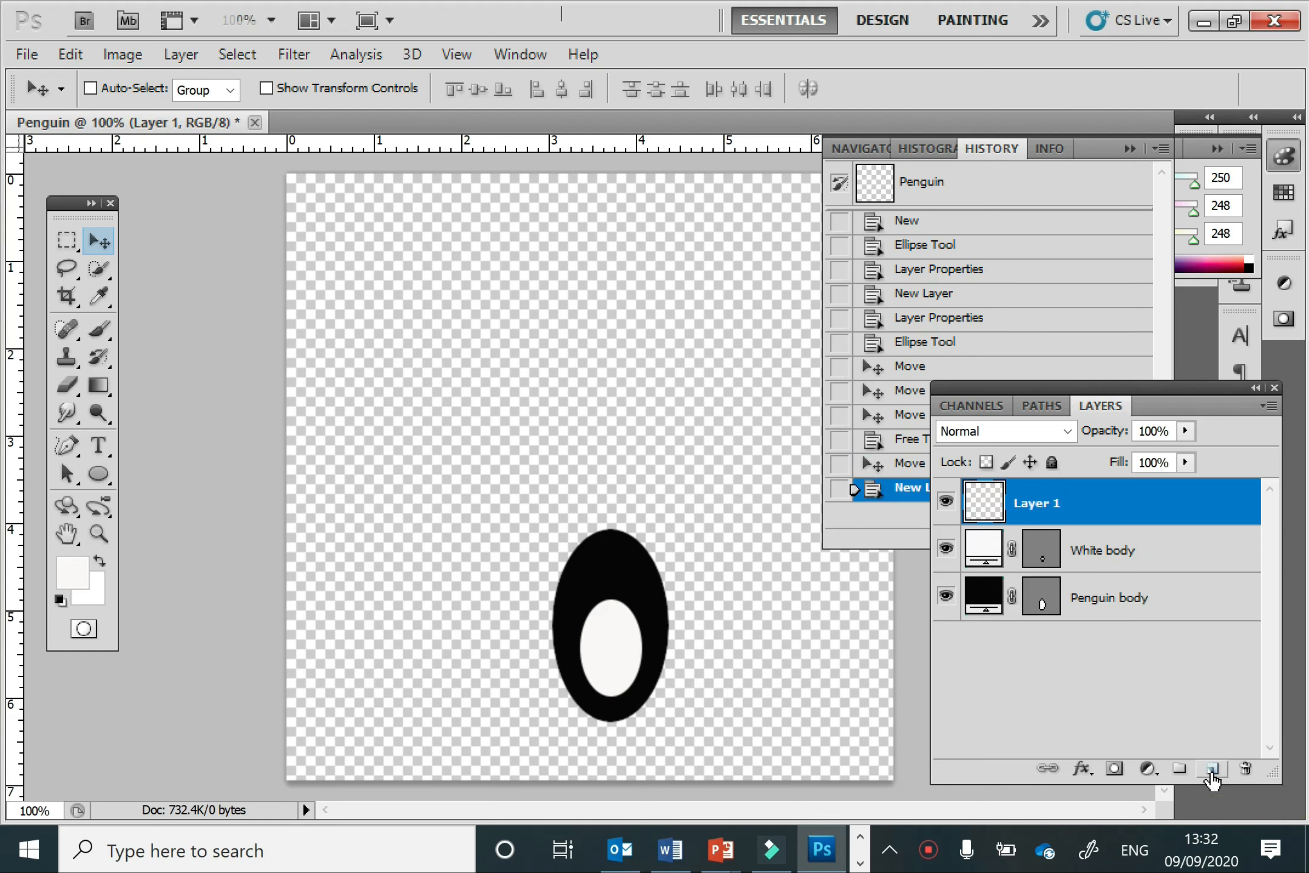
right_click(1070, 505)
left_click(903, 261)
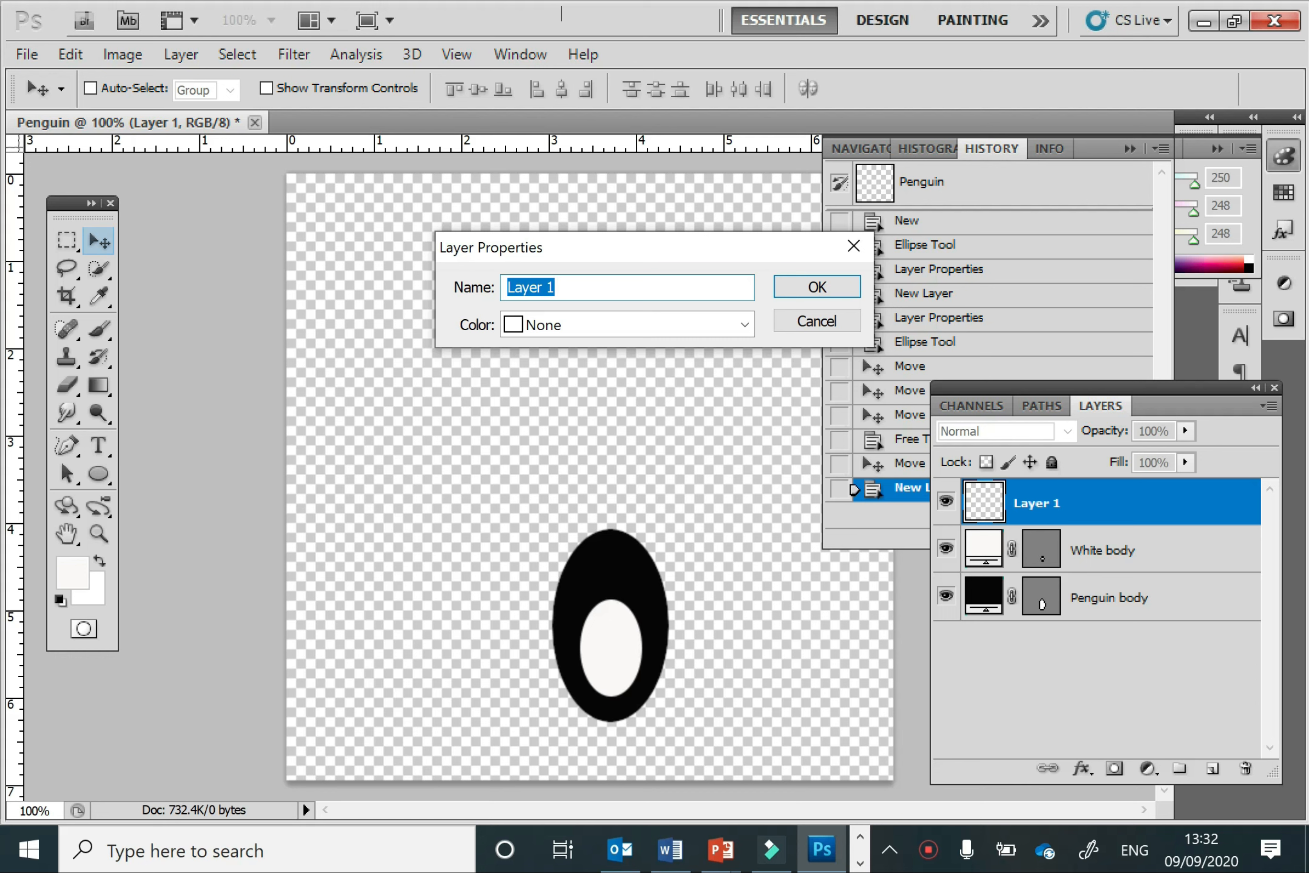
type("Head")
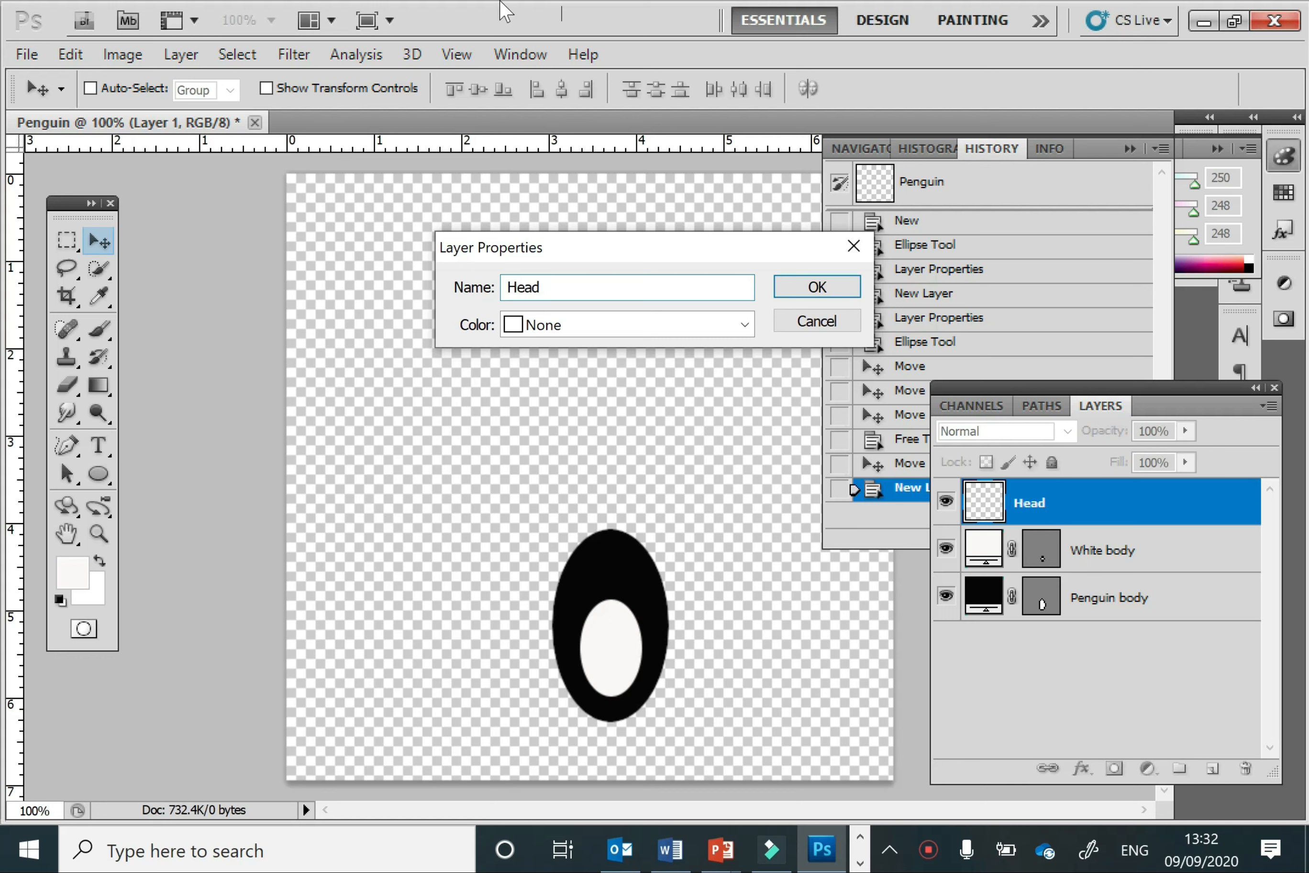
left_click(816, 289)
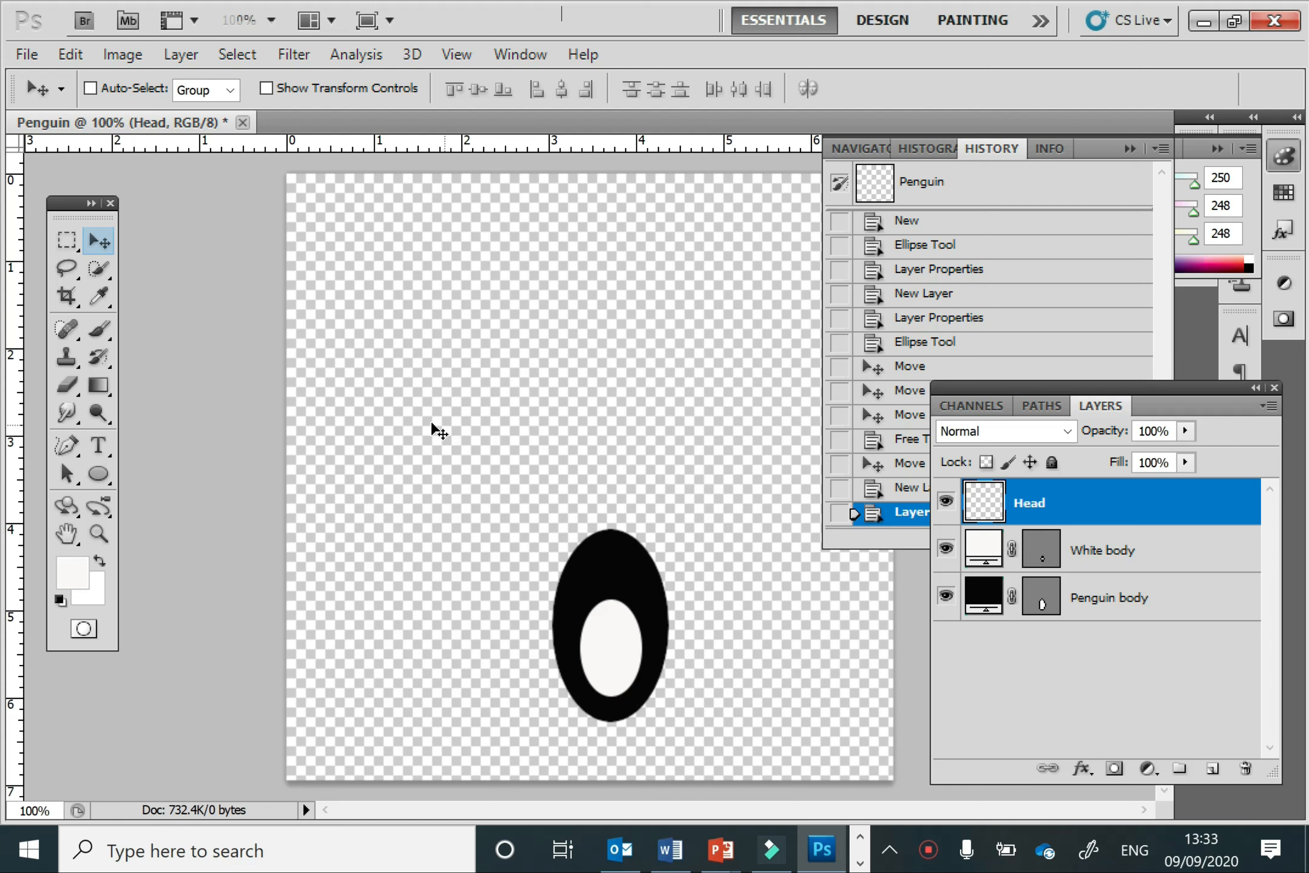
Step: Draw a circle about 0.9 inches across on the Head layer, in the empty area above the body, with the Ellipse Tool
left_click(99, 475)
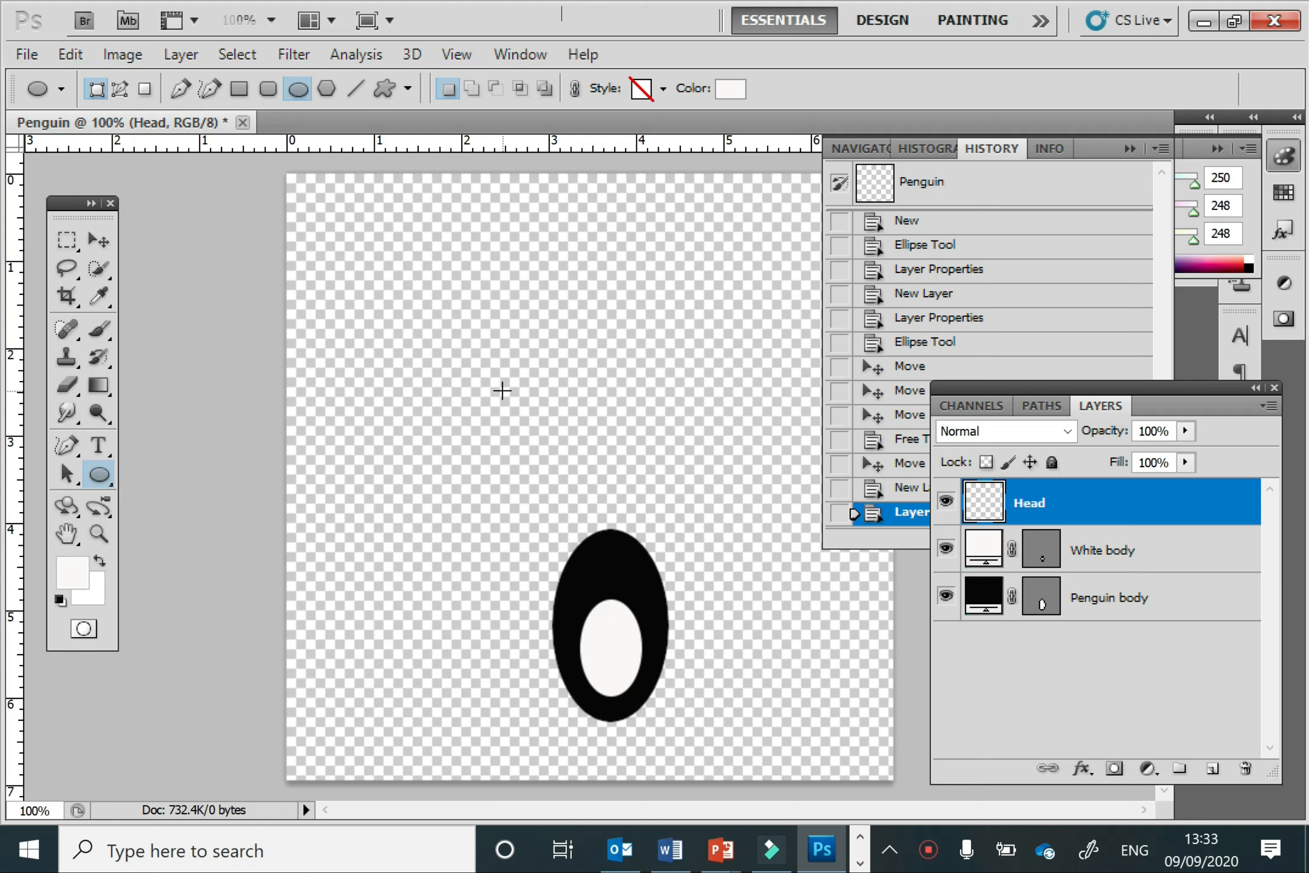
left_click_drag(502, 390, 578, 467)
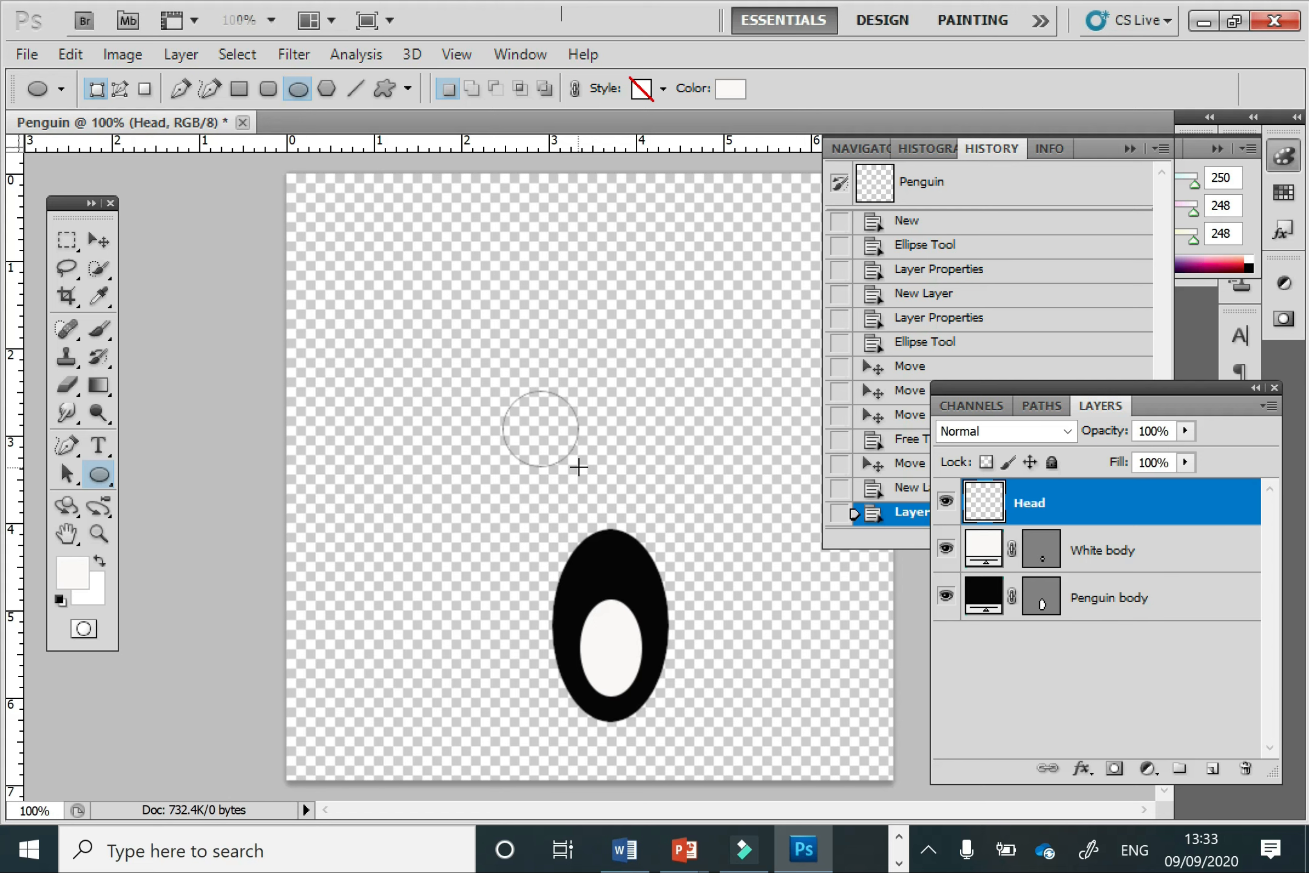
left_click_drag(579, 467, 579, 467)
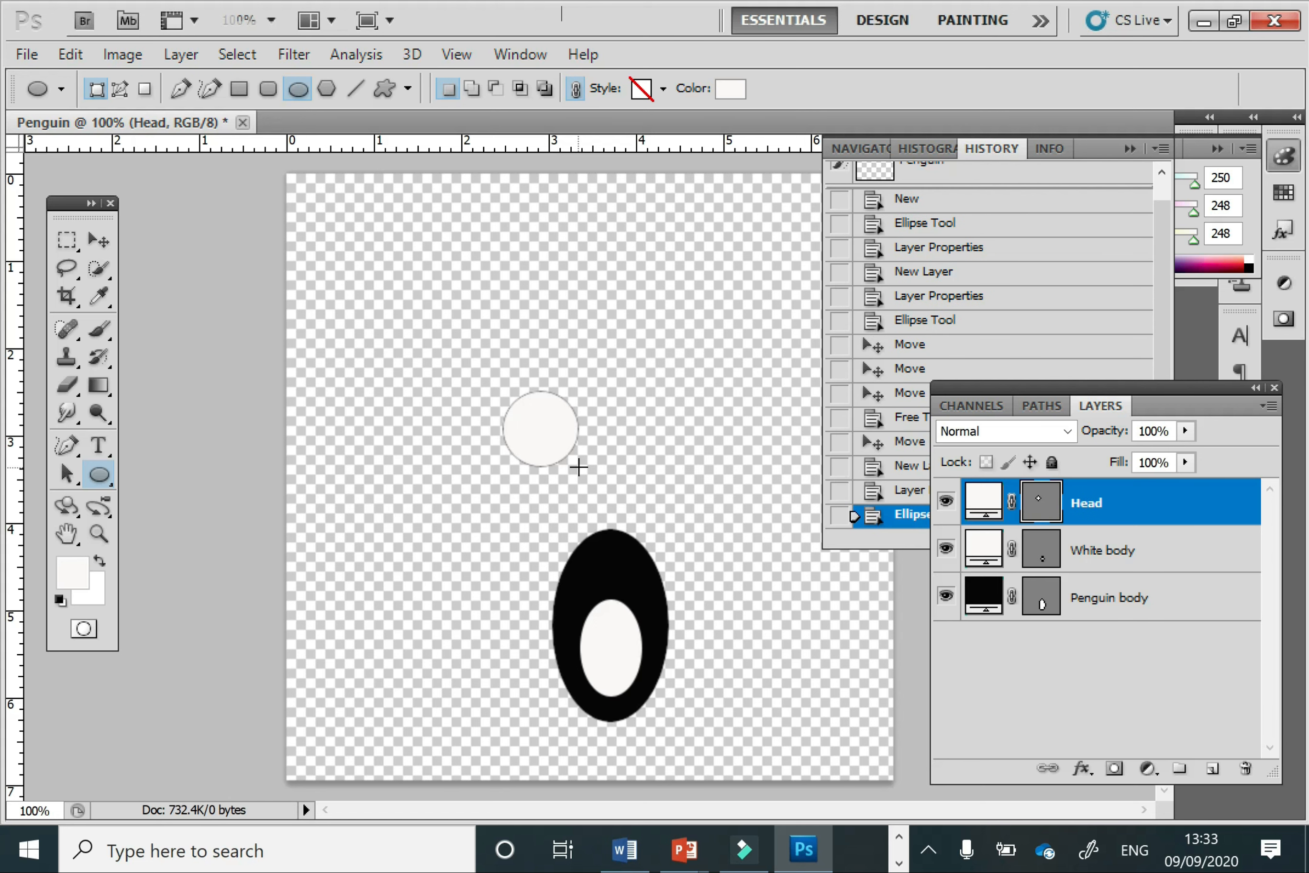
Step: Recolour the head circle near-black and move it onto the top of the penguin's body
left_click(725, 87)
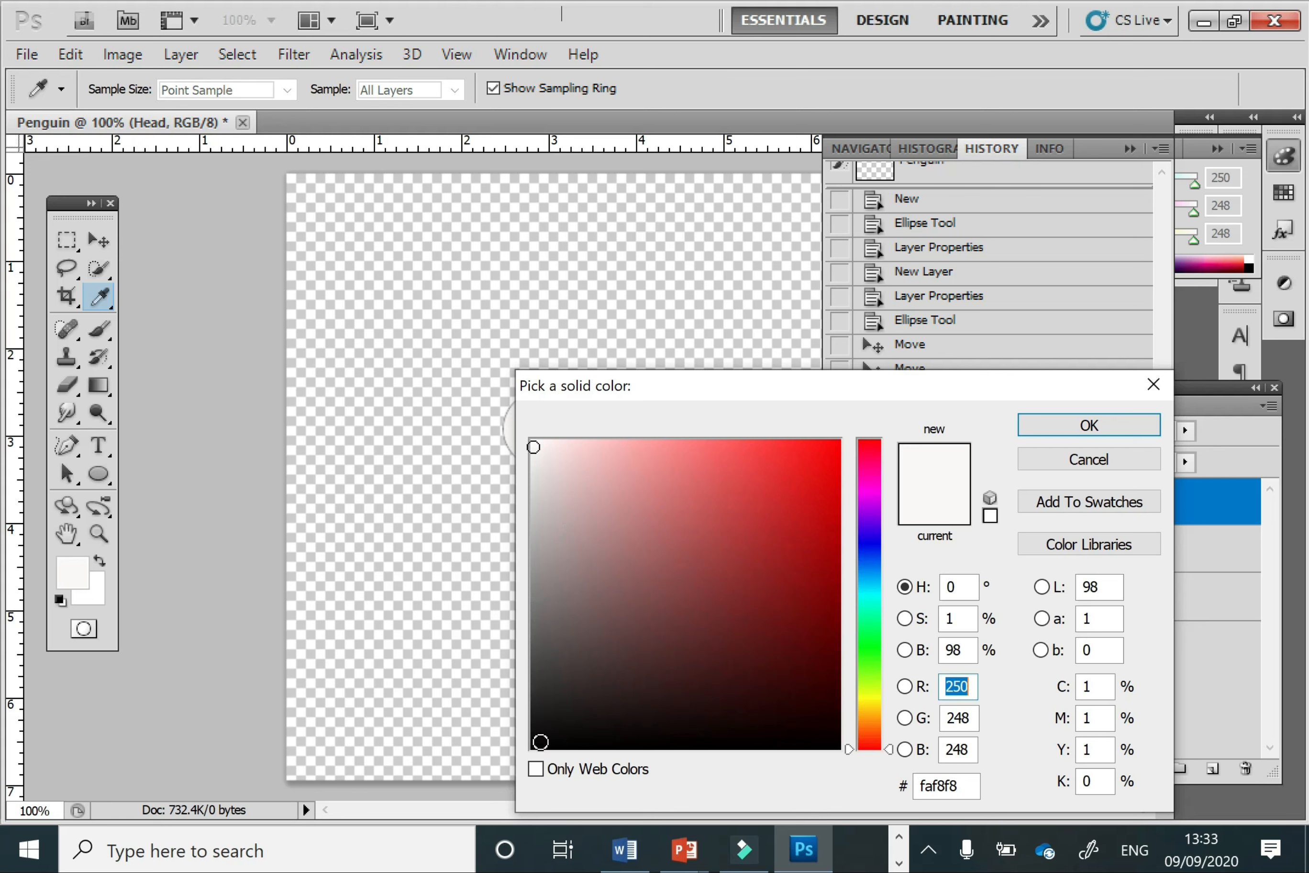
left_click(540, 743)
left_click(1051, 433)
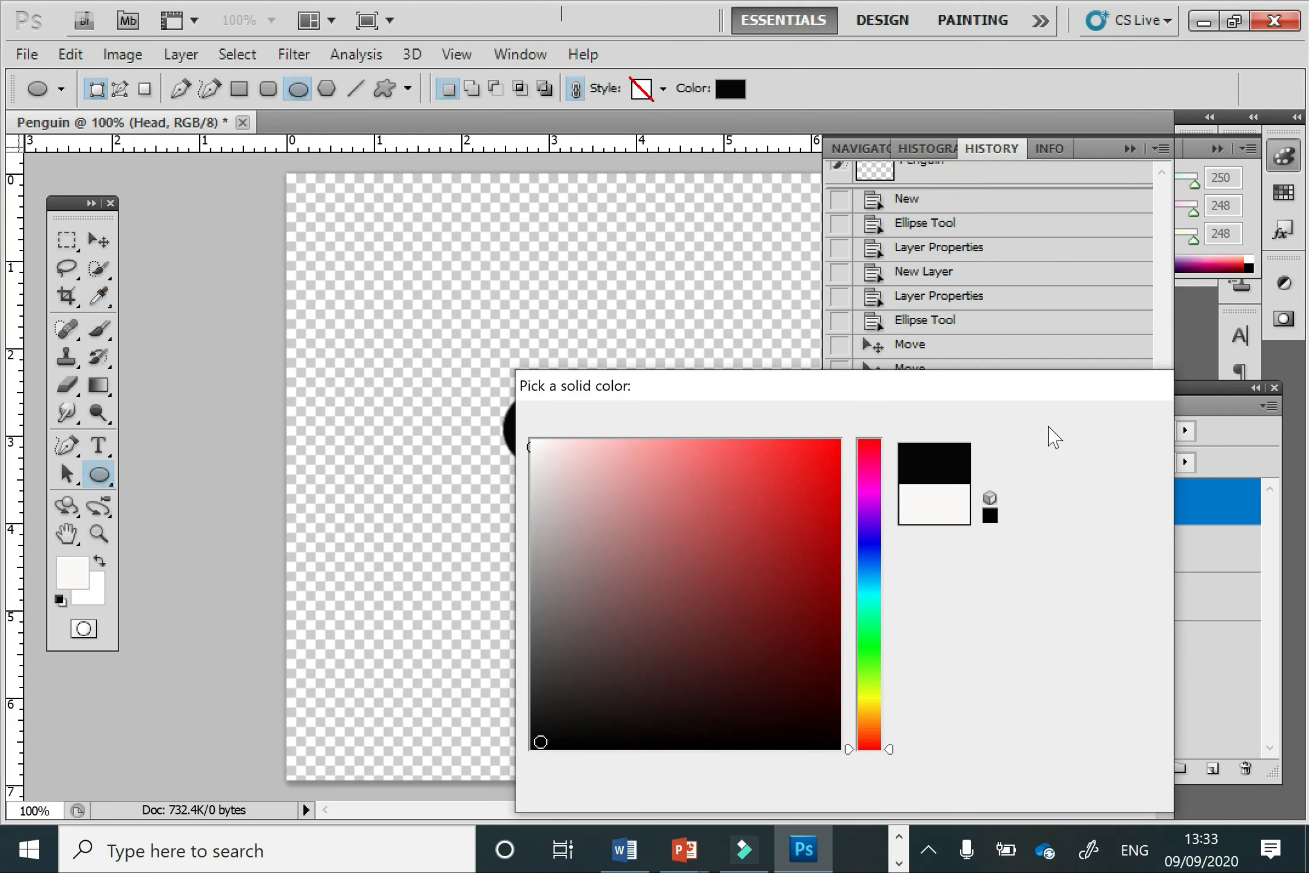
left_click(98, 240)
left_click_drag(521, 425, 601, 515)
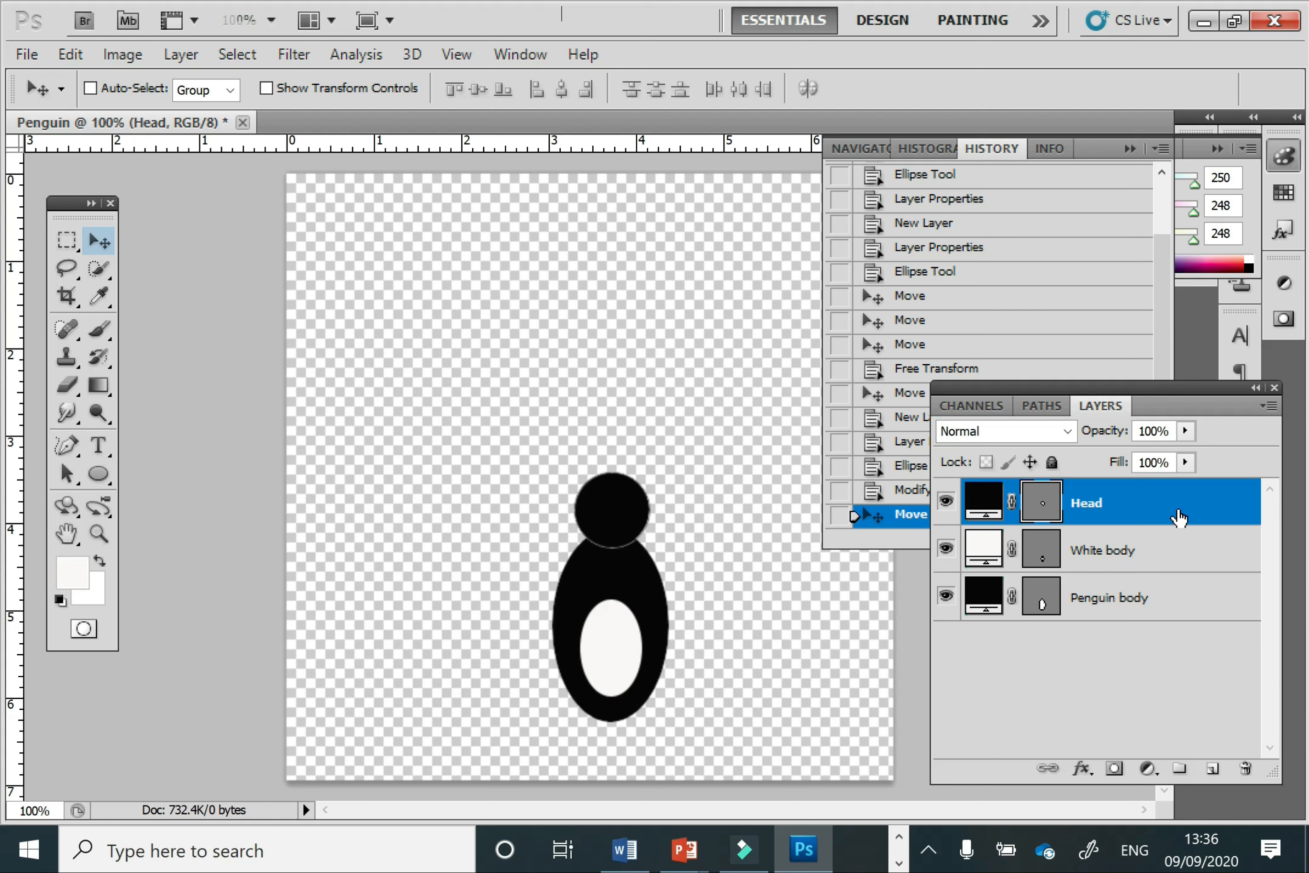
Step: Move the Head layer beneath the Penguin body layer, to the bottom of the layer stack
left_click_drag(1179, 517, 1194, 652)
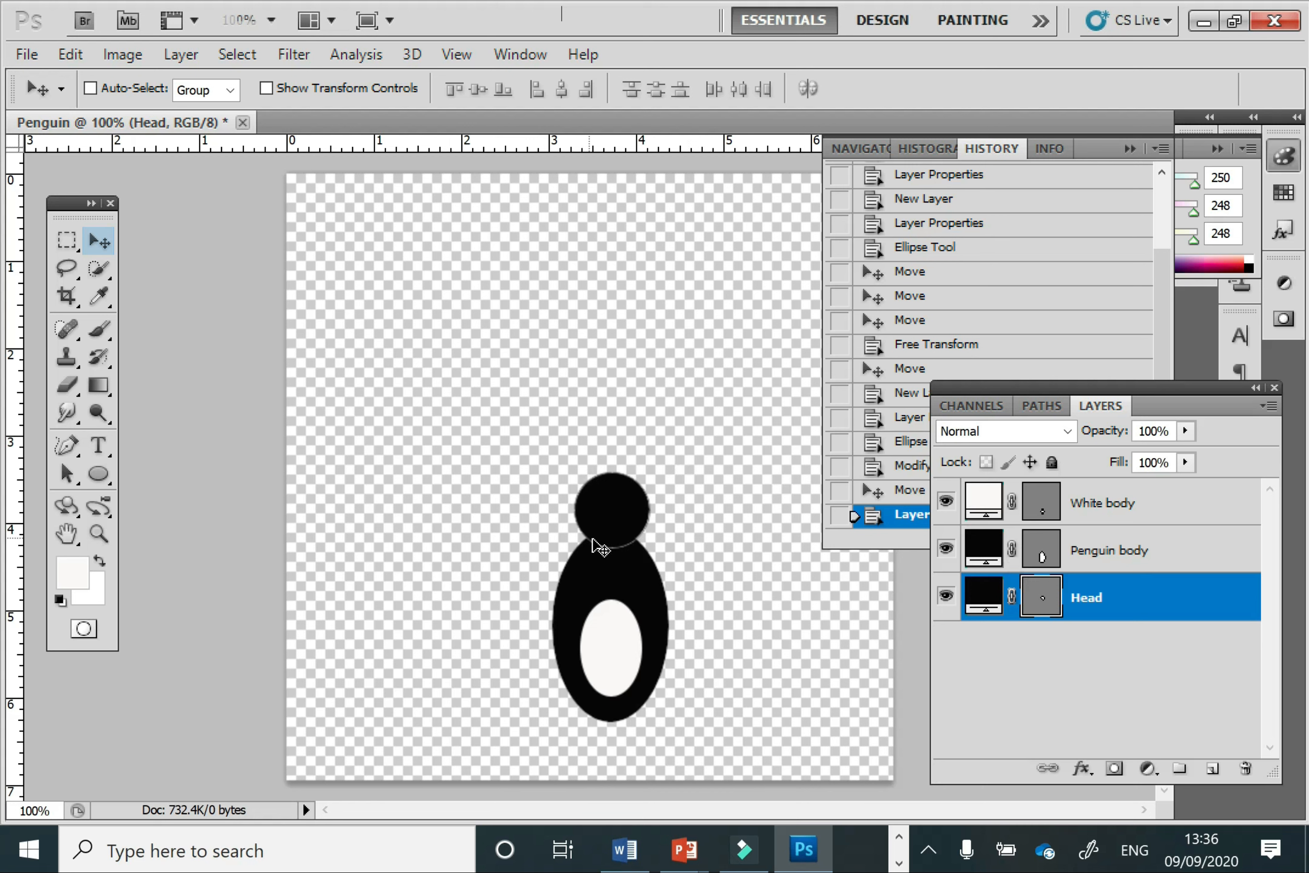
left_click(742, 562)
left_click(1189, 551)
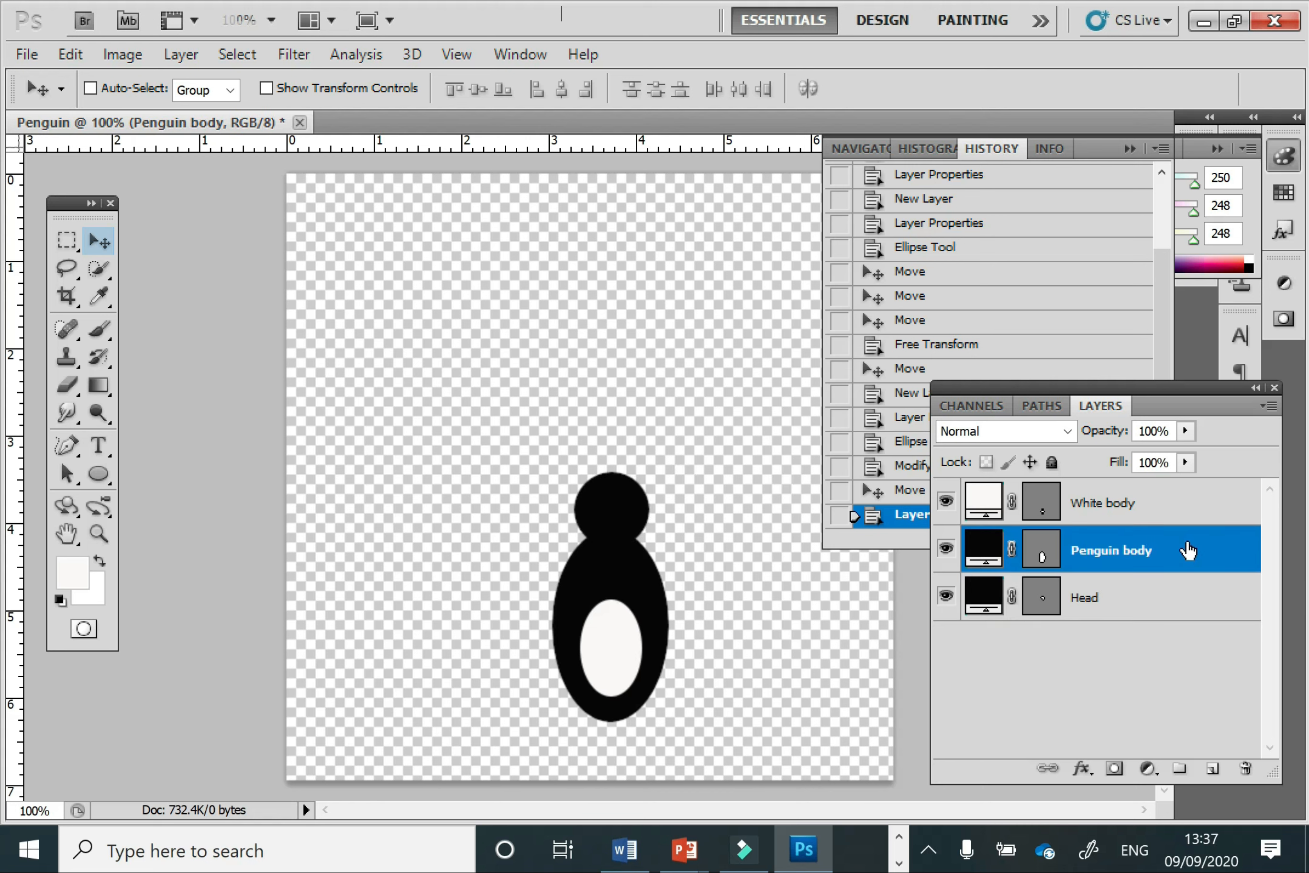
left_click(1142, 603)
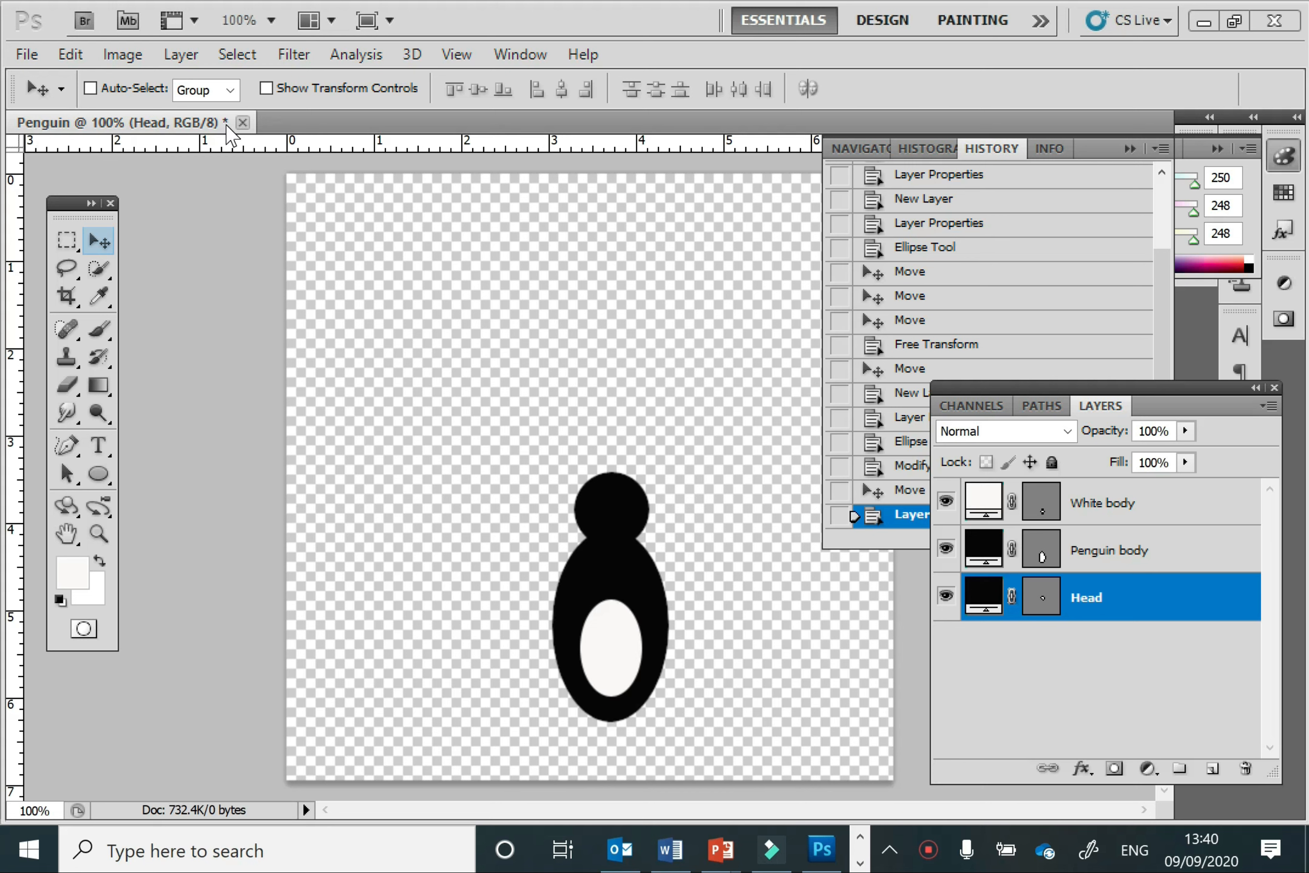
Step: Save the document in the Other Work folder as Penguin_v1 in Photoshop PSD format with Maximize Compatibility on
left_click(26, 54)
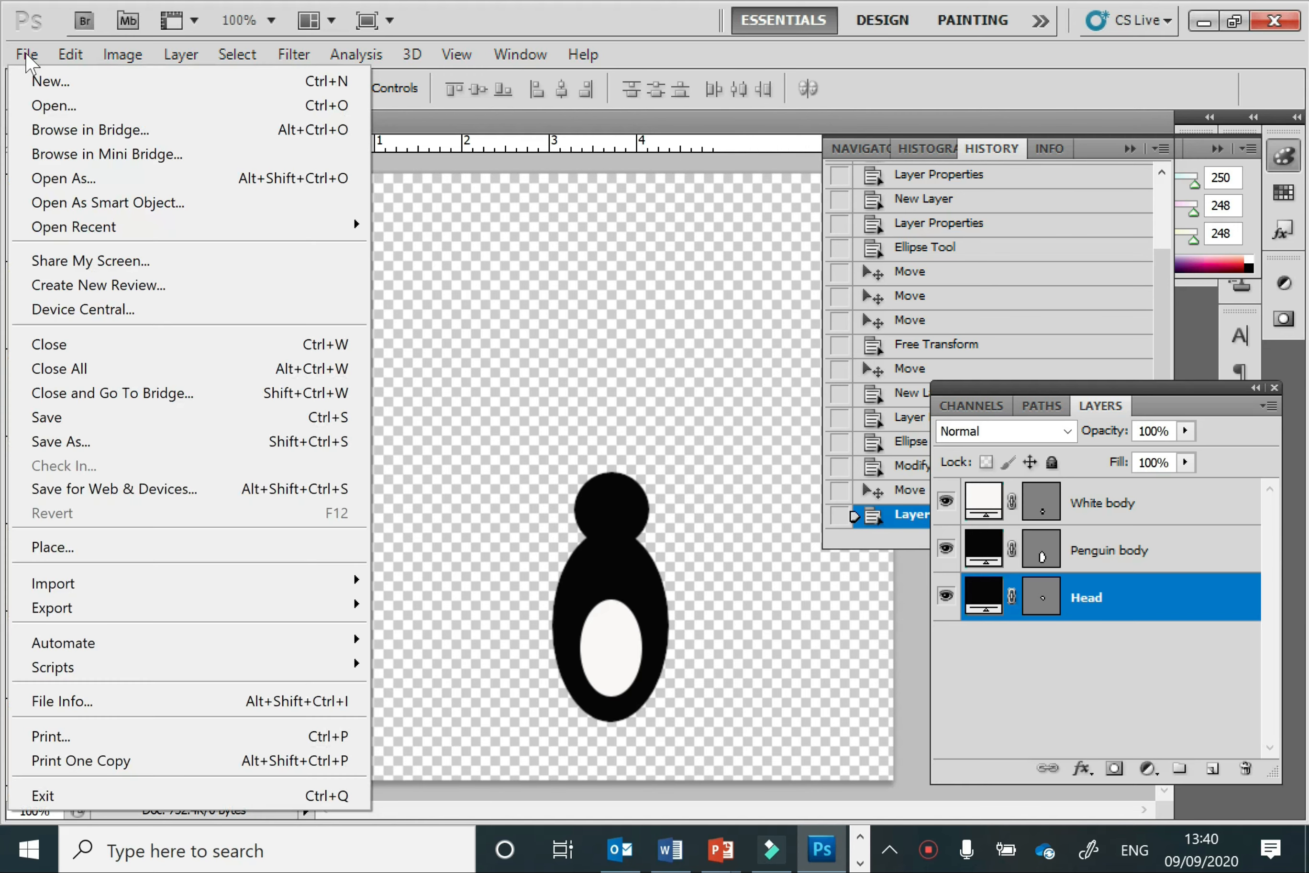
left_click(95, 432)
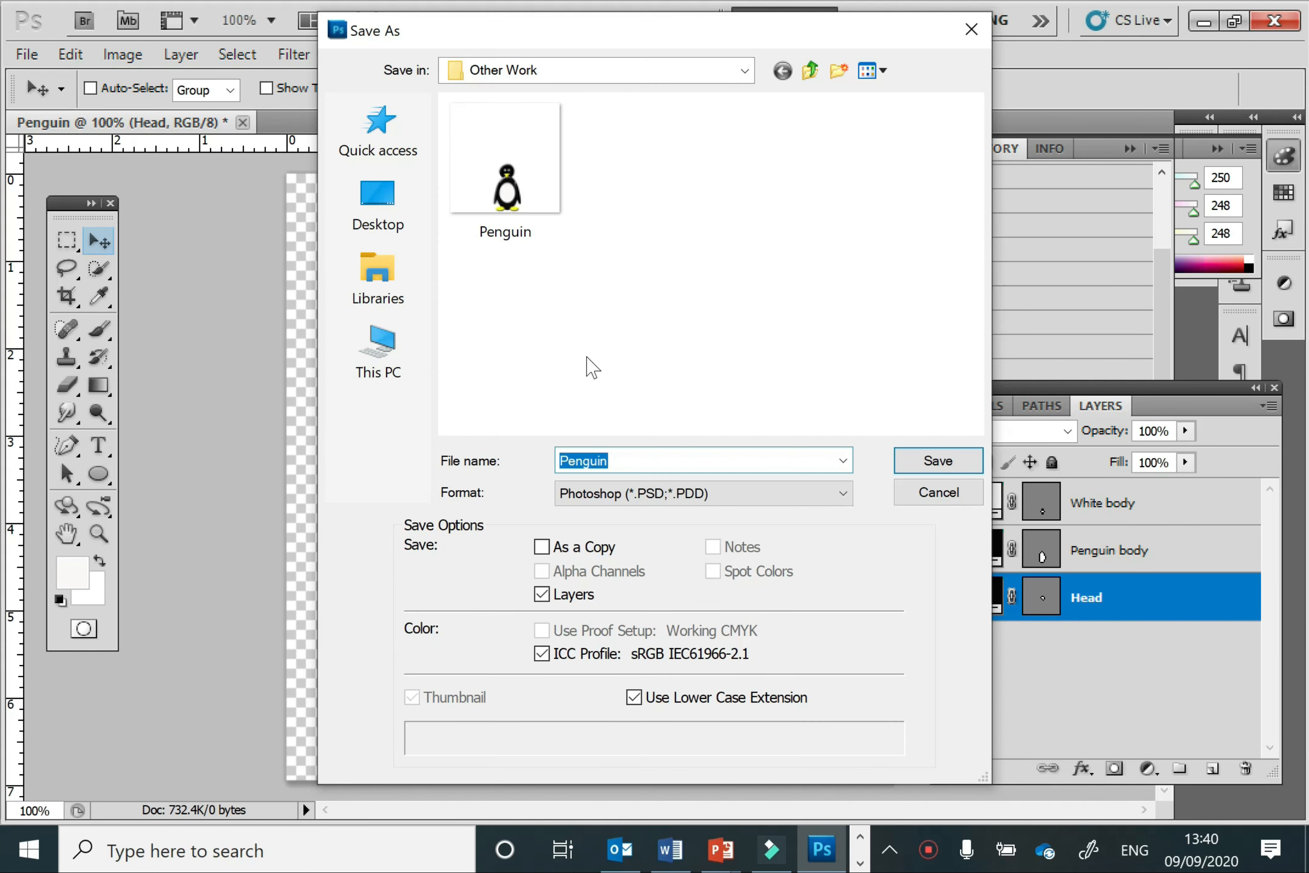
left_click(811, 76)
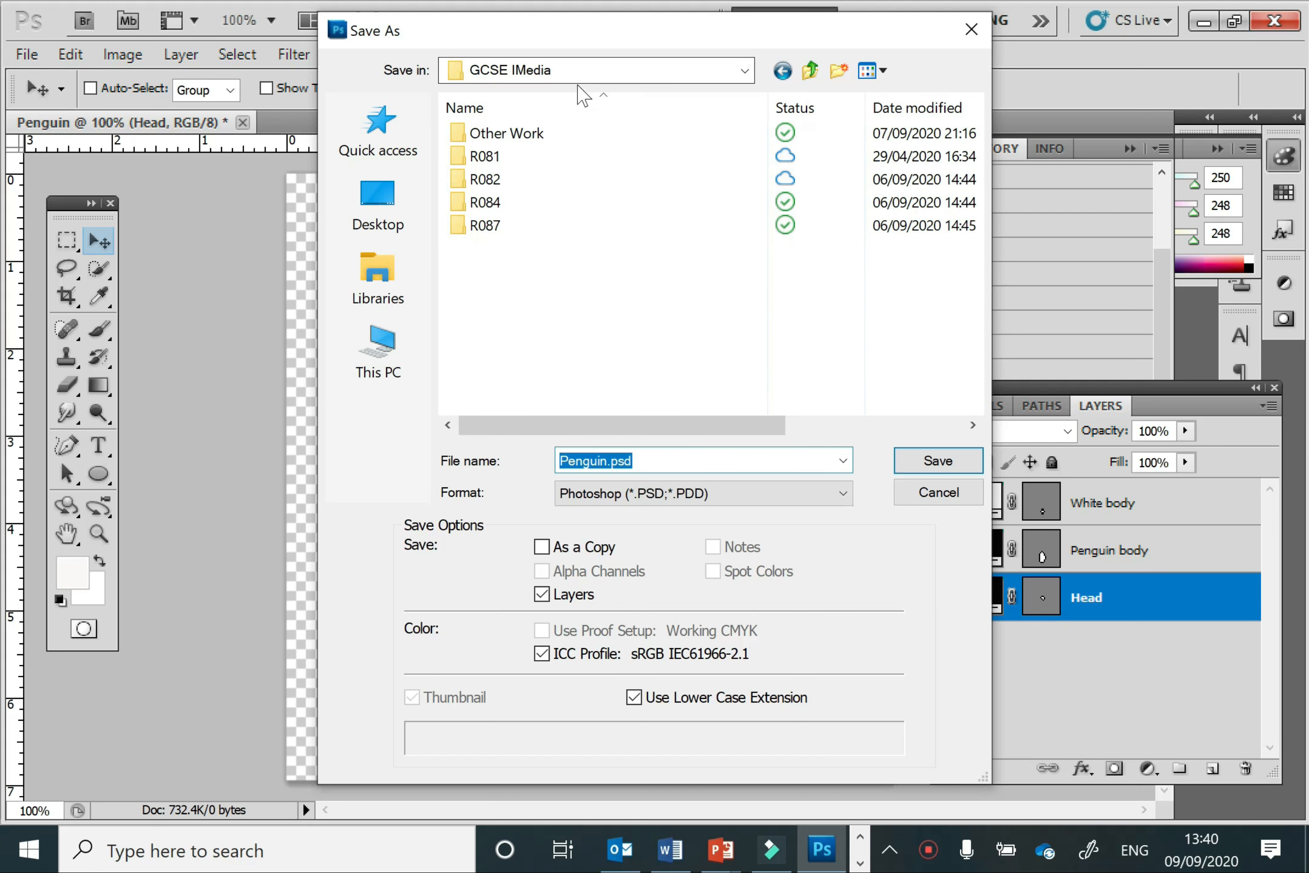
double_click(549, 140)
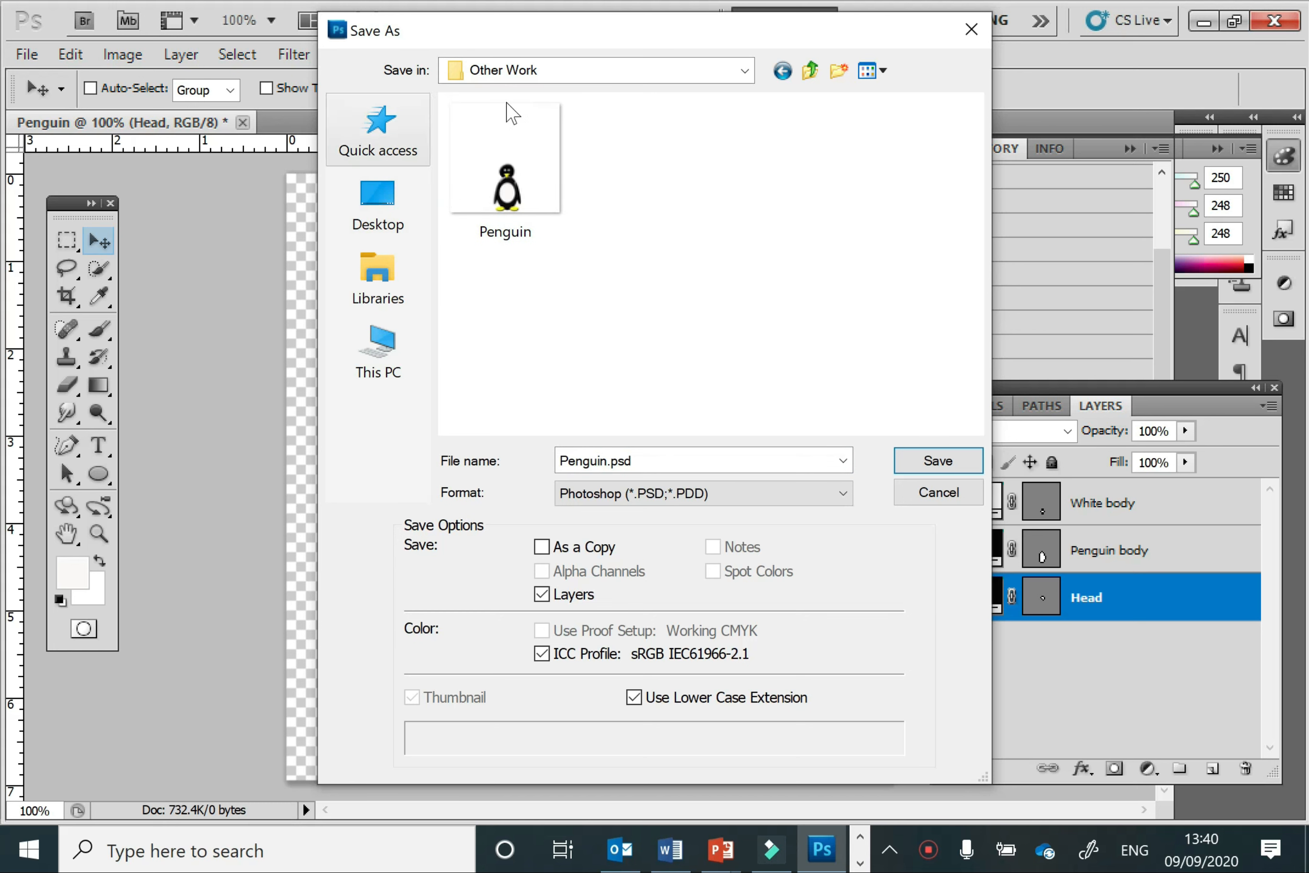
double_click(660, 465)
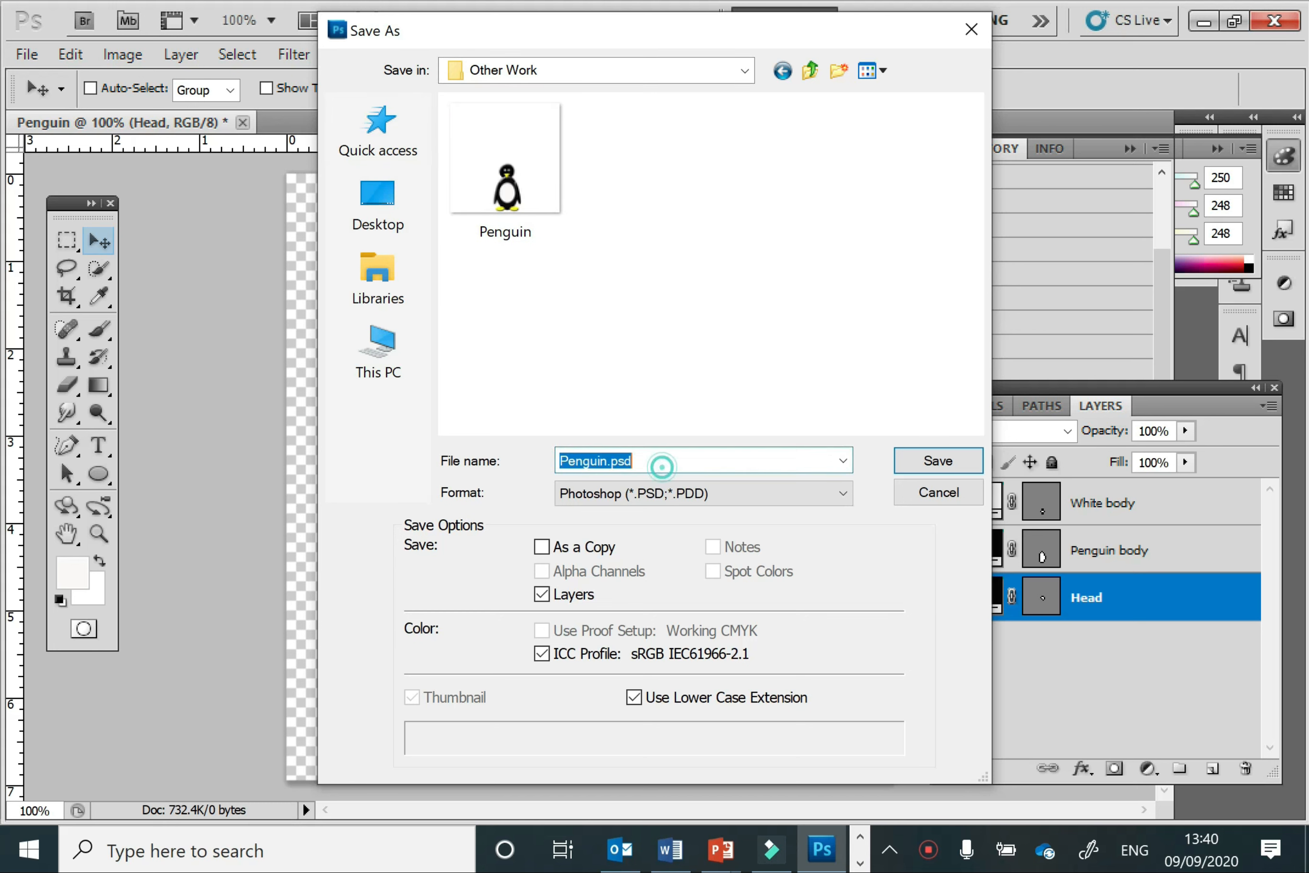
type("Peng")
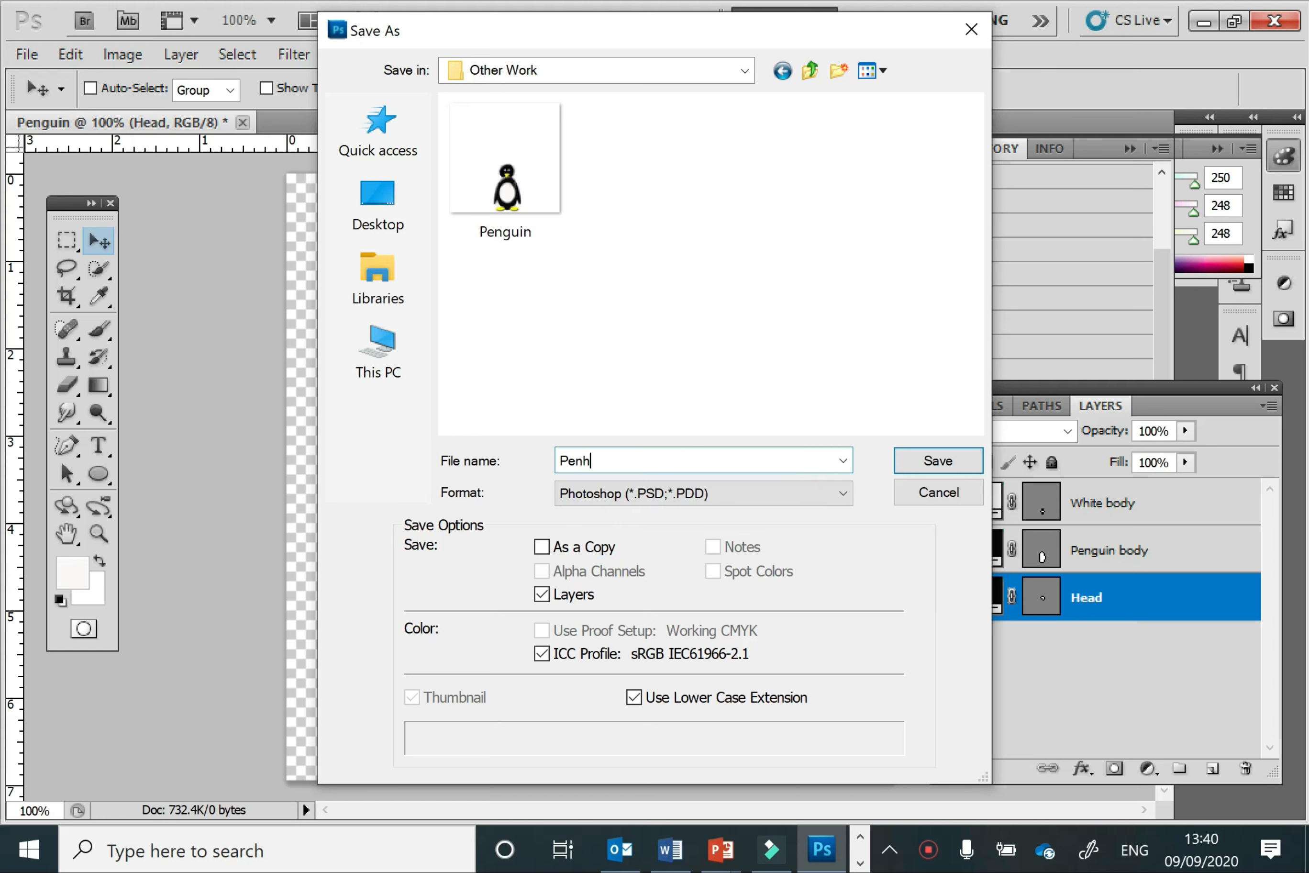
type("uin_v1")
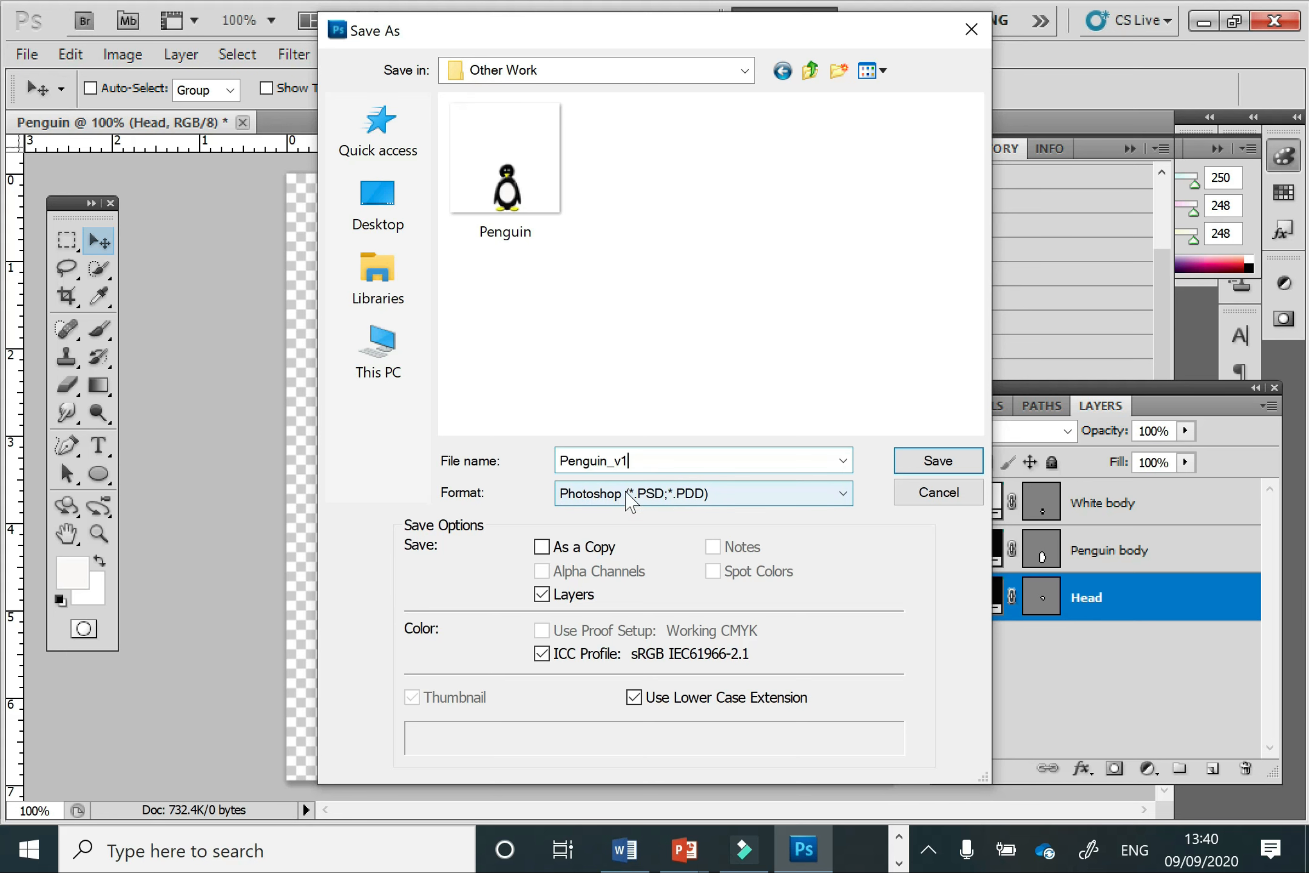
left_click(843, 494)
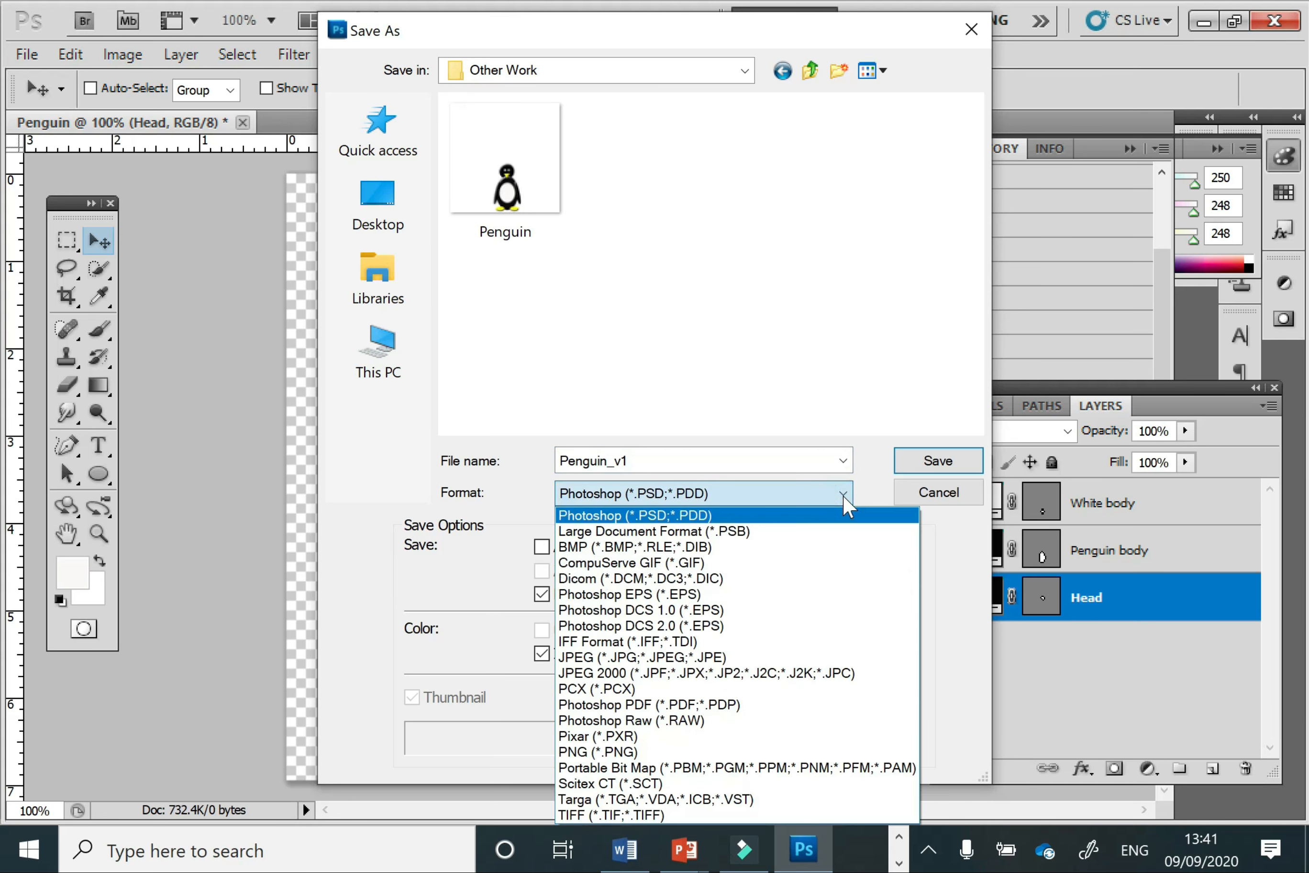
left_click(821, 519)
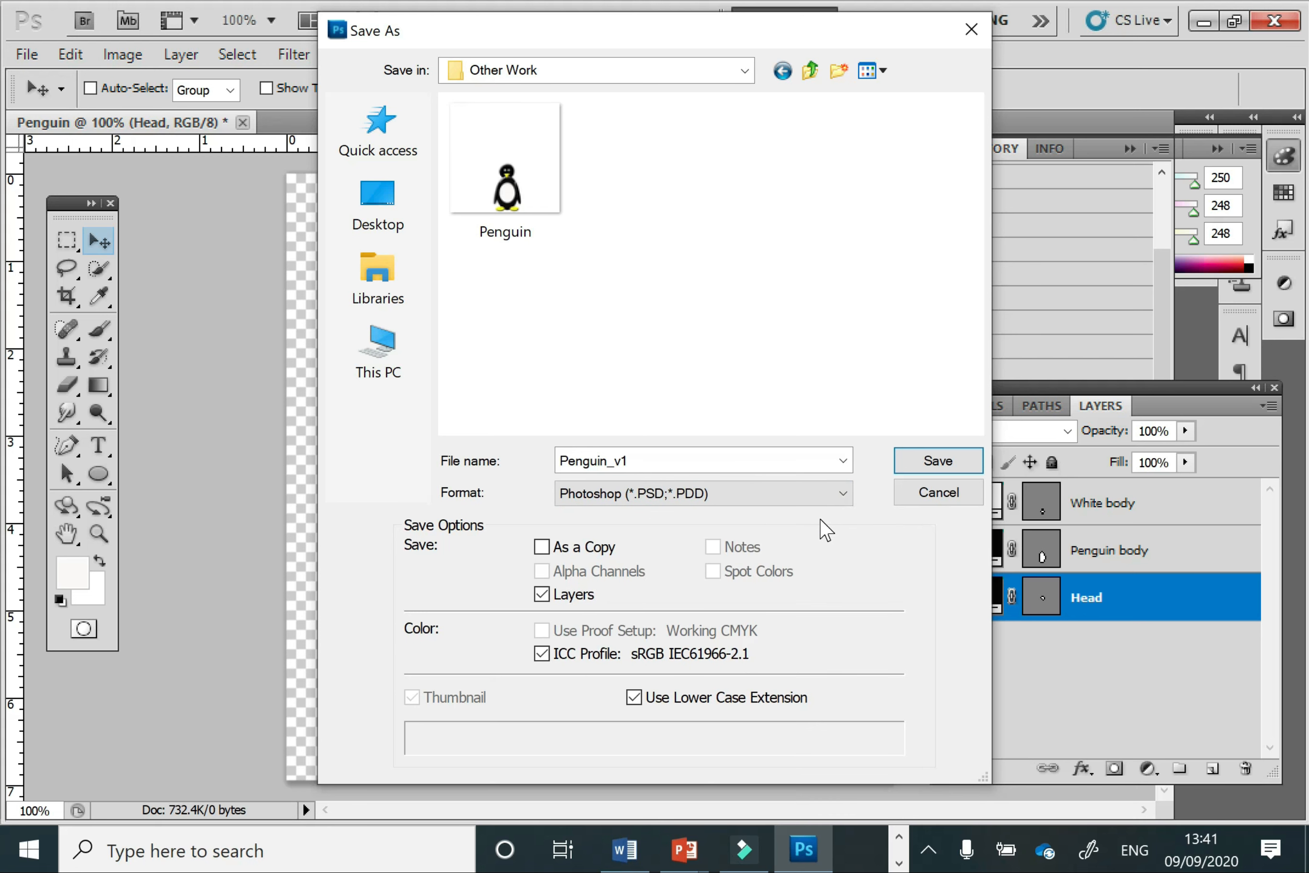
left_click(937, 461)
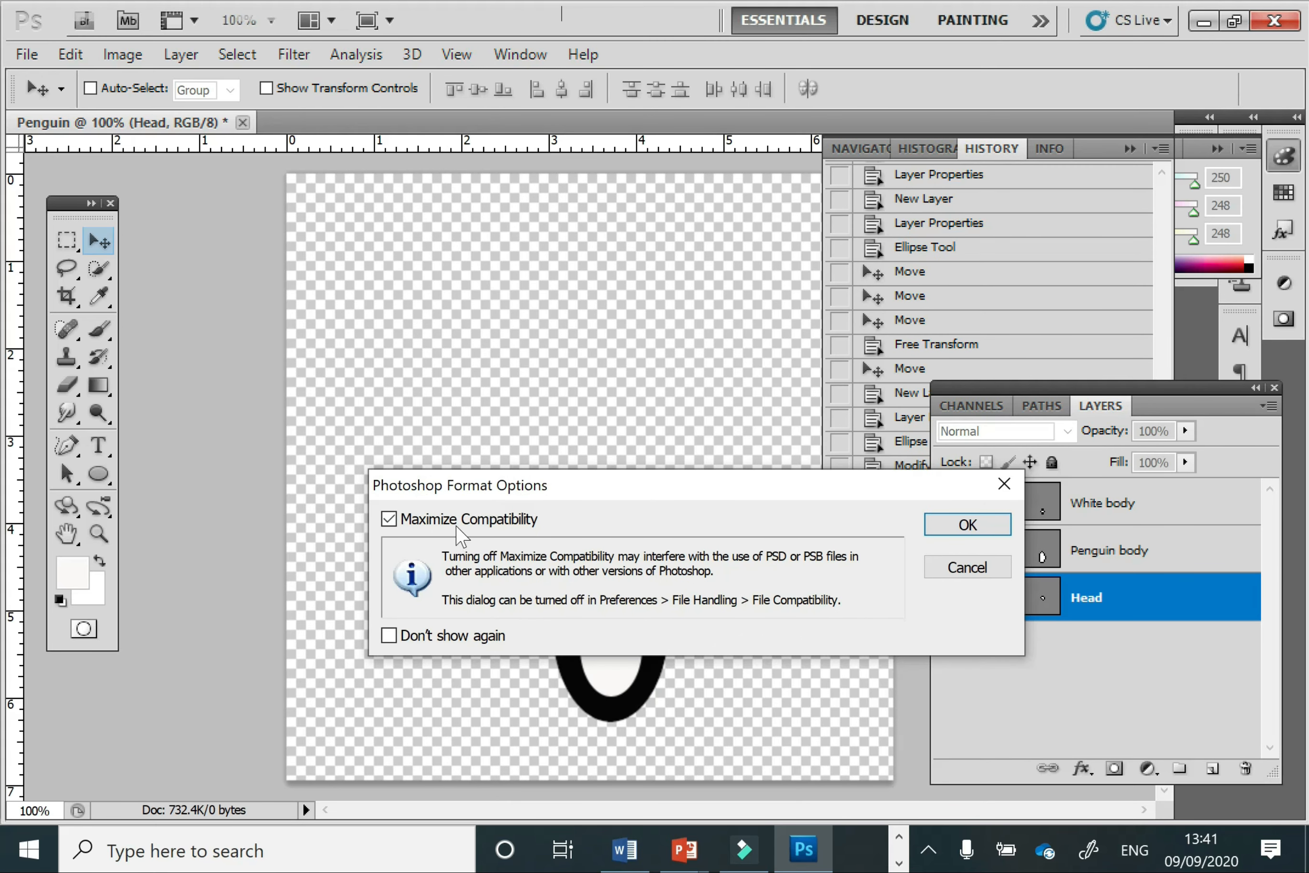
left_click(955, 526)
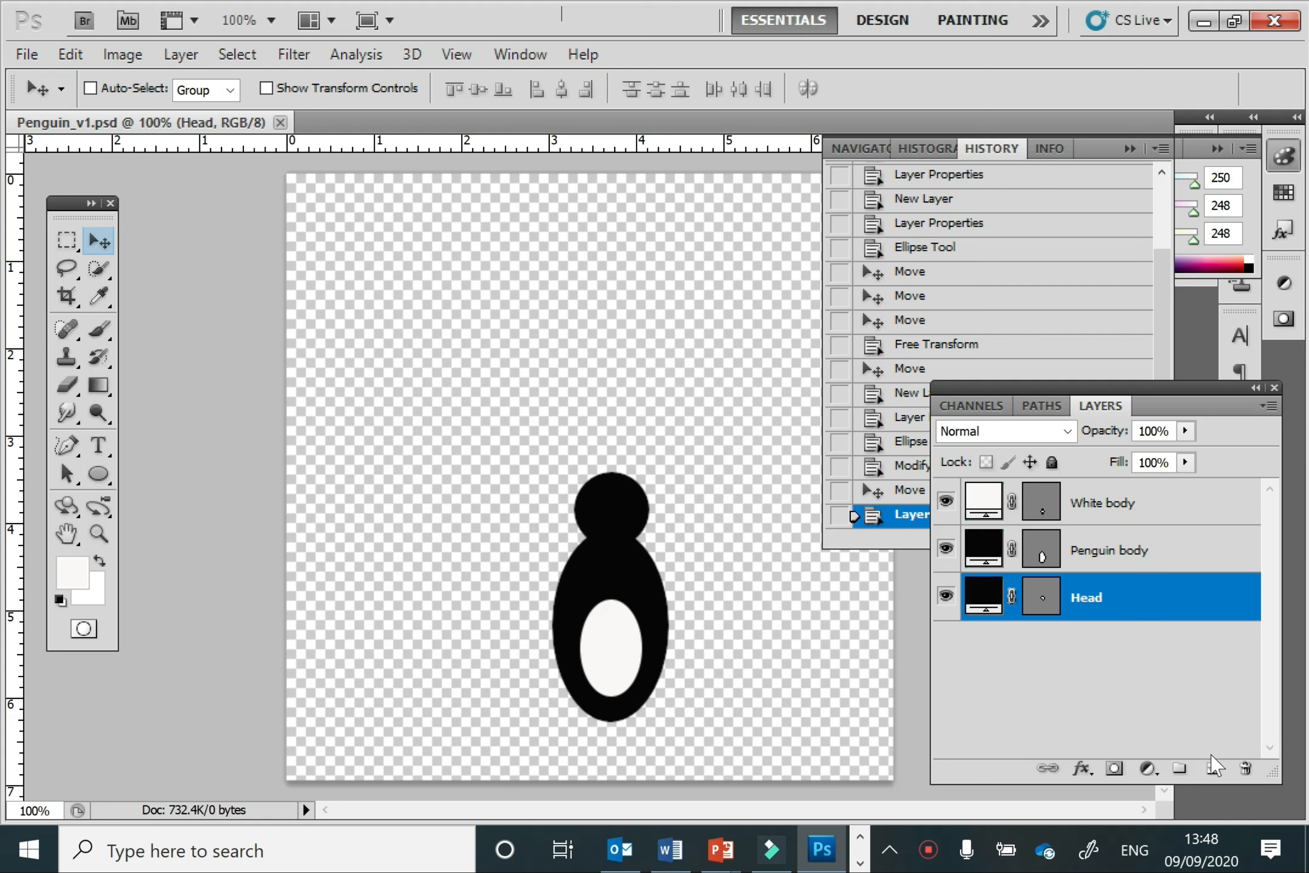
Step: Add a new layer at the top of the layer stack and name it "Left foot" in its layer properties
left_click(1213, 769)
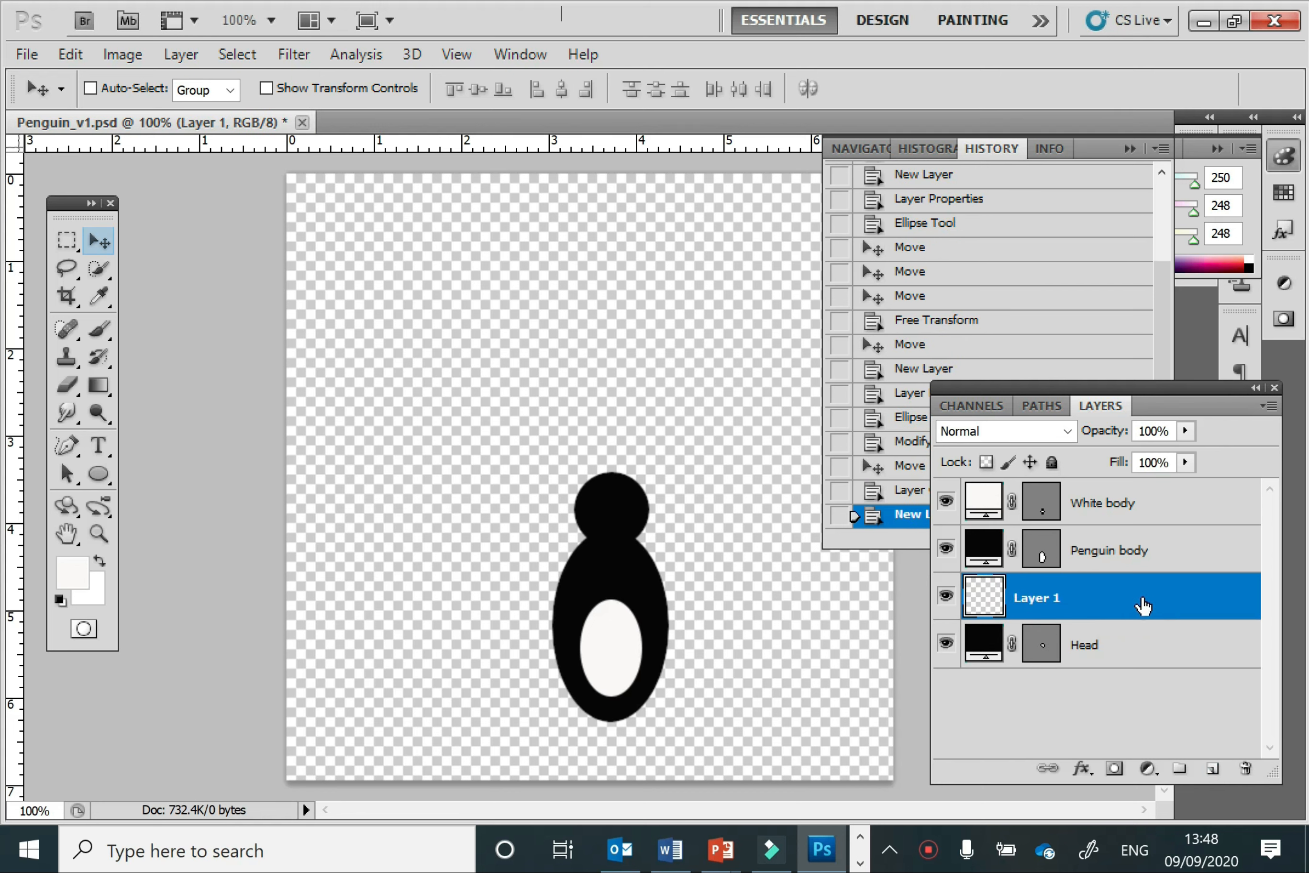
left_click_drag(1143, 605, 1112, 499)
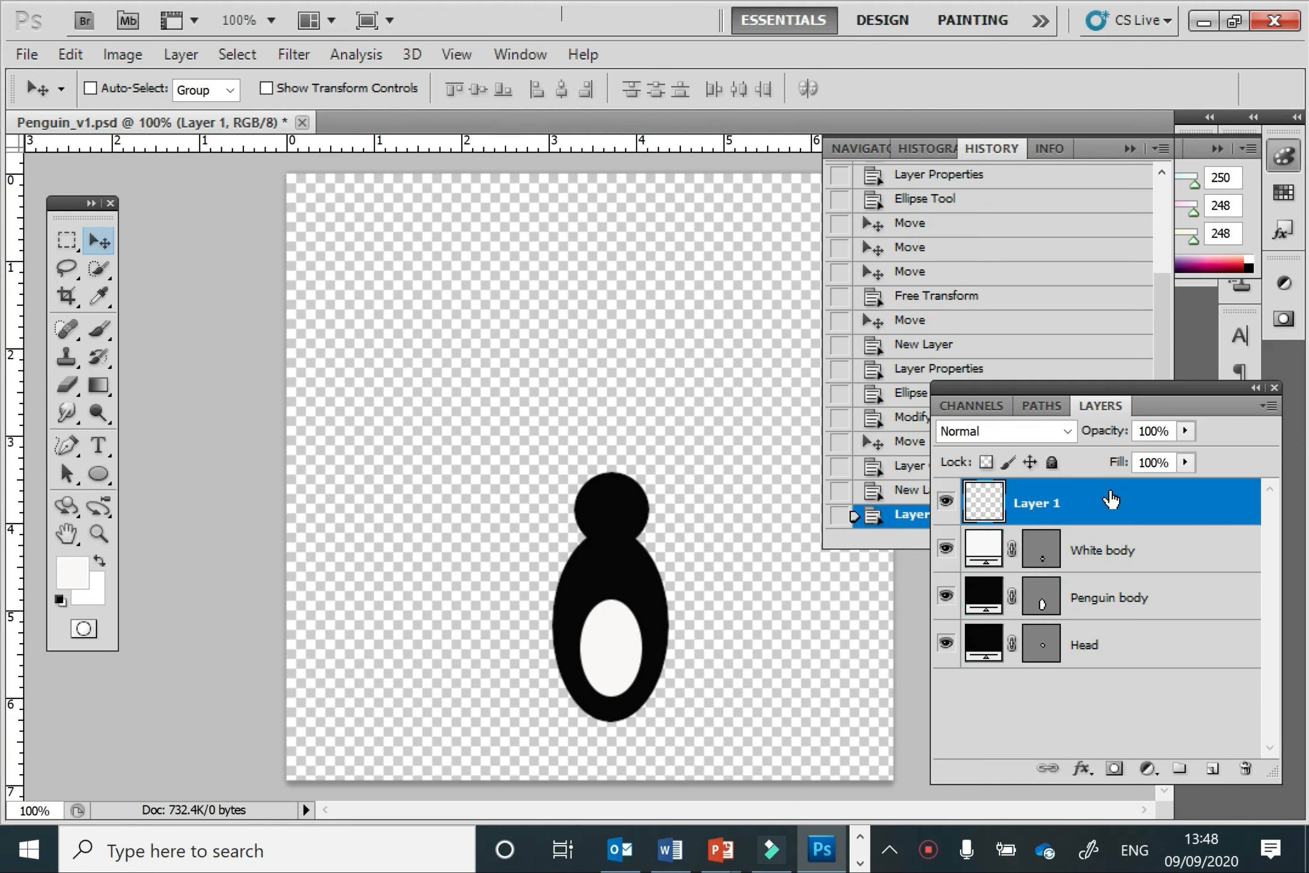
right_click(1111, 499)
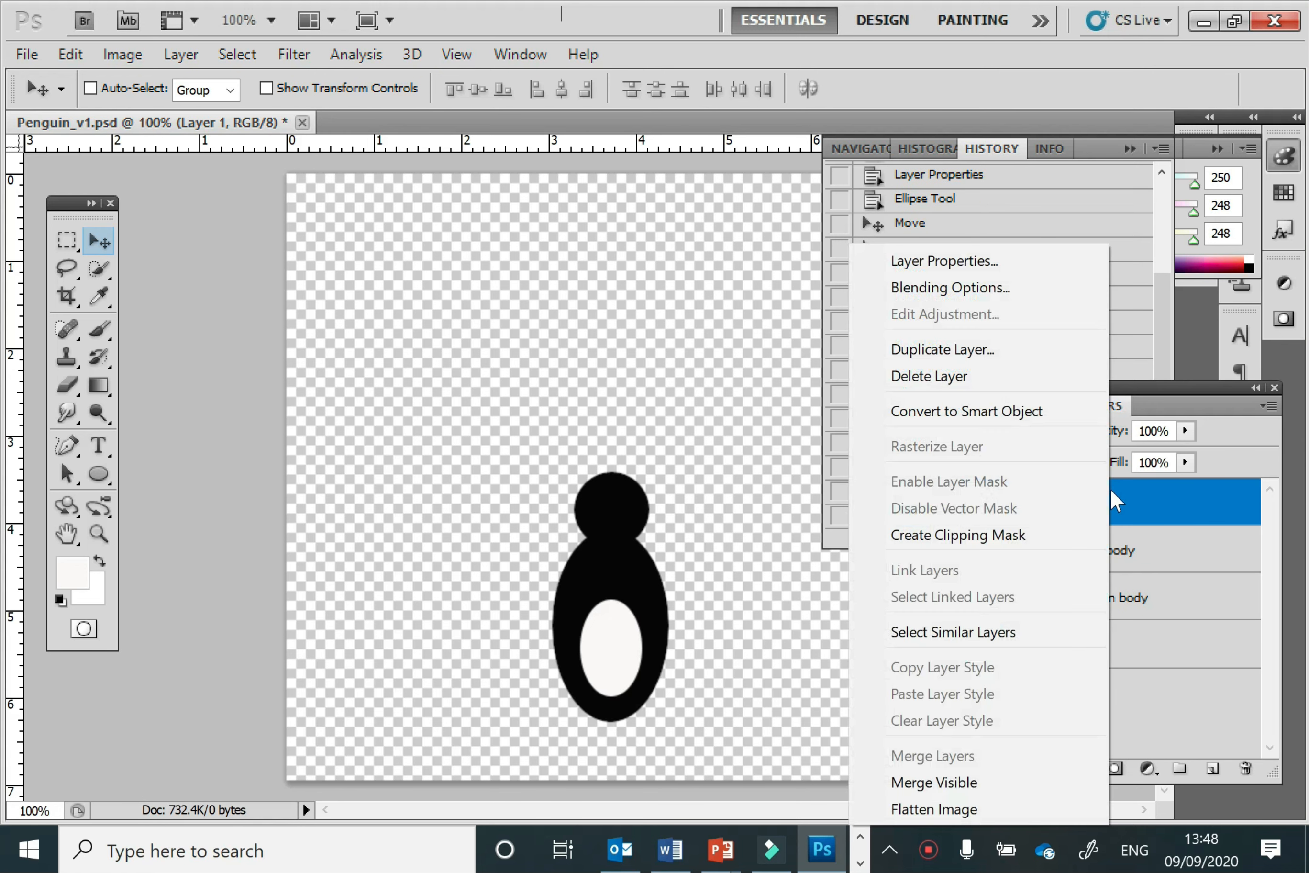
left_click(1037, 259)
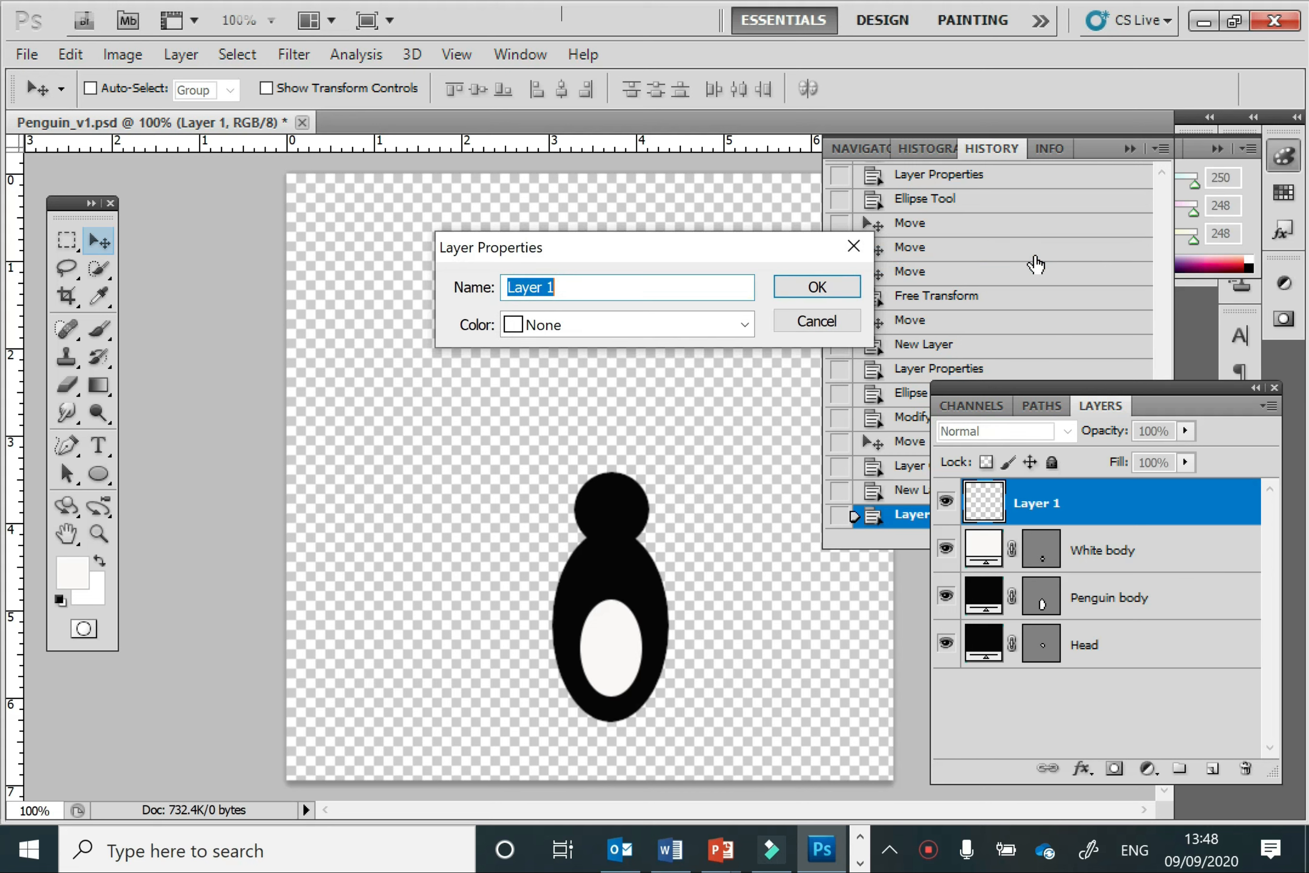
type("Left")
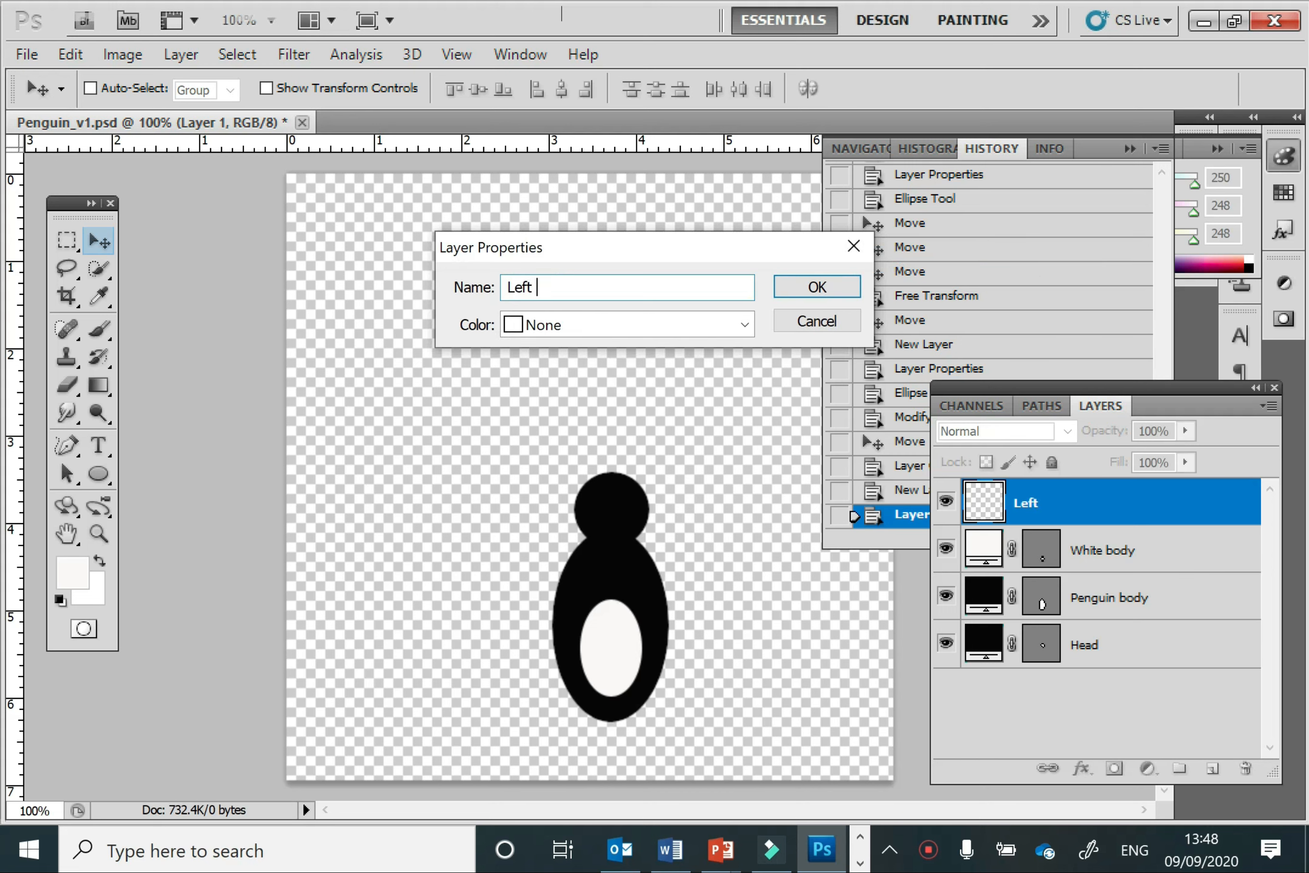
type(" foot")
left_click(824, 286)
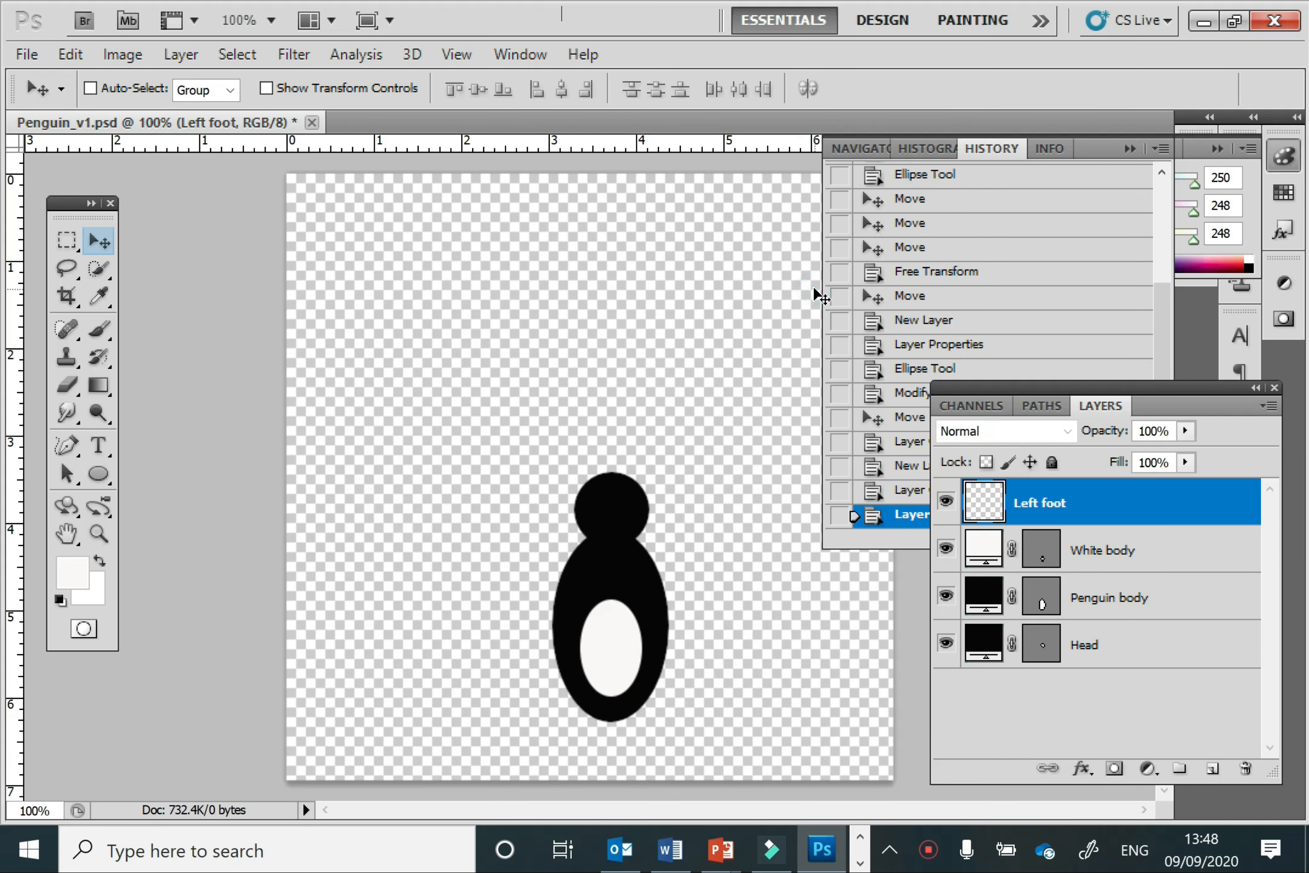
Step: Draw a yellow (RGB 243, 246, 12) ellipse about 0.4 by 0.2 inches on the Left foot layer, at the lower-left edge of the penguin's body
left_click(89, 477)
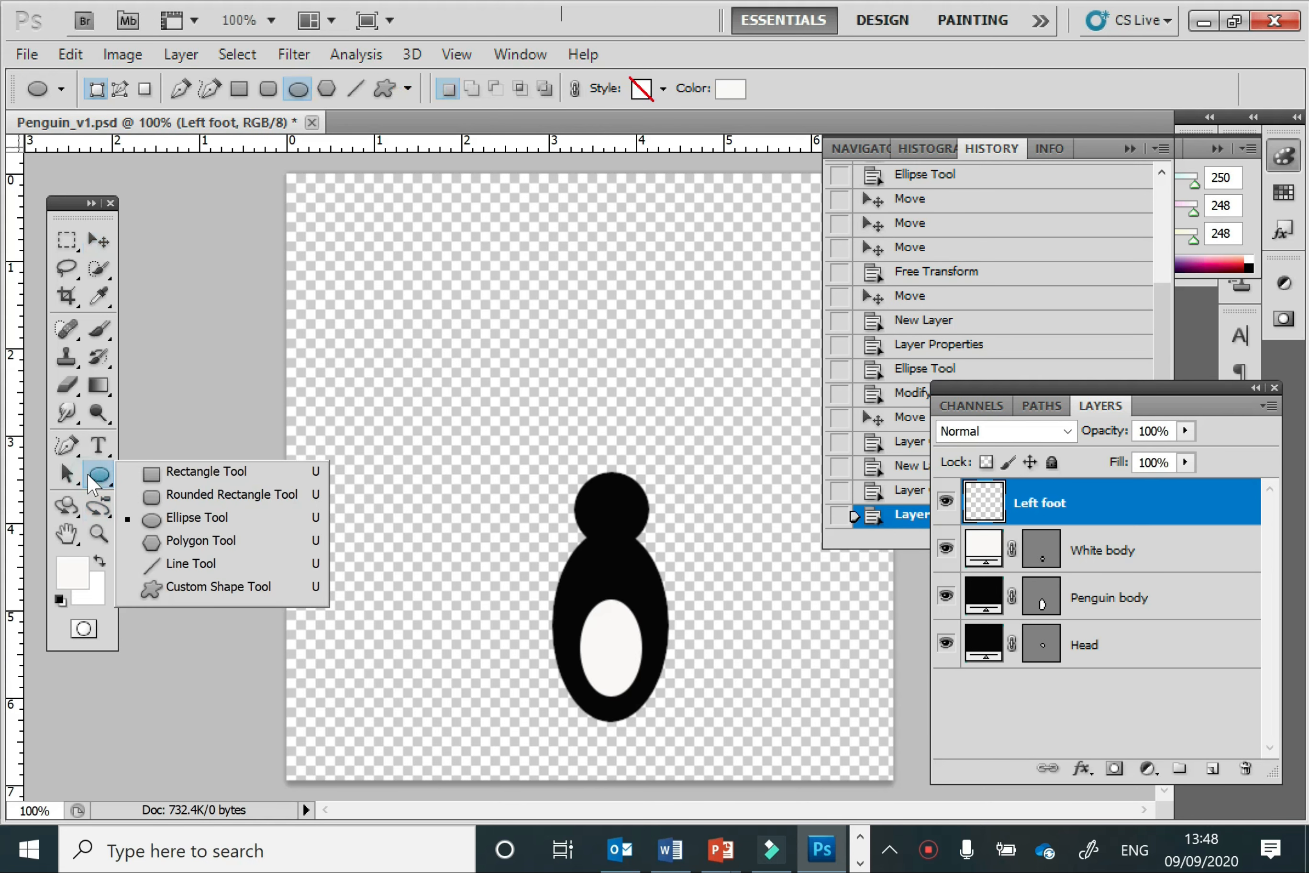
left_click(169, 519)
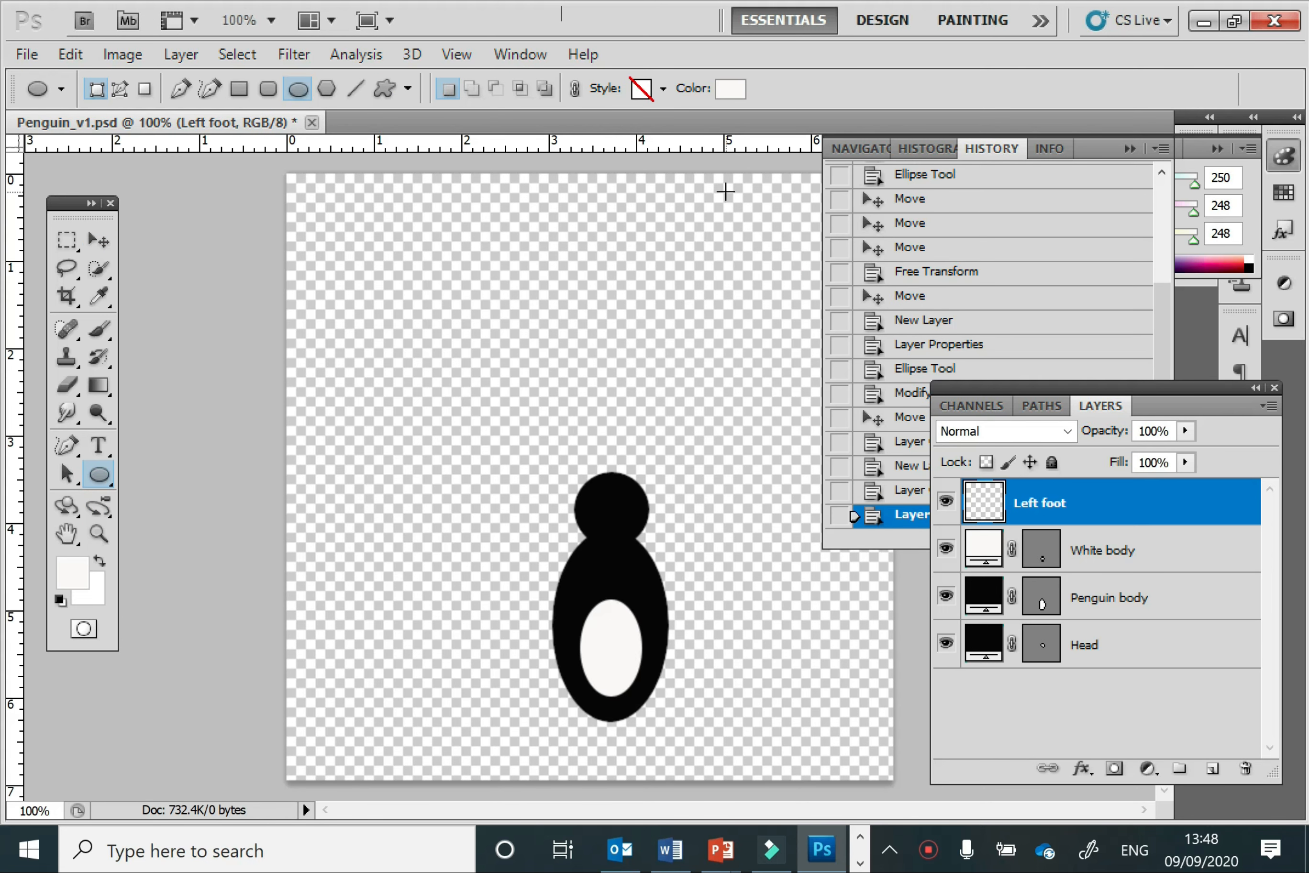
left_click(737, 92)
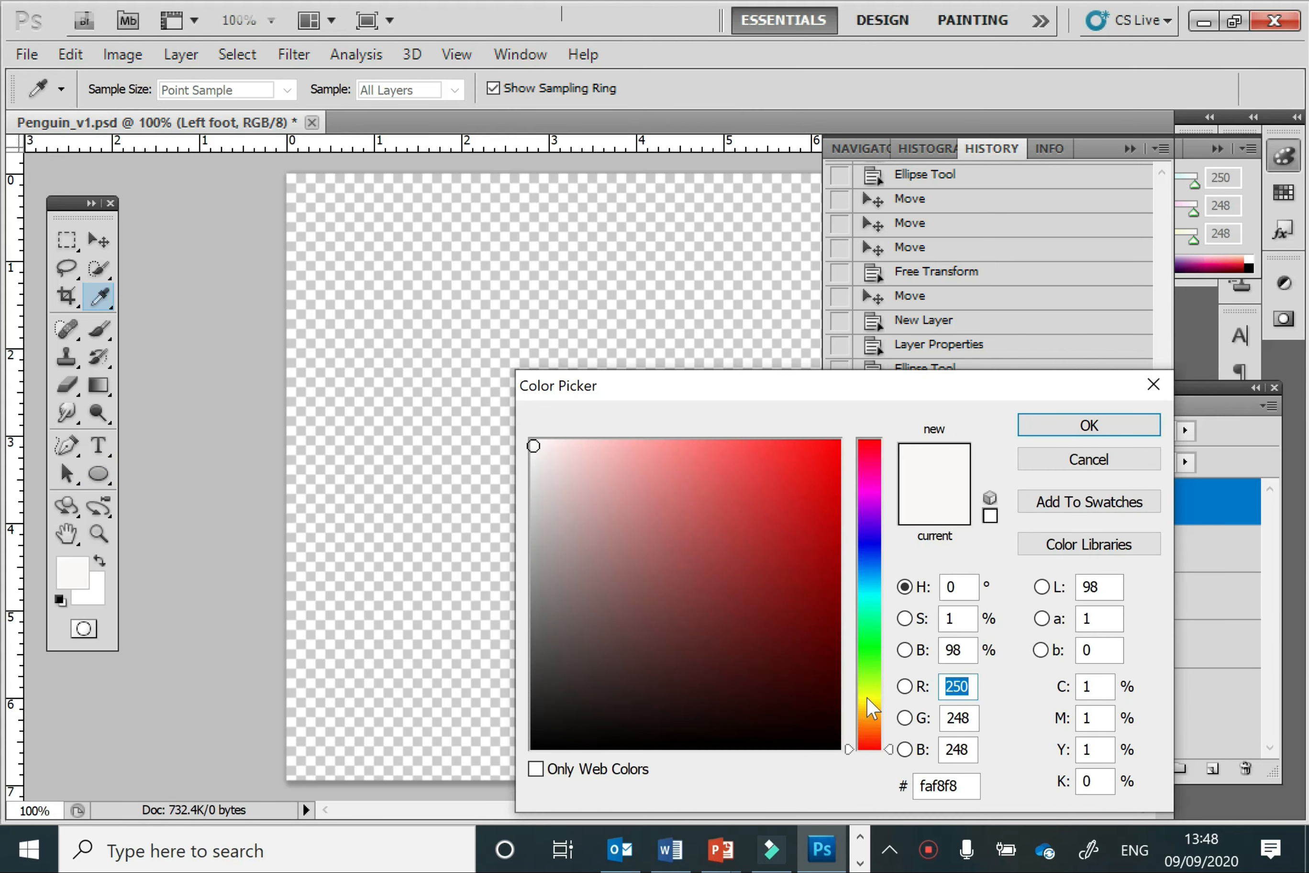
left_click(869, 697)
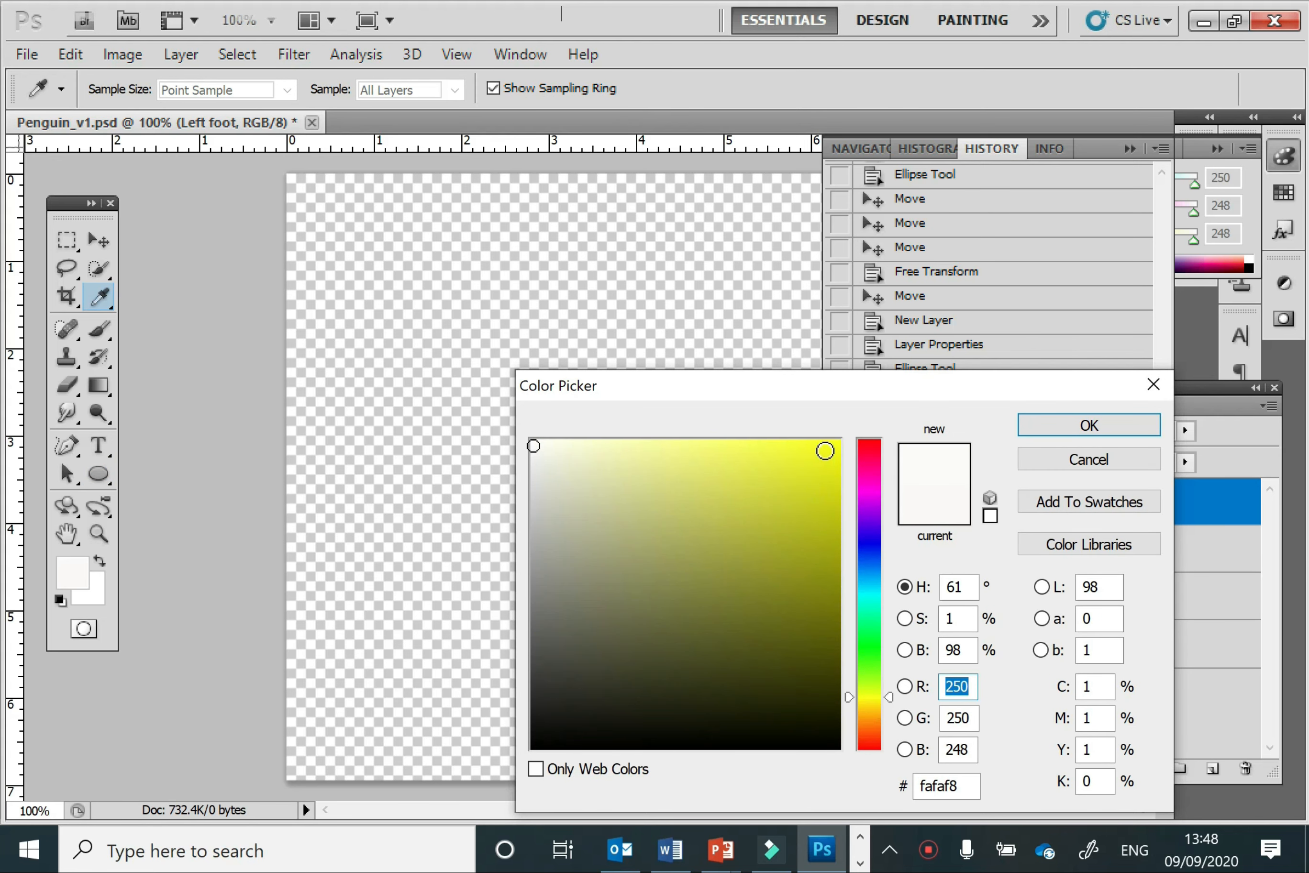
left_click(826, 450)
left_click(1089, 425)
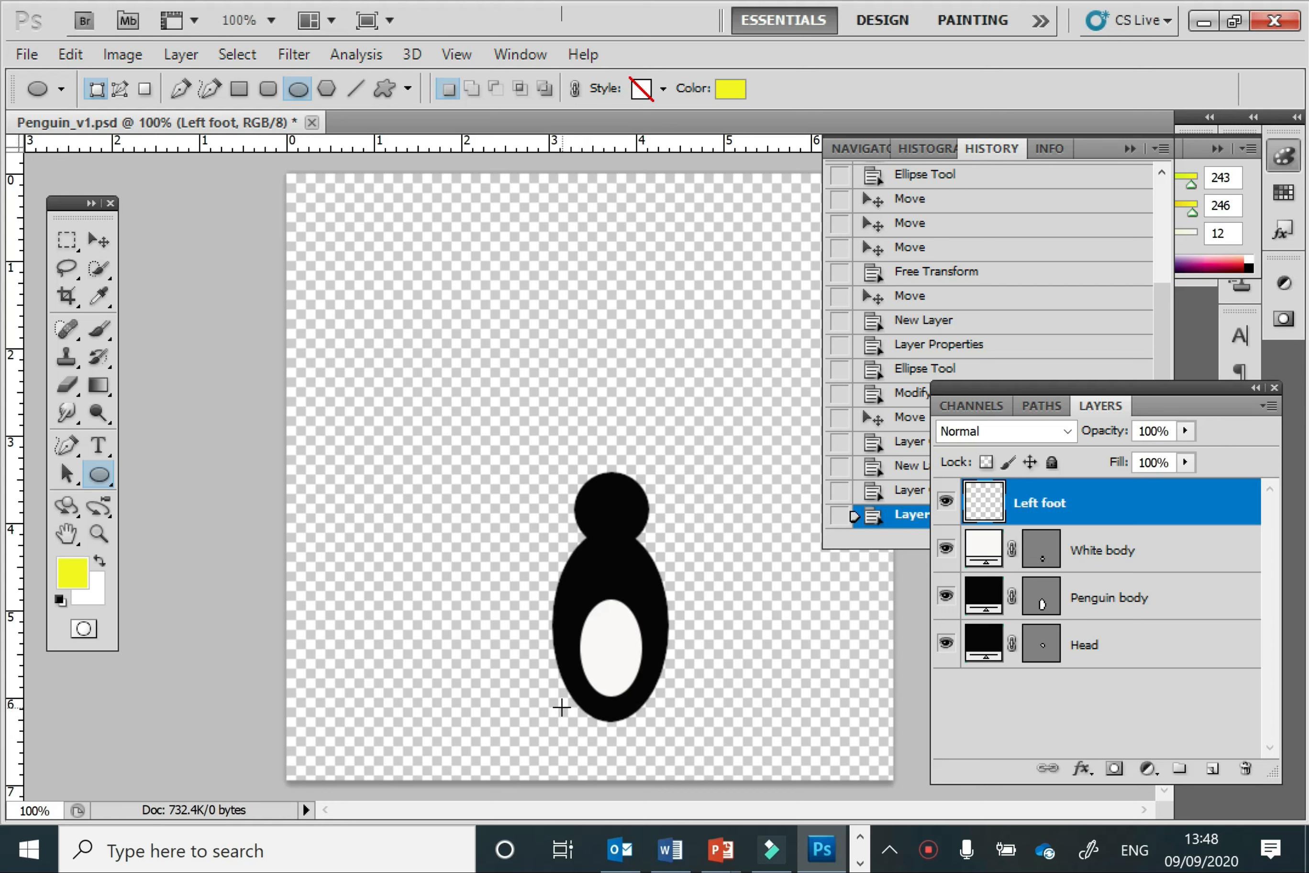
left_click_drag(561, 708, 597, 729)
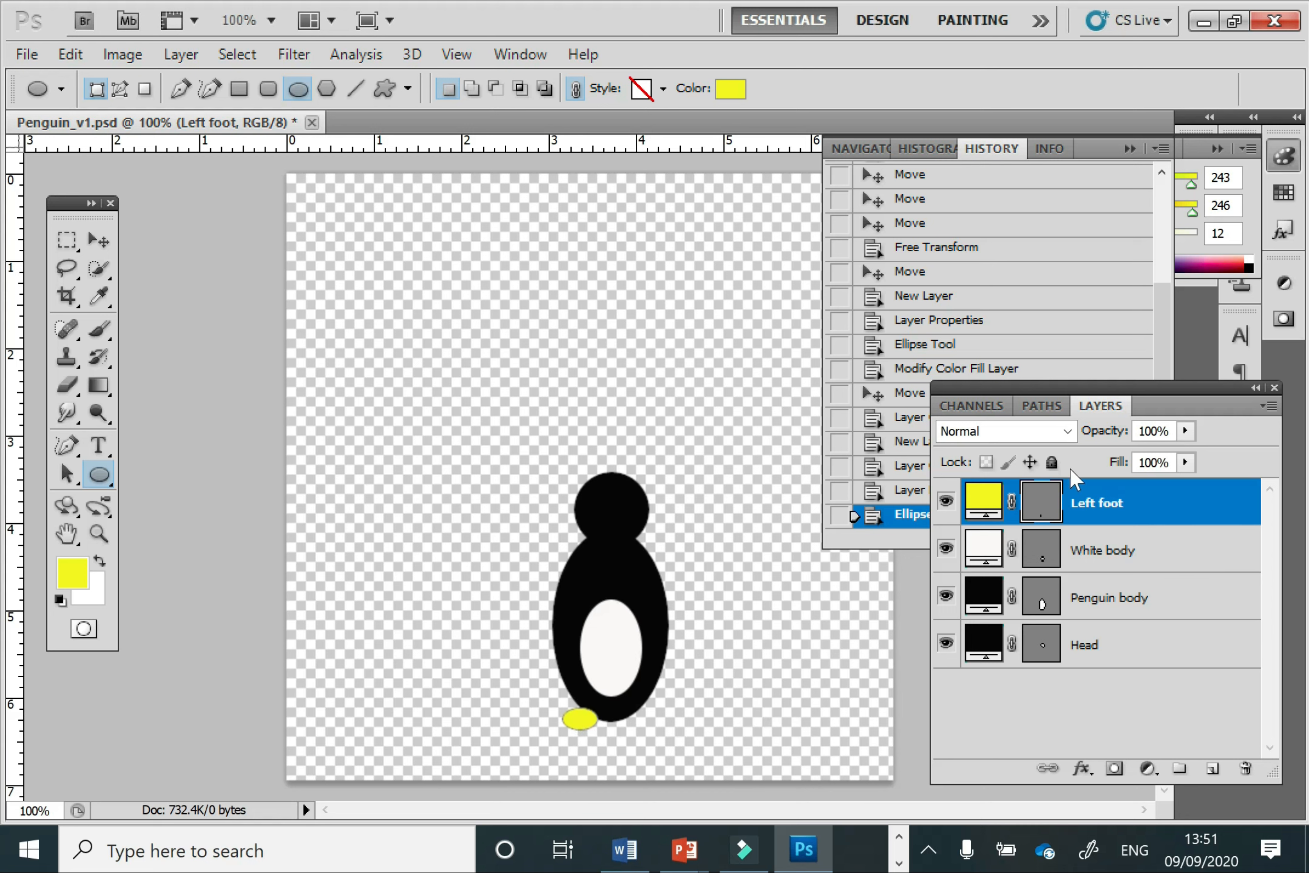
Step: Duplicate the Left foot layer within the same document and name the copy "Right foot"
right_click(1105, 500)
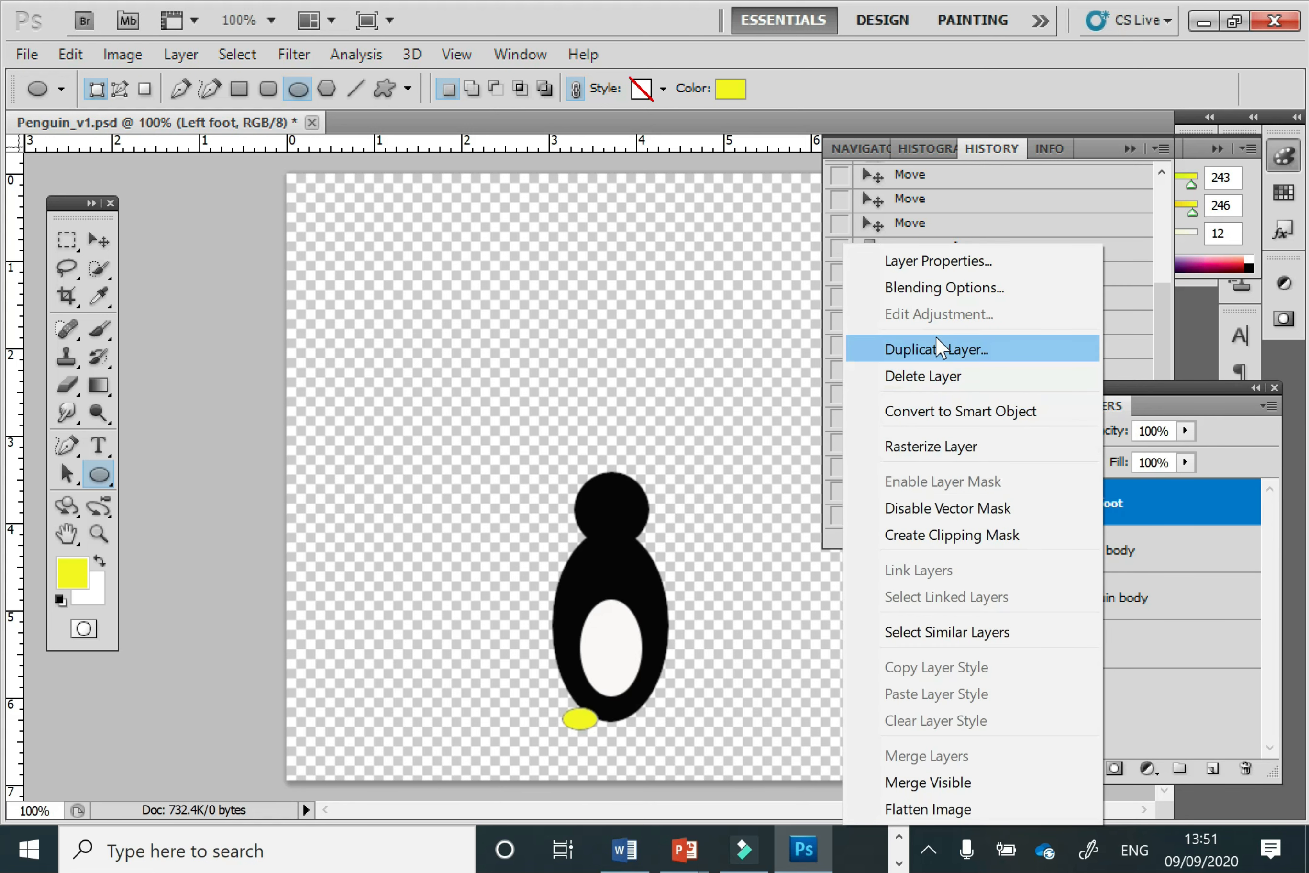
left_click(989, 351)
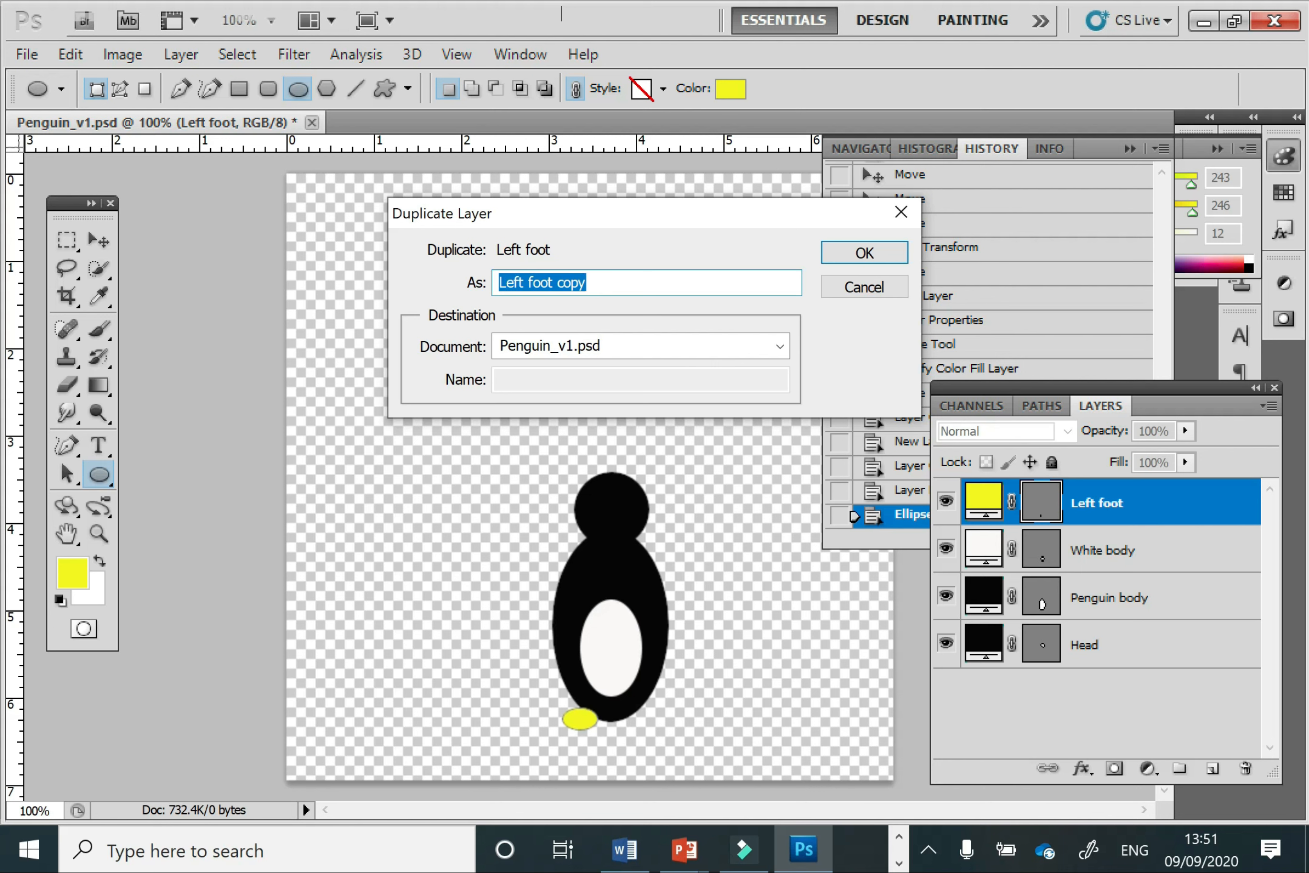
type("Ri")
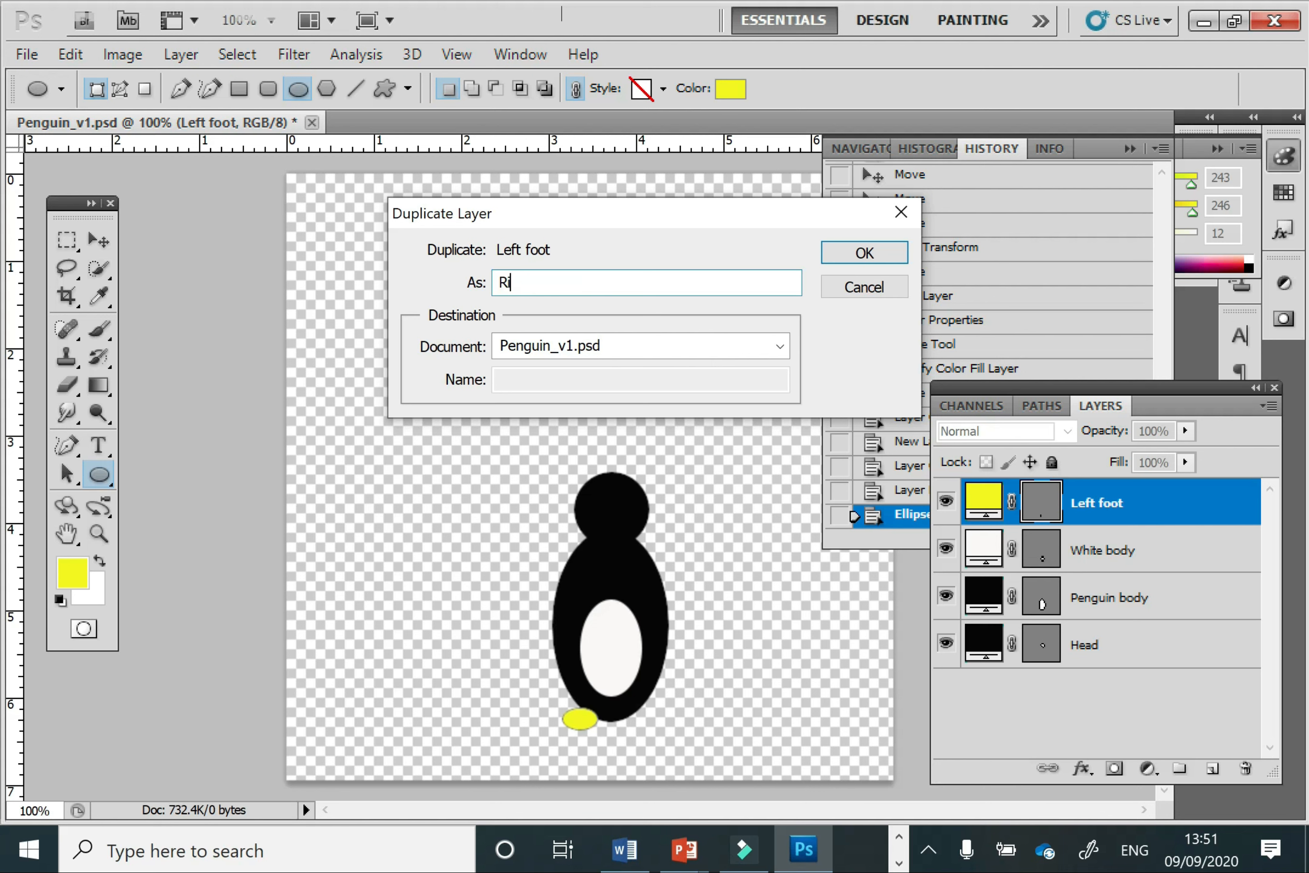
type("ght foot")
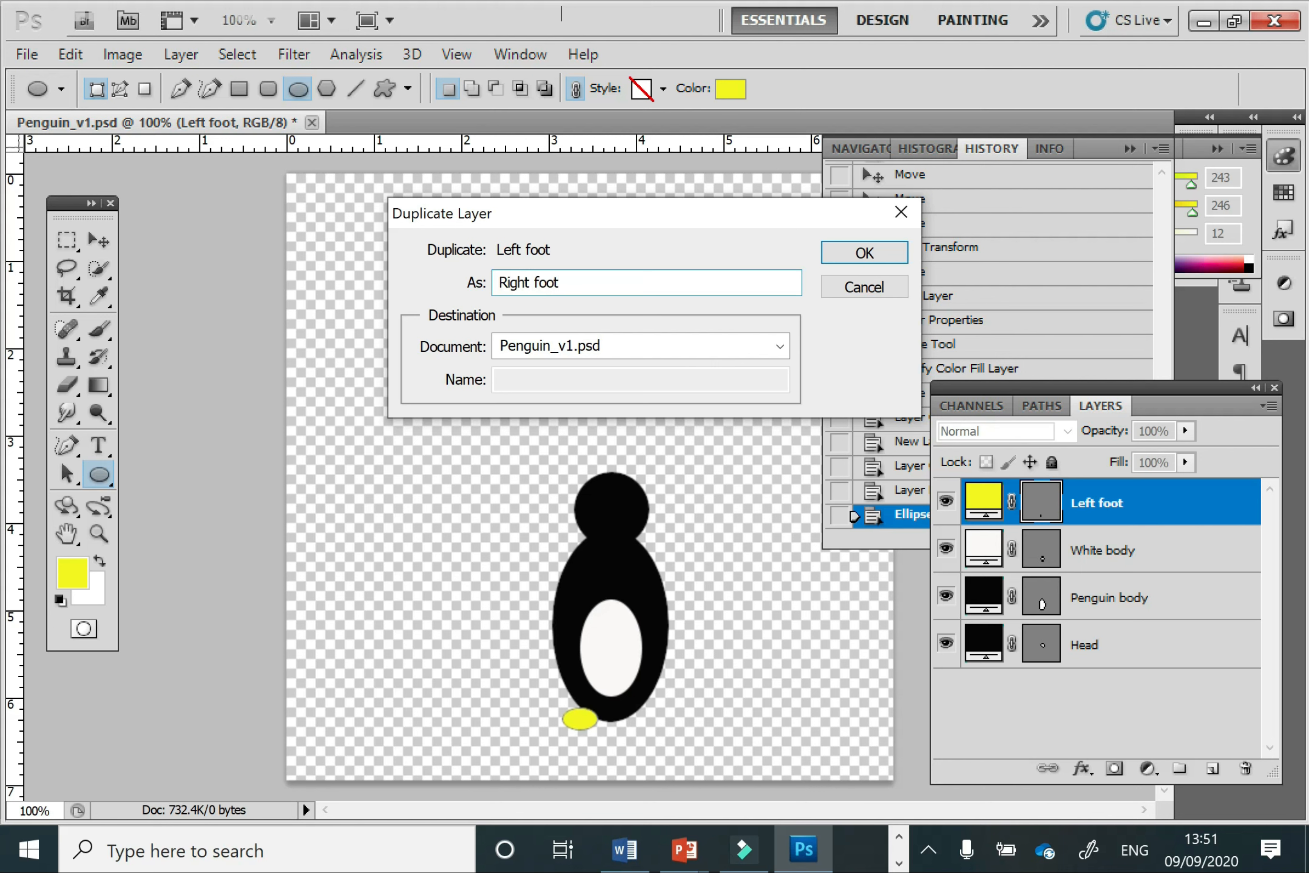
left_click(866, 254)
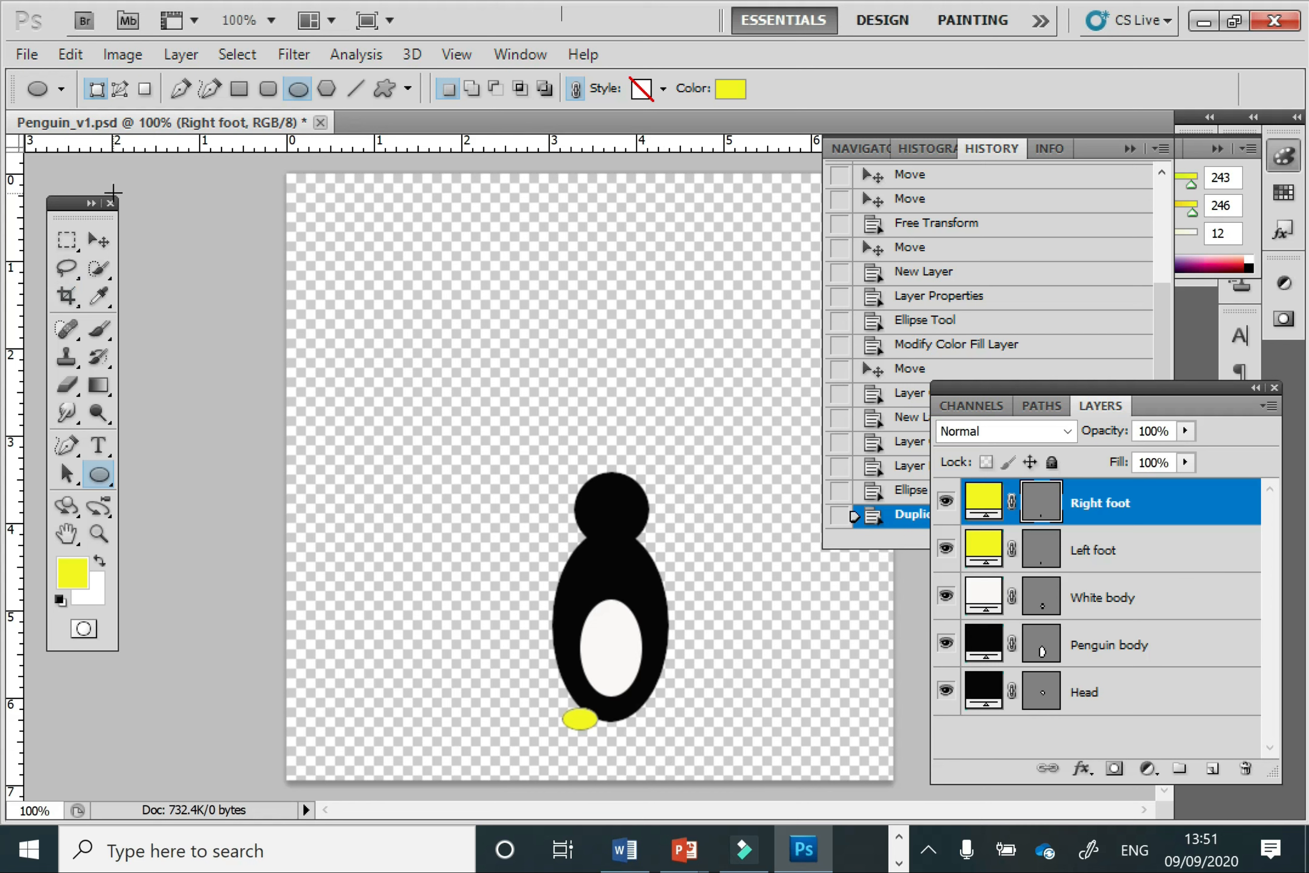
Step: Move the Right foot ellipse horizontally to the lower-right edge of the penguin's body, level with the left foot
left_click(100, 242)
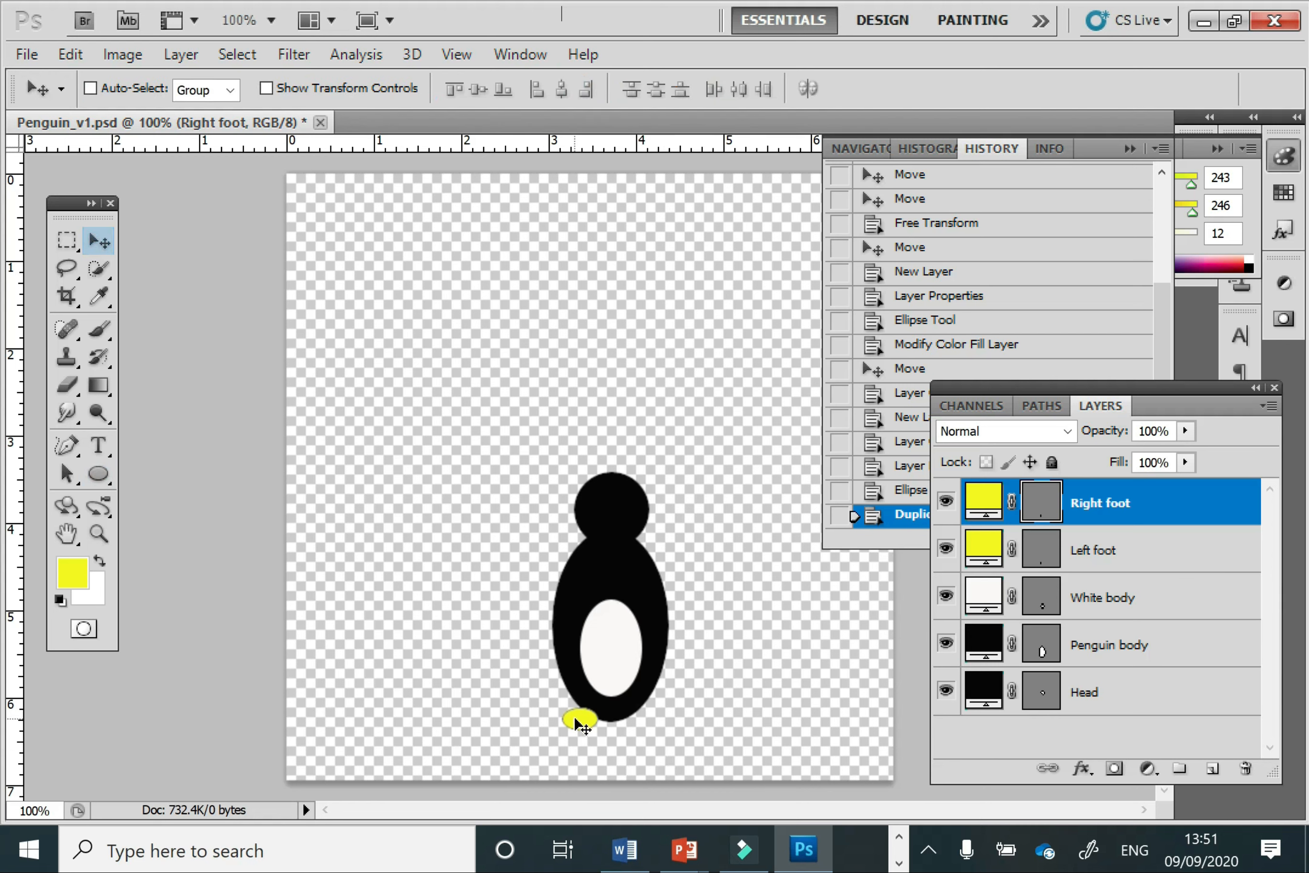
left_click_drag(575, 721, 641, 721)
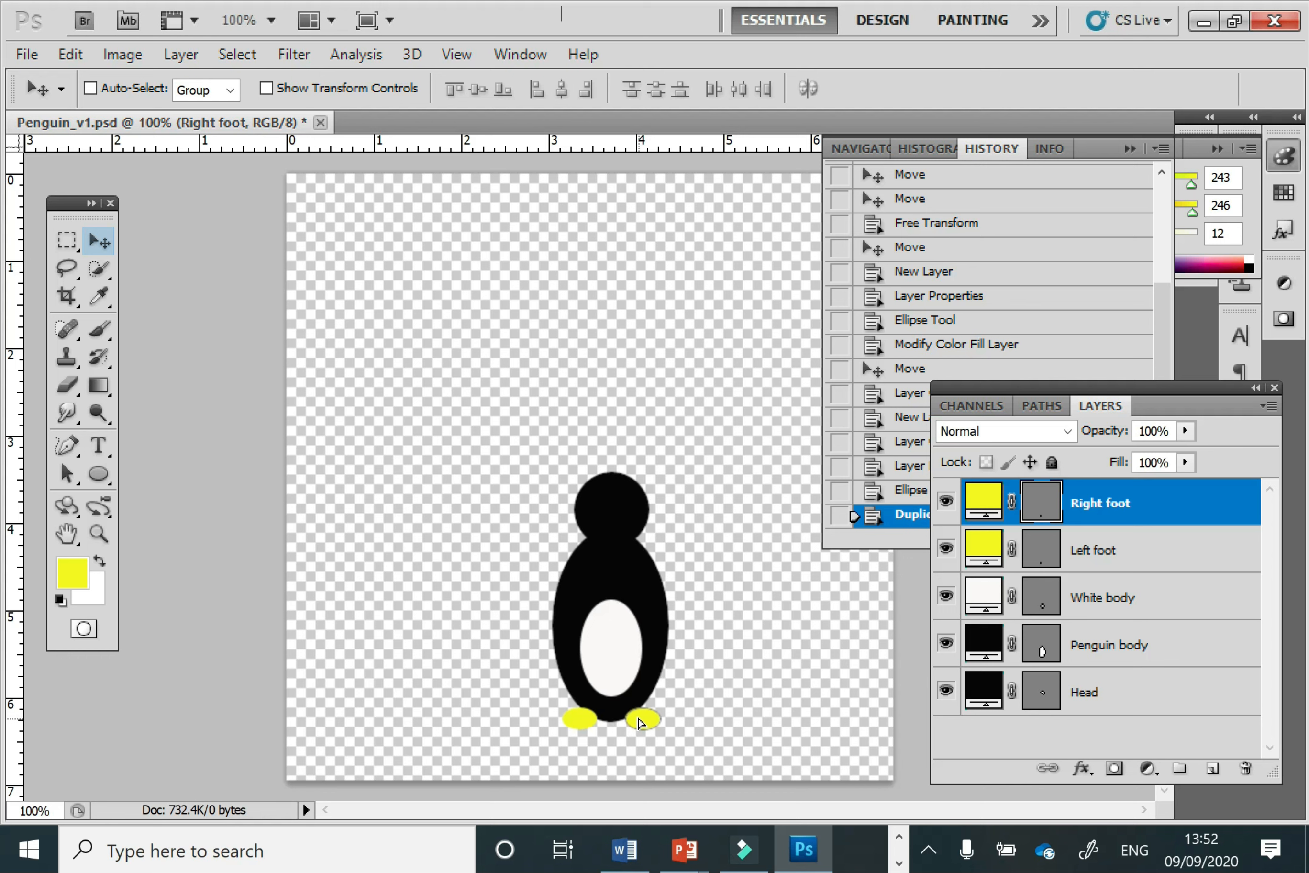
left_click_drag(641, 721, 640, 720)
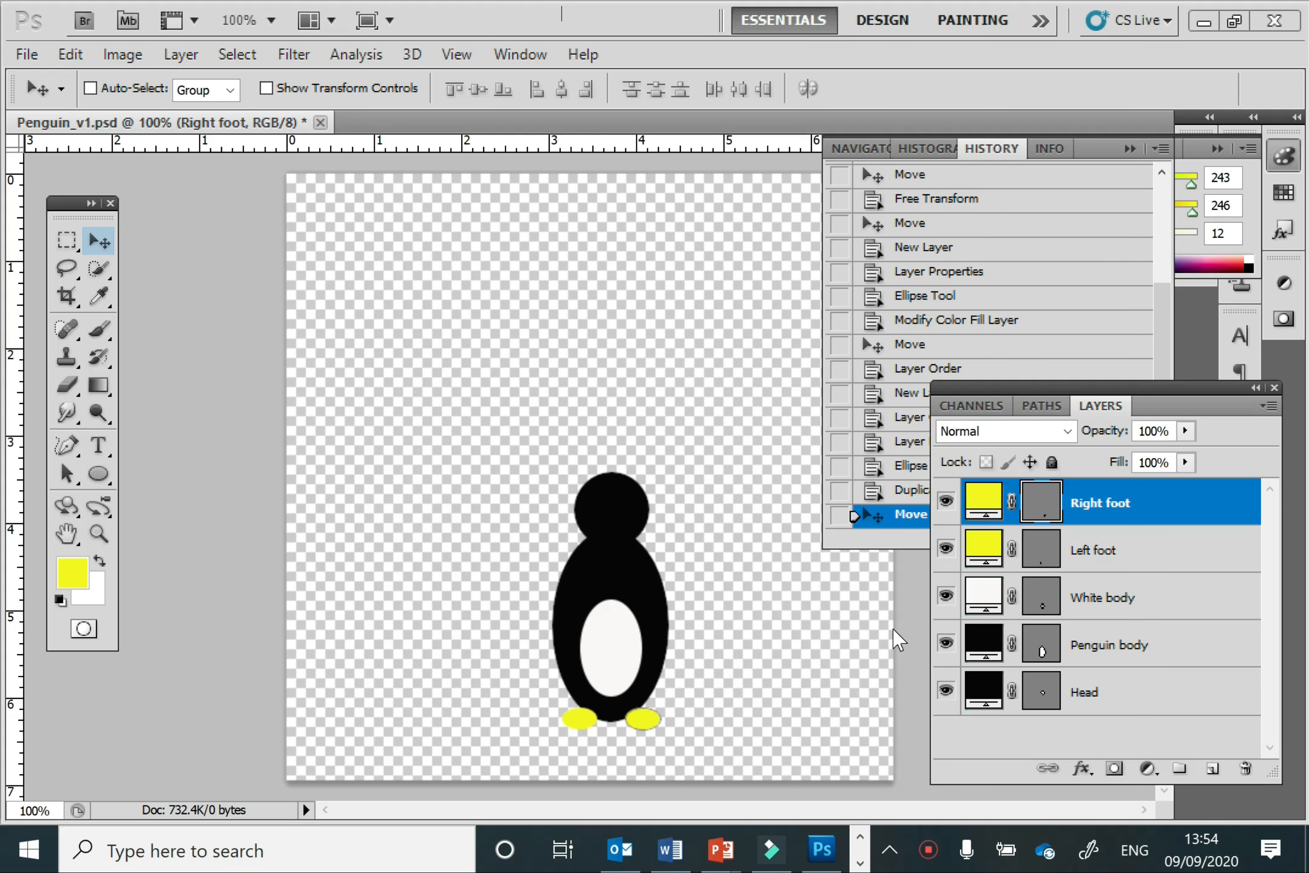
Step: Add a new layer at the top of the layer stack and name it "Beak" in its layer properties
left_click(1213, 772)
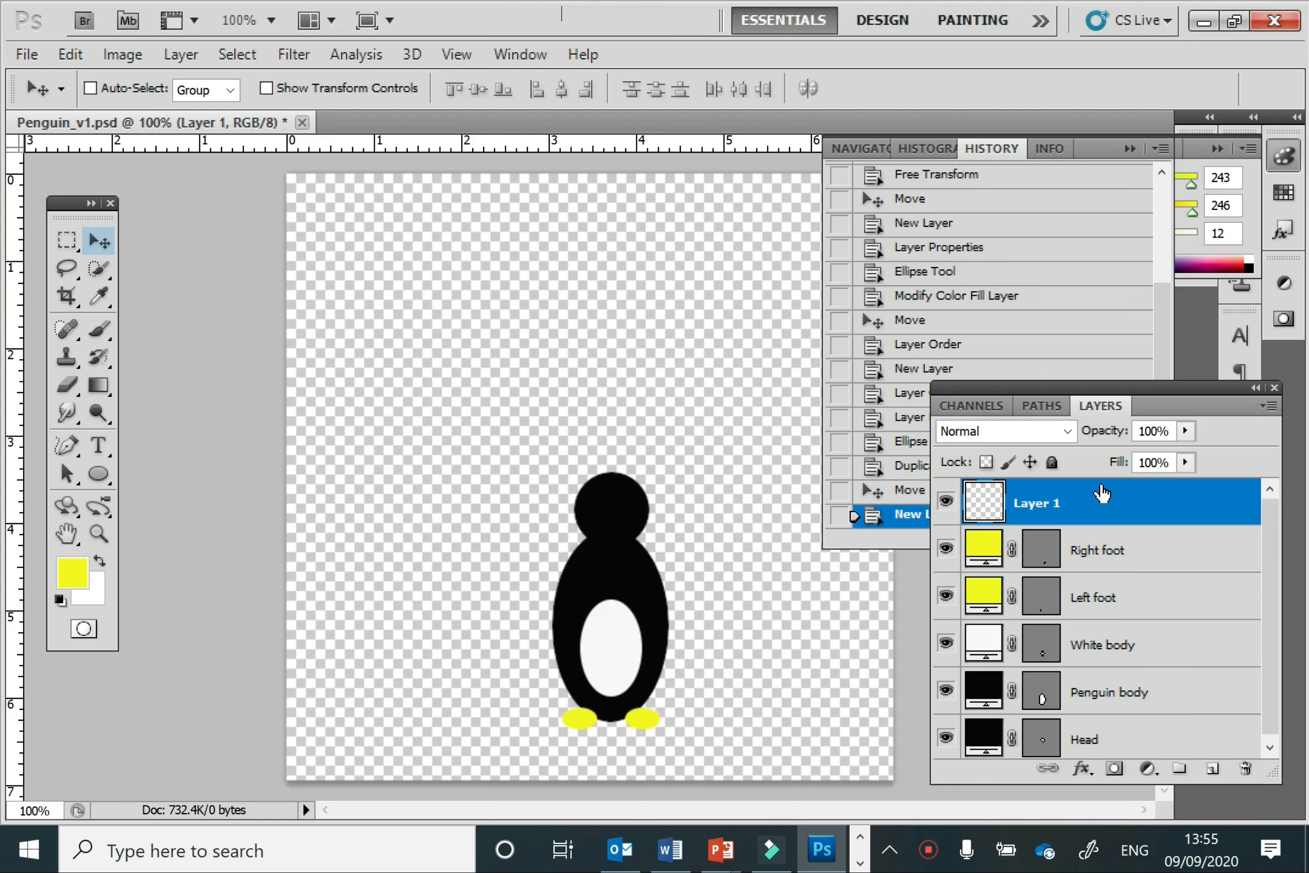
right_click(1107, 507)
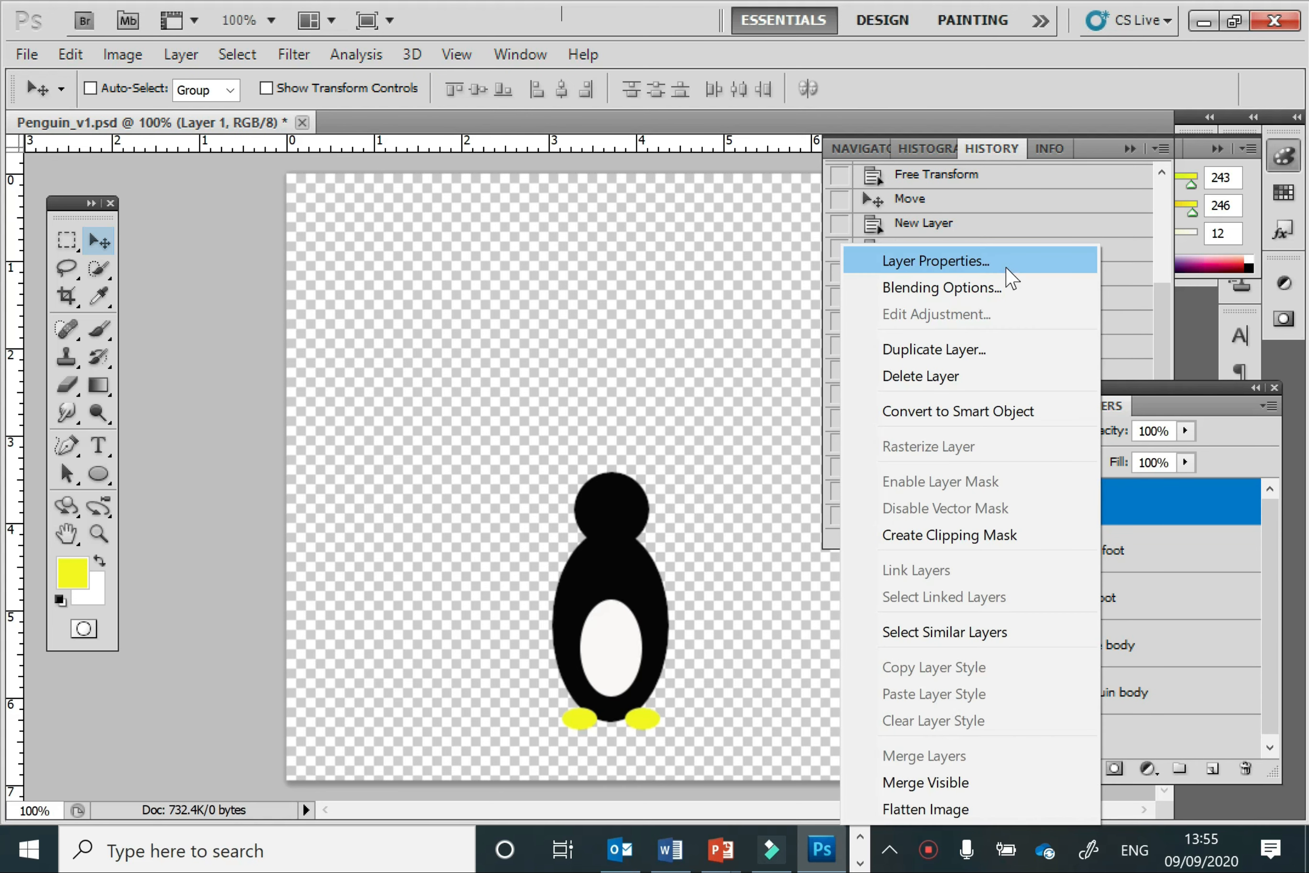
left_click(957, 261)
type("Bea")
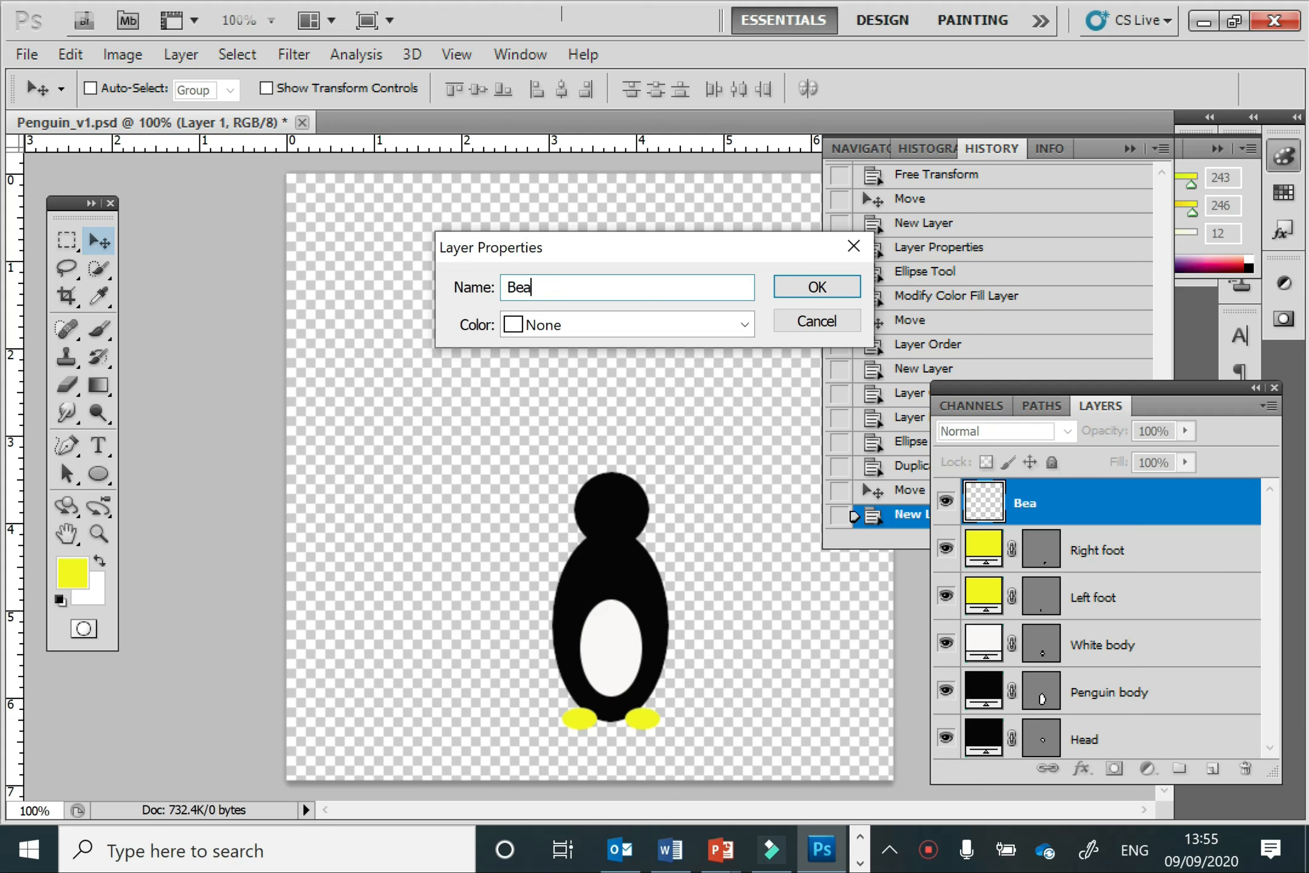
type("k")
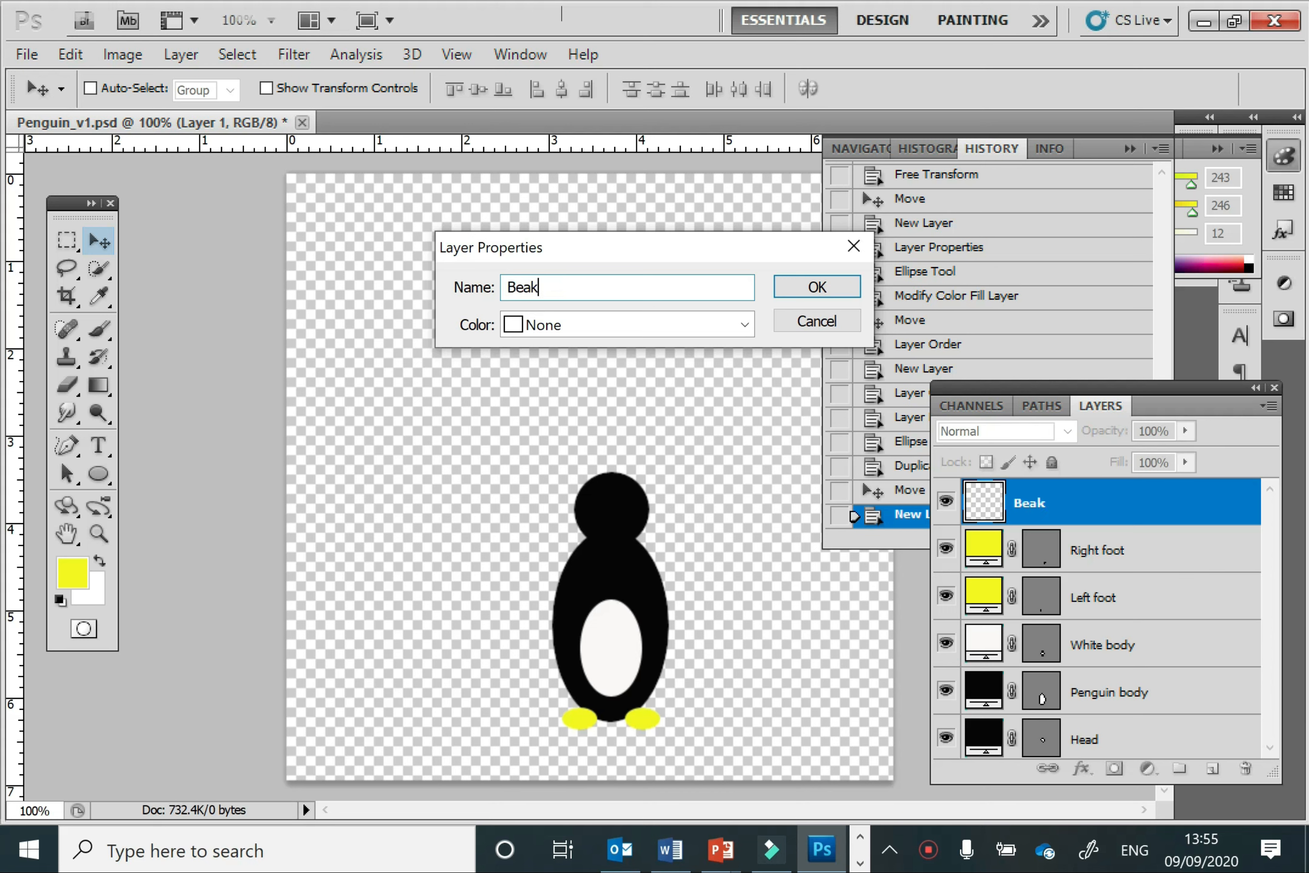
left_click(807, 299)
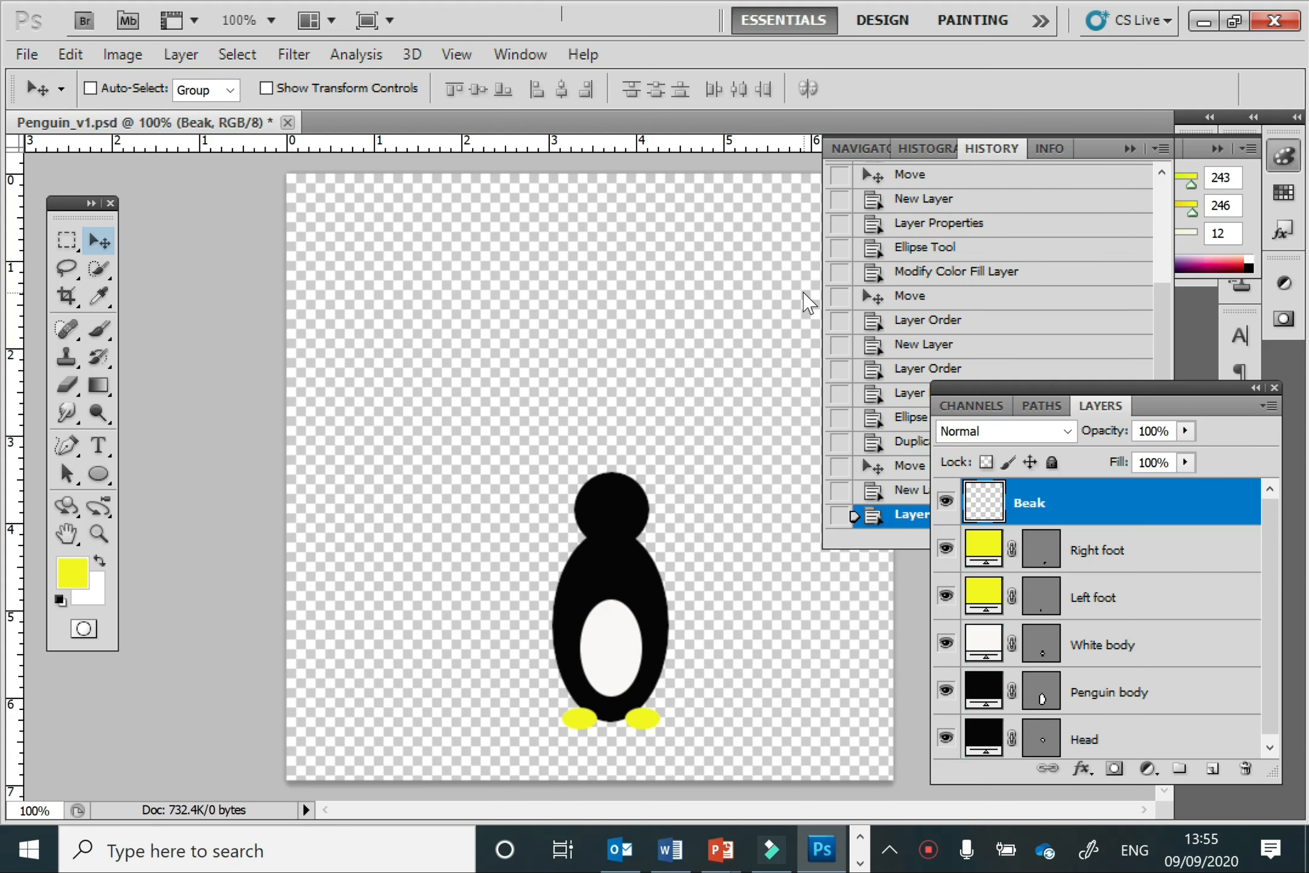
Step: Draw a yellow 3-sided polygon about 0.35 inches wide on the Beak layer and move it onto the lower part of the penguin's head
left_click(101, 474)
right_click(101, 475)
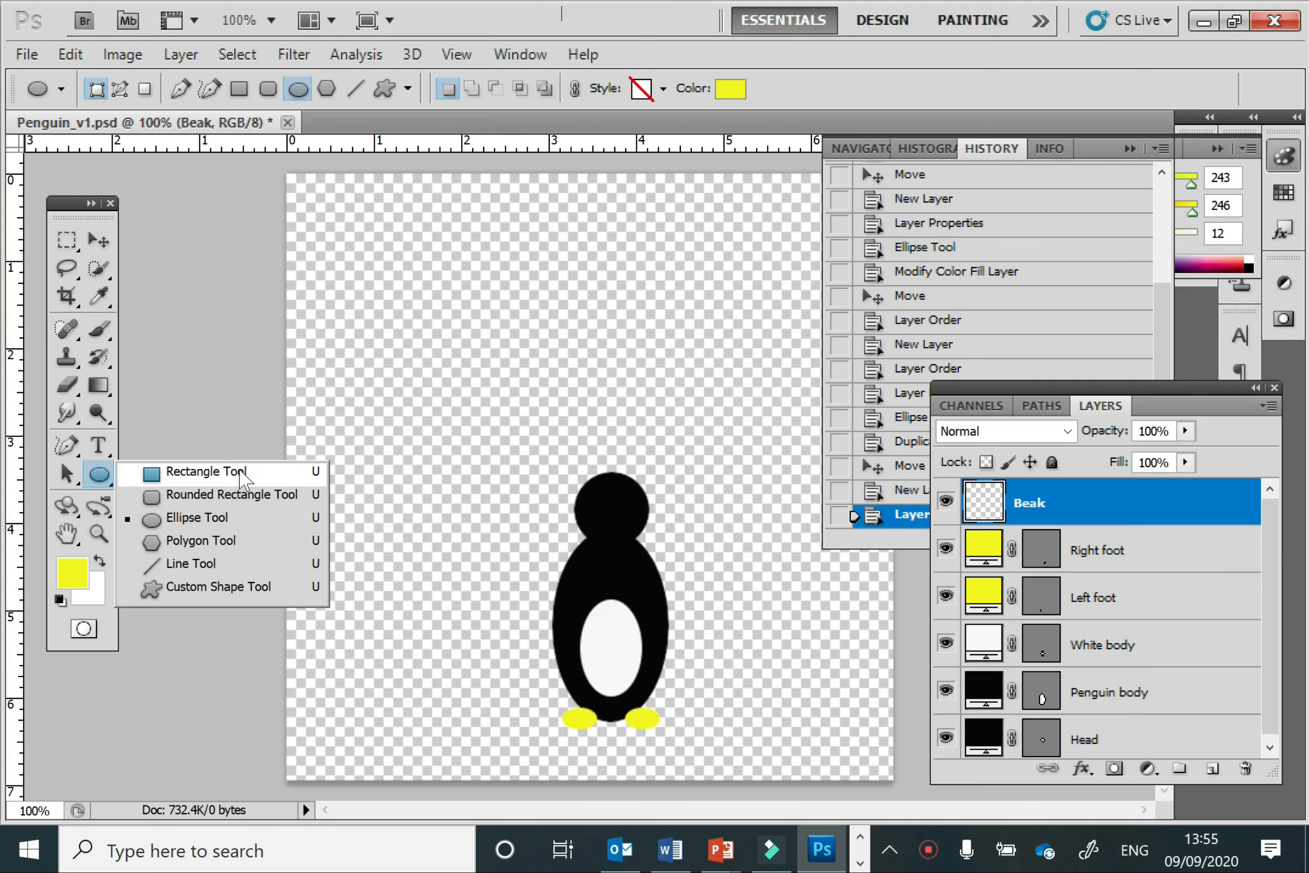
left_click(258, 544)
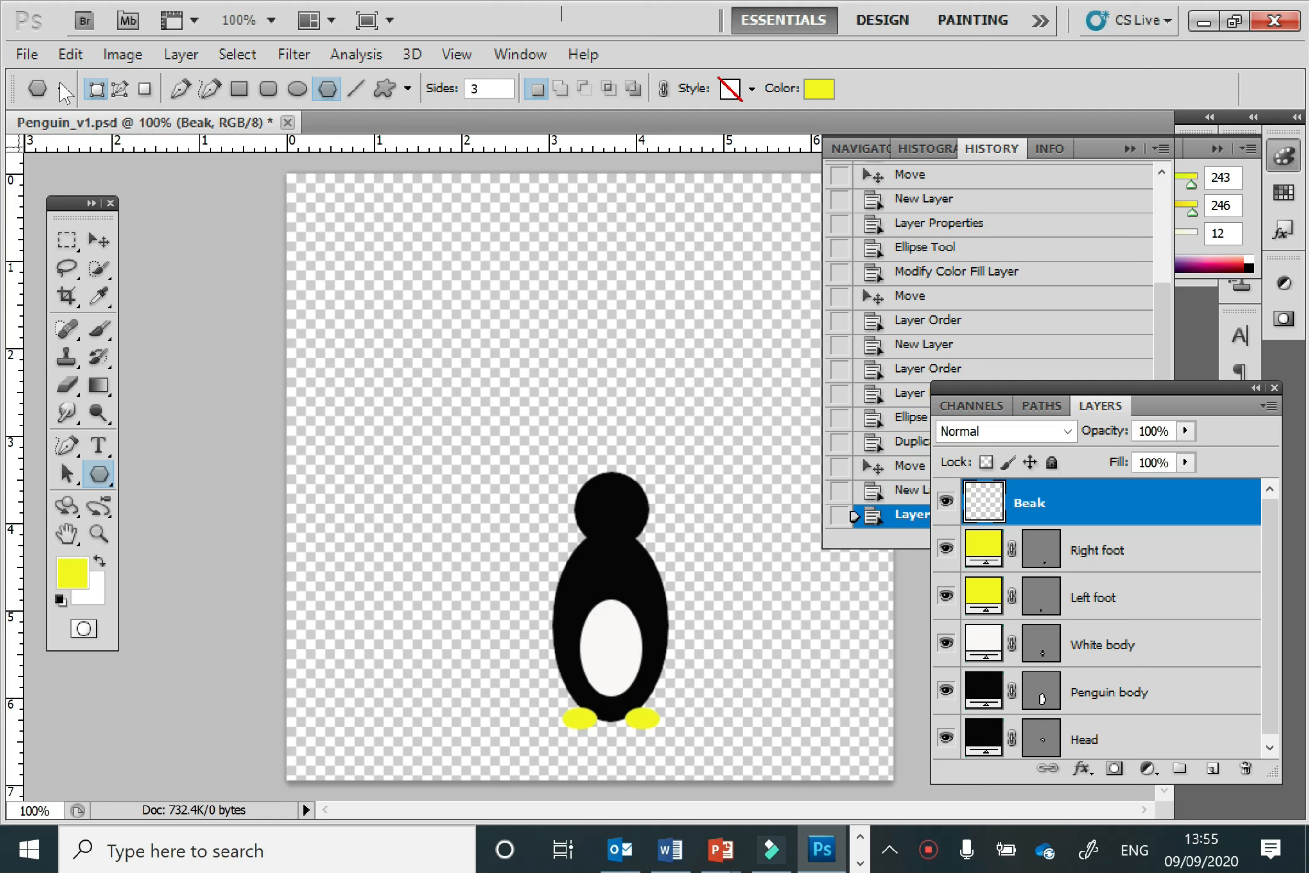
left_click(482, 89)
left_click_drag(498, 418, 508, 435)
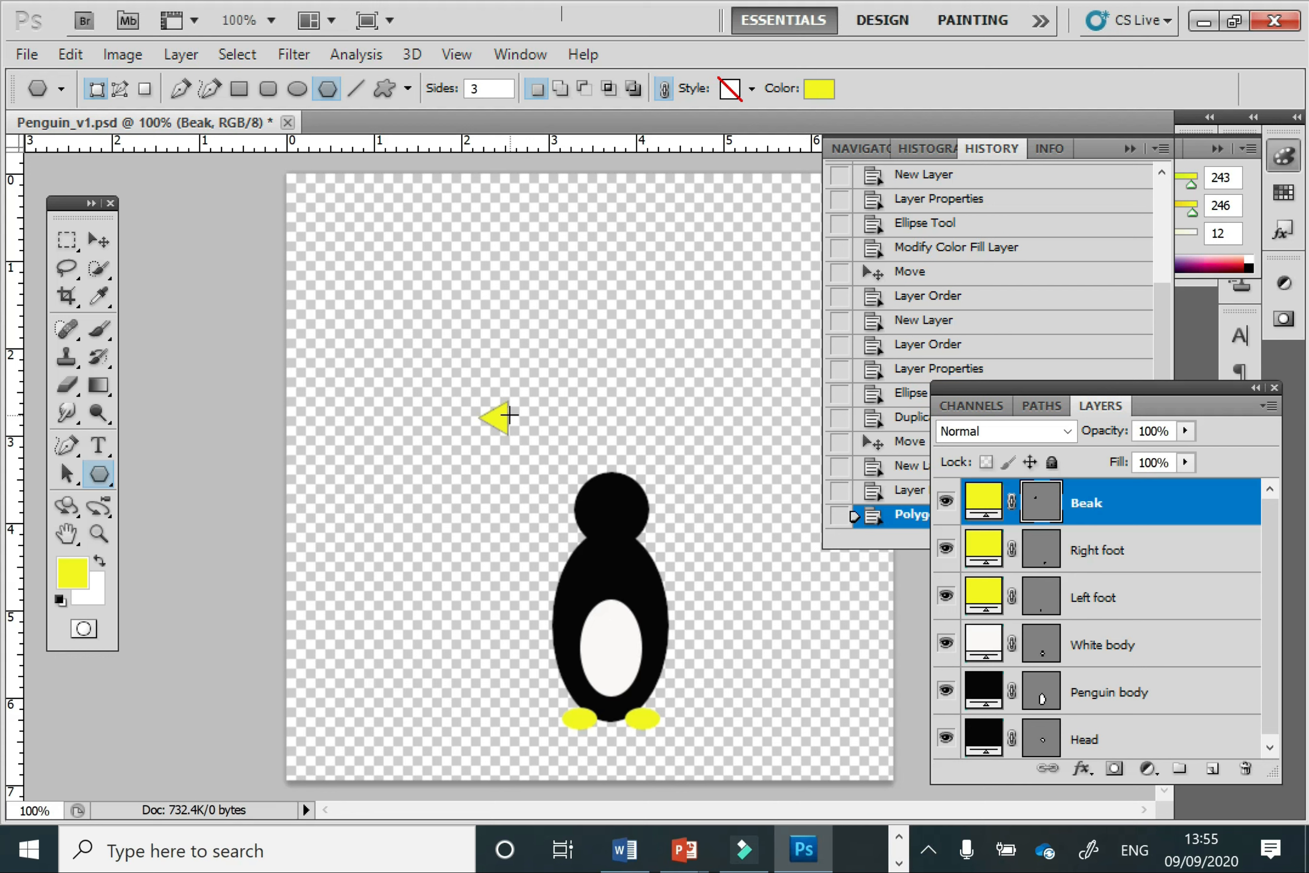
left_click(100, 245)
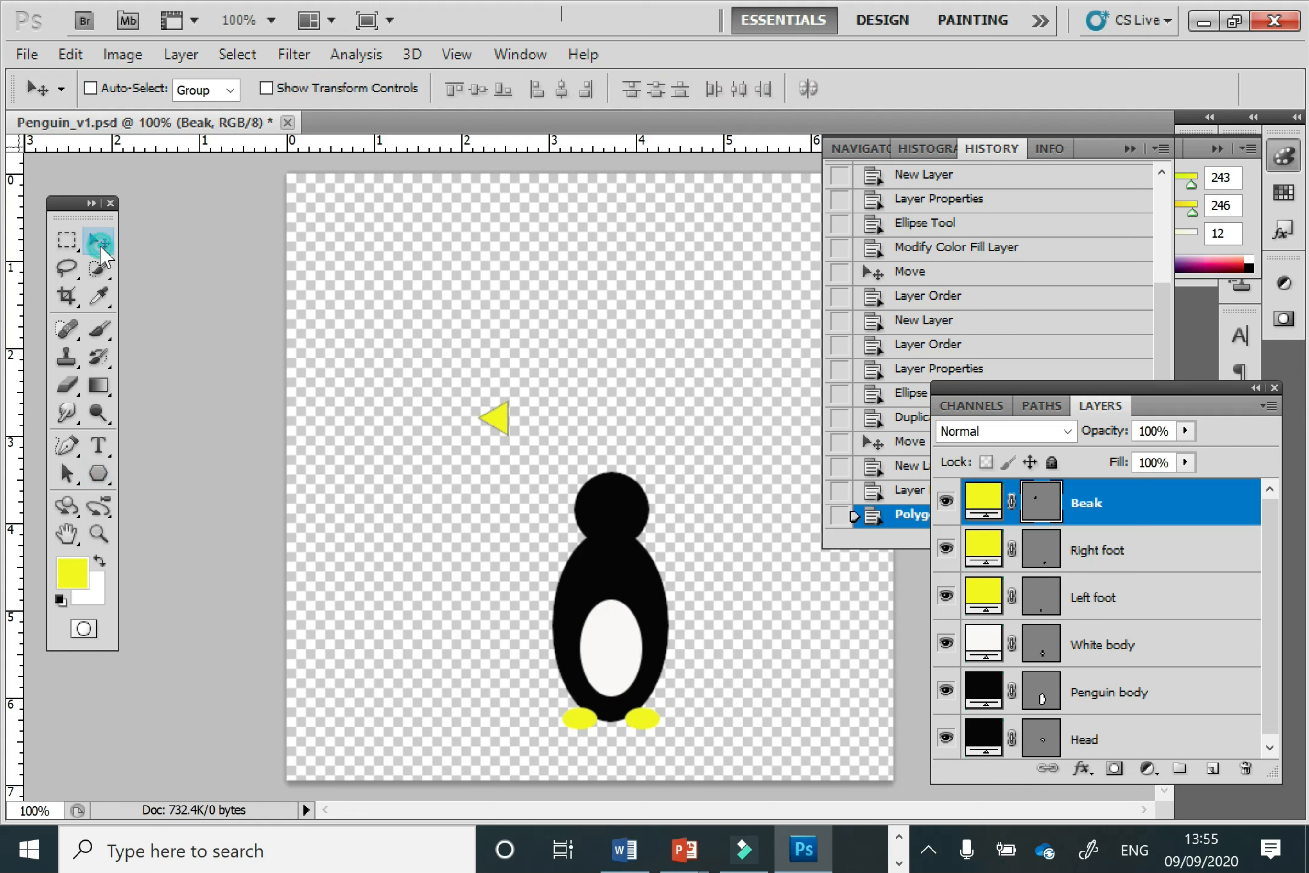
left_click_drag(503, 425, 606, 541)
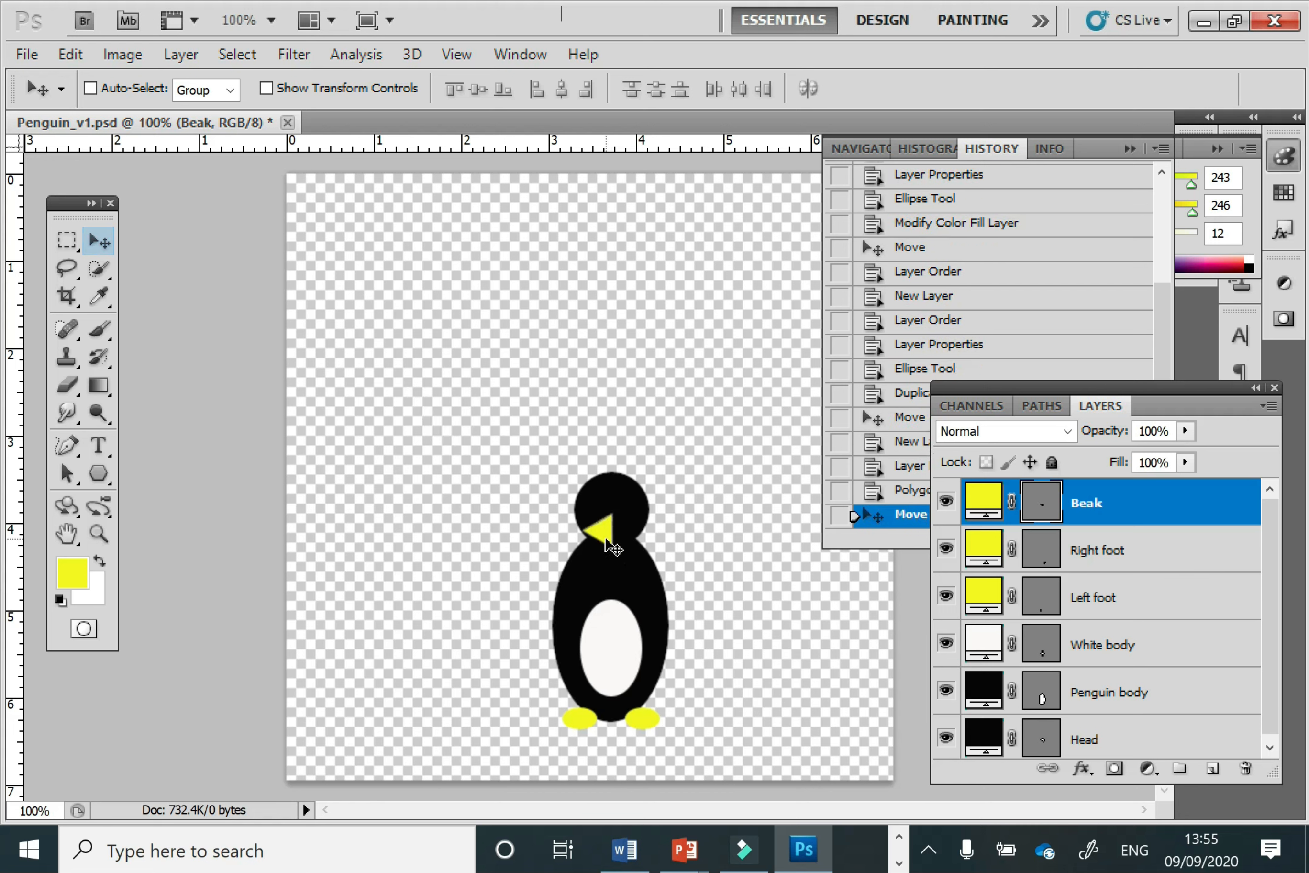
Step: Rotate the beak path by about -173° so it points downward, and centre it at the base of the head
left_click(70, 54)
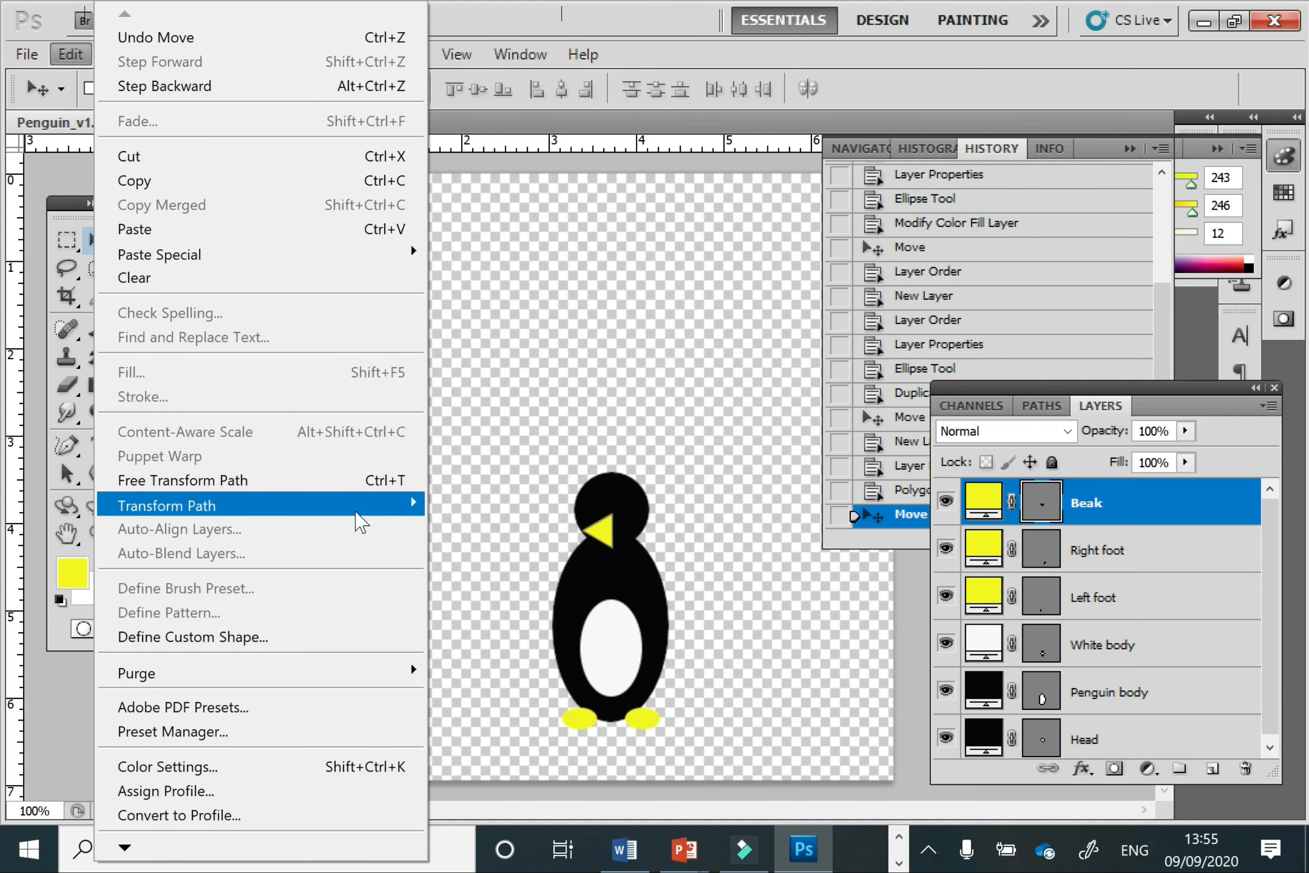
mouse_move(359, 520)
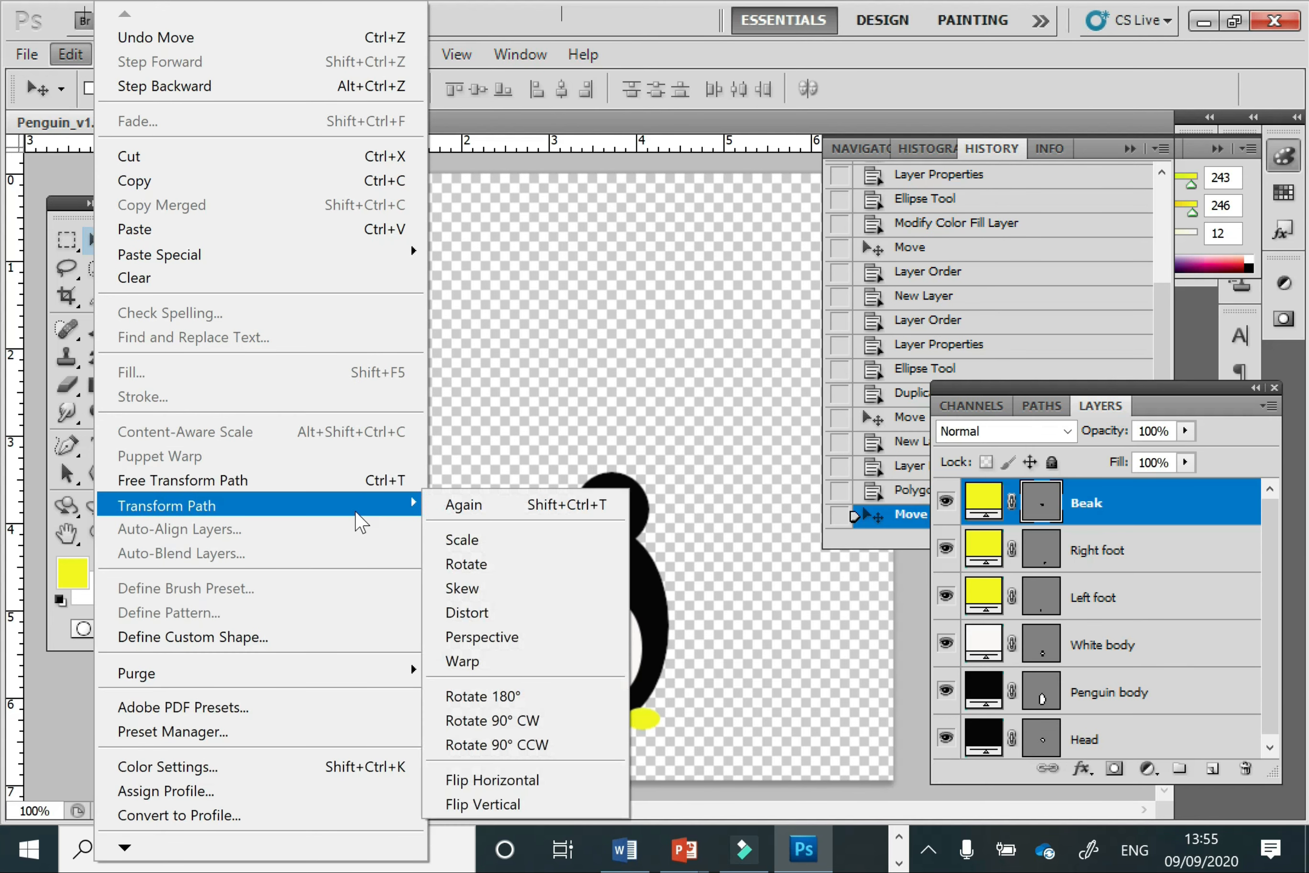
left_click(490, 565)
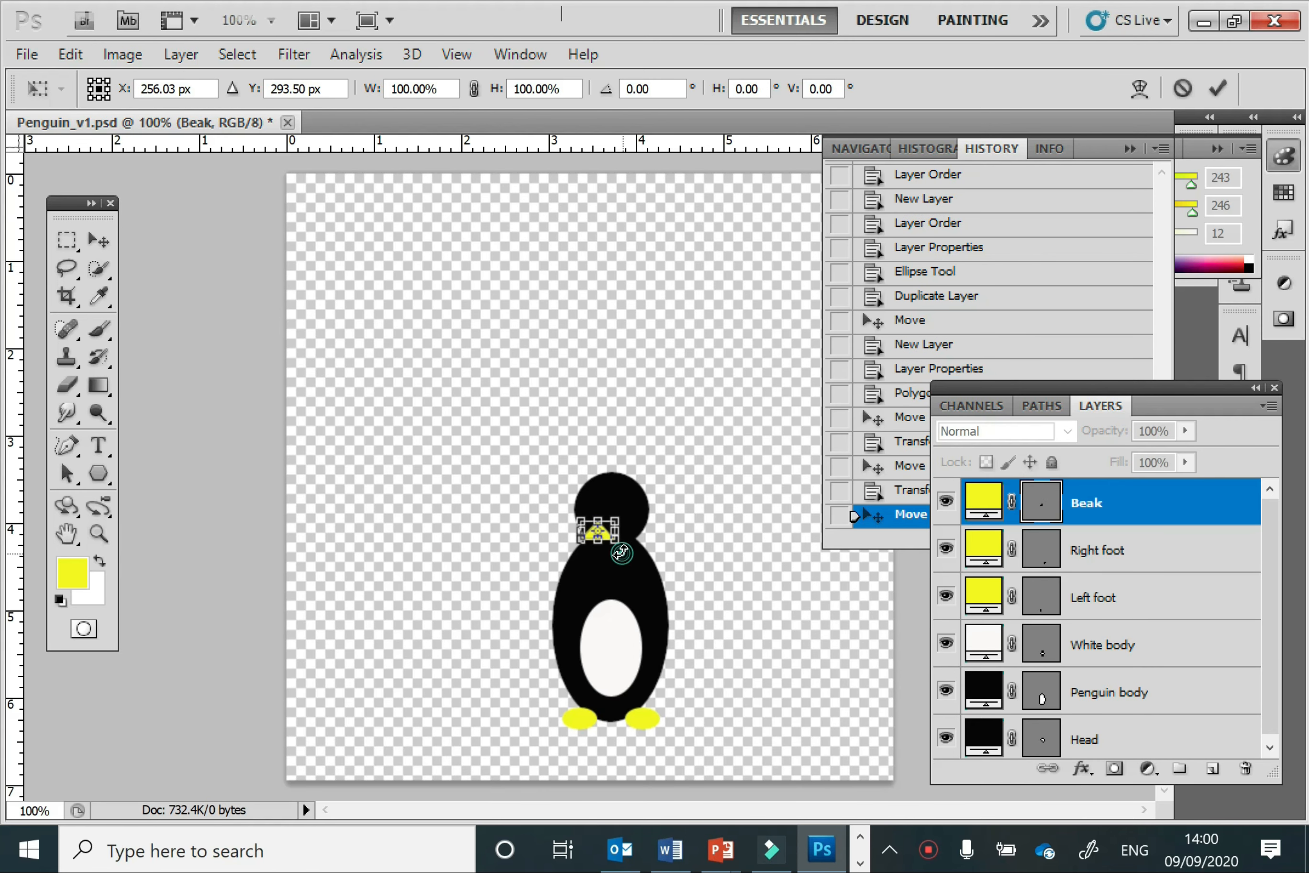
left_click_drag(622, 553, 562, 485)
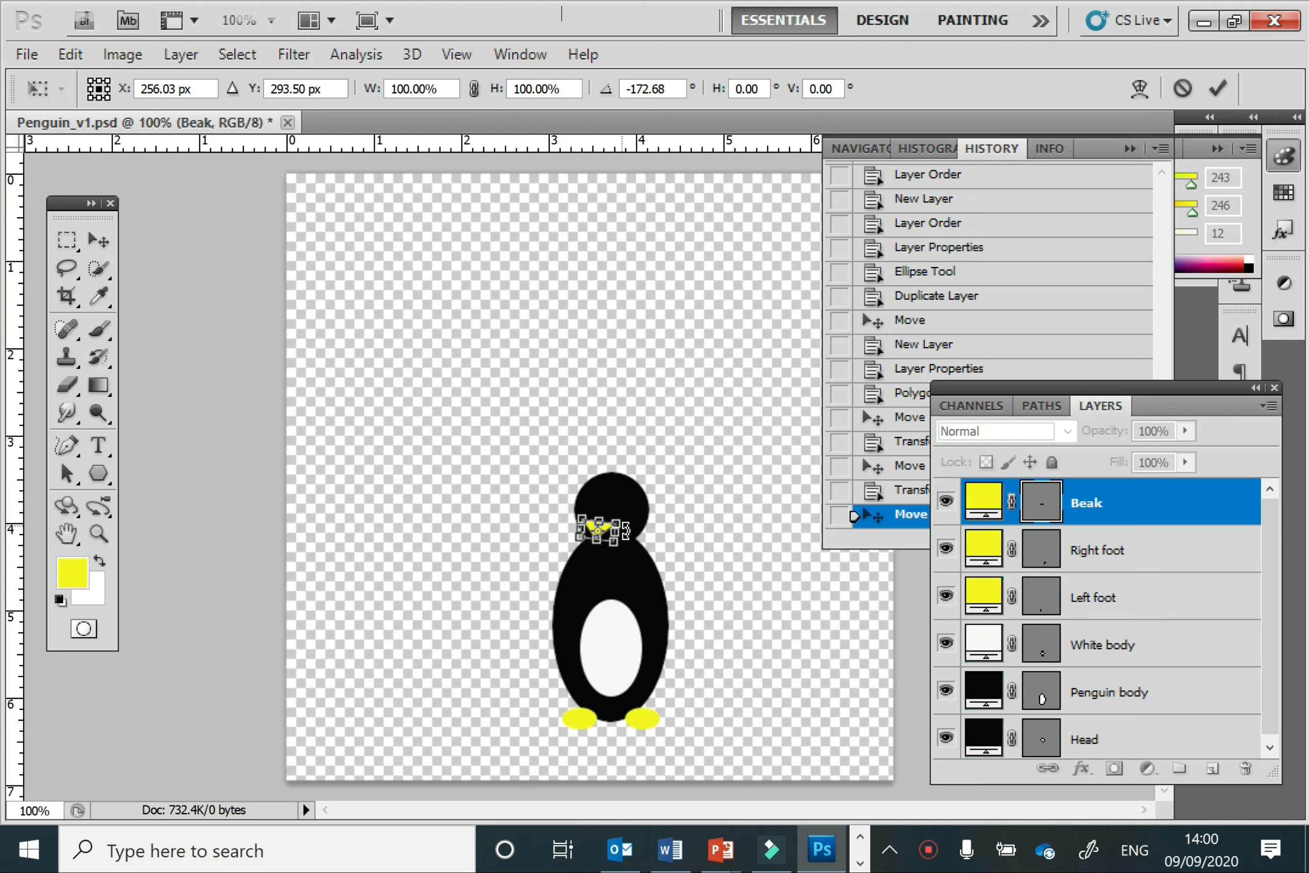
left_click_drag(606, 533, 618, 542)
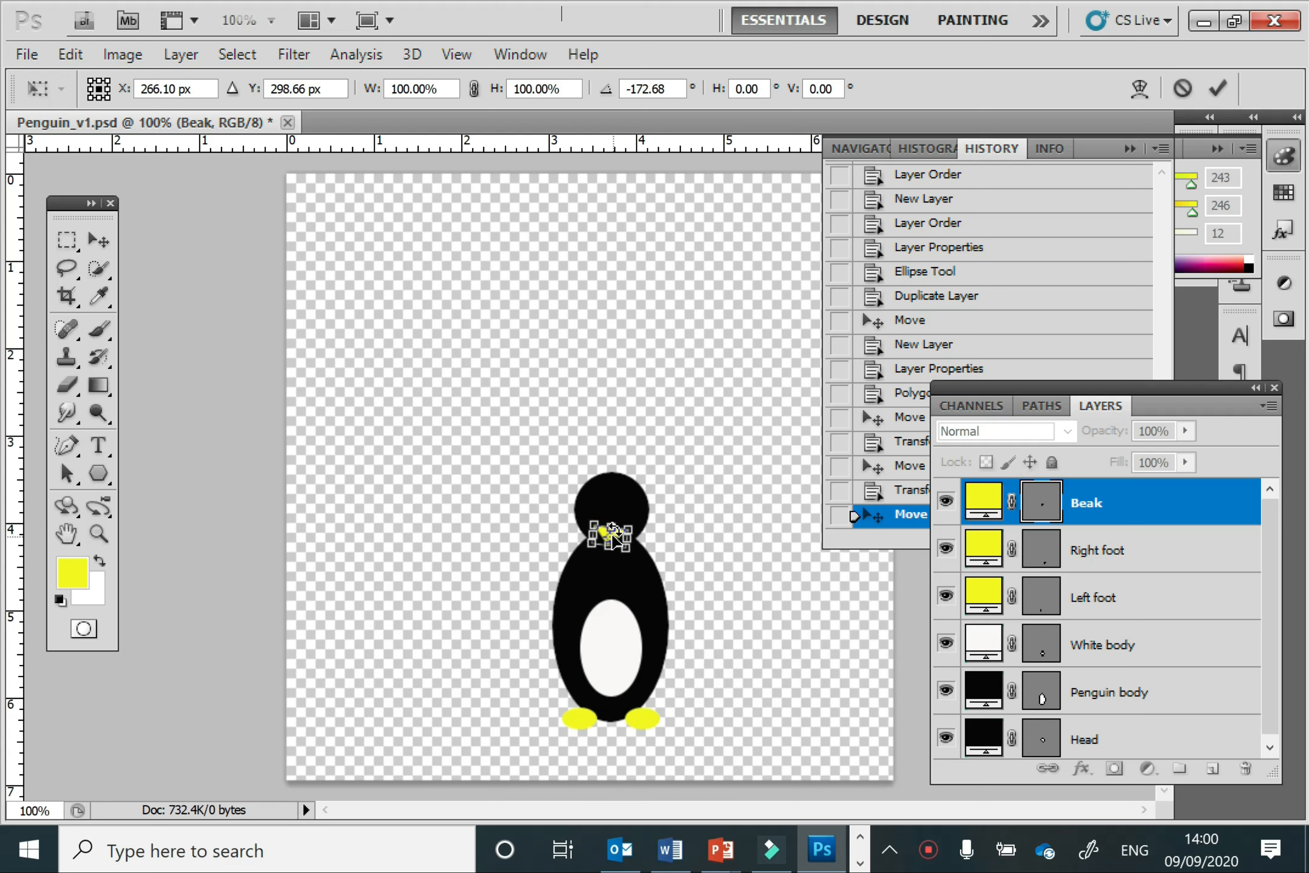
left_click(1218, 88)
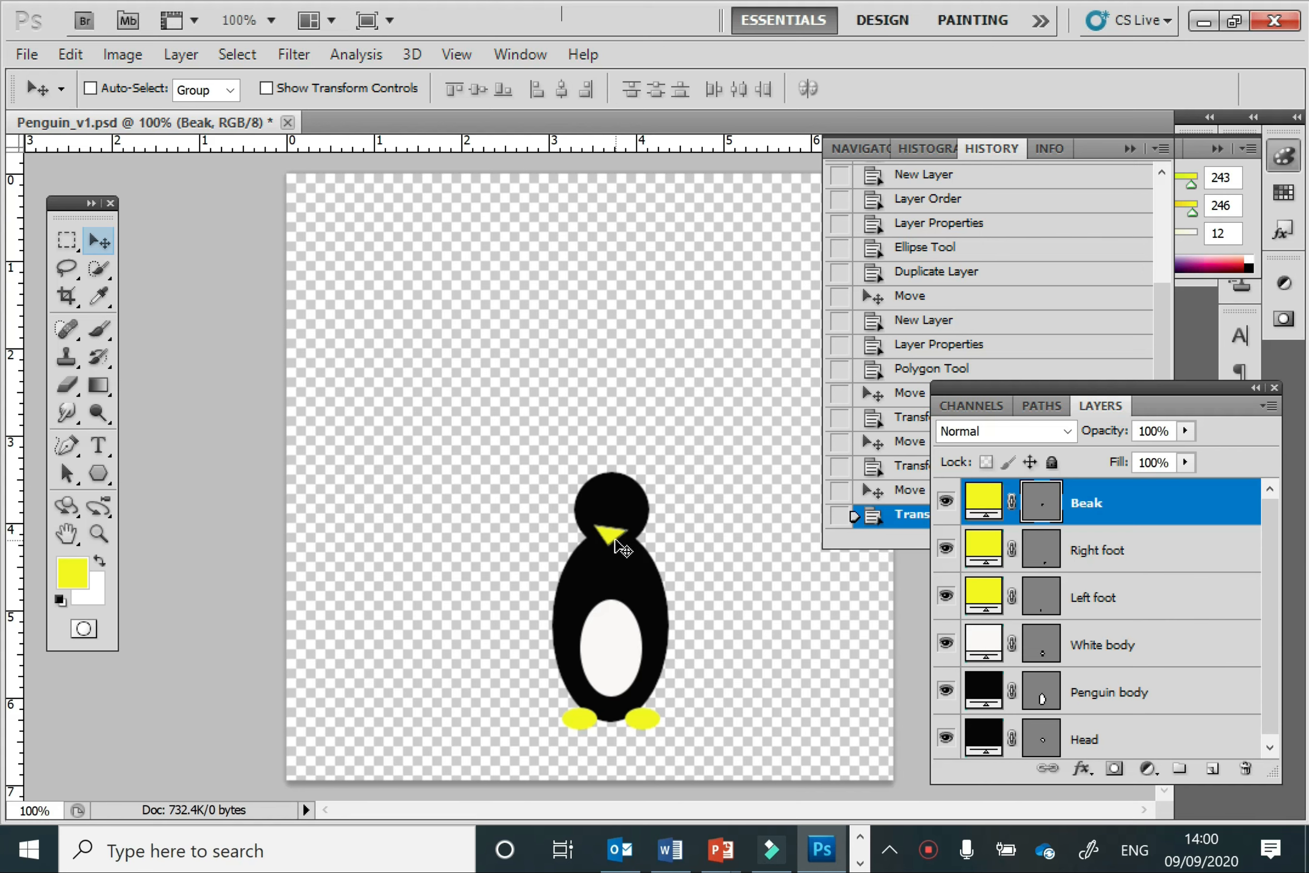
Step: Scale the beak path to about 93% width and 79% height
left_click(79, 55)
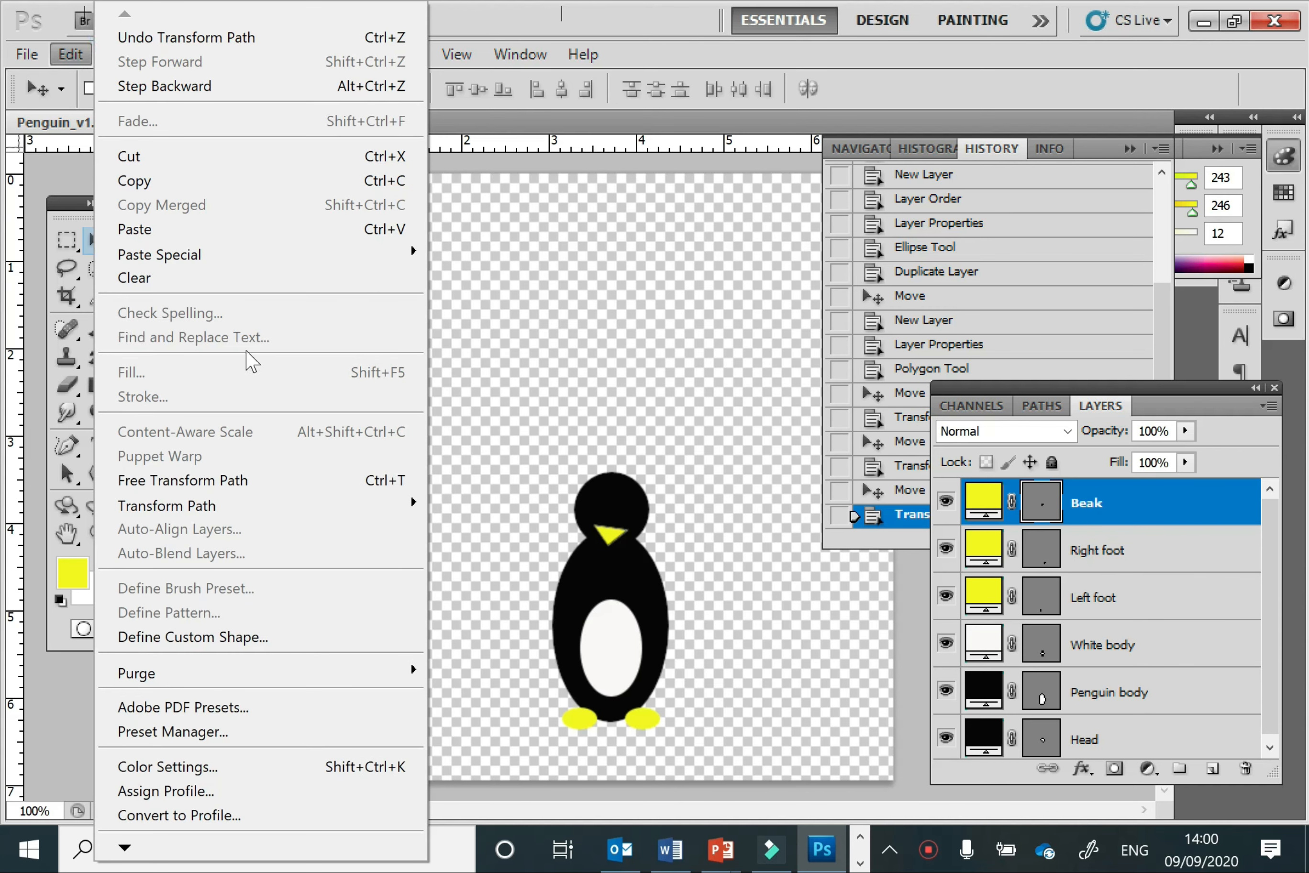
mouse_move(378, 509)
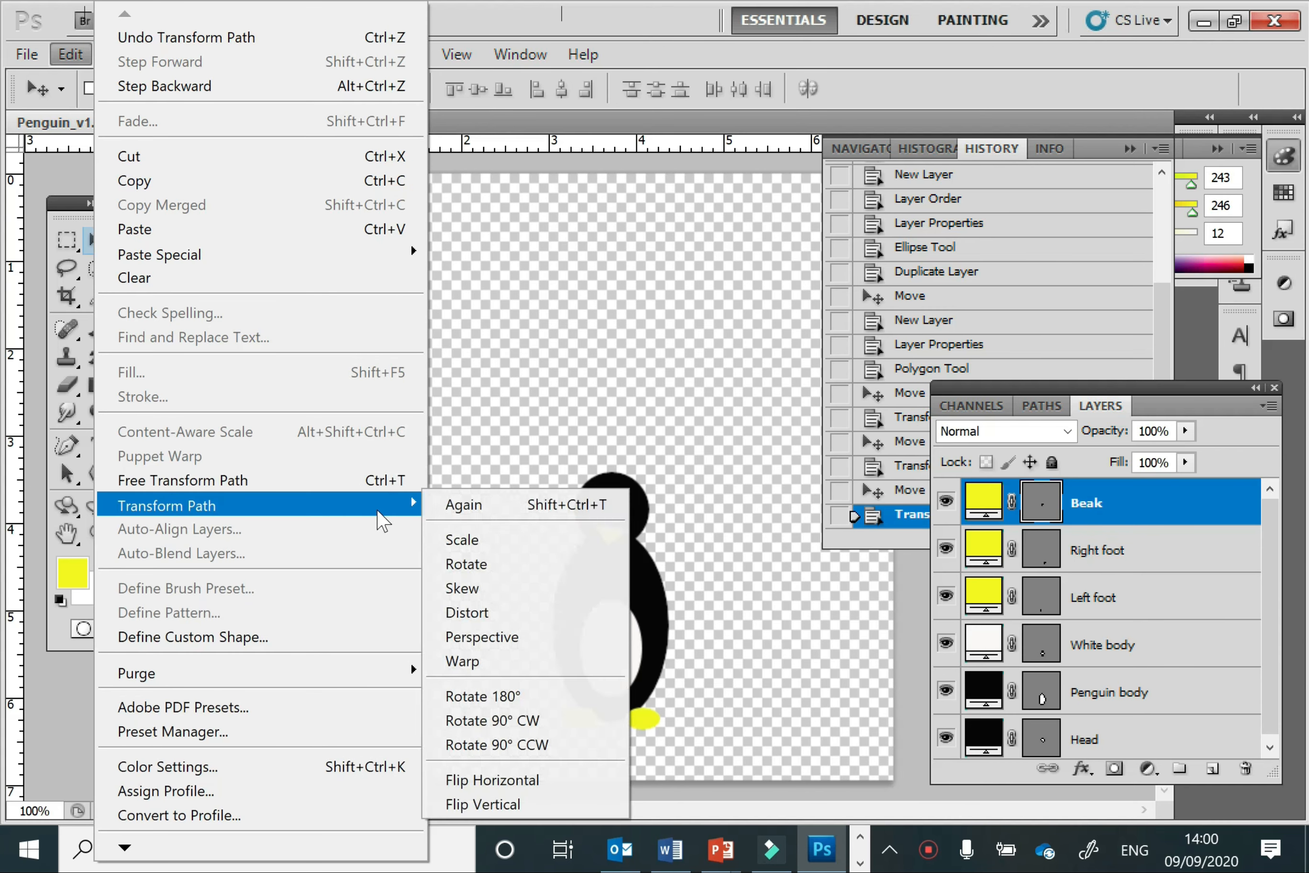
left_click(515, 541)
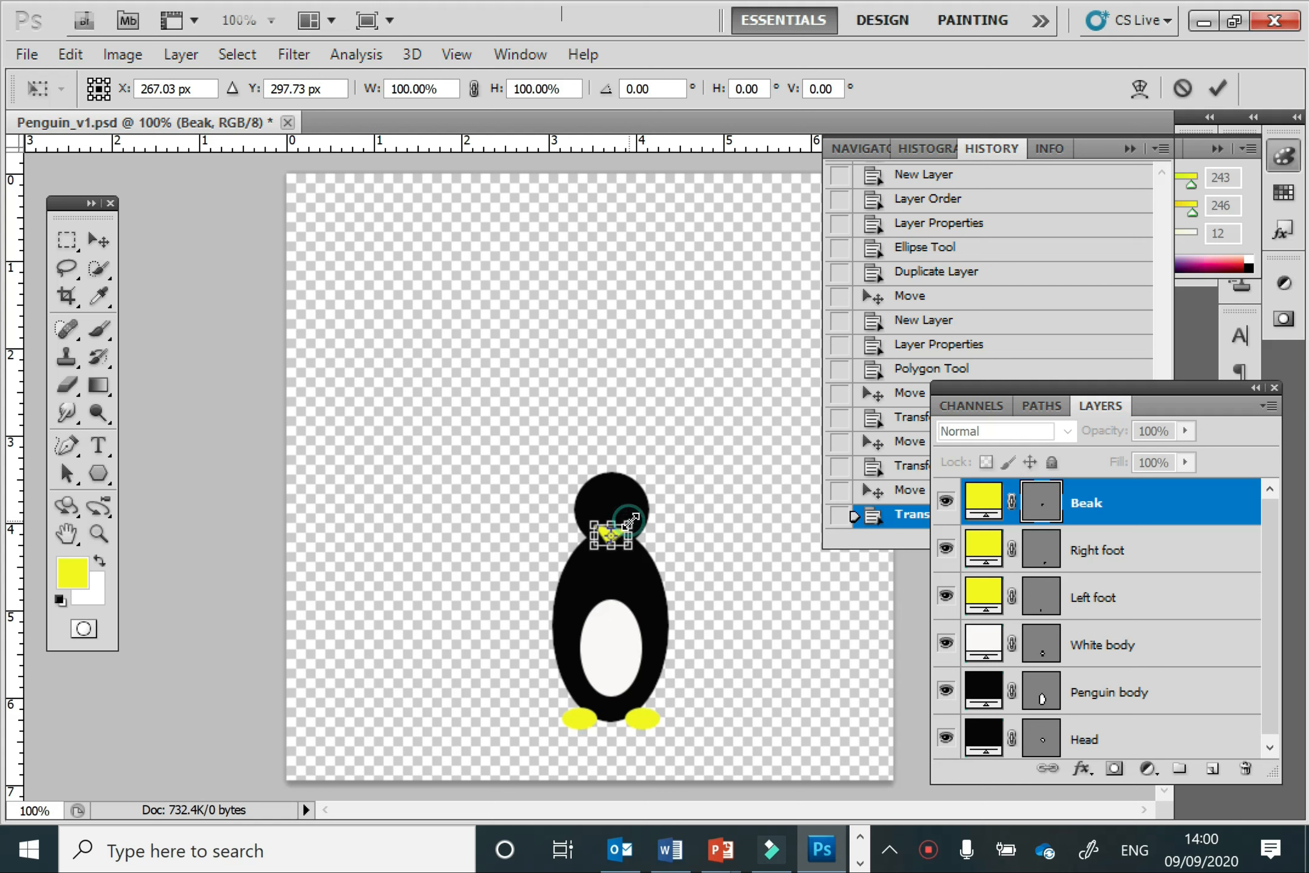
left_click_drag(632, 522, 626, 527)
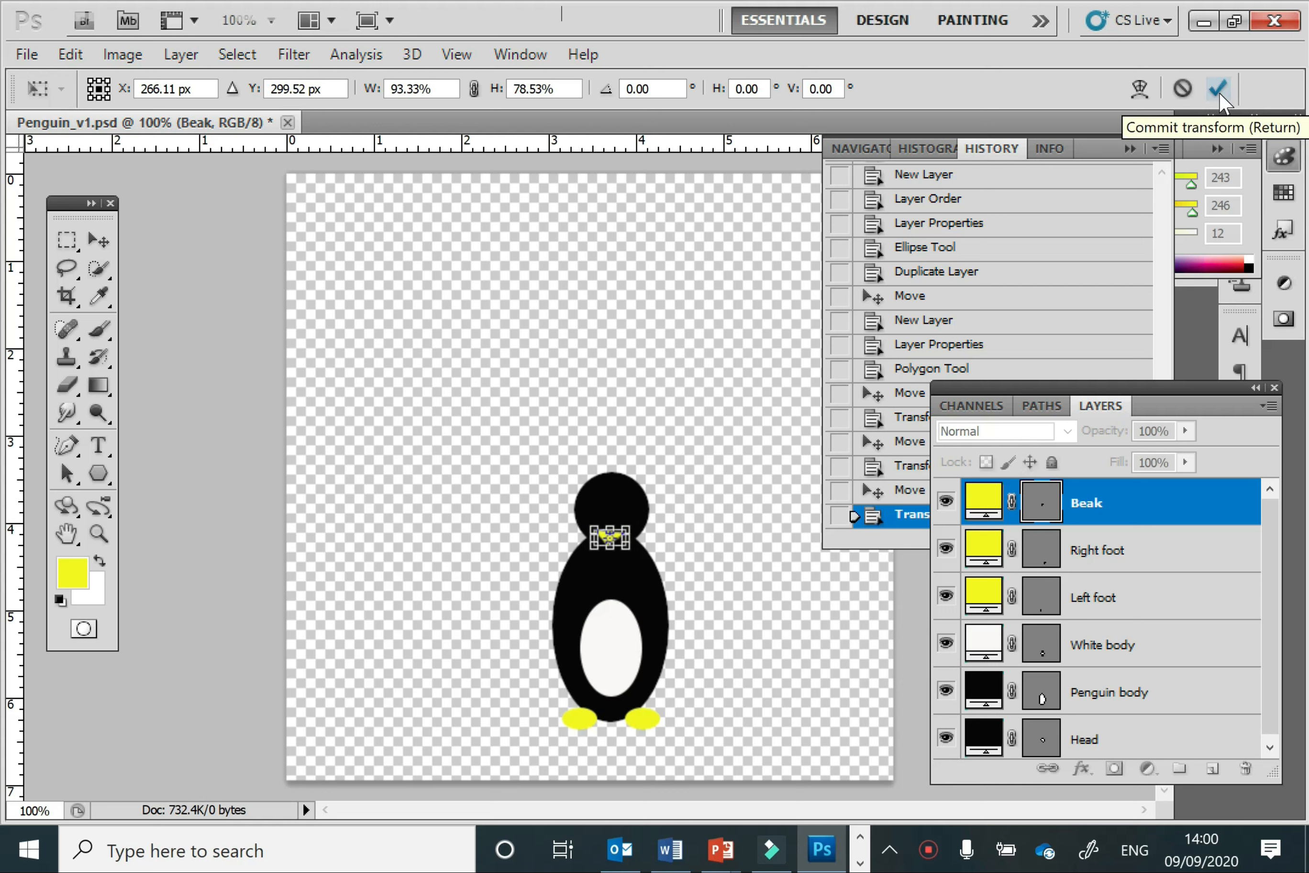
left_click(1218, 90)
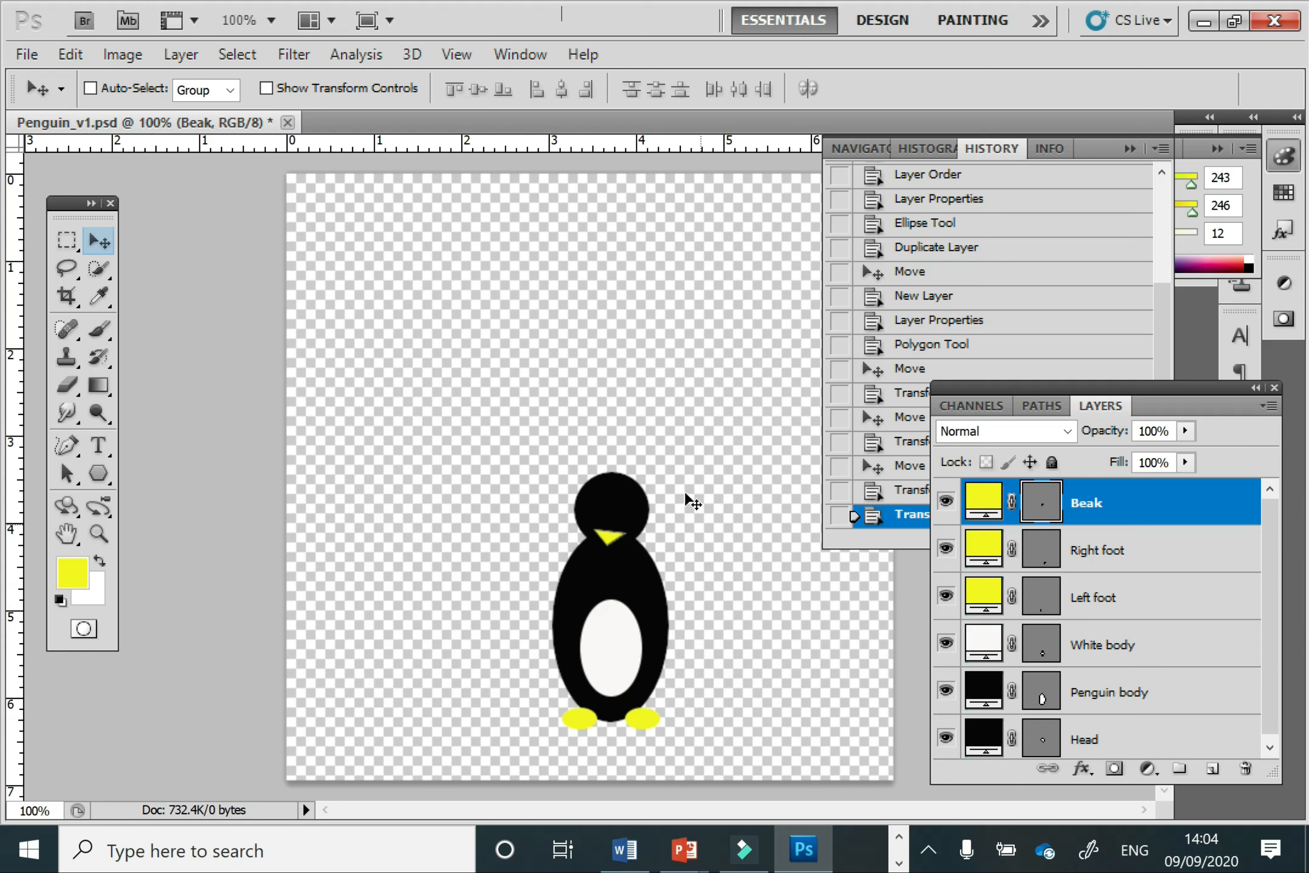
Step: Set the document's zoom level to 200%
left_click(39, 810)
key("BackSpace")
type("2")
key("BackSpace")
key("BackSpace")
key("BackSpace")
type("200")
key("Return")
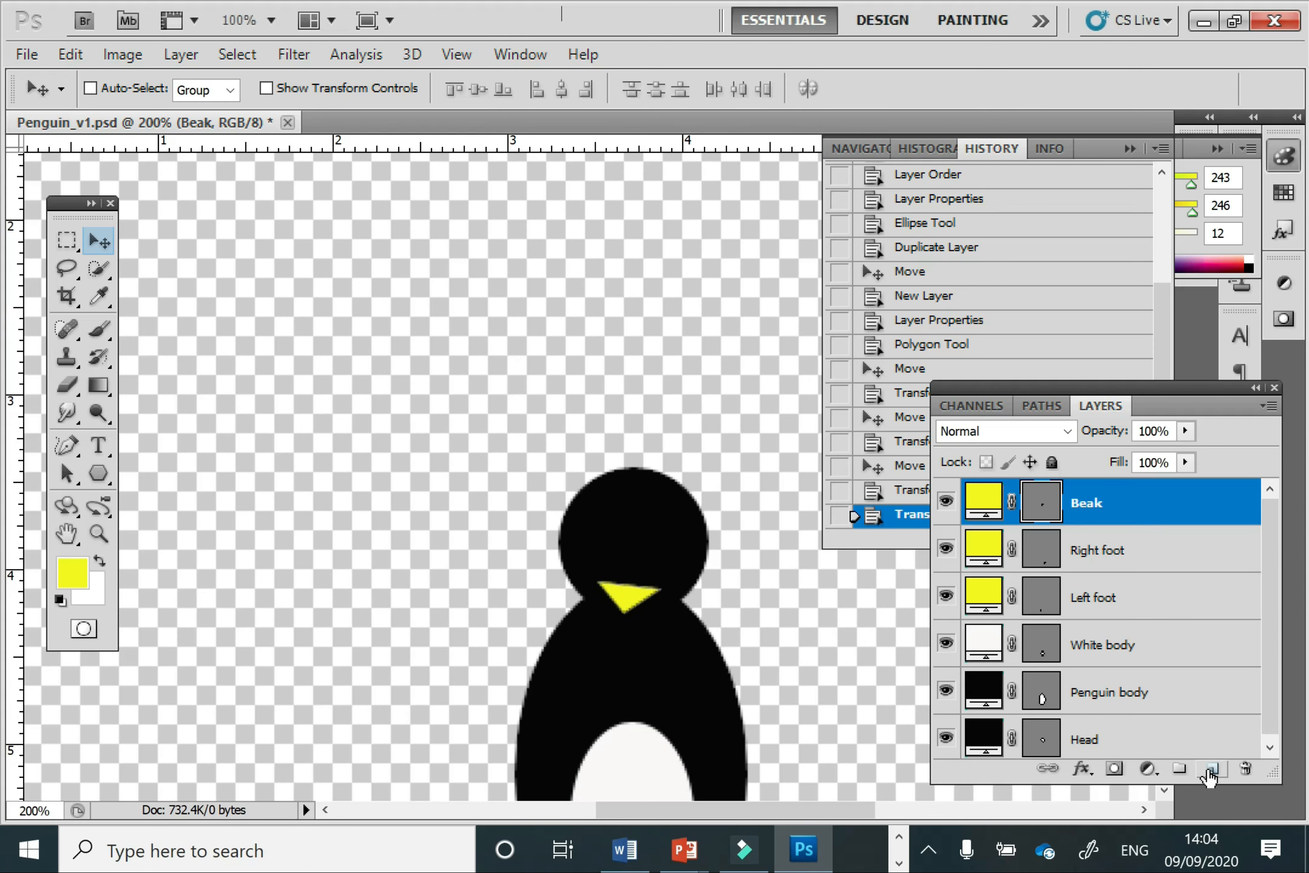
Step: Add a new layer above the Beak layer and name it "Left eye" in its layer properties
left_click(1211, 769)
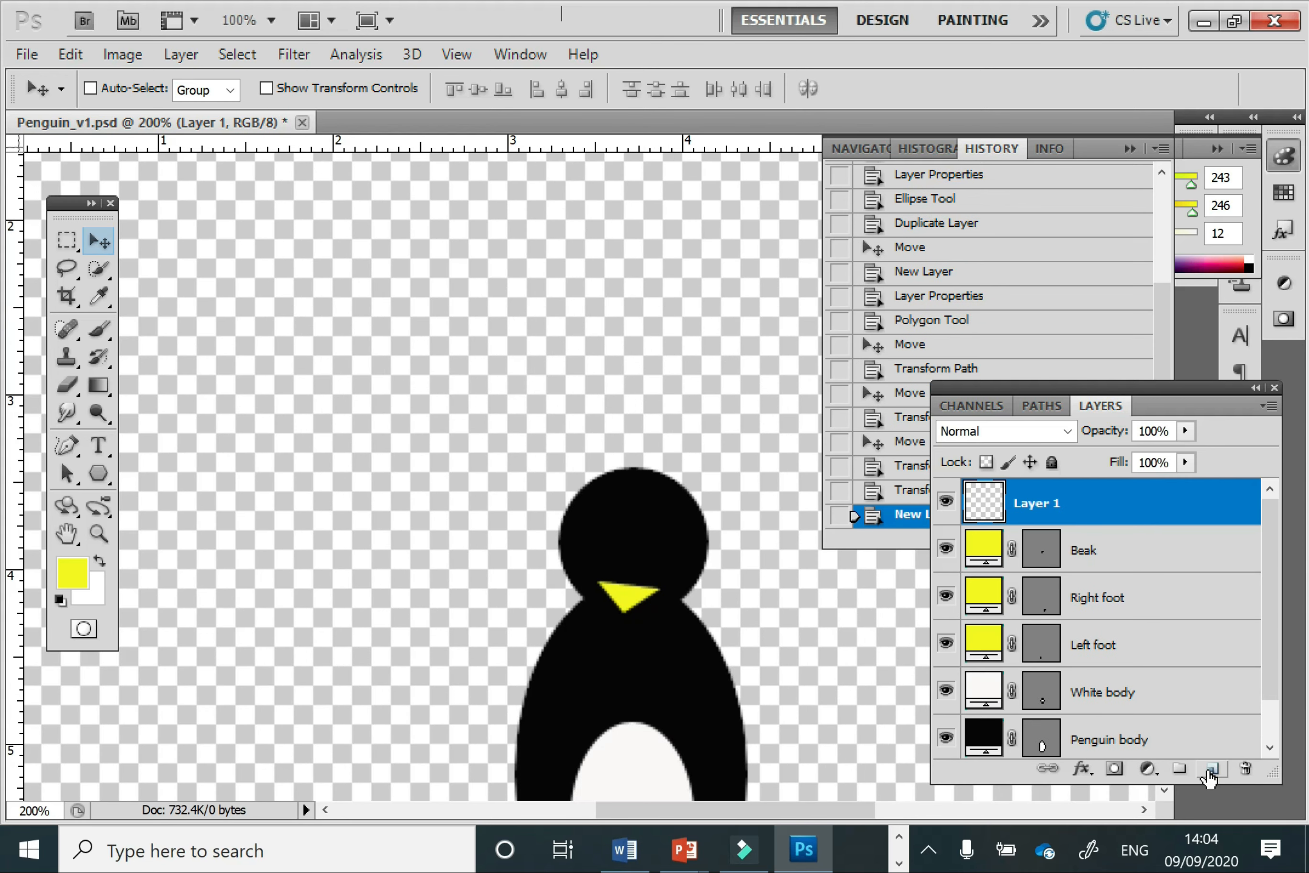
right_click(1120, 498)
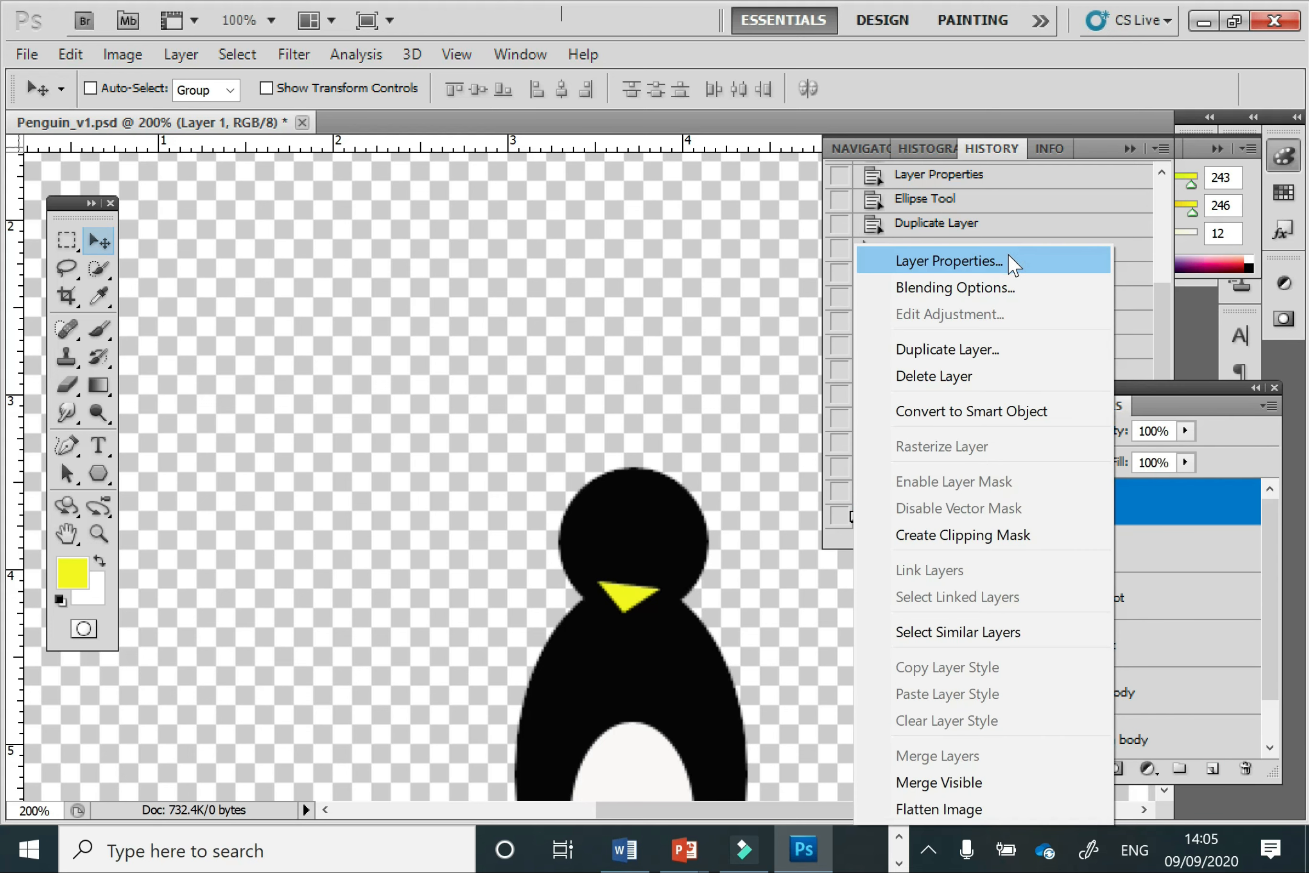
left_click(950, 261)
type("Left ey")
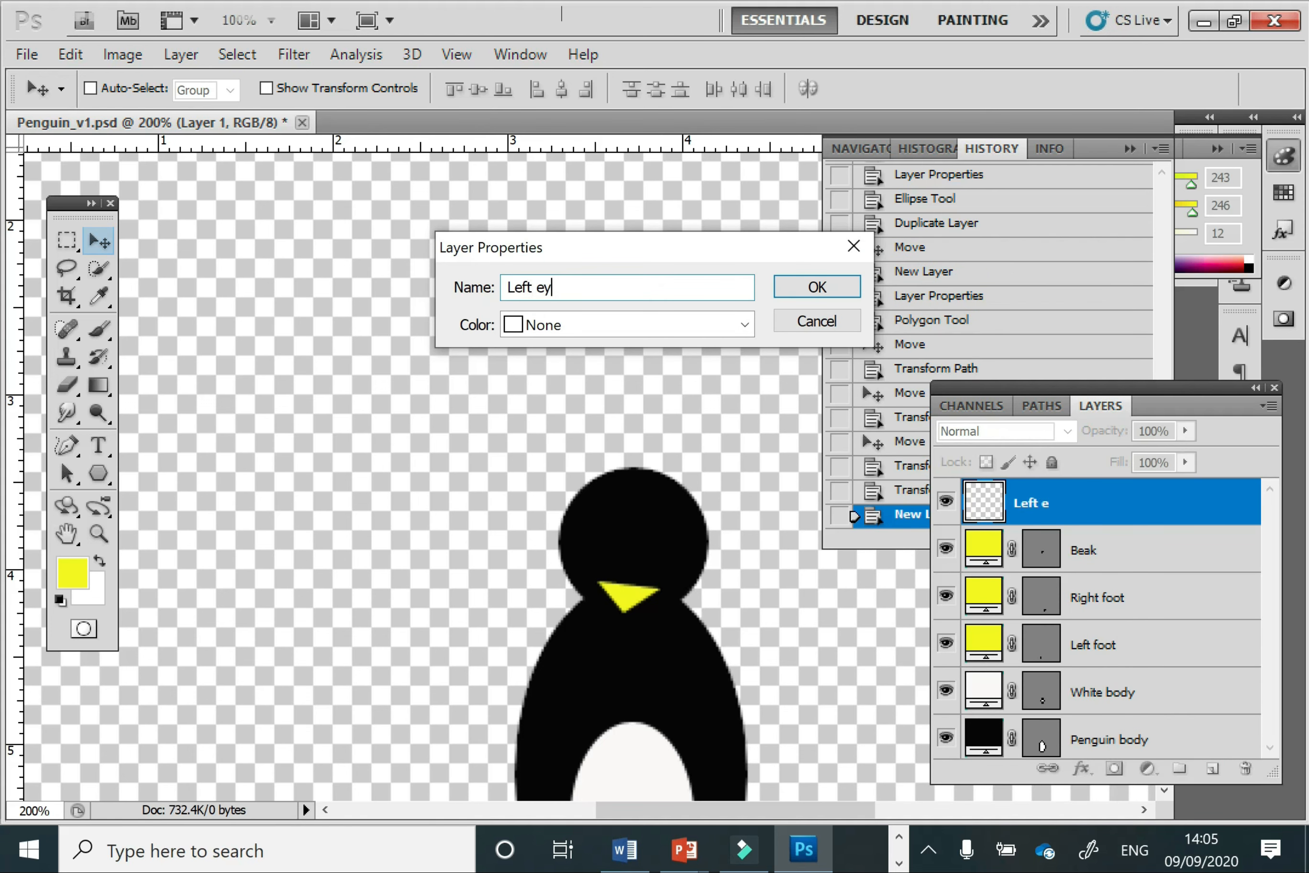
type("e")
left_click(801, 288)
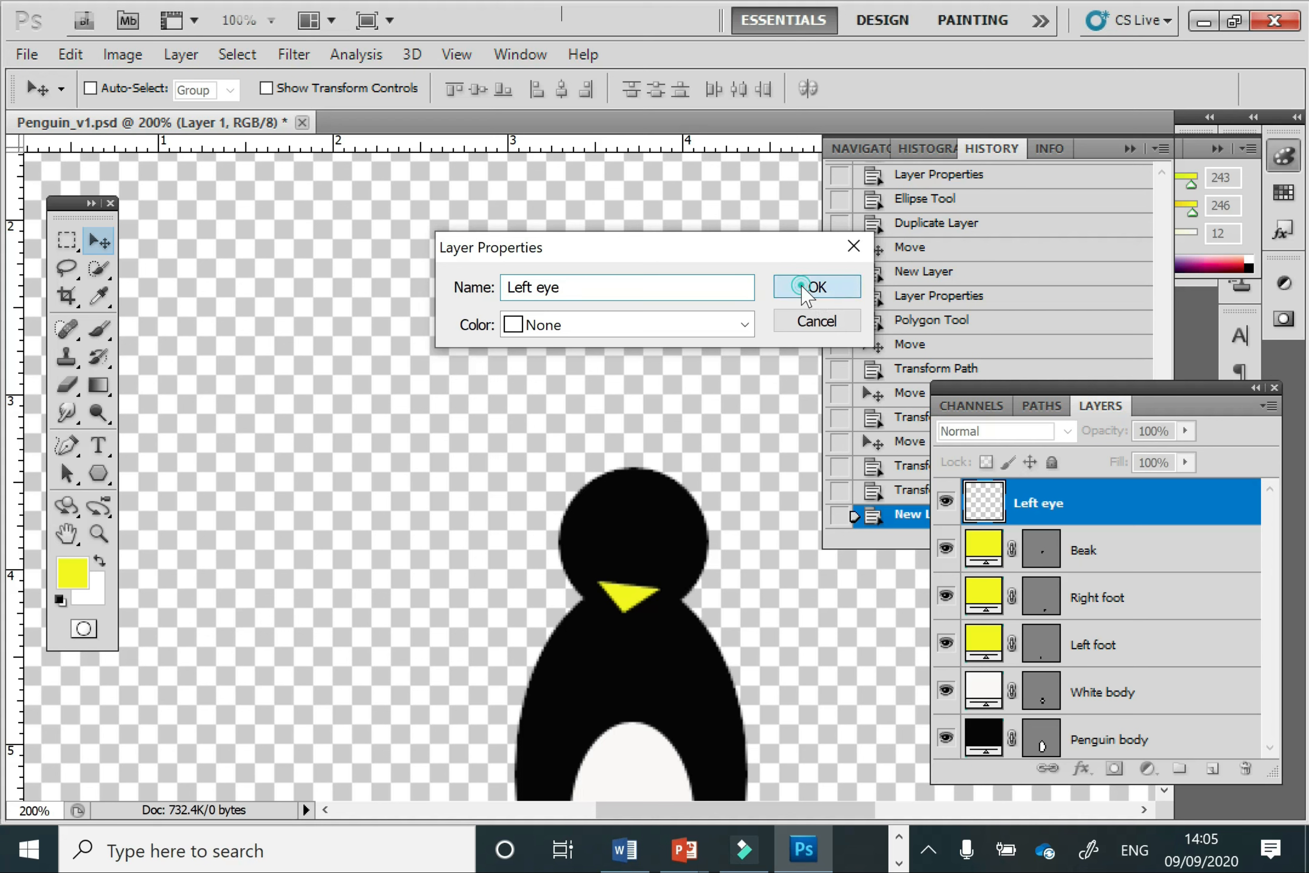
Step: Draw an off-white (RGB 251, 251, 250) circle about 0.2 inches across on the Left eye layer, on the left side of the head above the beak
left_click(104, 477)
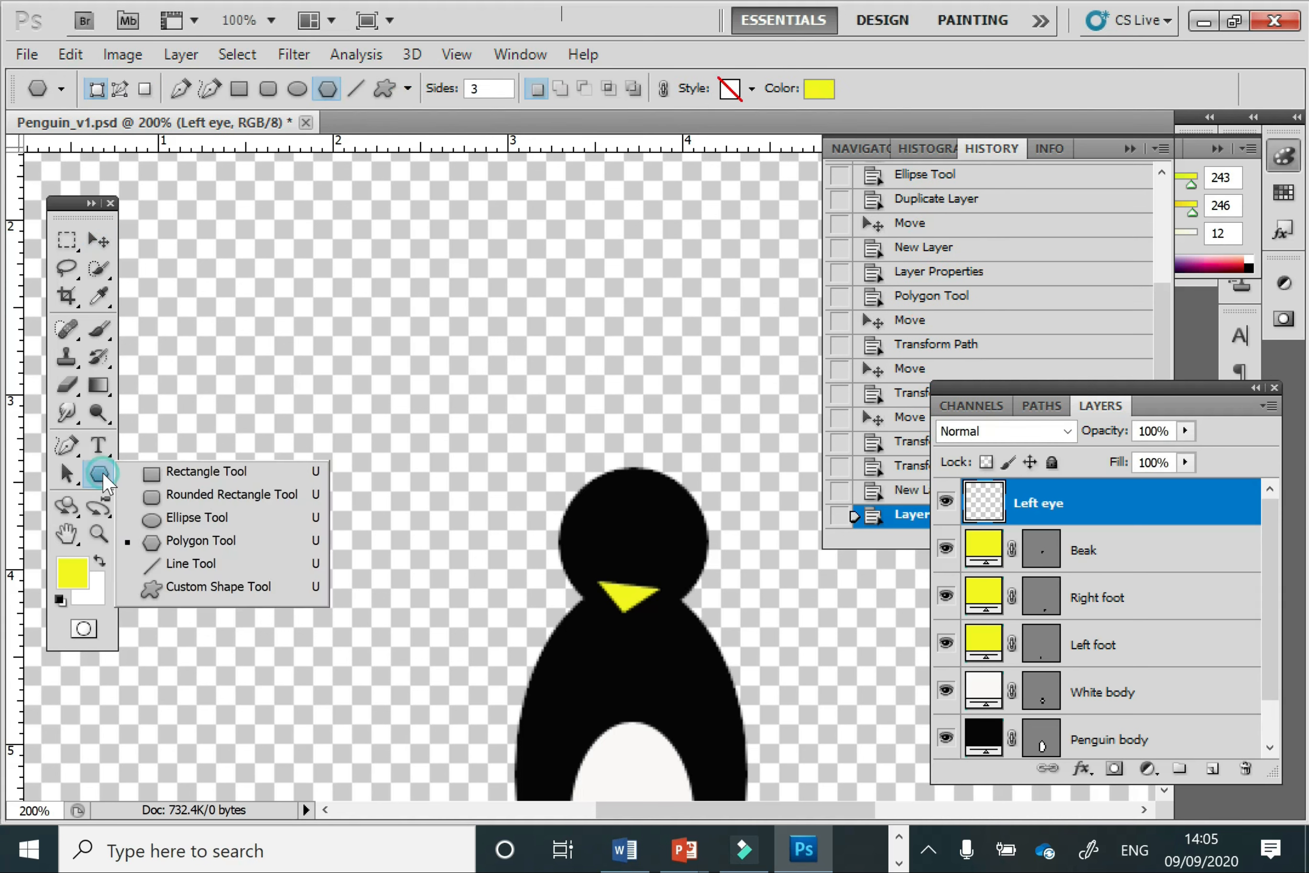
left_click(161, 517)
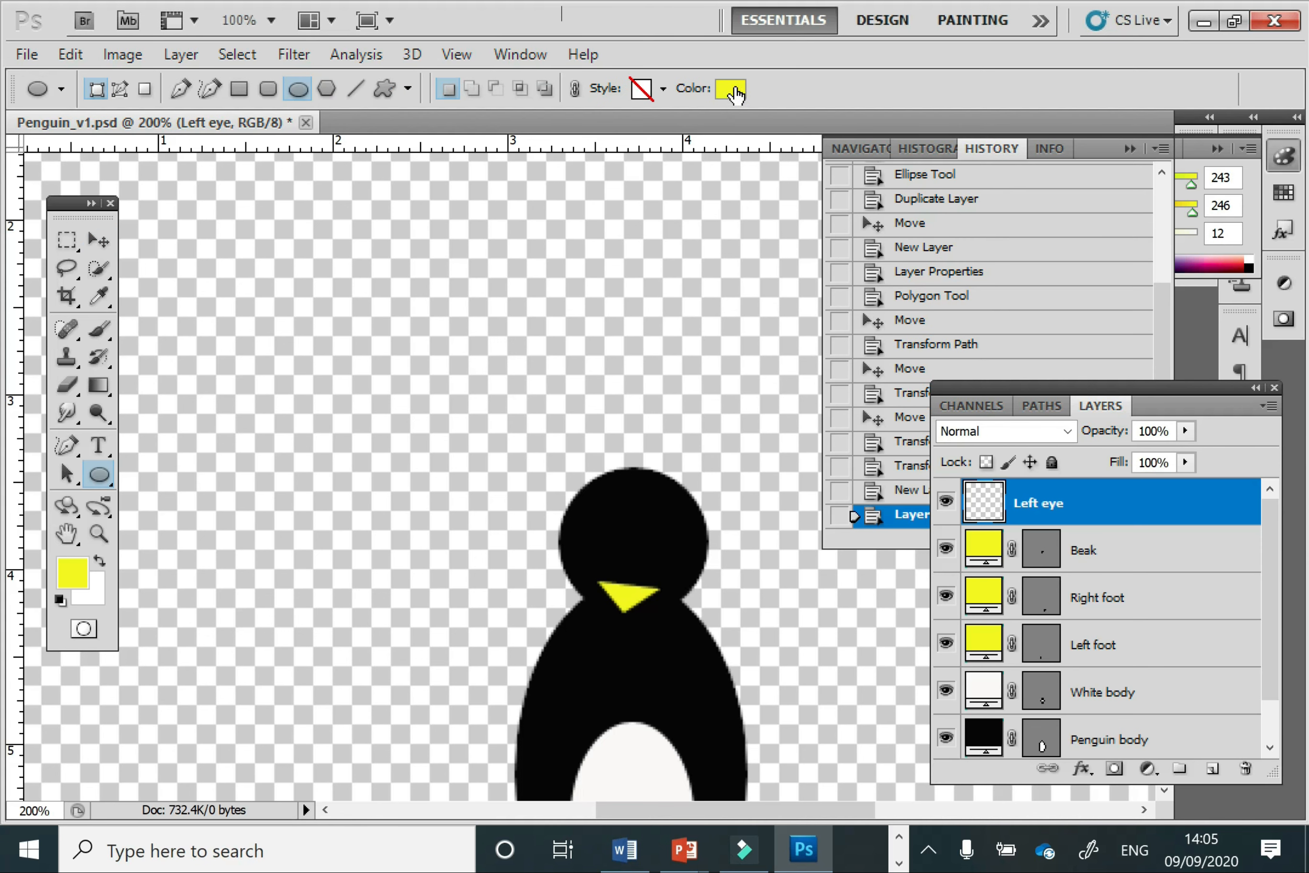
left_click(732, 91)
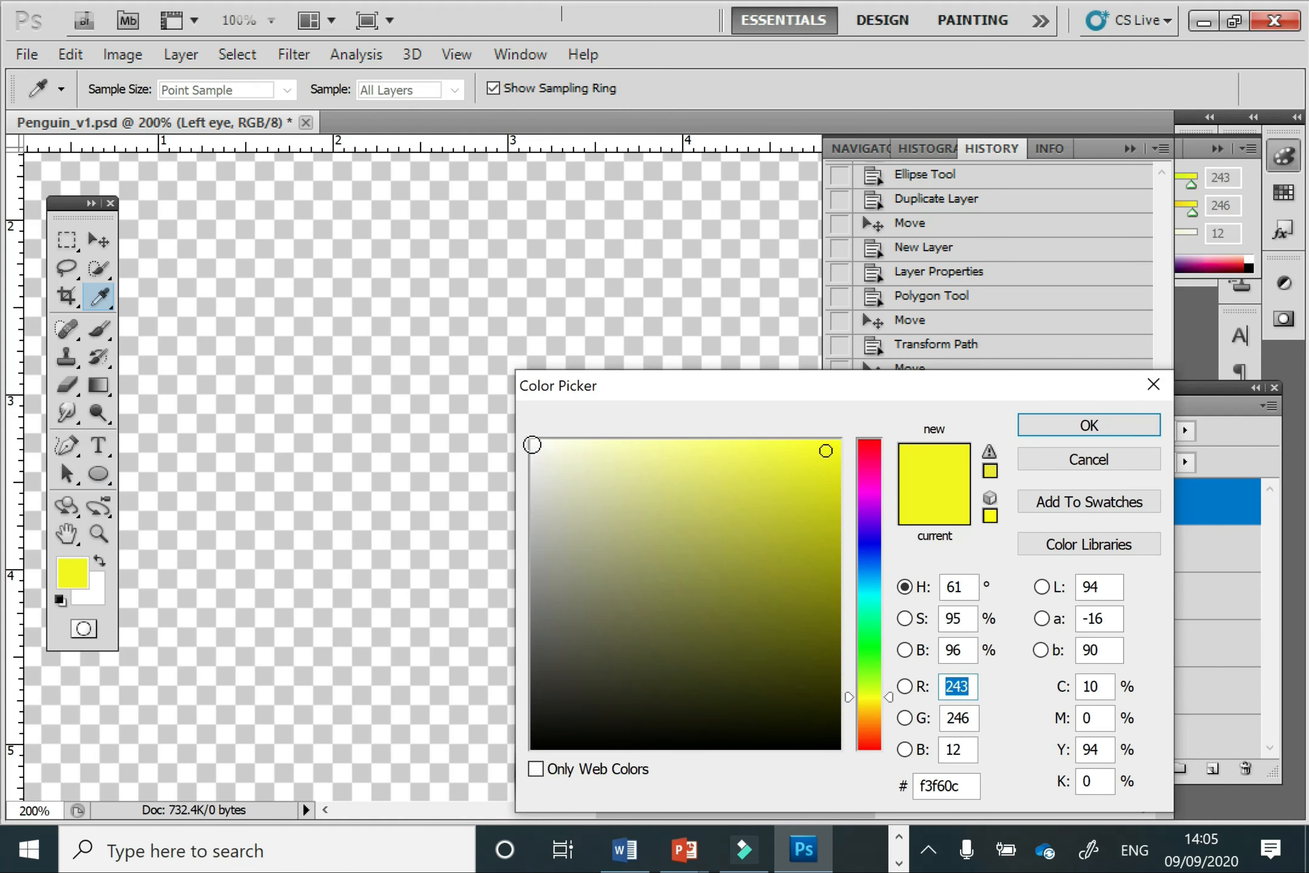
left_click(532, 444)
left_click(1068, 426)
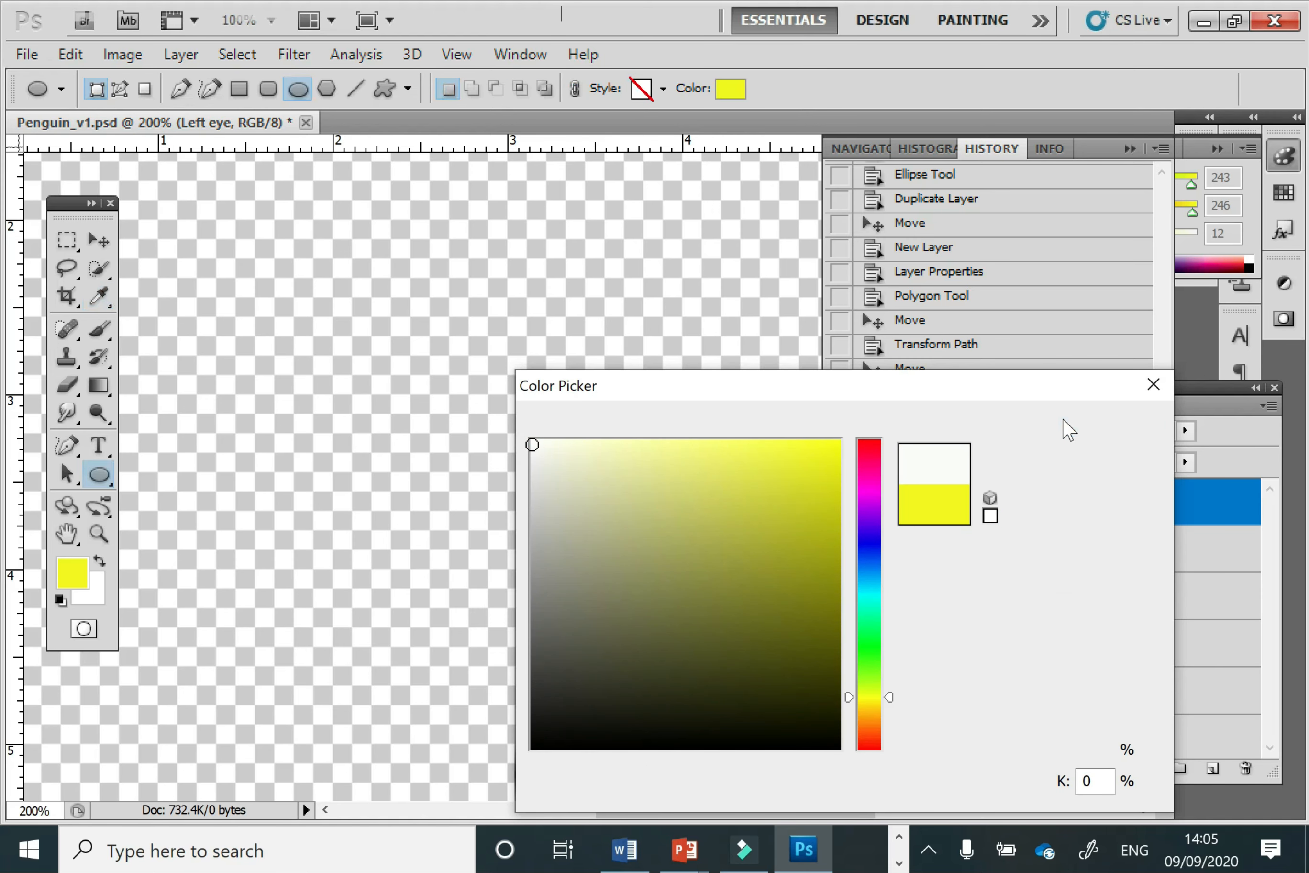
left_click_drag(596, 511, 629, 544)
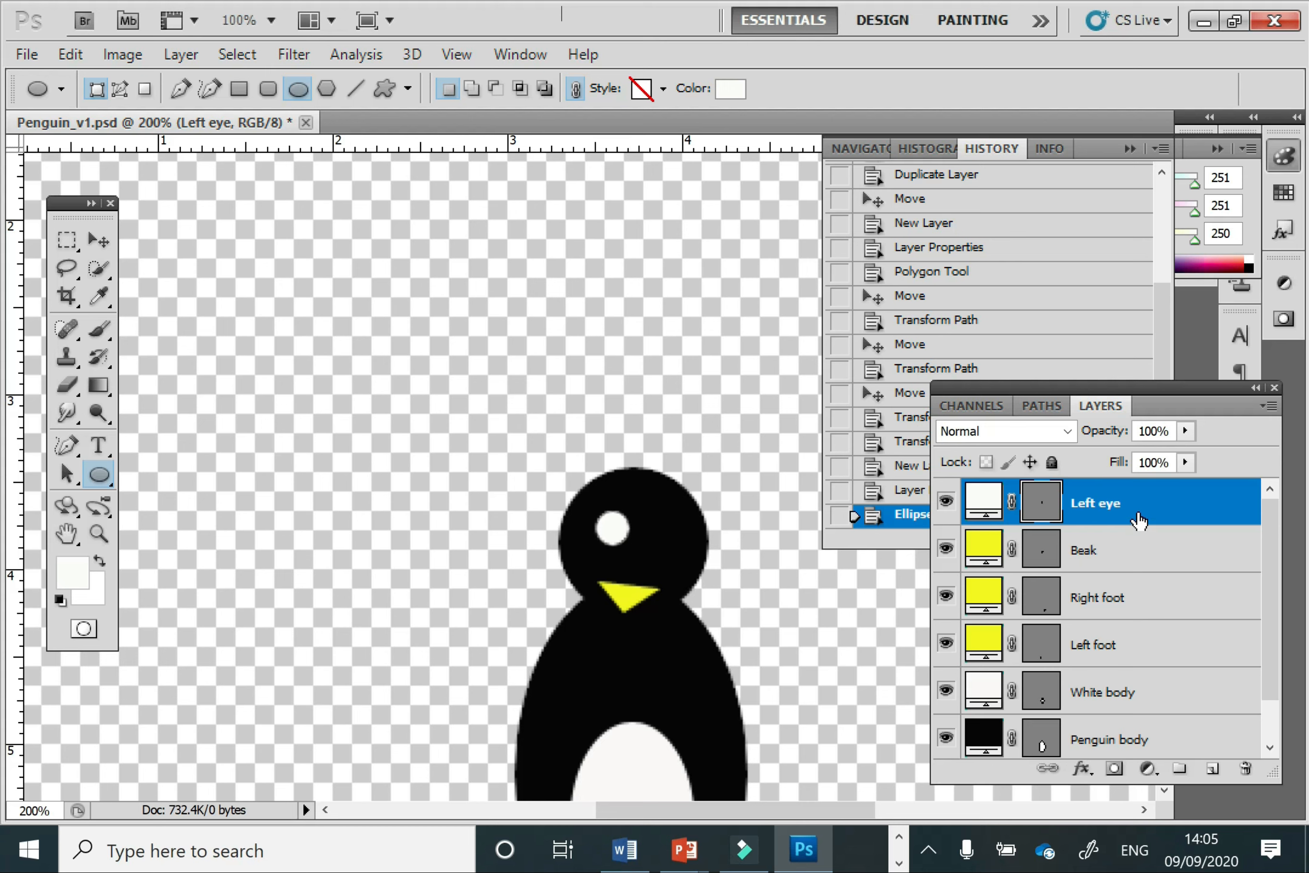
Step: Duplicate the Left eye layer within Penguin_v1.psd and name the copy "Right eye"
right_click(1139, 521)
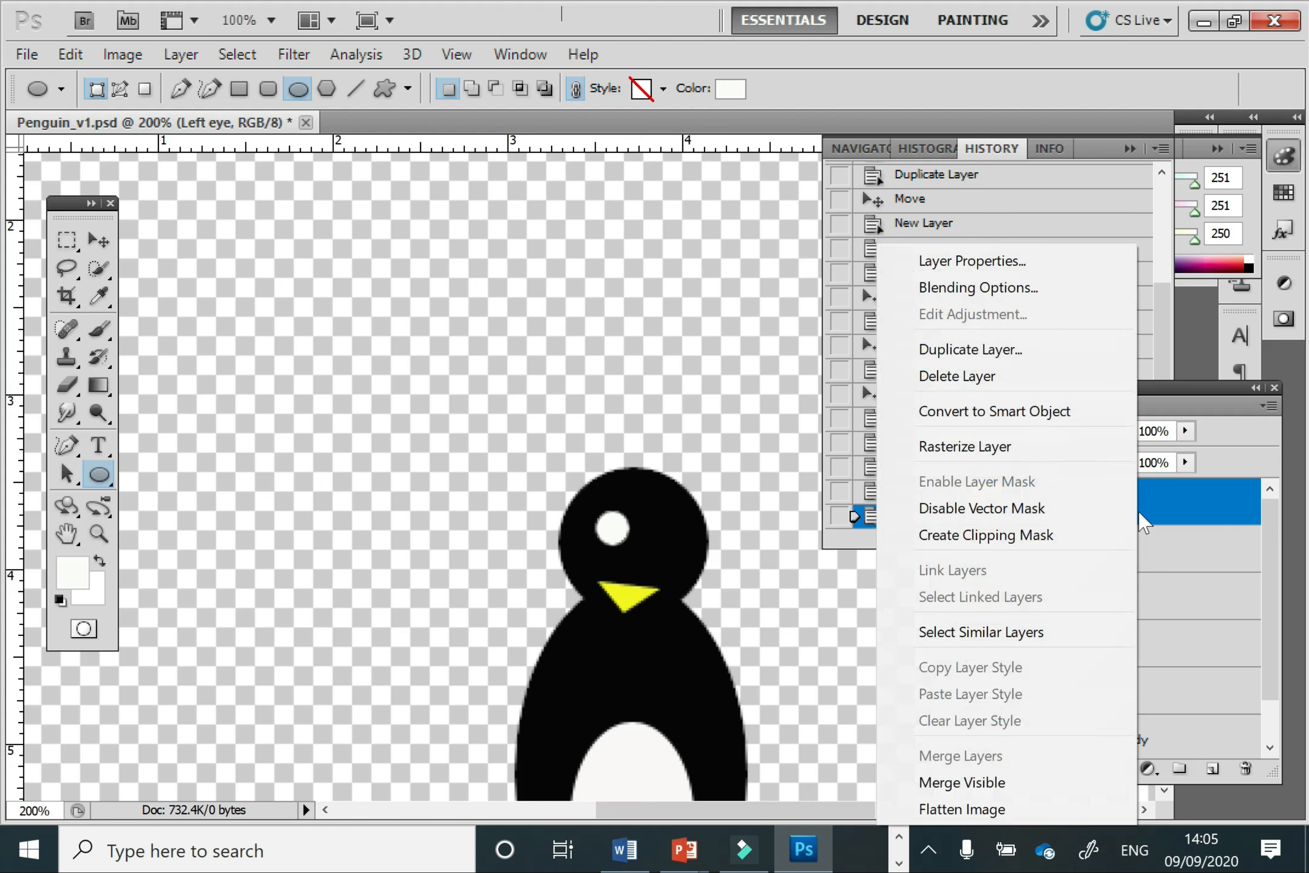
left_click(995, 350)
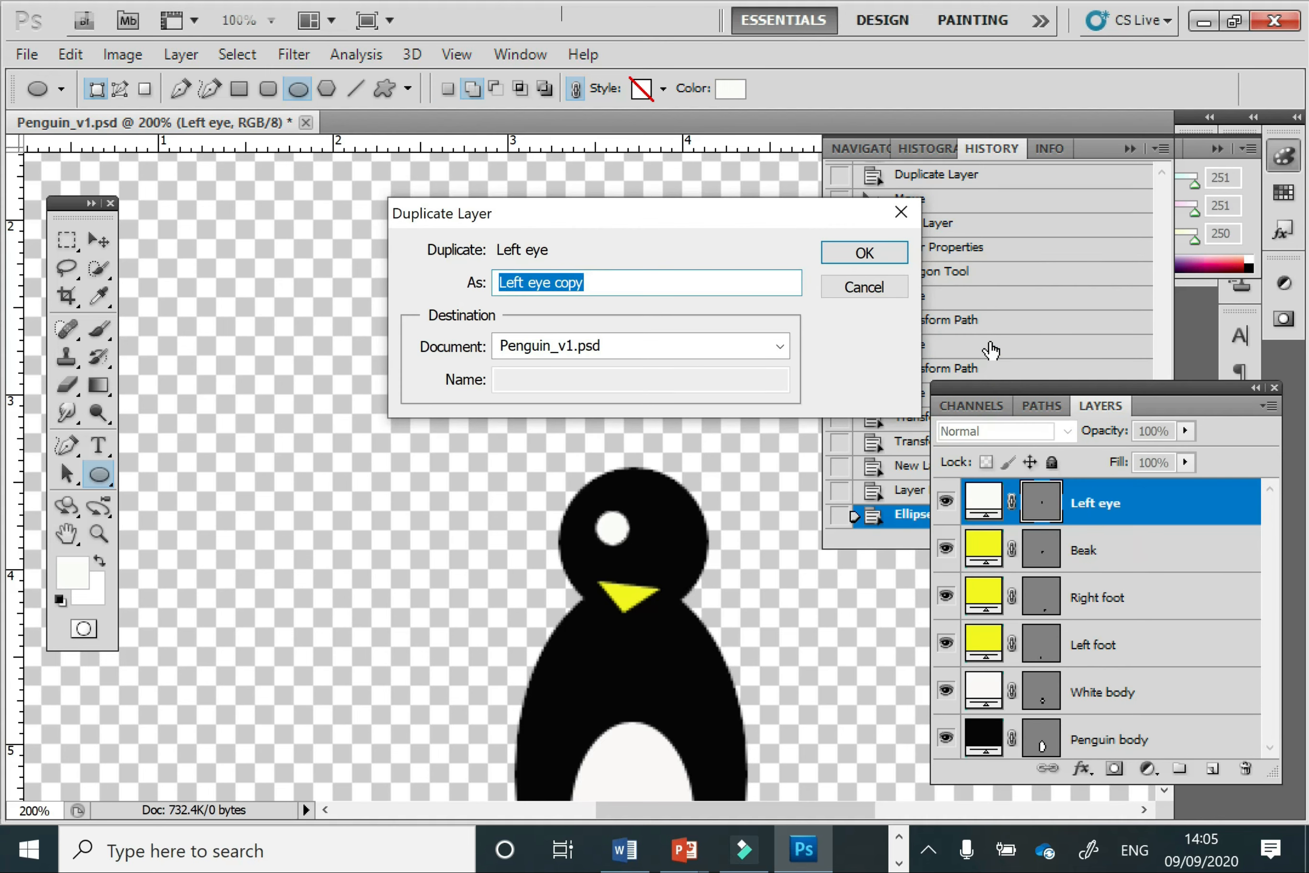
type("Right eye")
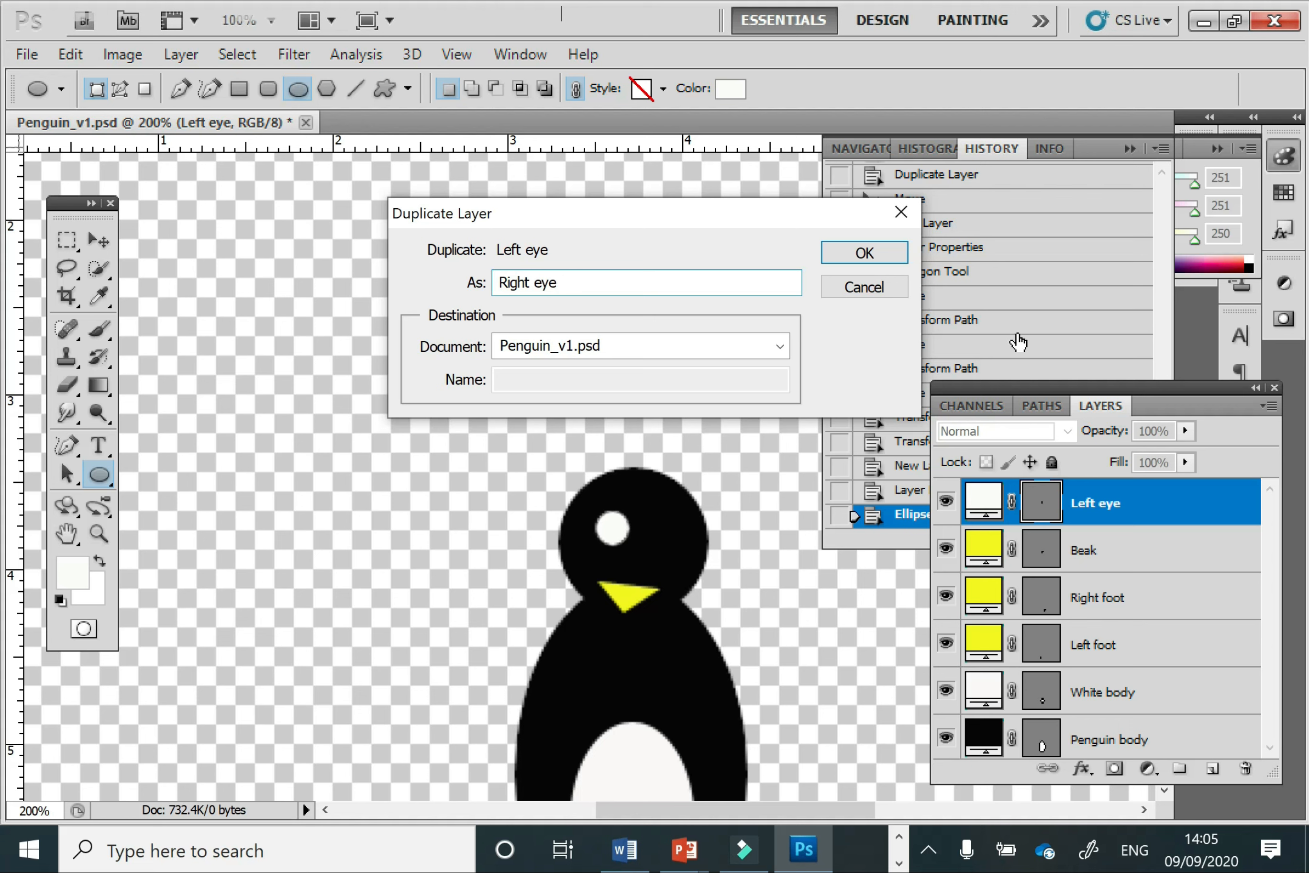
left_click(854, 253)
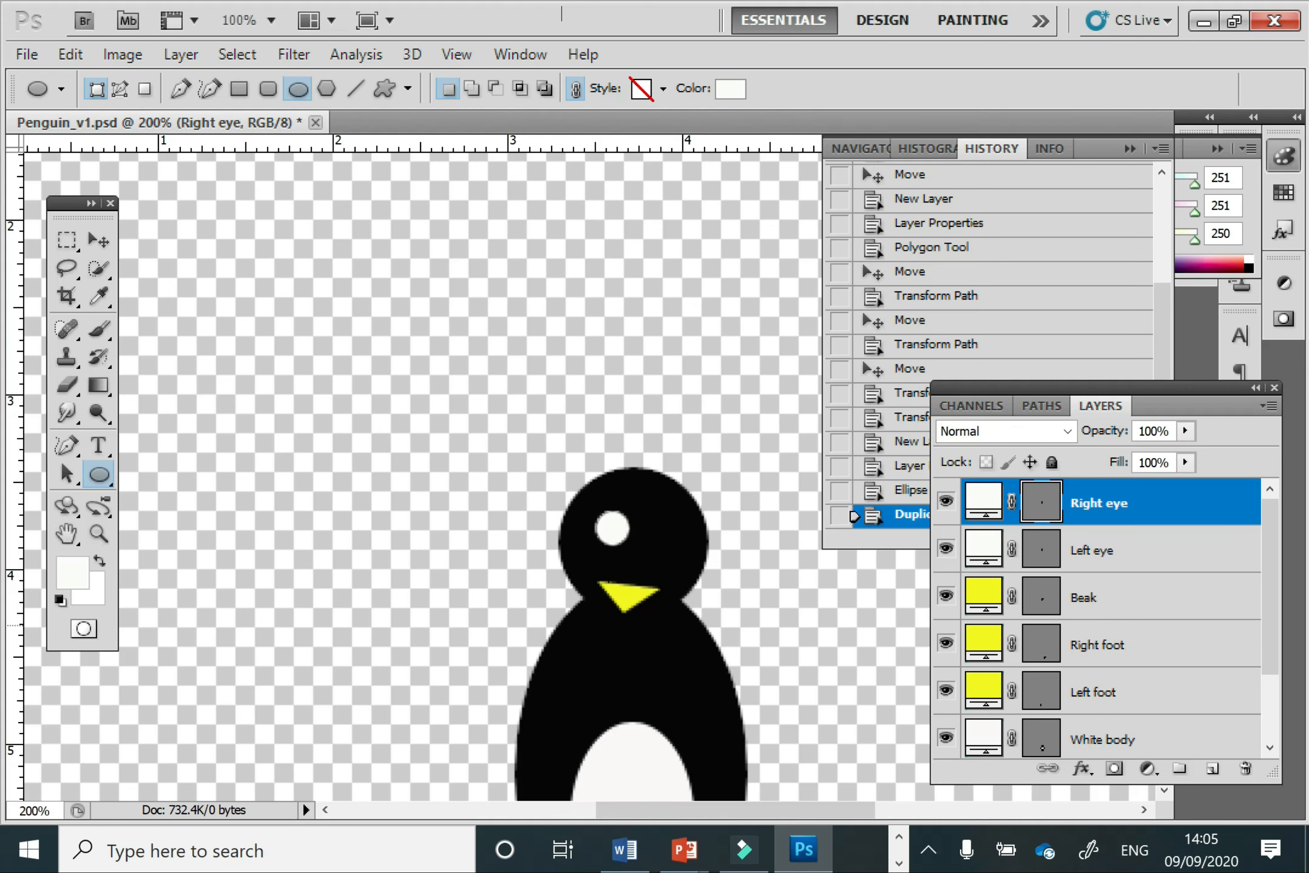
Step: Move the Right eye circle to the right side of the head, level with the left eye, and set the document's zoom to 100%
left_click(101, 245)
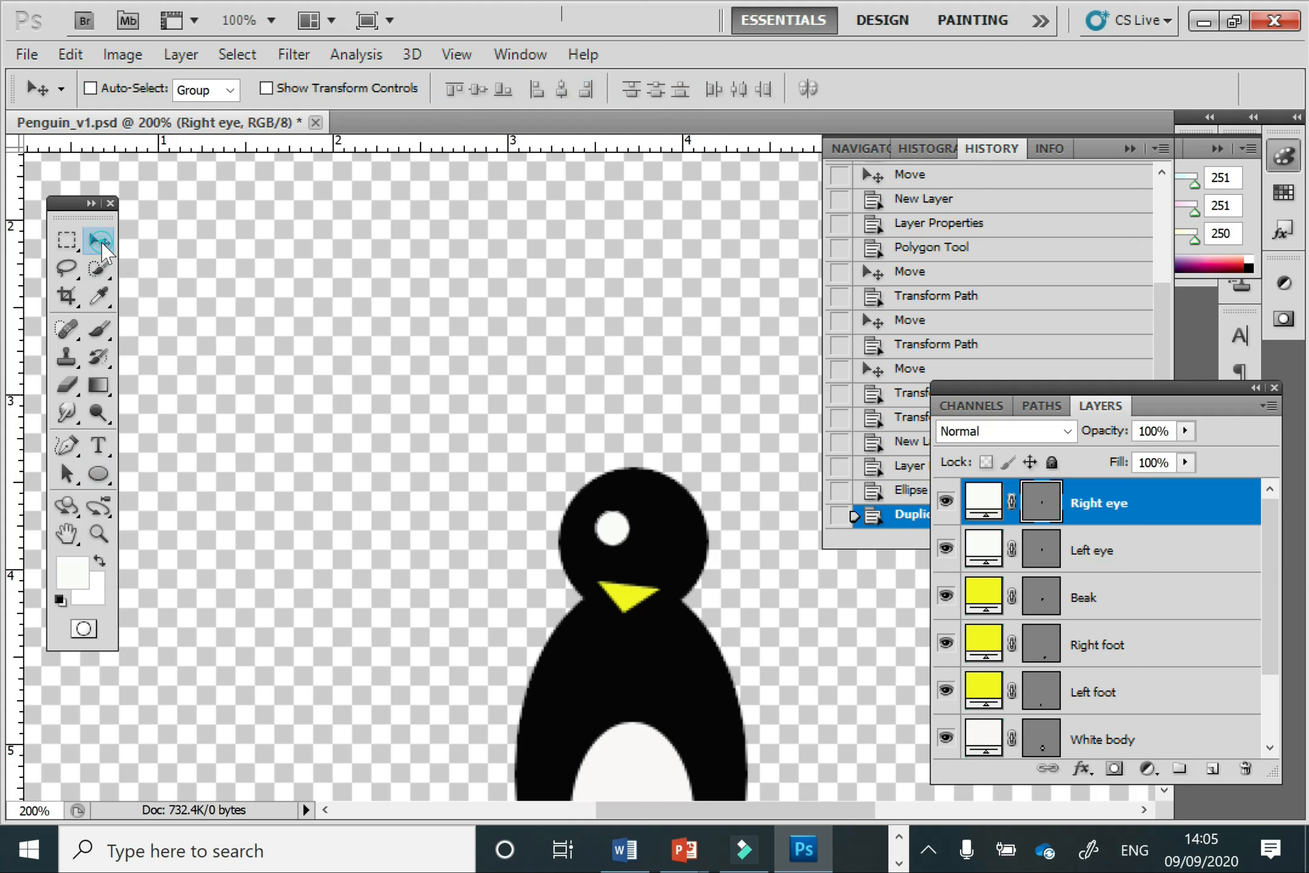
left_click_drag(620, 529, 665, 541)
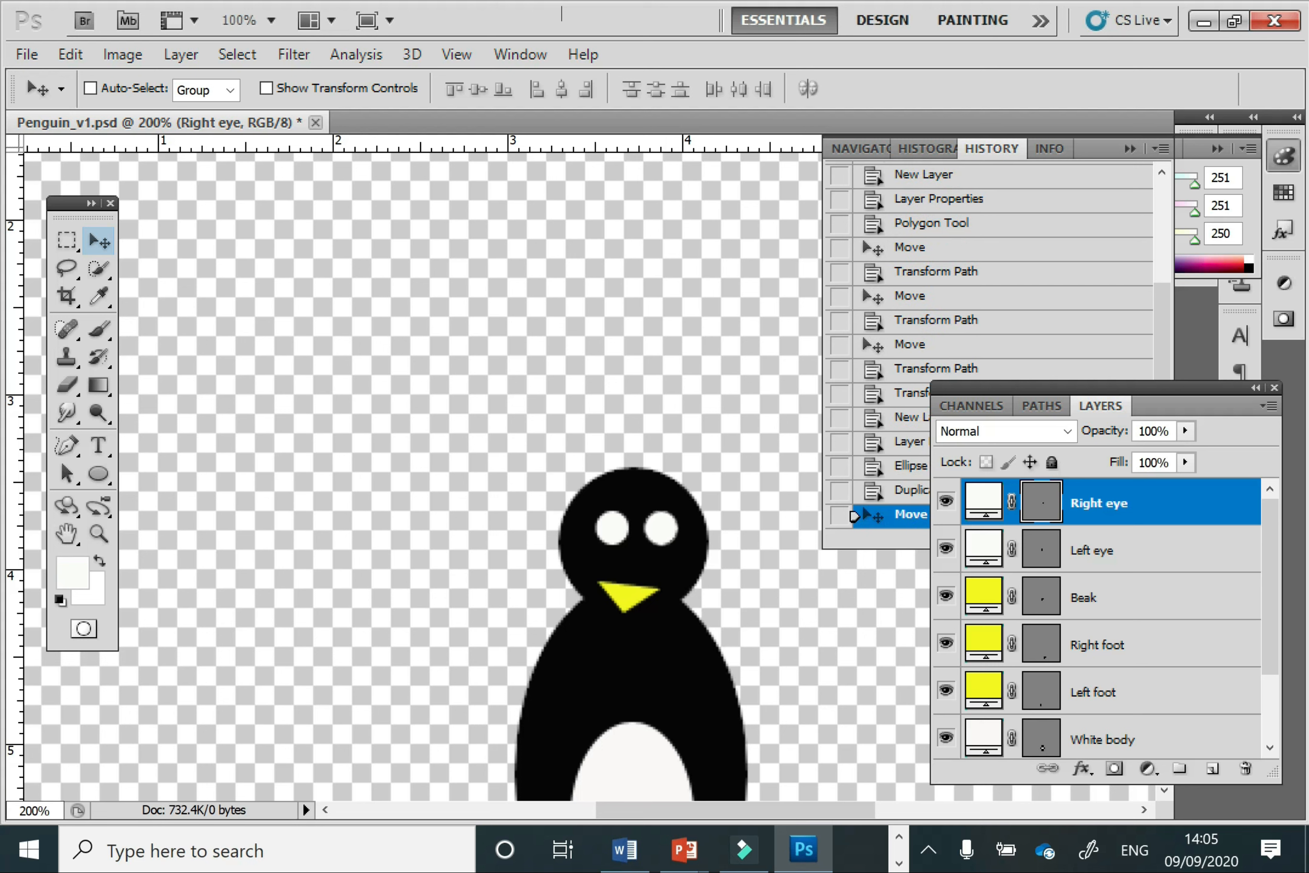
left_click(35, 810)
key("BackSpace")
key("BackSpace")
key("BackSpace")
type("100")
key("Return")
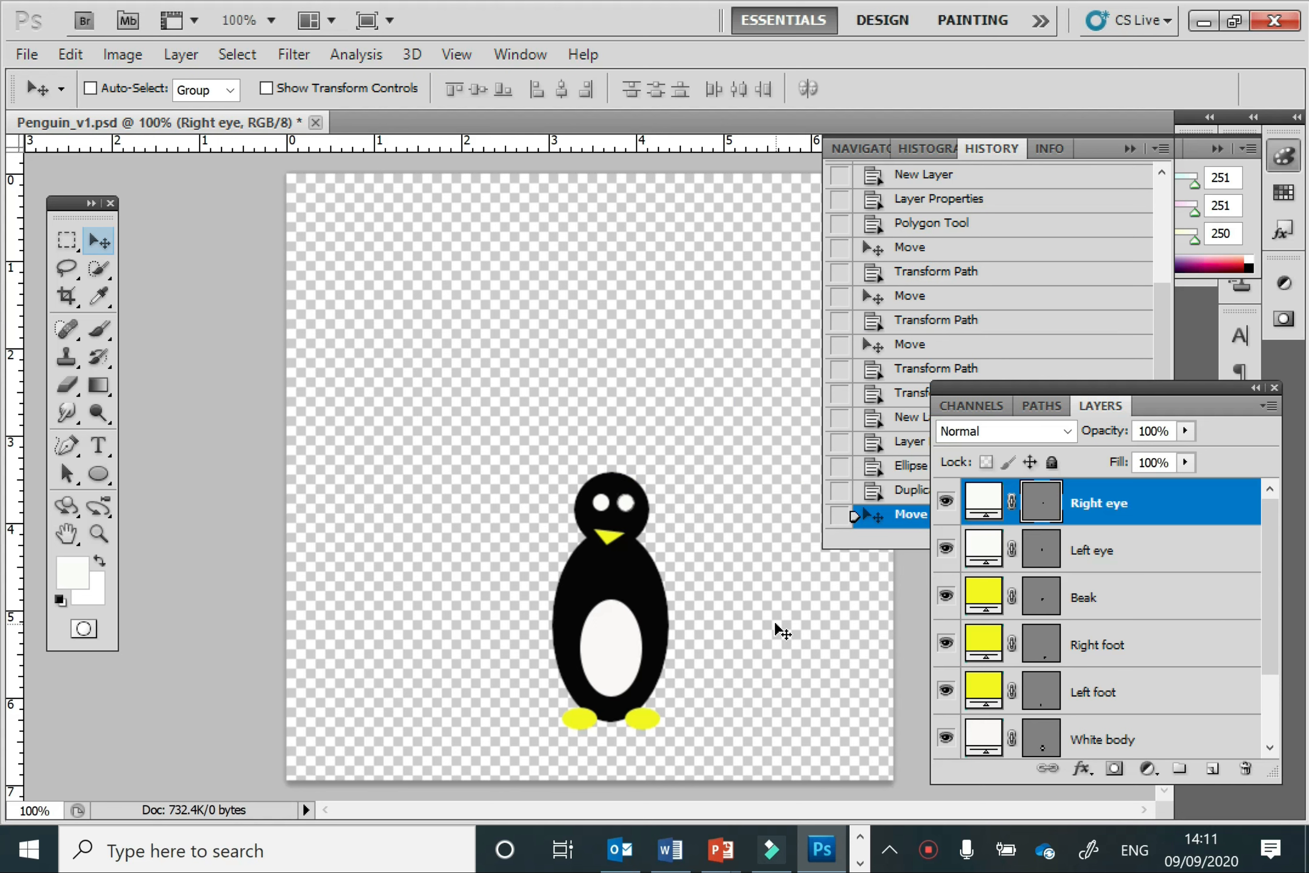
Step: Add a new layer above the Right eye layer and name it "Left wing" in its layer properties
left_click(1213, 771)
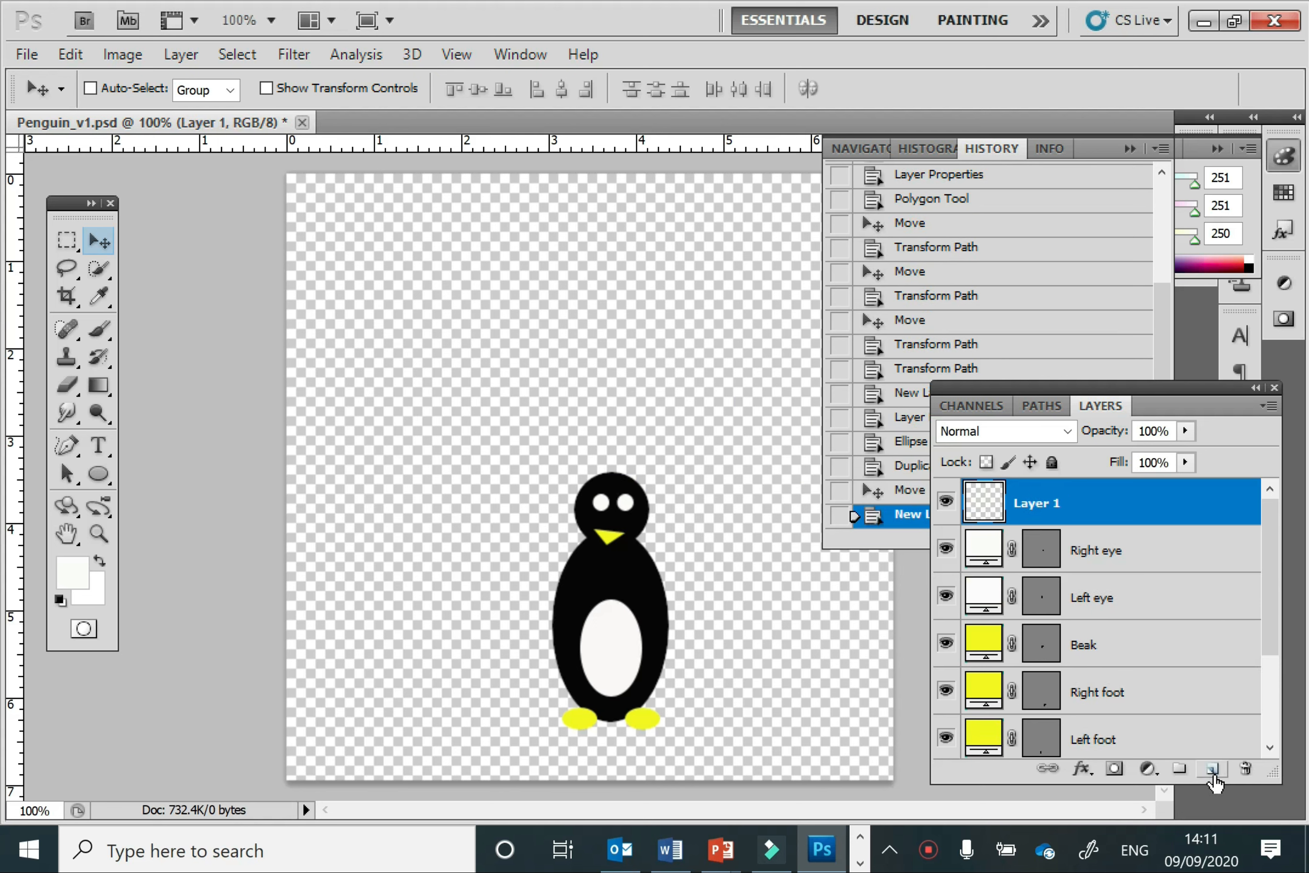
right_click(1128, 511)
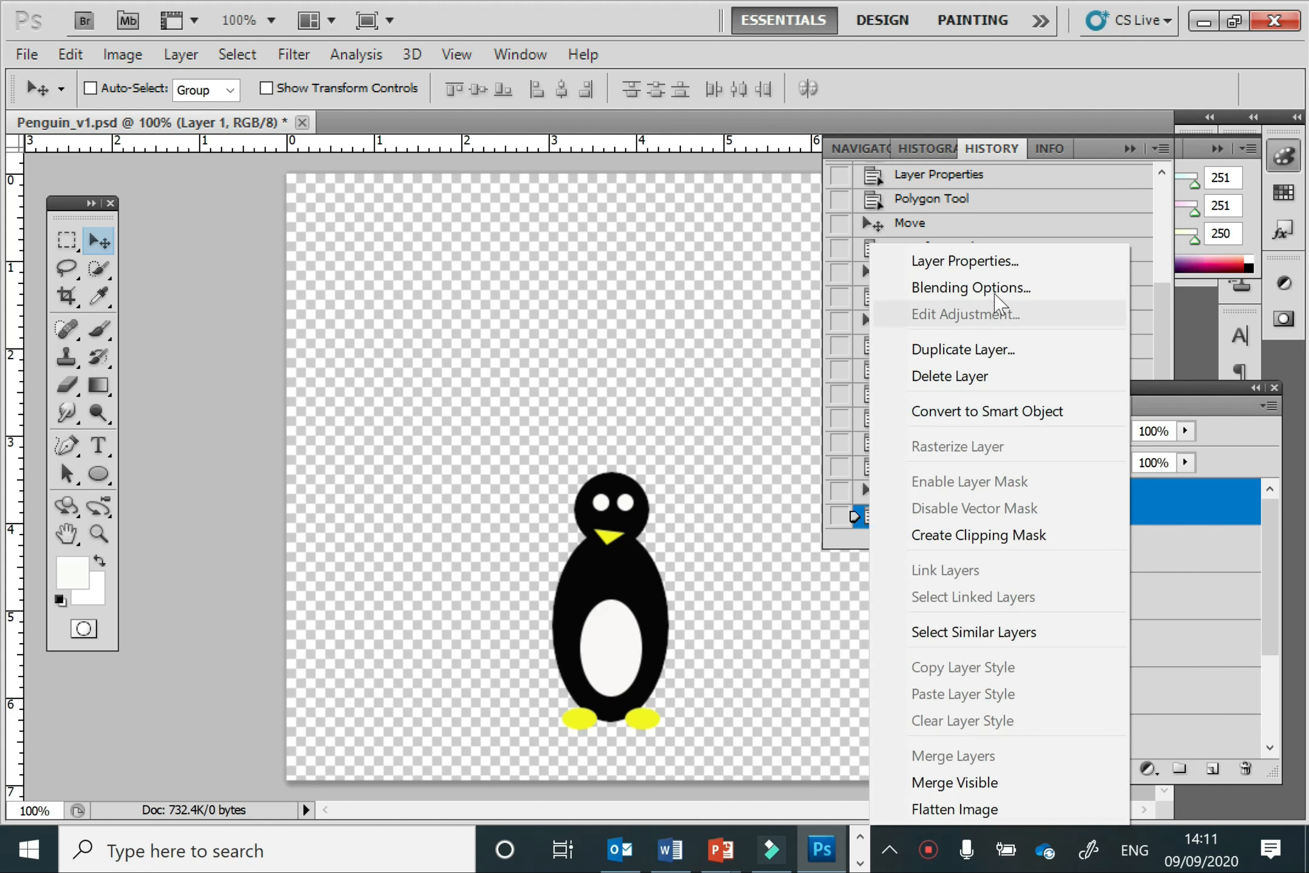
left_click(965, 261)
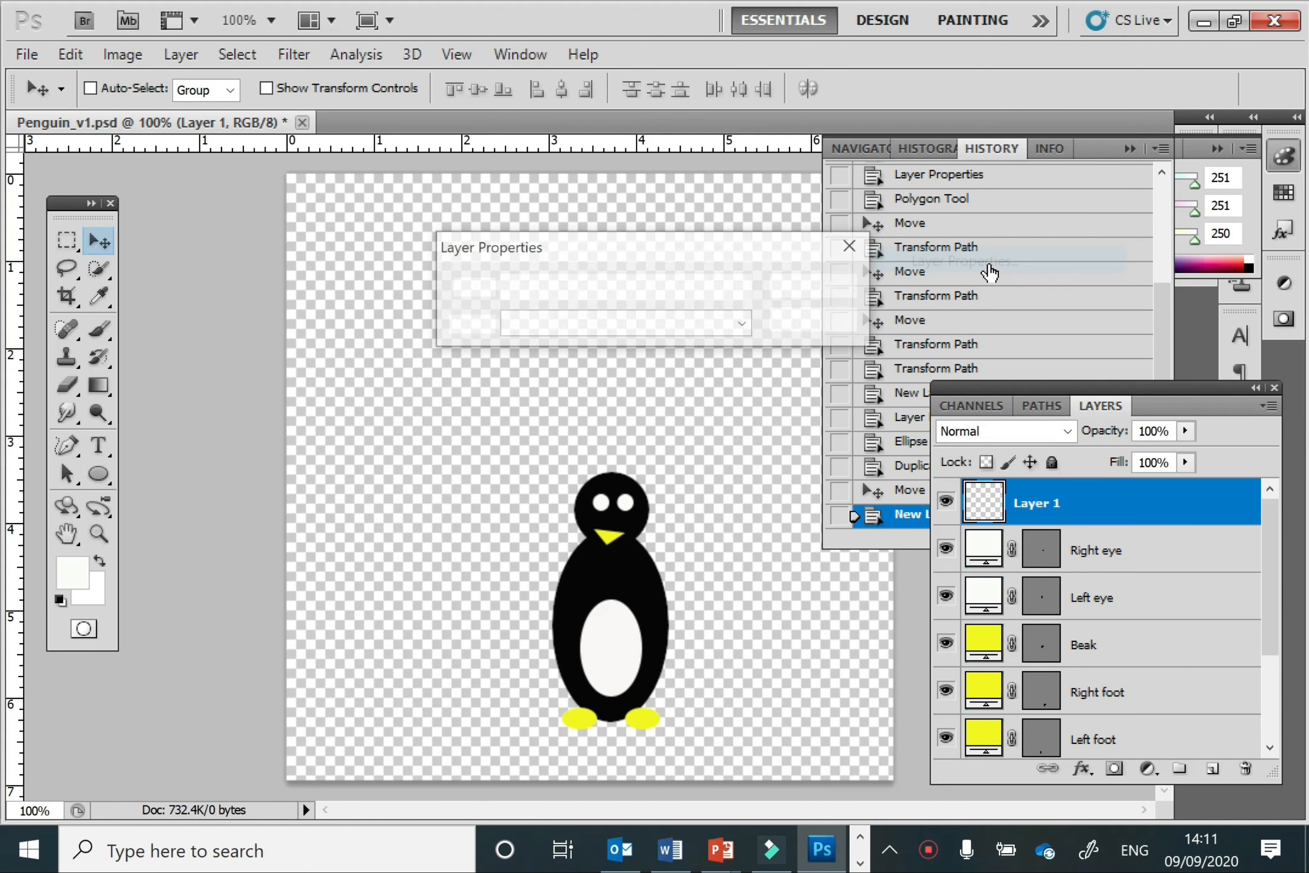
type("Left wing")
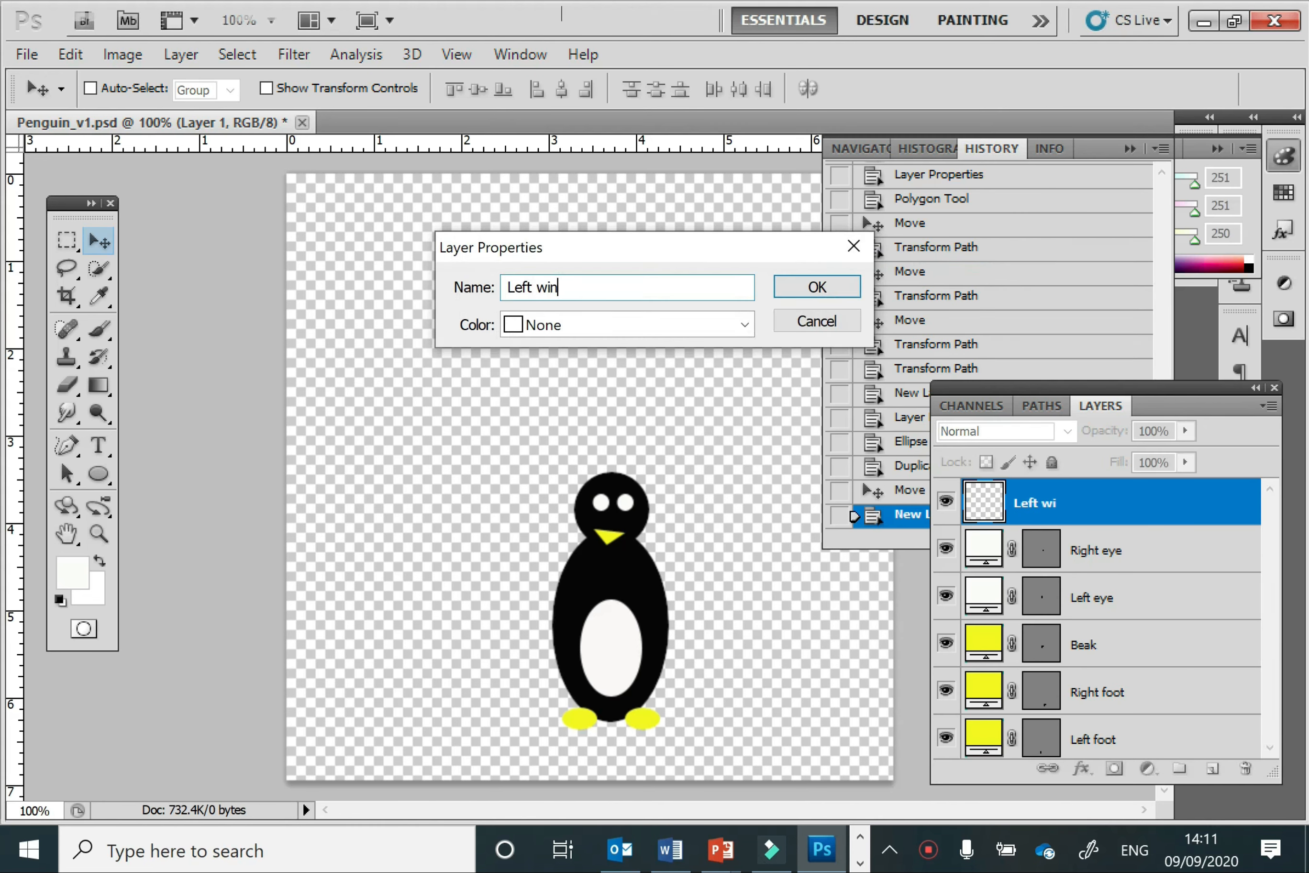
left_click(816, 287)
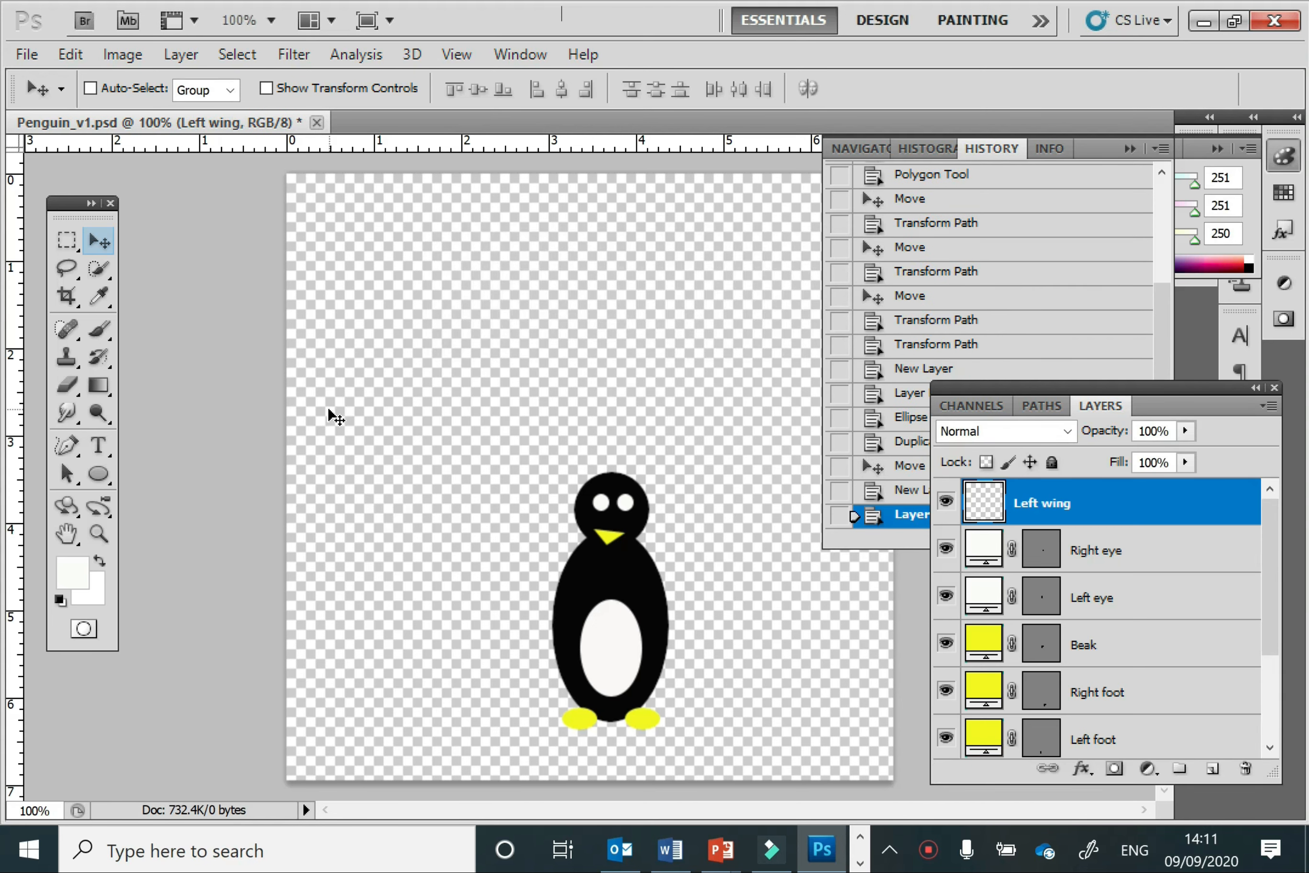
Step: Draw a near-black (RGB 6, 6, 6) upright ellipse about 0.2 by 1.6 inches on the Left wing layer, along the body's left edge
left_click(98, 474)
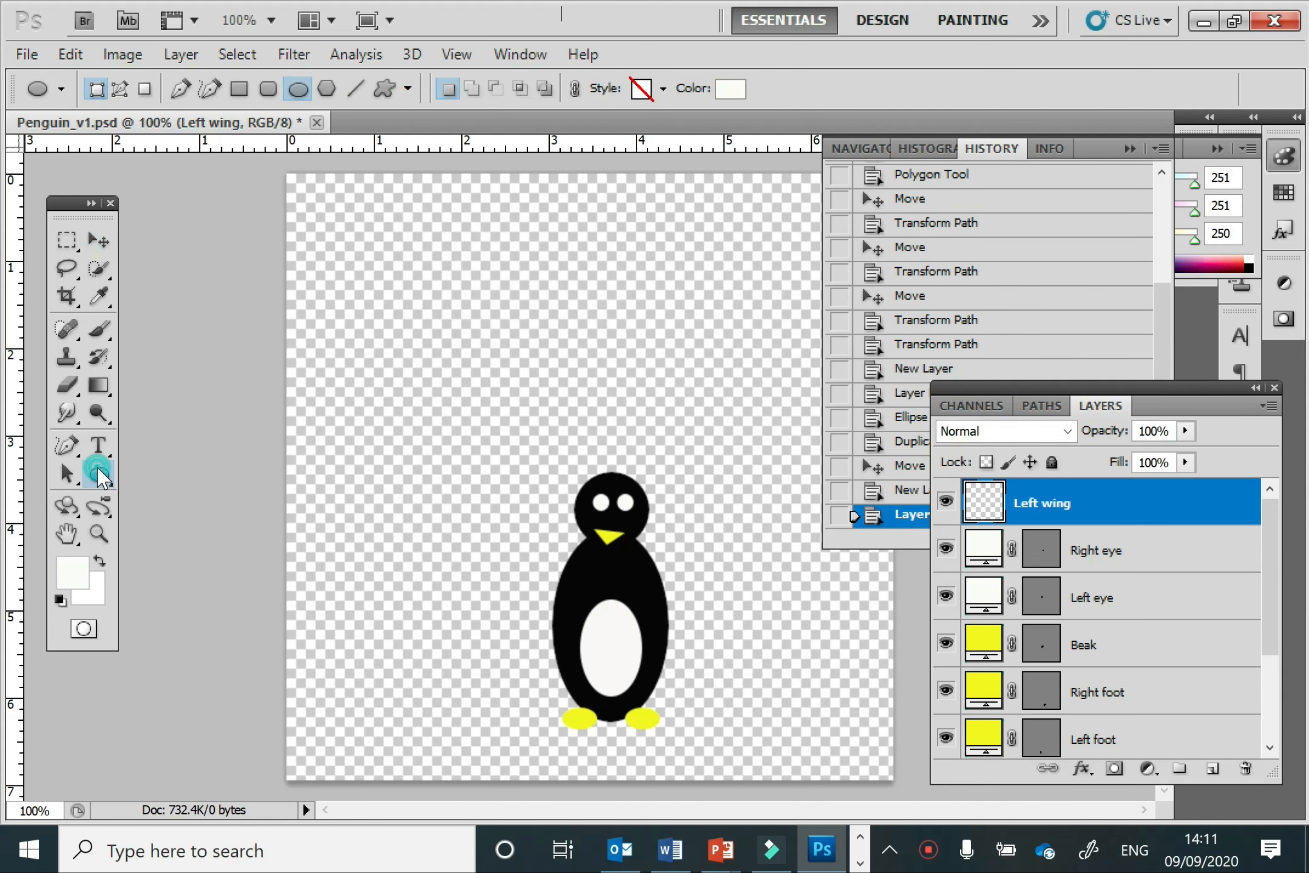
left_click(221, 517)
left_click(730, 89)
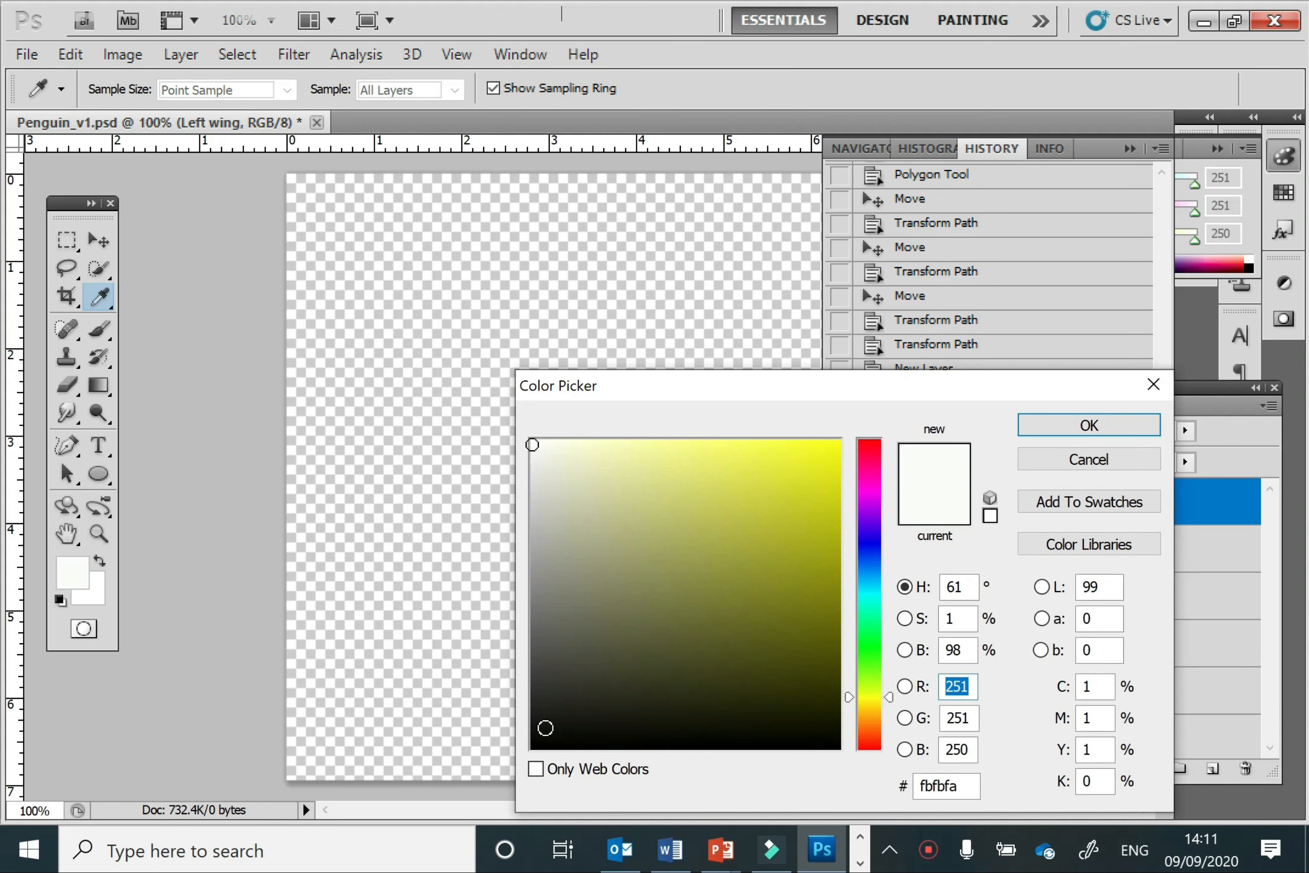
left_click(537, 742)
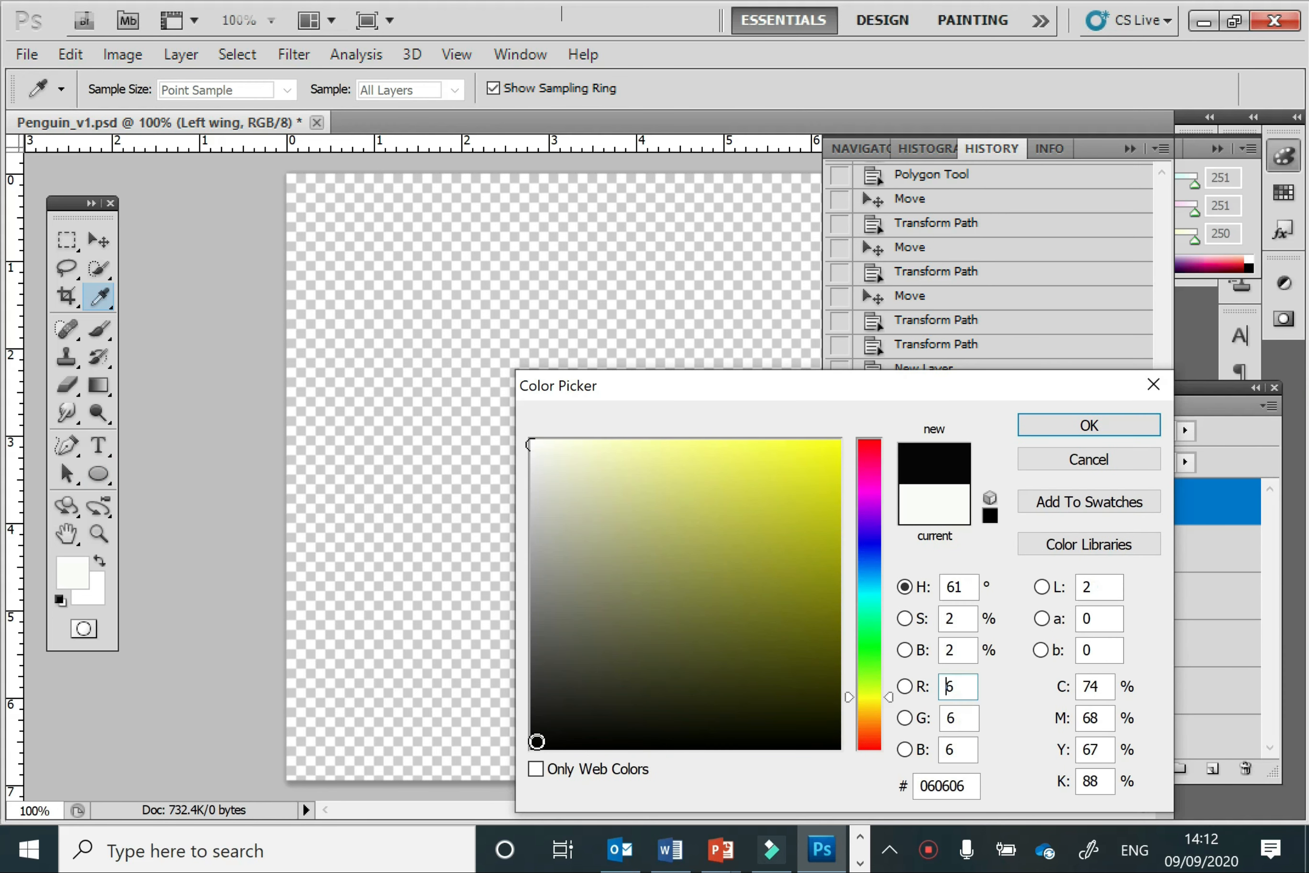
left_click(1047, 424)
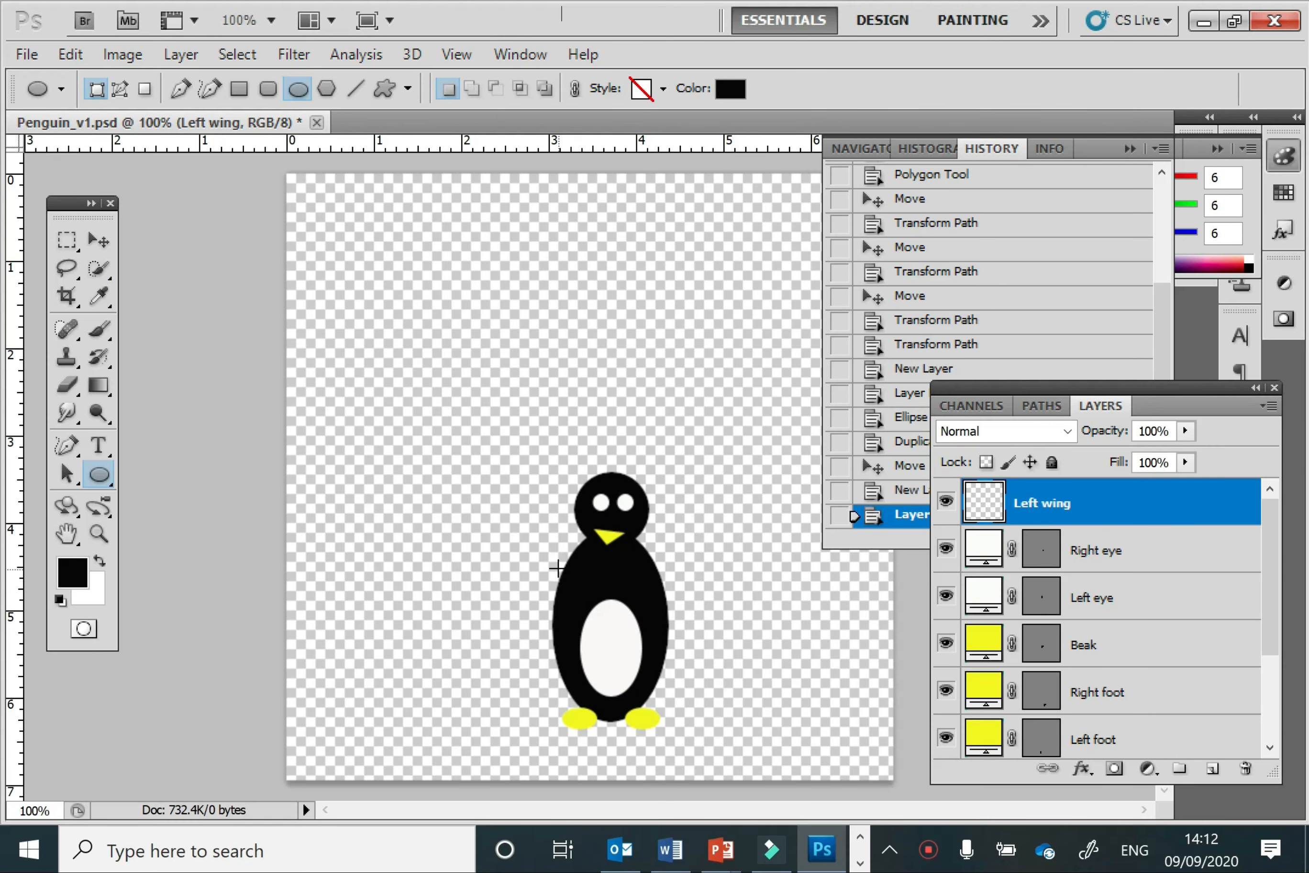
left_click_drag(557, 568, 535, 707)
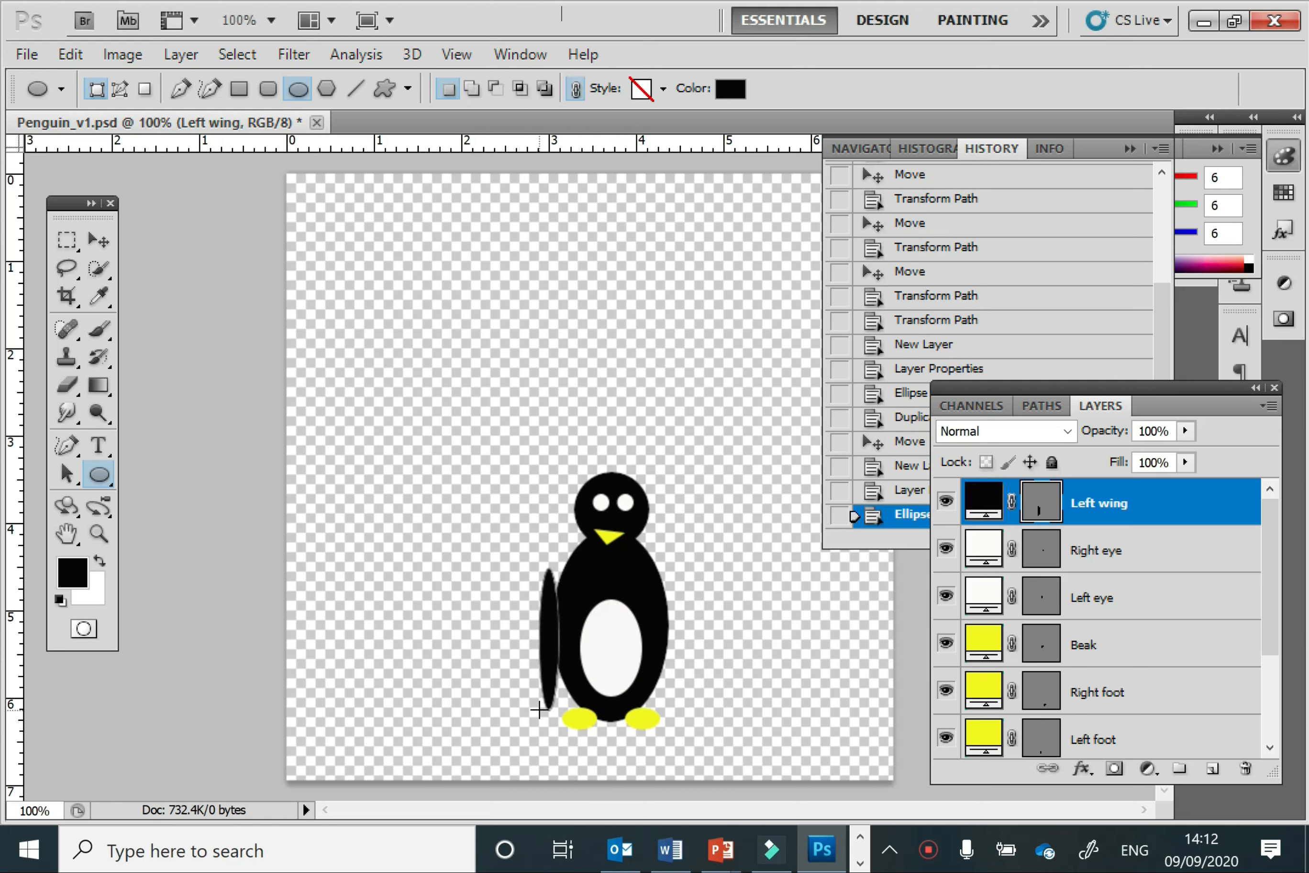
Step: Move the left wing ellipse onto the body's left edge and rotate it 18.72° clockwise, applying the transformation
left_click(102, 241)
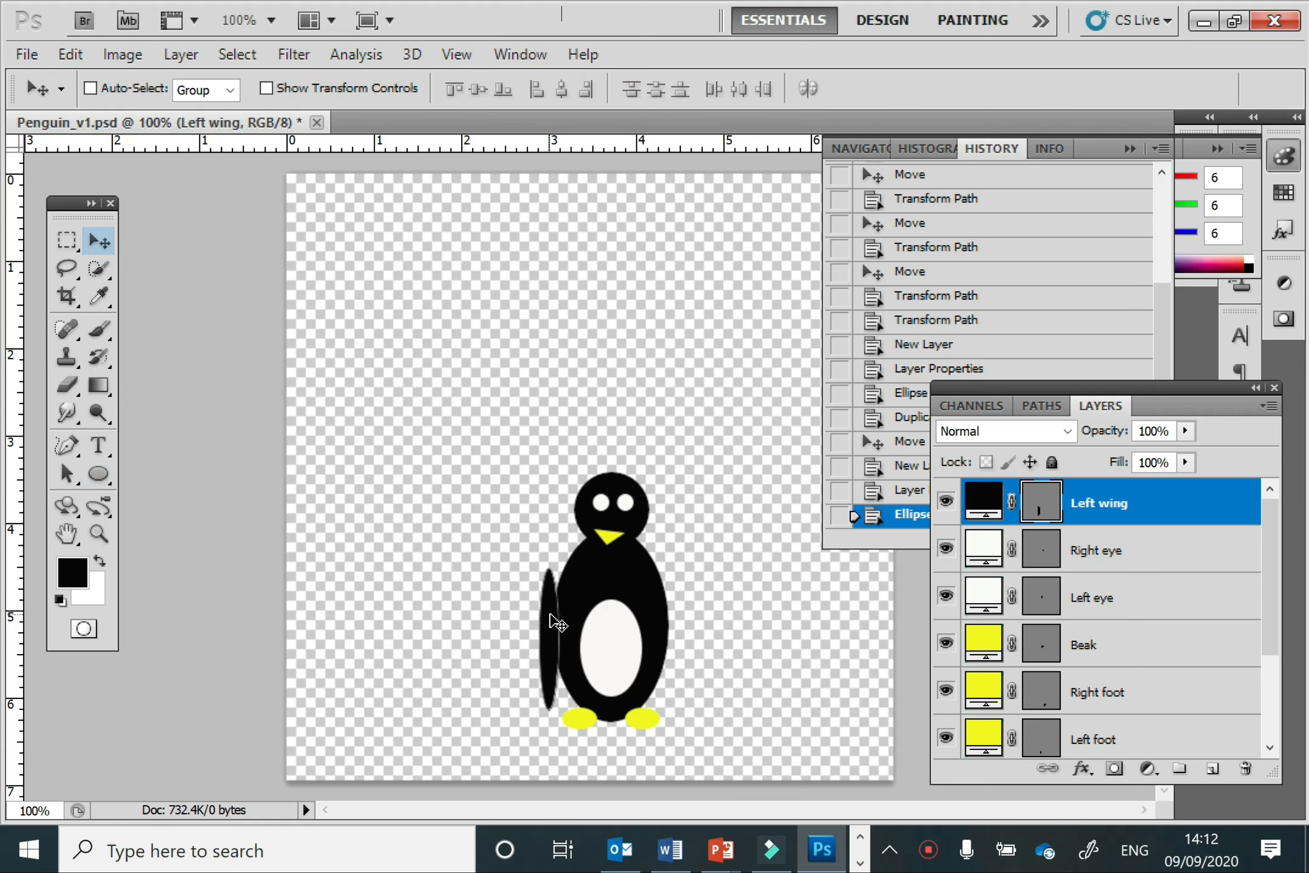
mouse_move(558, 623)
left_mouse_down()
mouse_move(527, 599)
mouse_move(563, 608)
left_mouse_up()
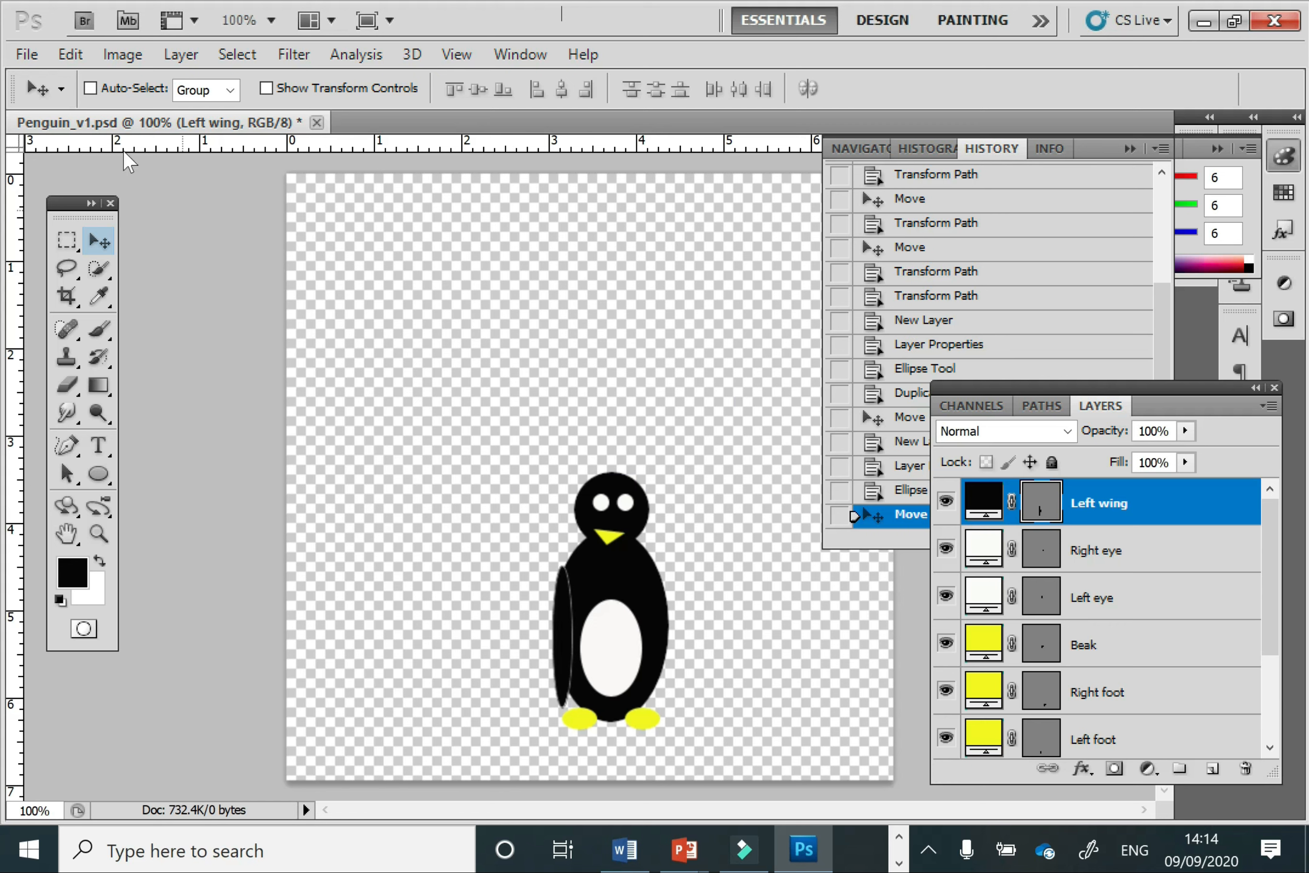
left_click(69, 54)
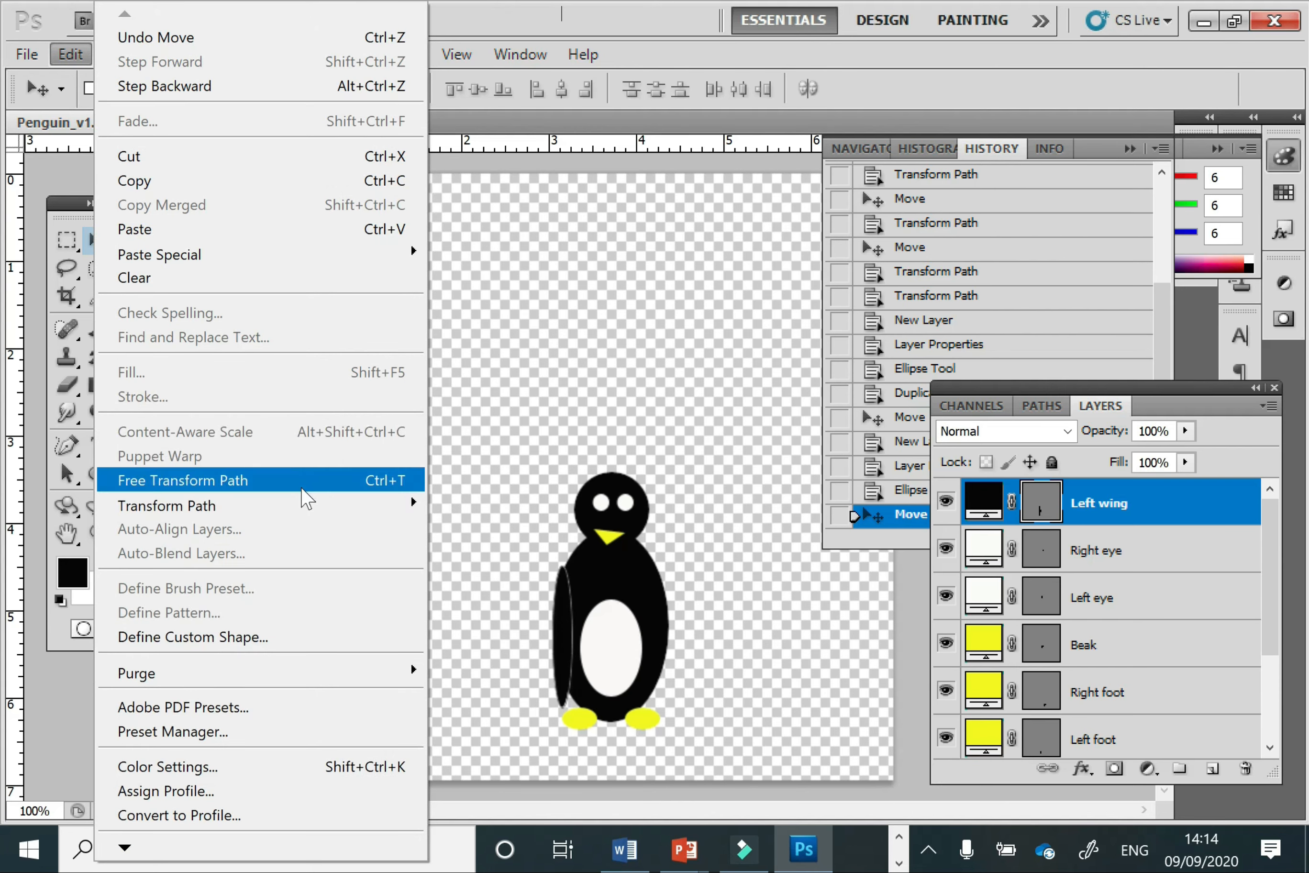
mouse_move(307, 505)
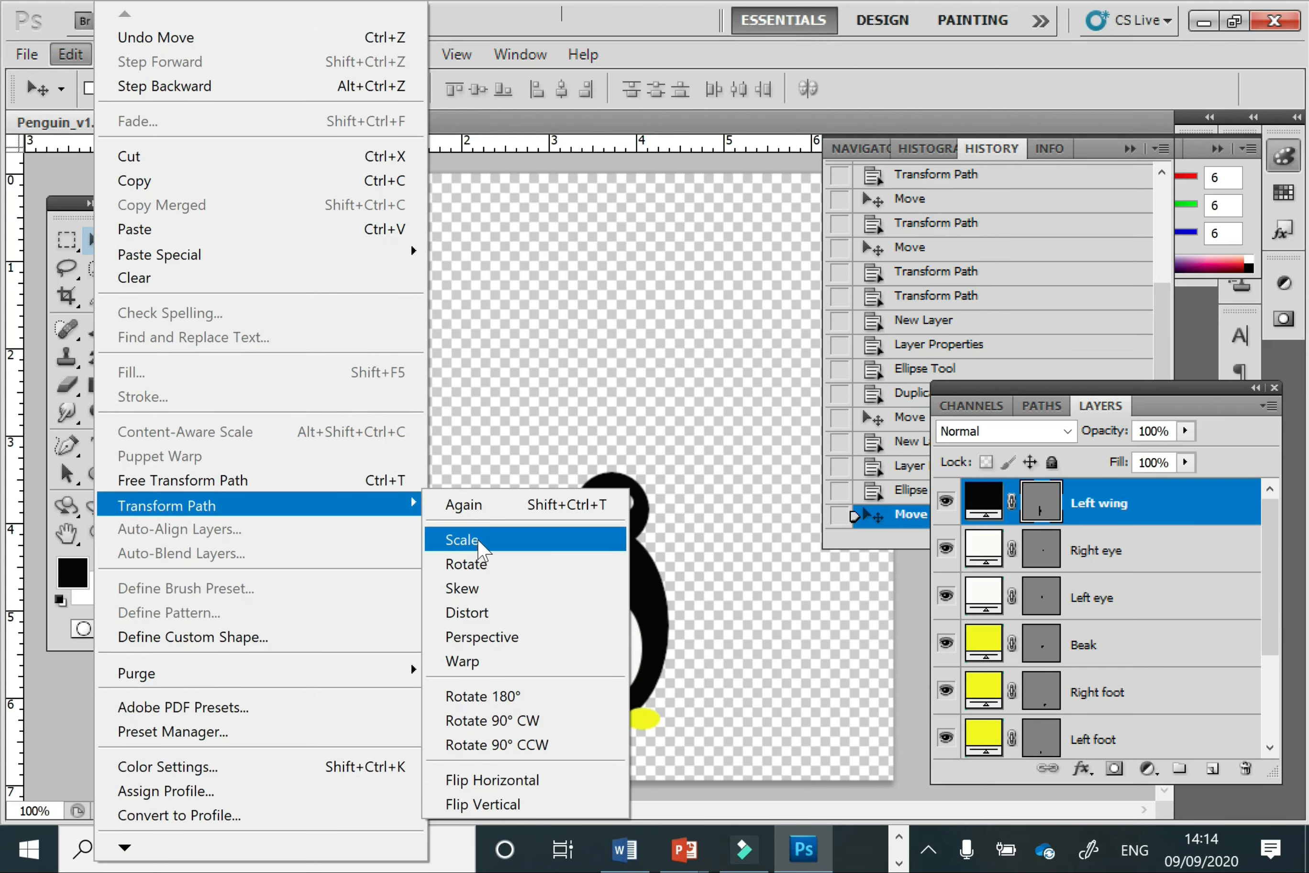
left_click(490, 563)
left_click_drag(557, 549, 583, 554)
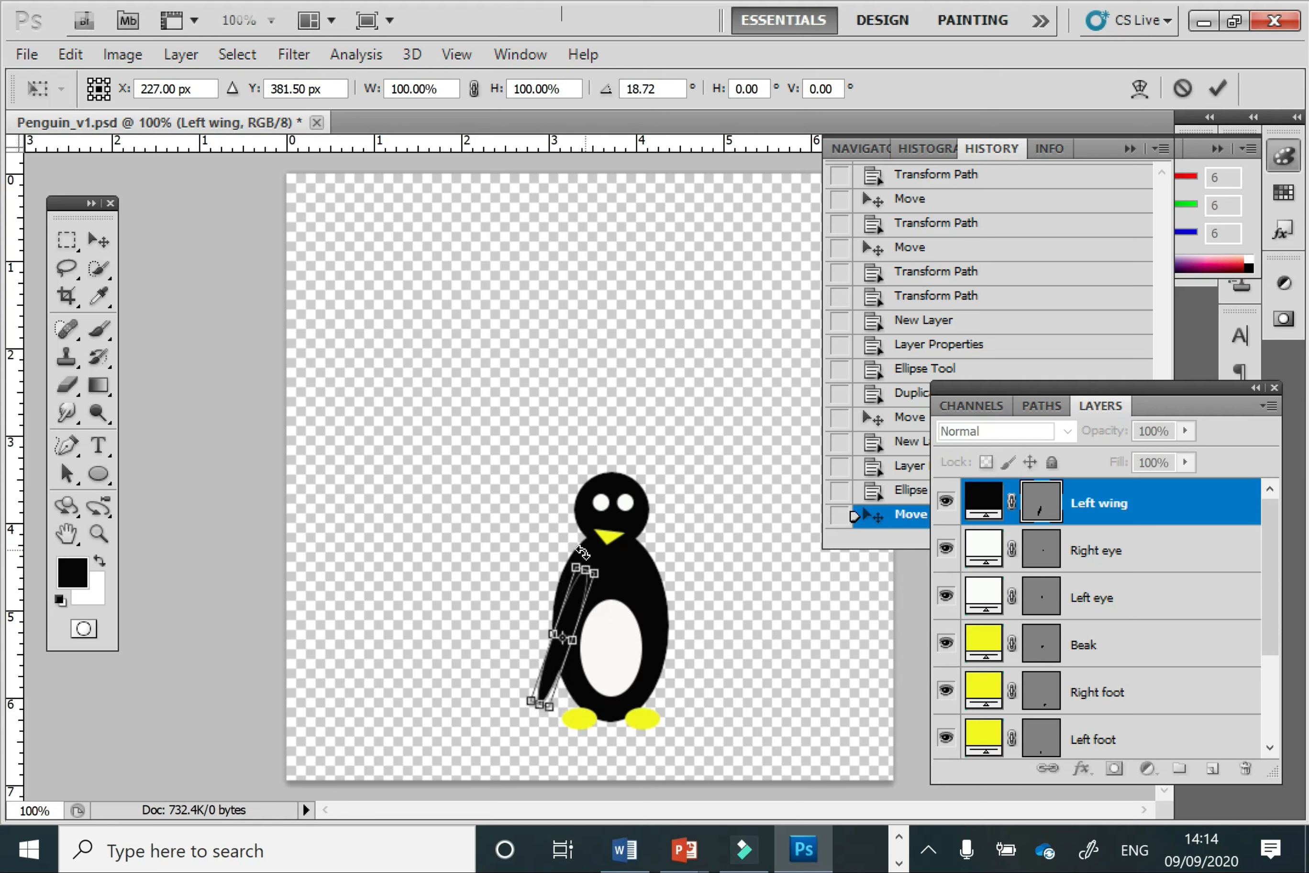
left_click(90, 242)
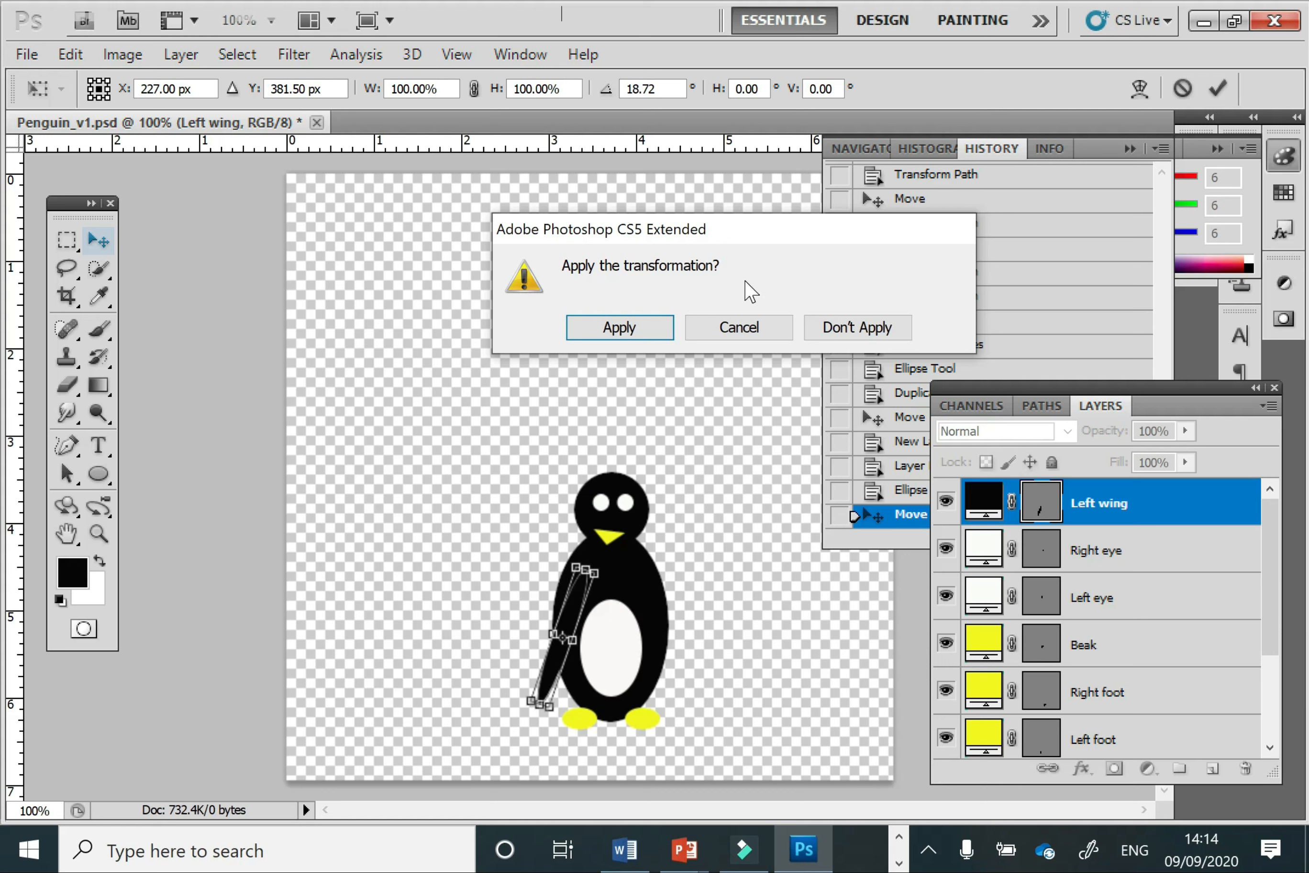
left_click(622, 327)
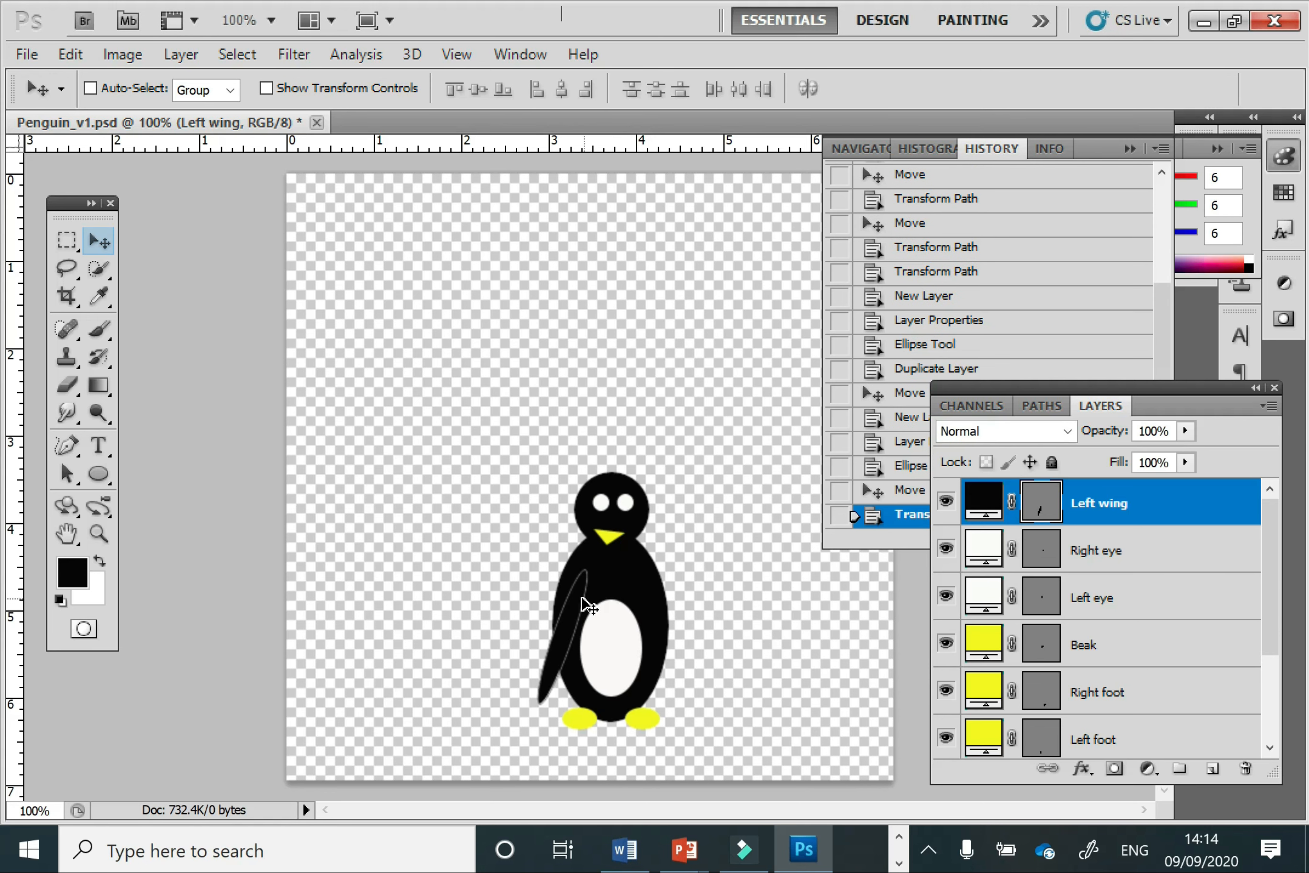
Step: Shift the left wing up and outward to the penguin's left shoulder, and scale its height to 89.18% from the bottom
left_click_drag(586, 605, 573, 589)
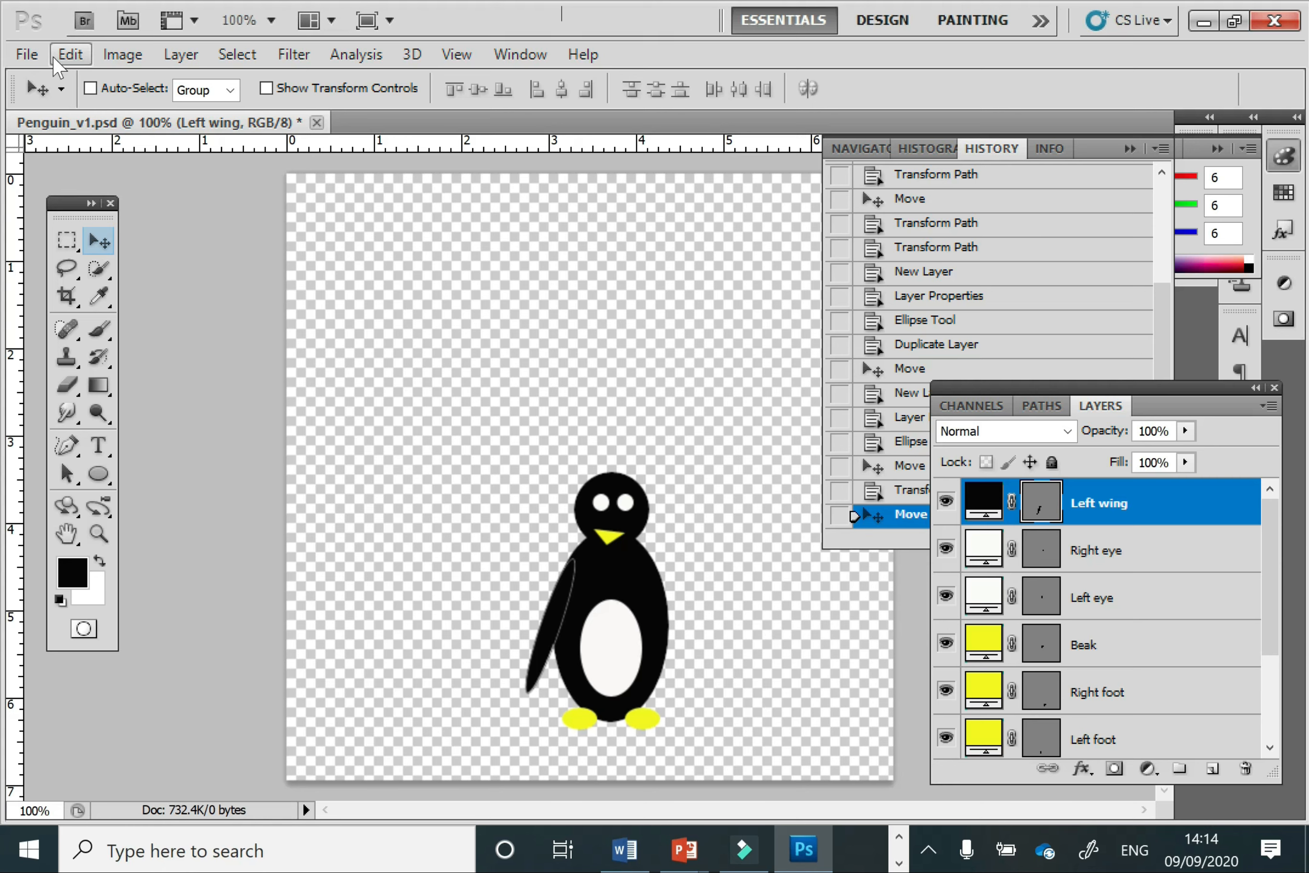
left_click(70, 54)
mouse_move(337, 513)
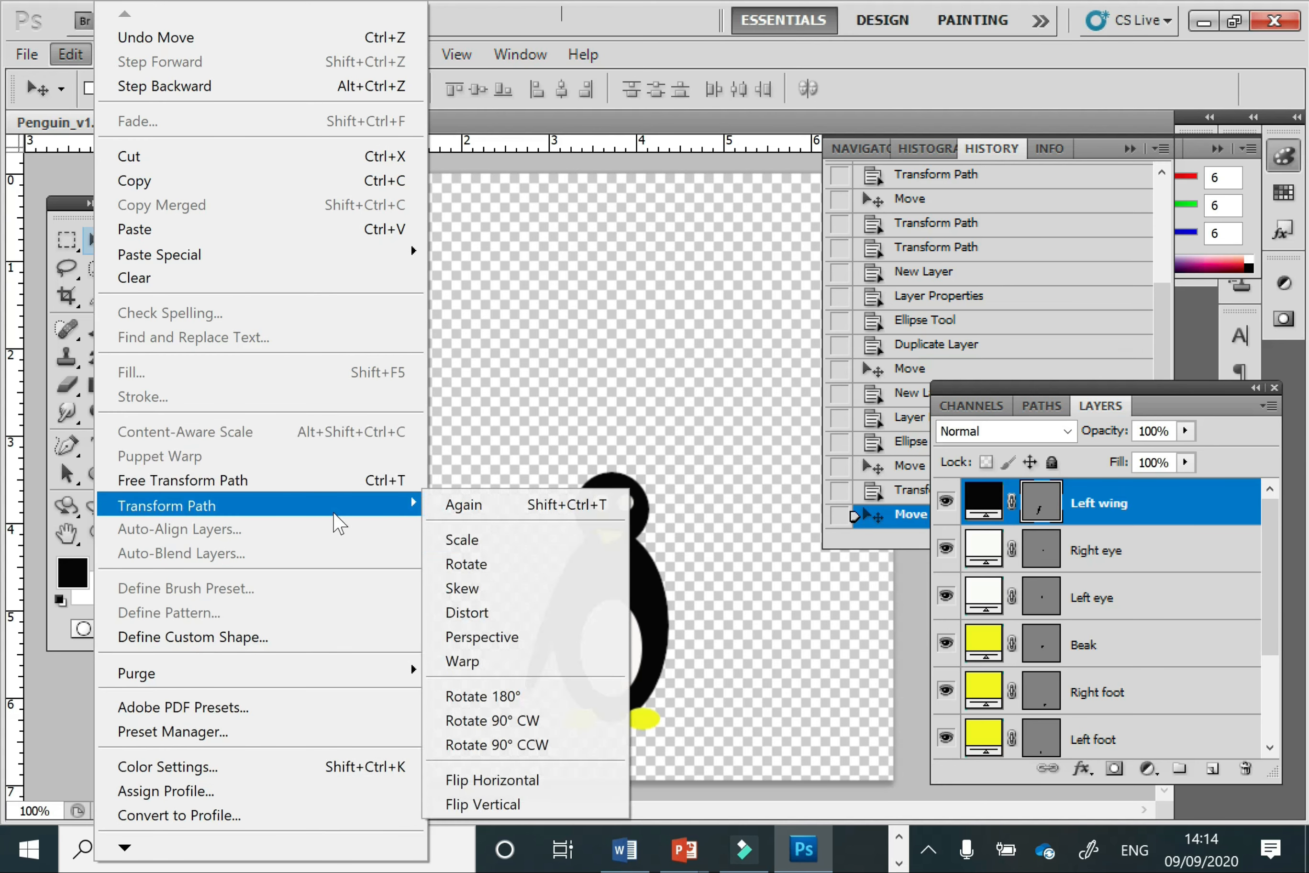
left_click(489, 541)
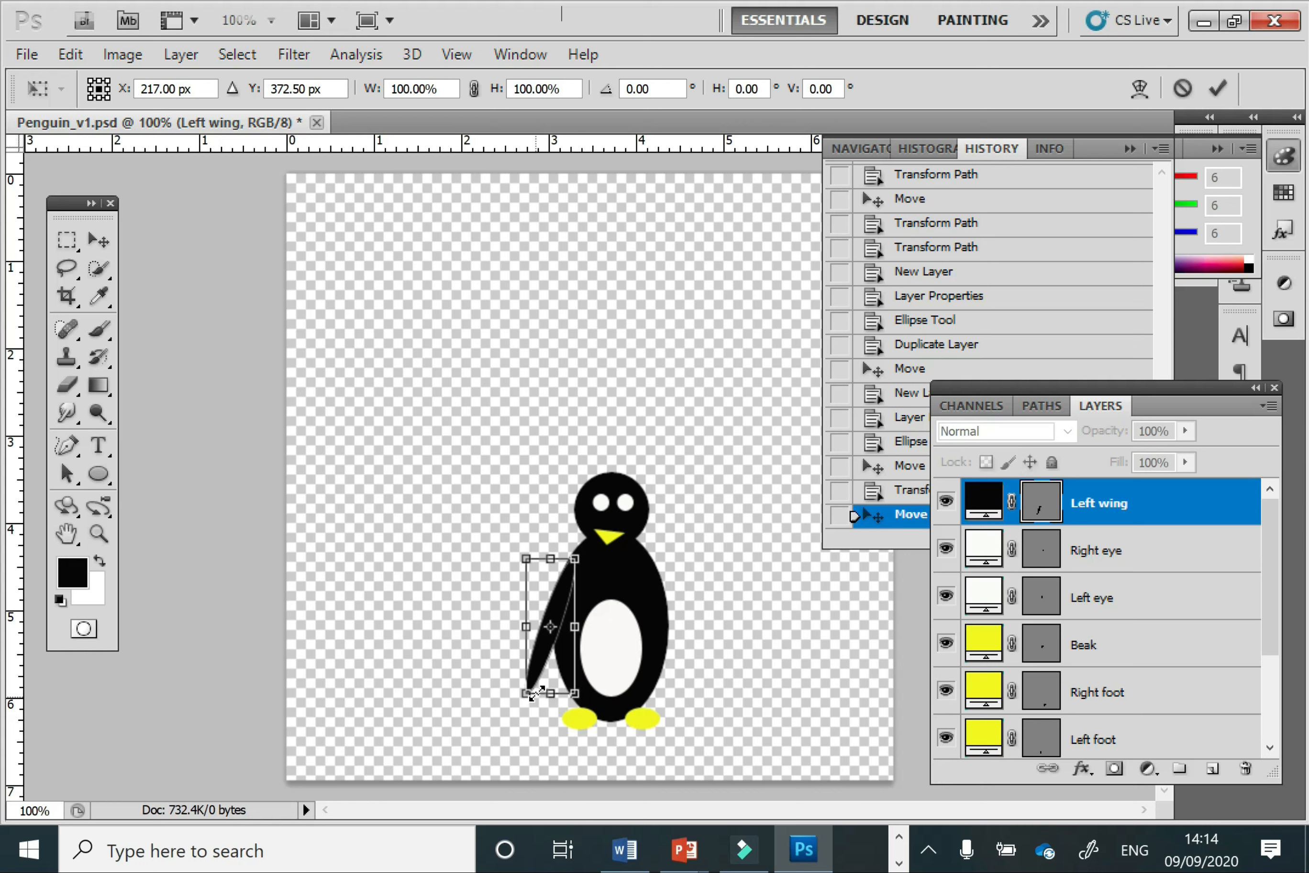
left_click_drag(533, 692, 534, 681)
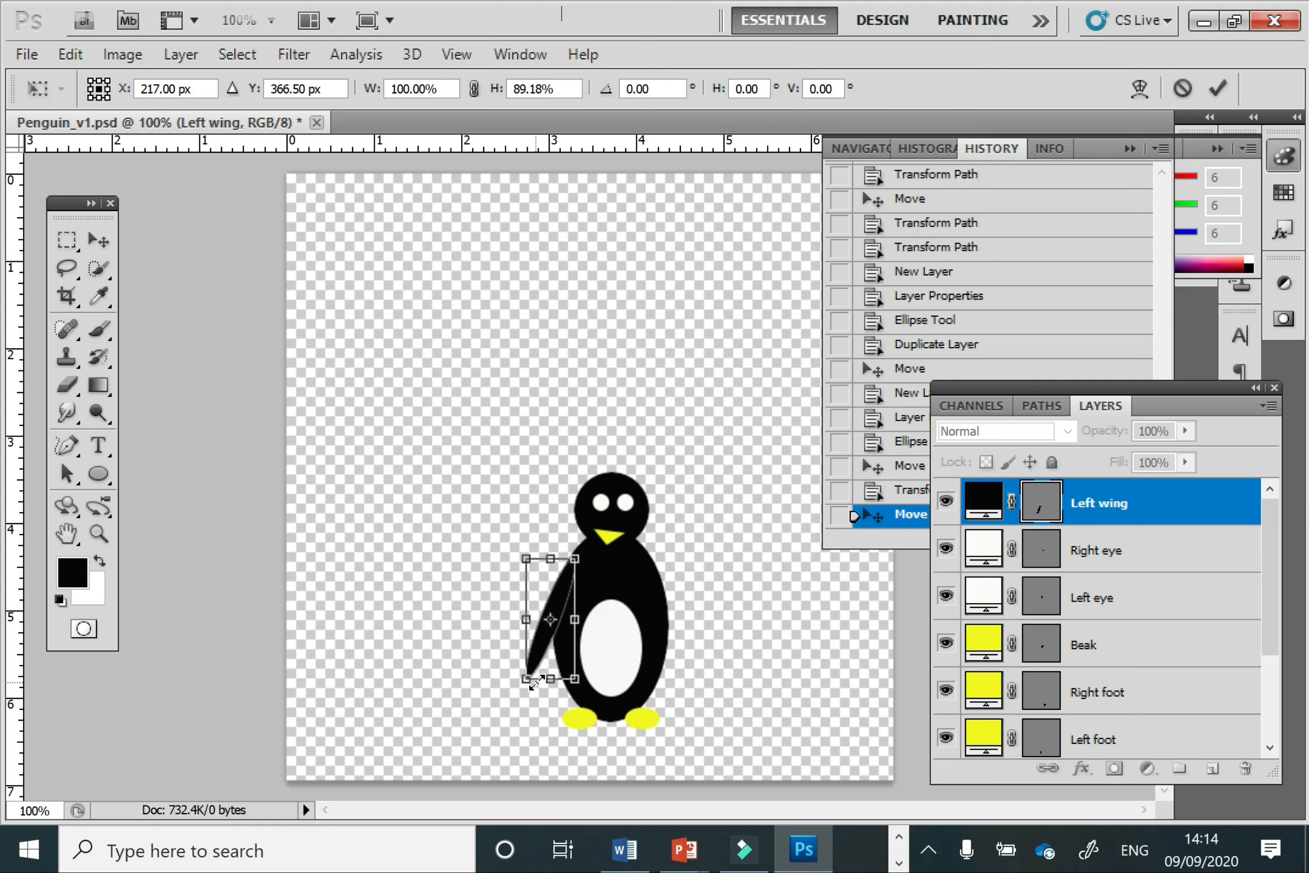
key("Return")
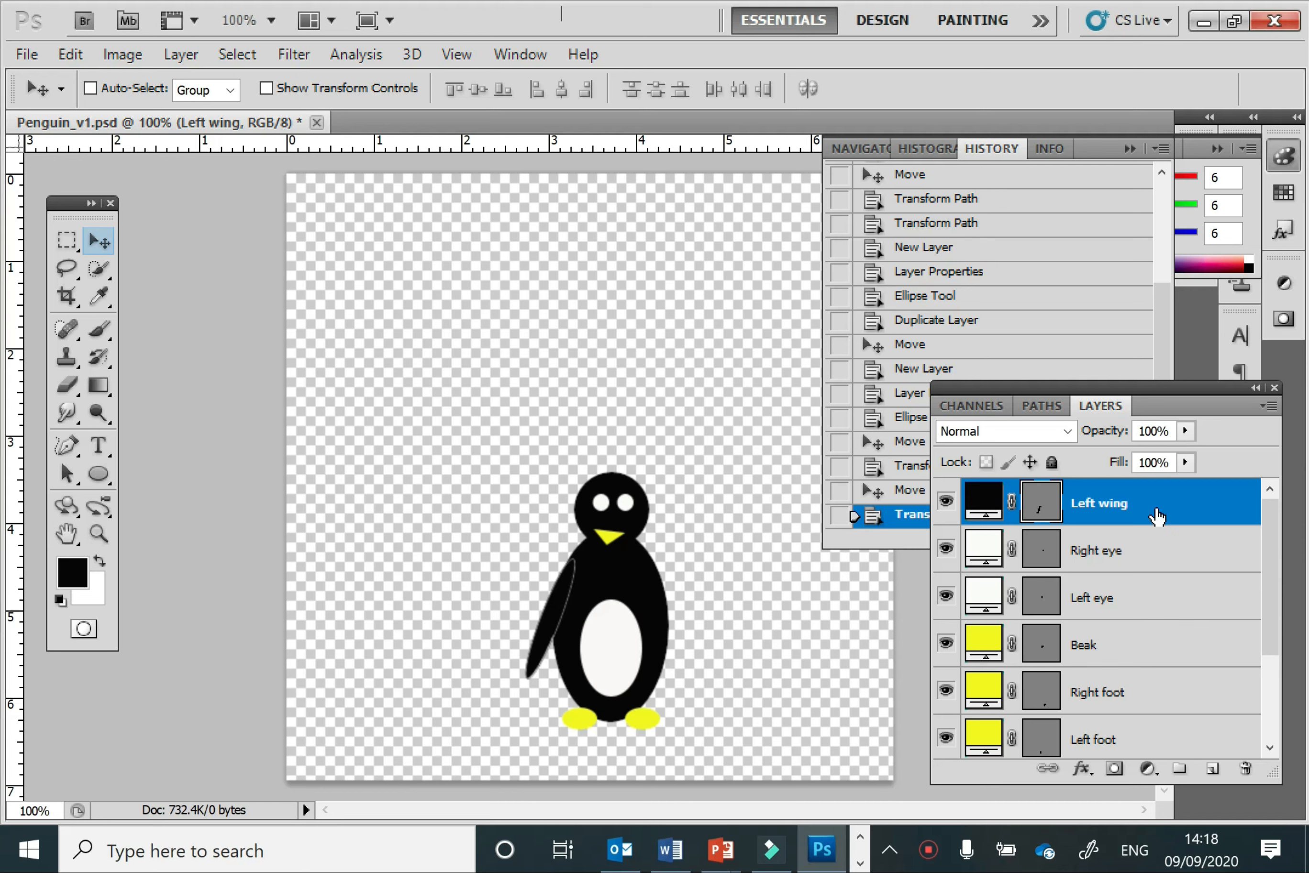
Step: Duplicate the Left wing layer within Penguin_v1.psd and name the copy "Right wing"
right_click(1158, 520)
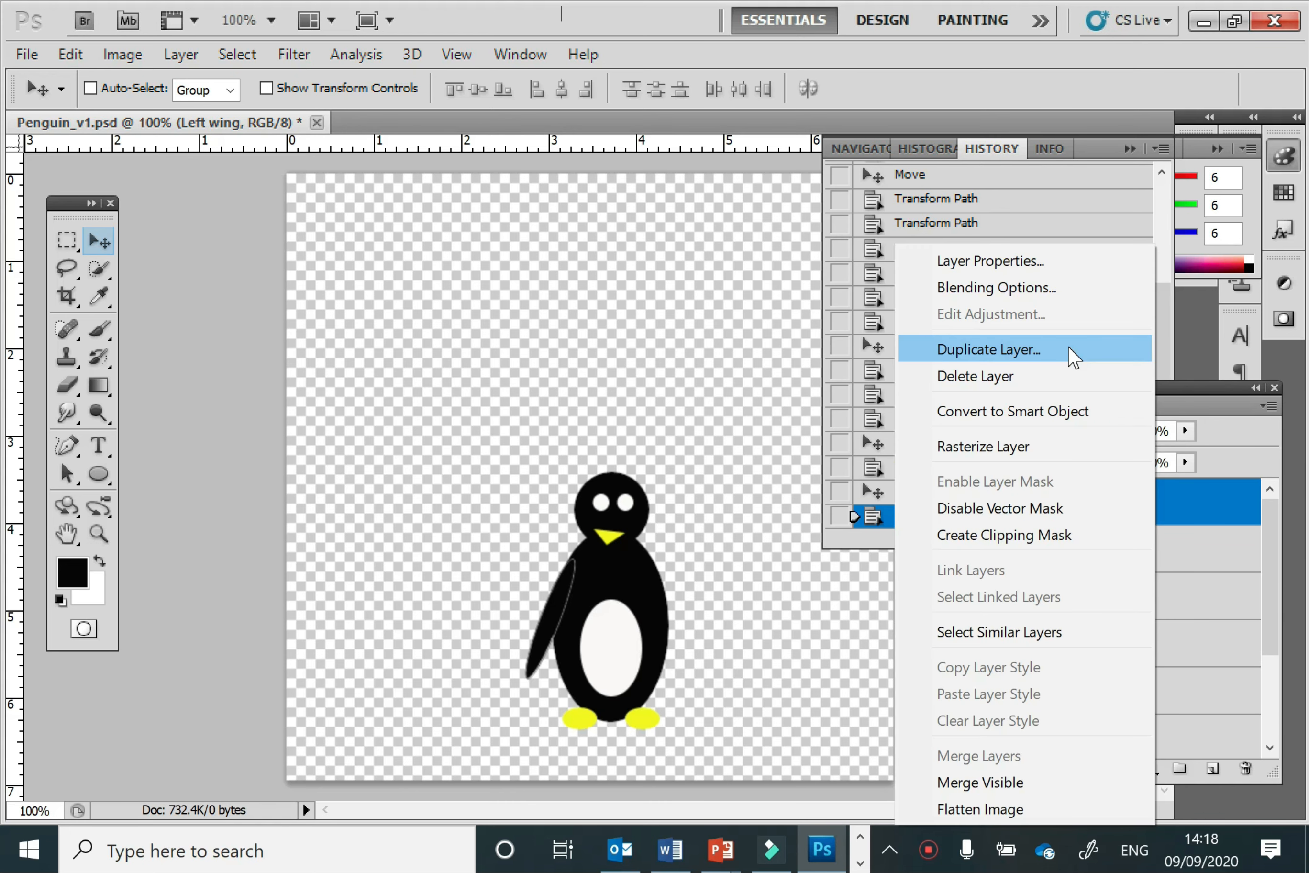
left_click(1074, 351)
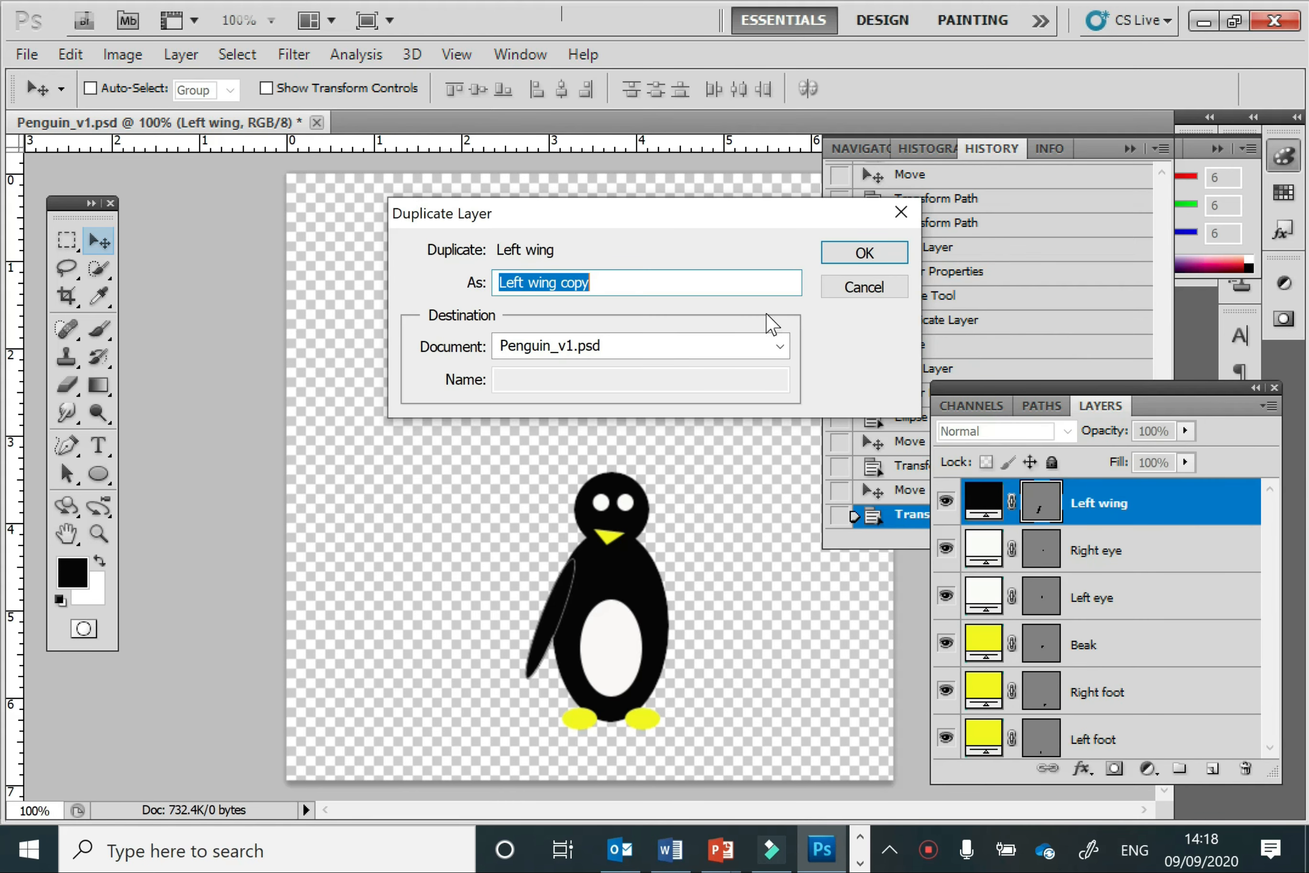
type("Right ")
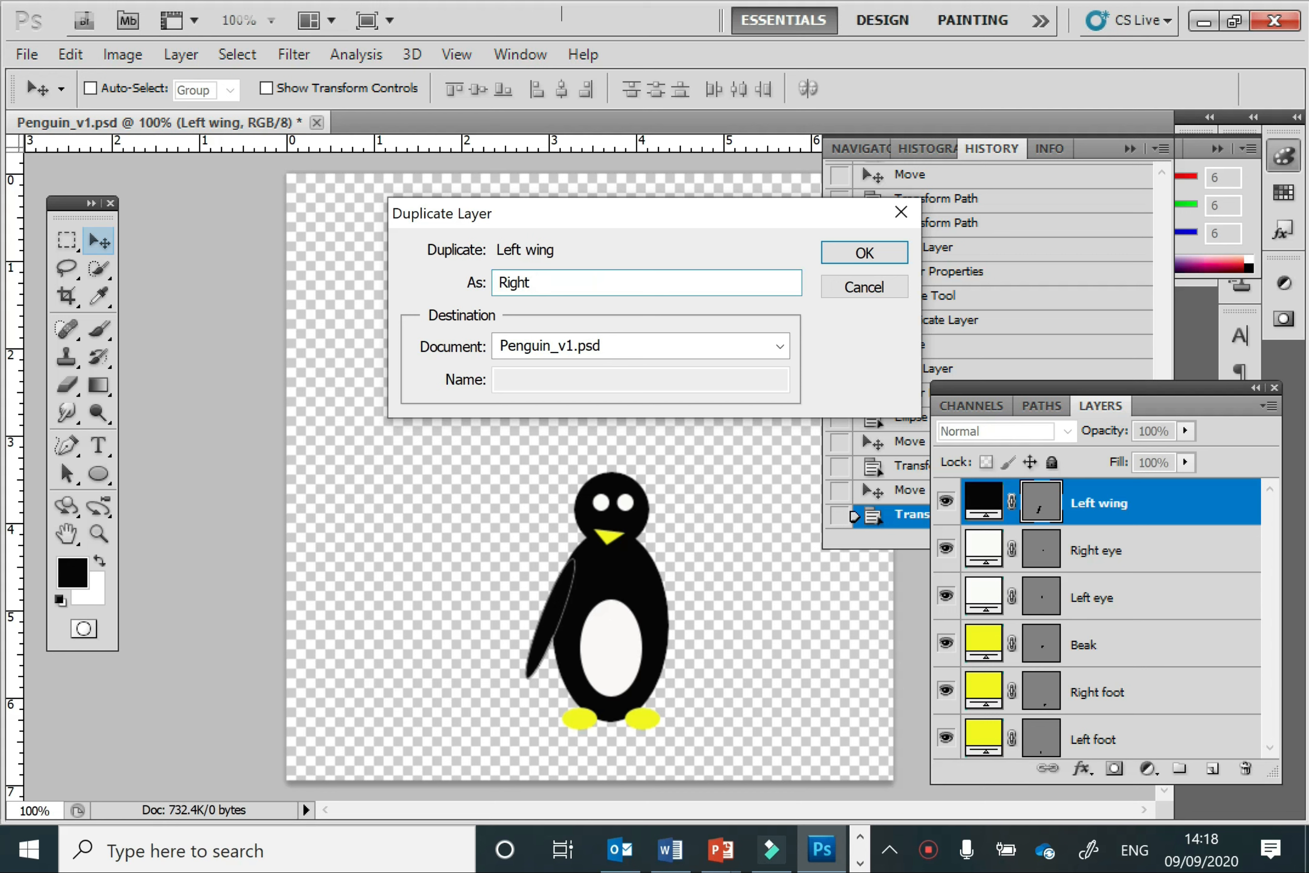
type("wing")
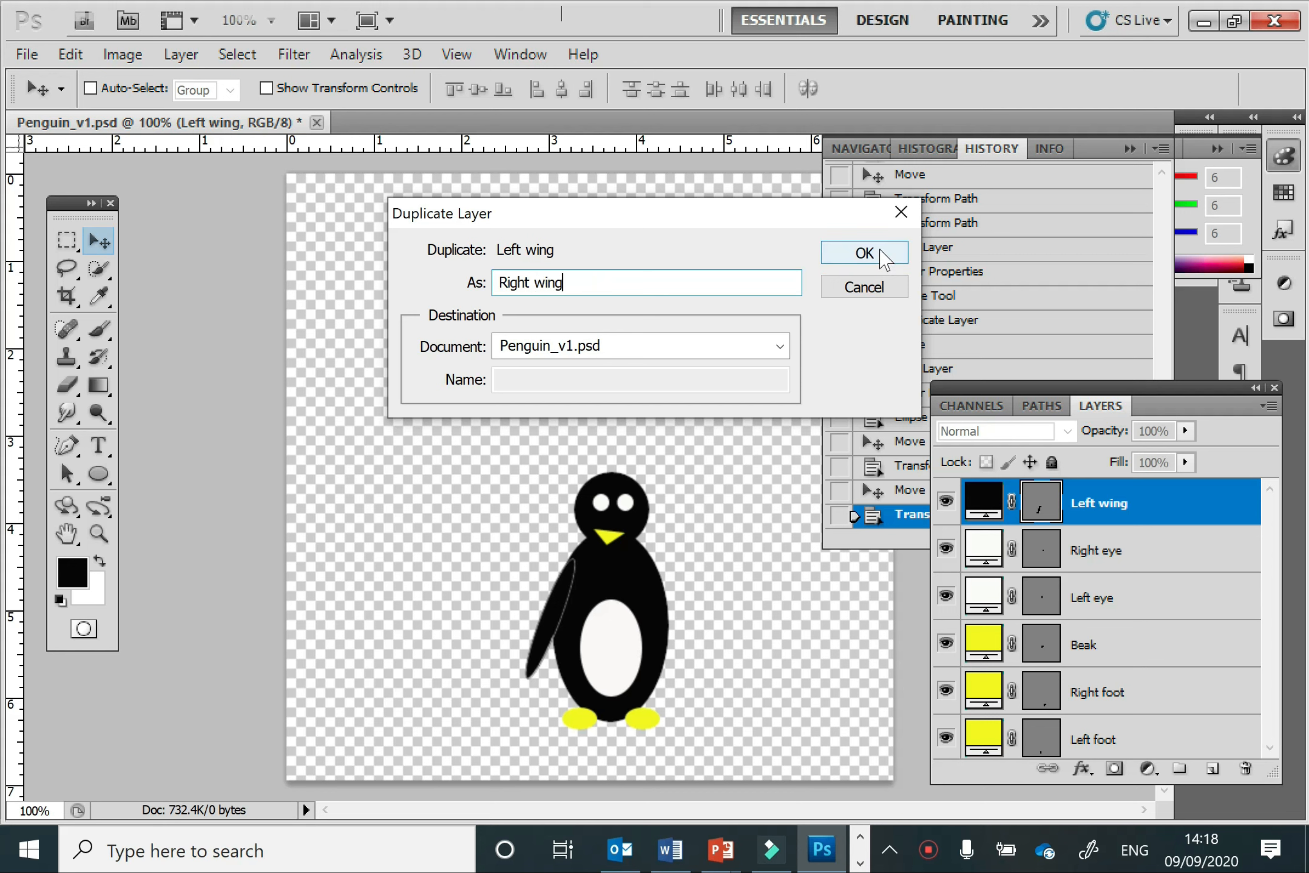
left_click(868, 254)
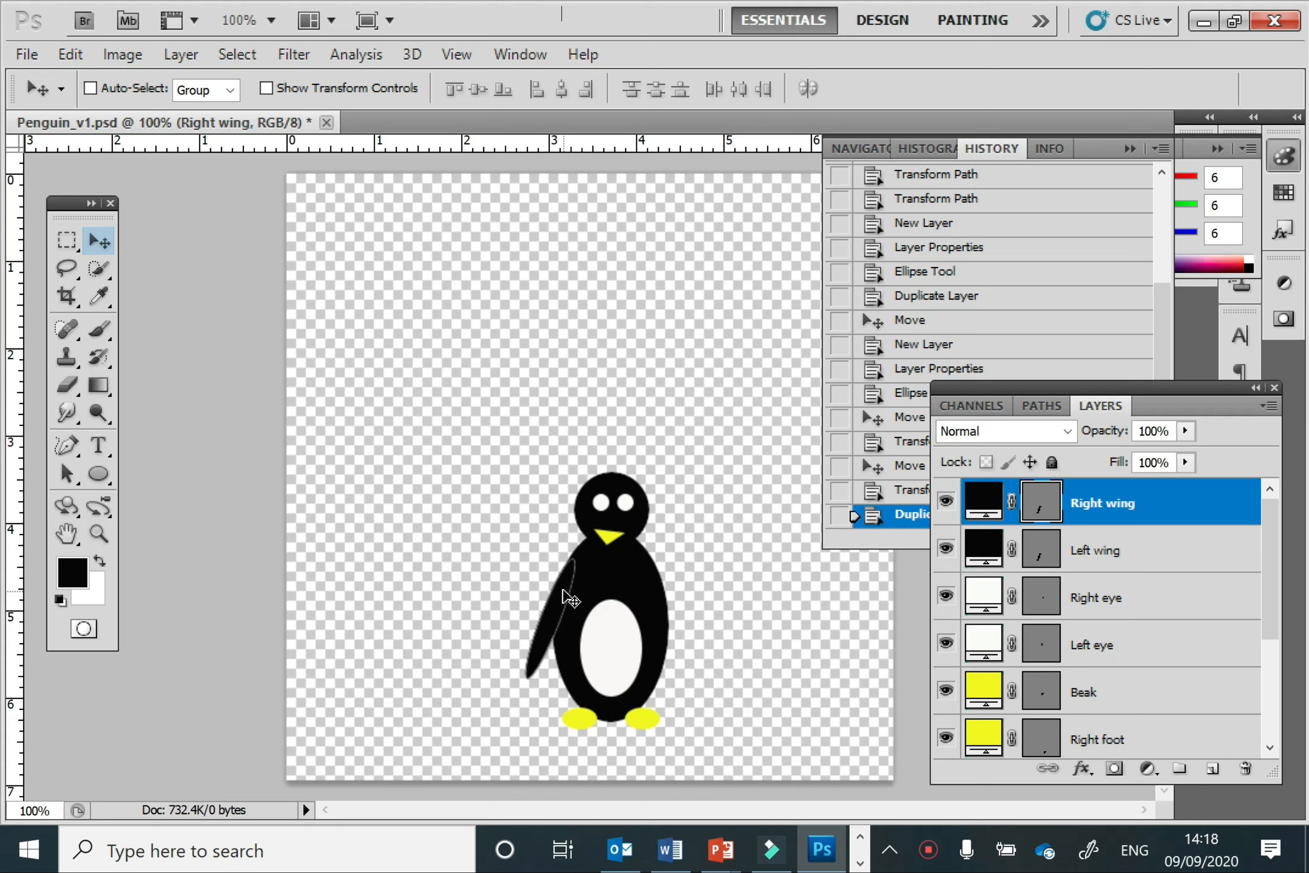
Step: Move the Right wing to the other side of the body, flip it horizontally and attach it at the right shoulder, mirroring the left wing
left_click_drag(569, 599, 720, 608)
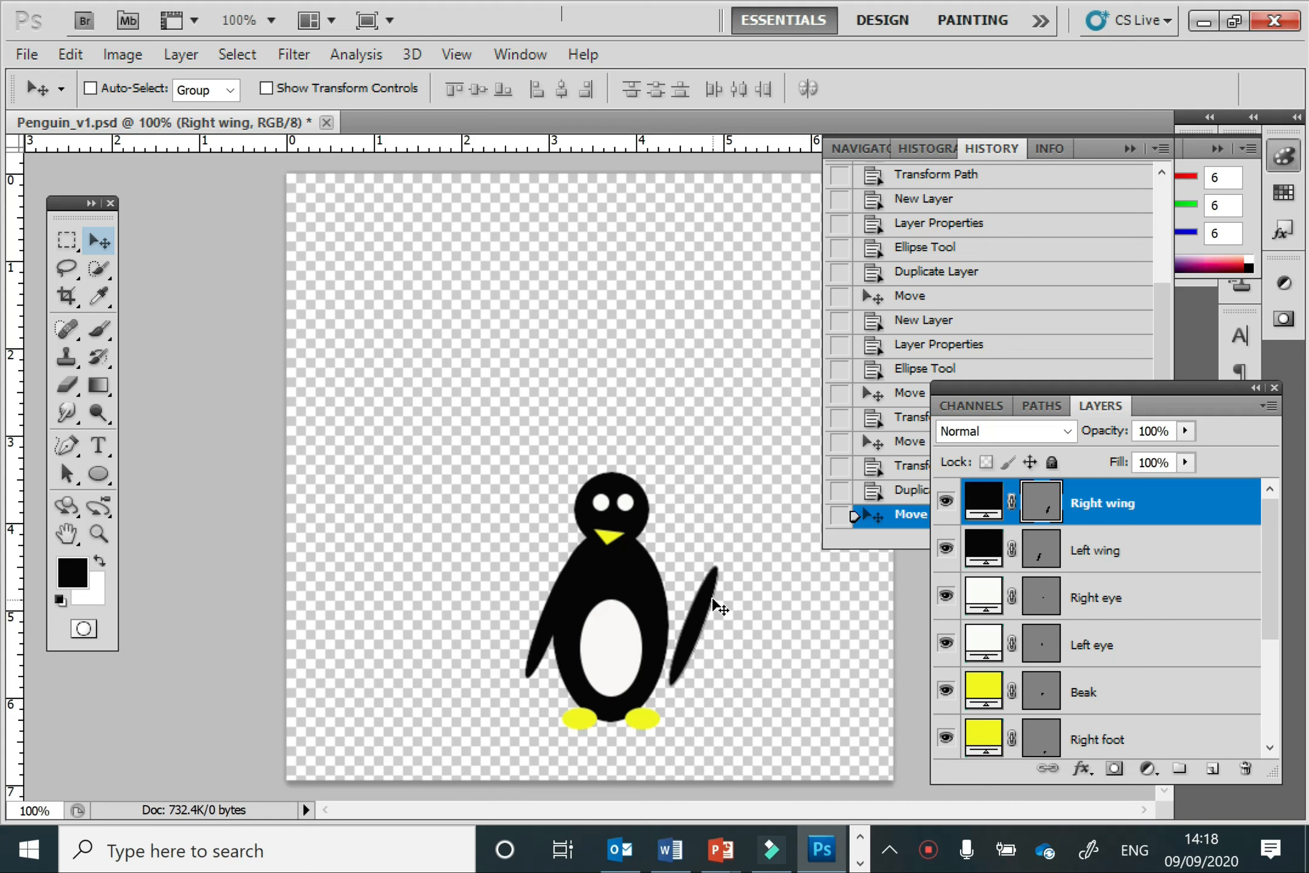
left_click(76, 58)
mouse_move(313, 506)
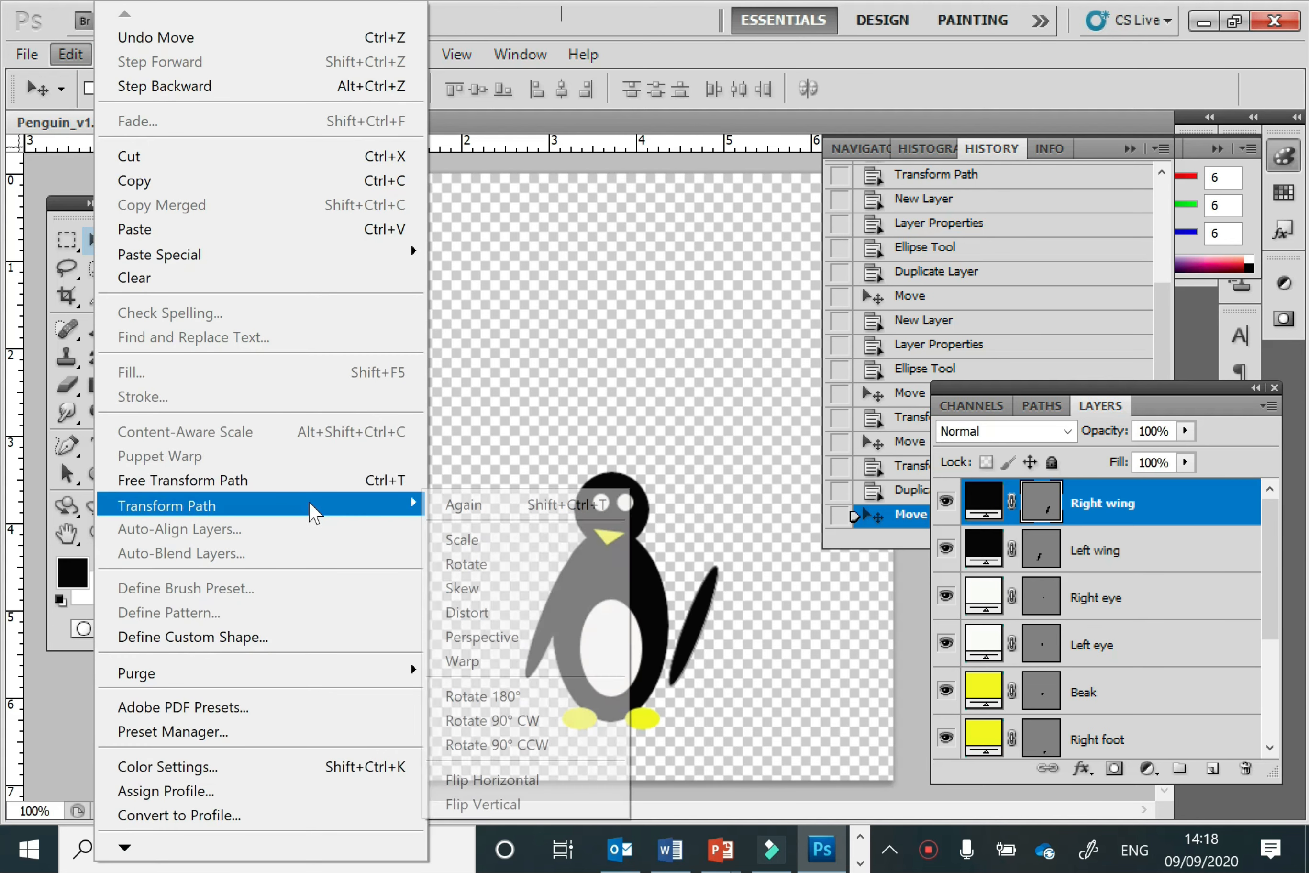
left_click(565, 796)
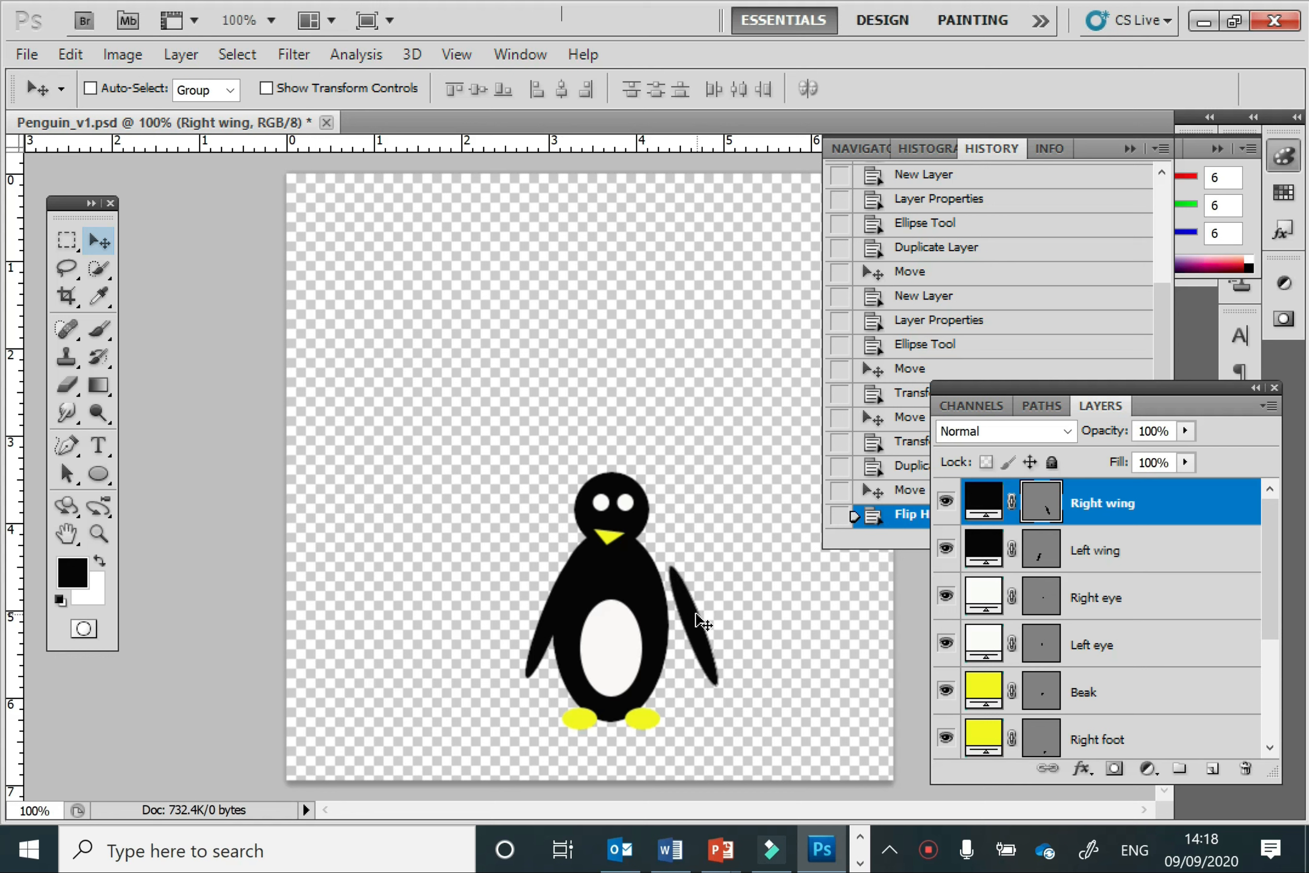
left_click_drag(696, 614, 677, 606)
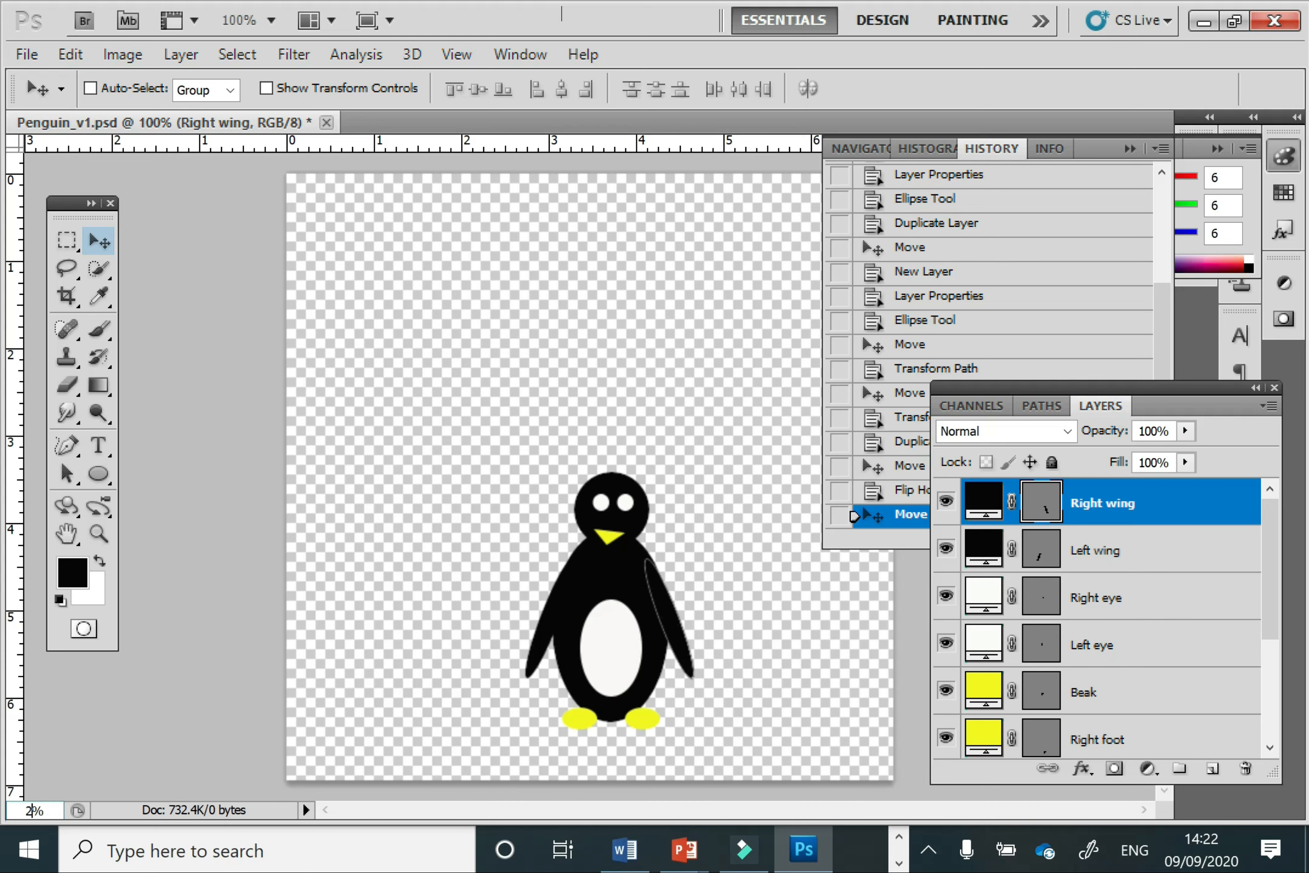
Step: Set the document's zoom level to 200%
type("00")
key("Return")
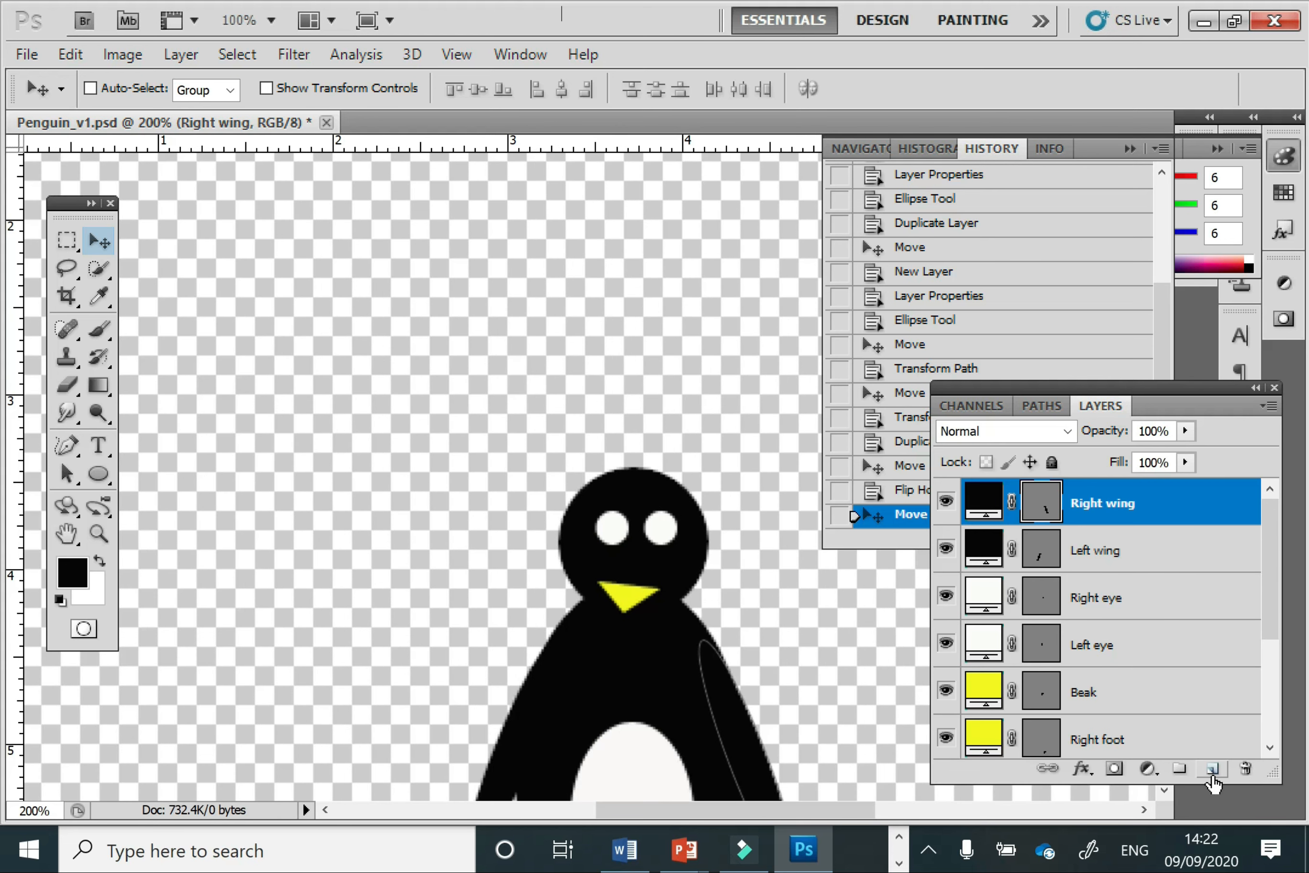
Step: Add a new layer named "Left pupil" and draw a small black ellipse on it in the centre of the left eye
left_click(1213, 769)
right_click(1107, 513)
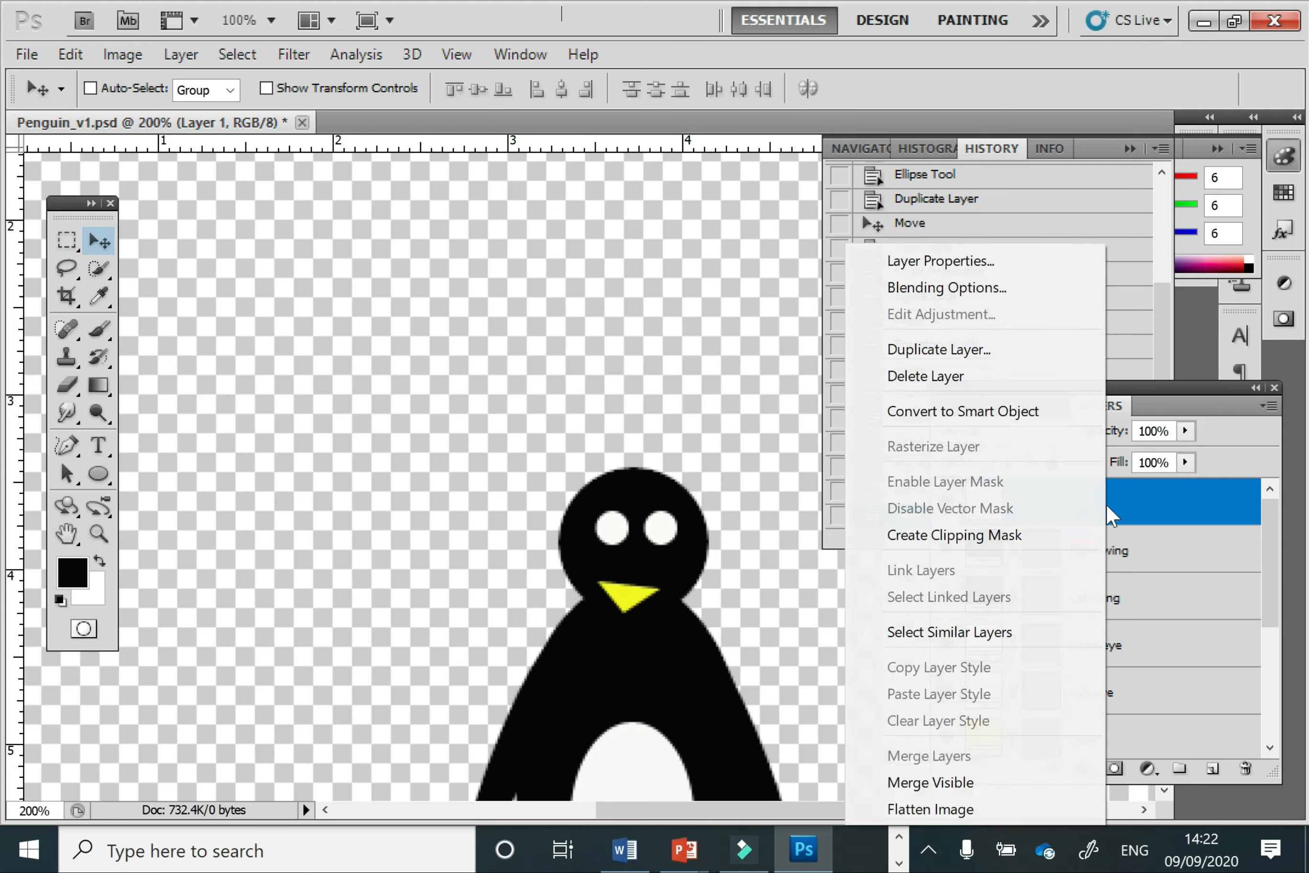
left_click(1019, 262)
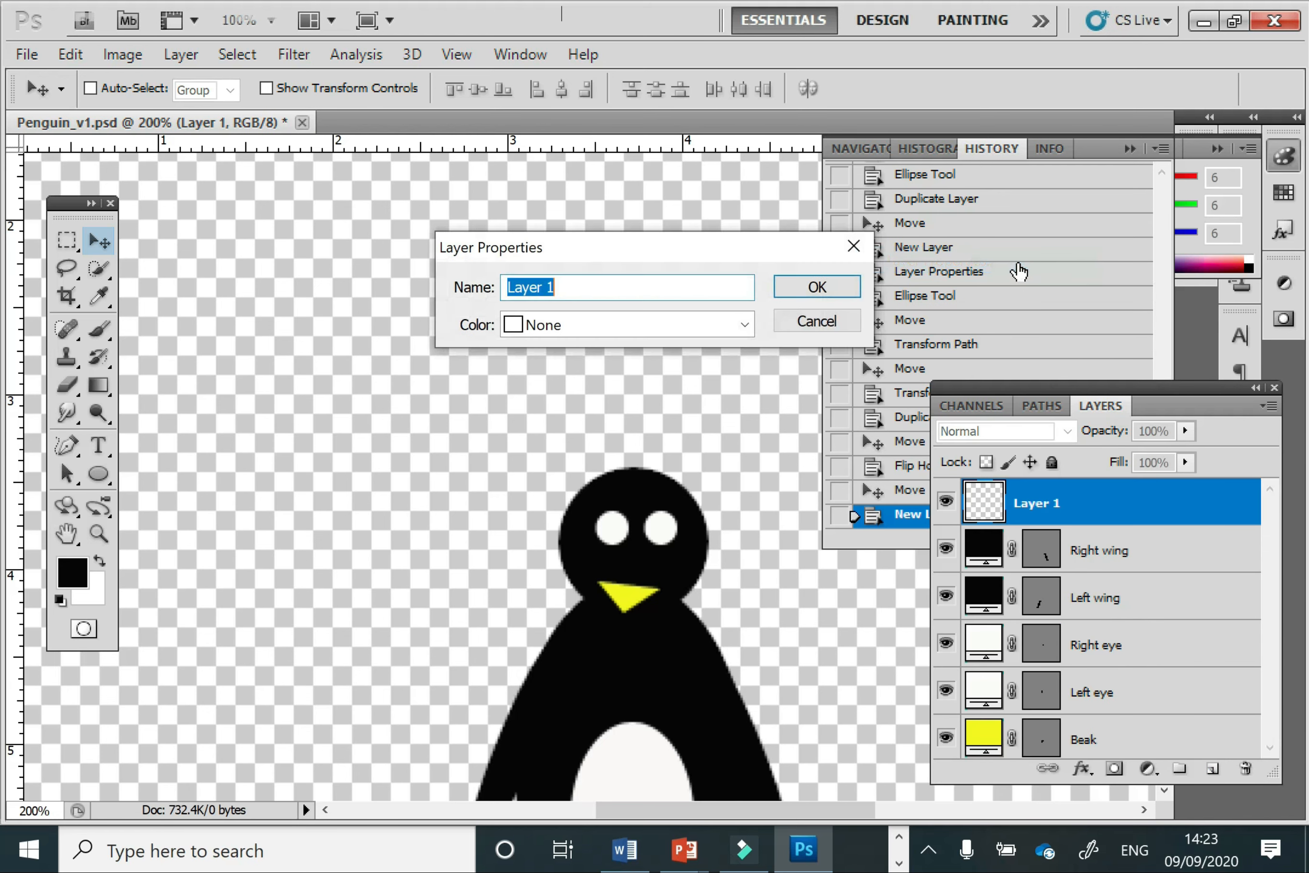
type("Left pupil")
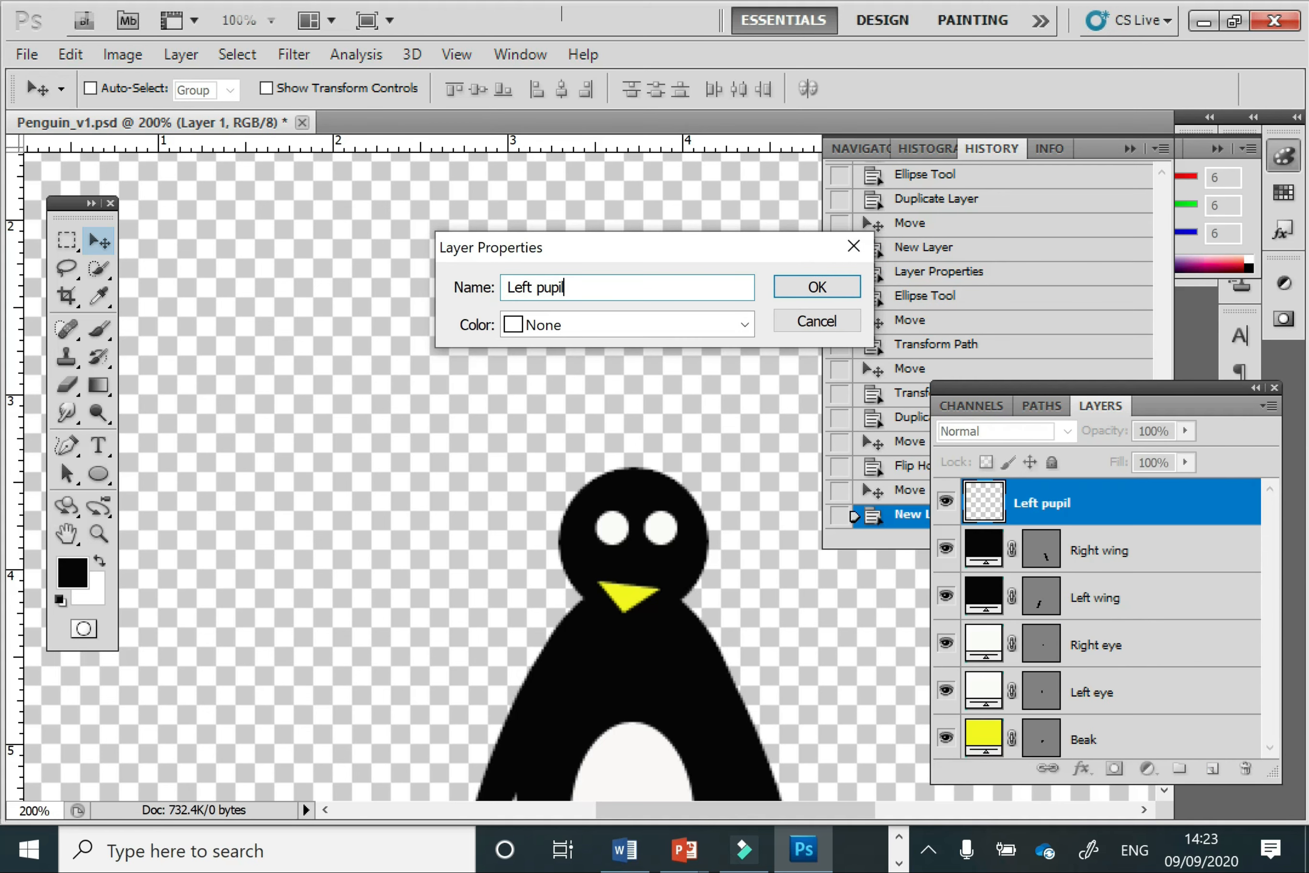
left_click(833, 287)
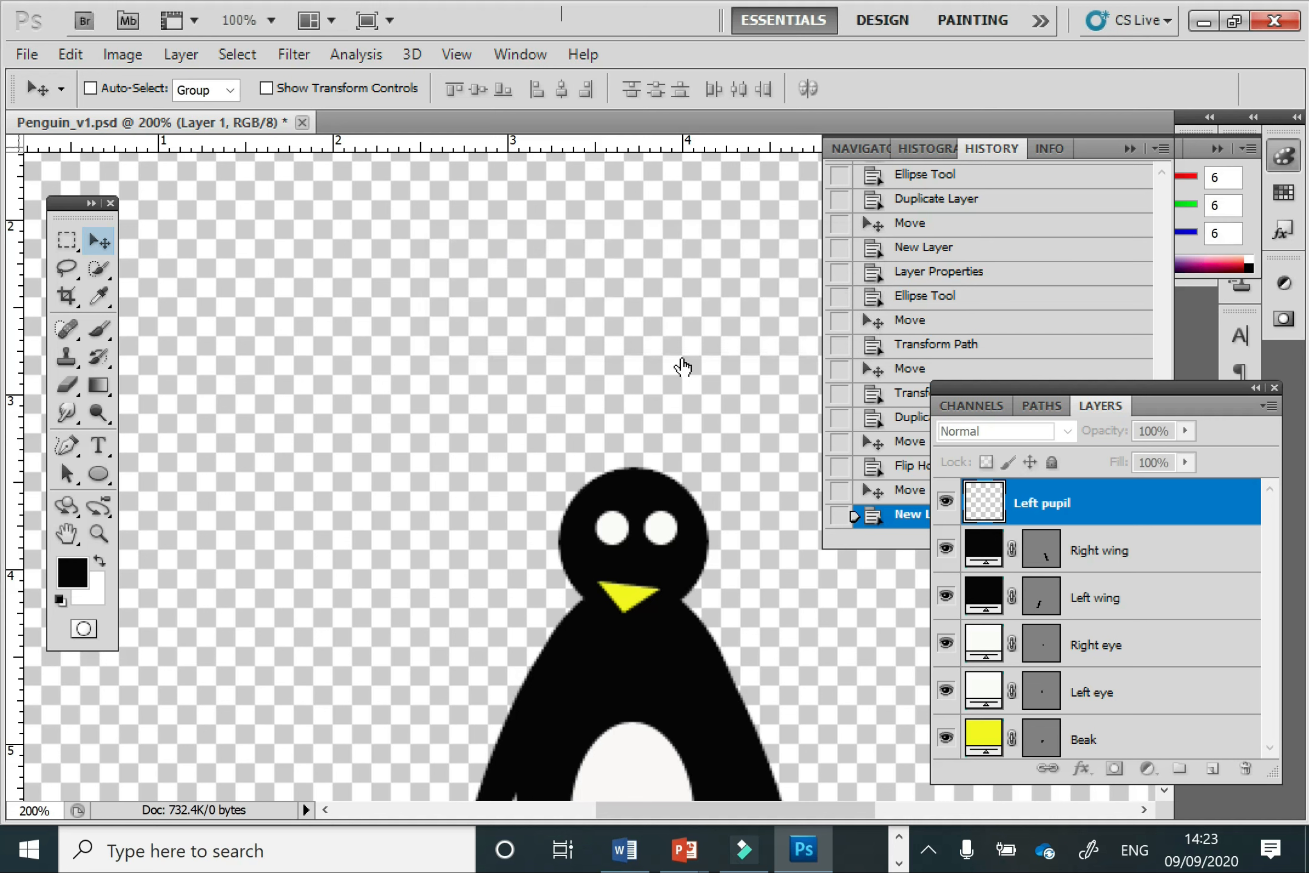
left_click(98, 474)
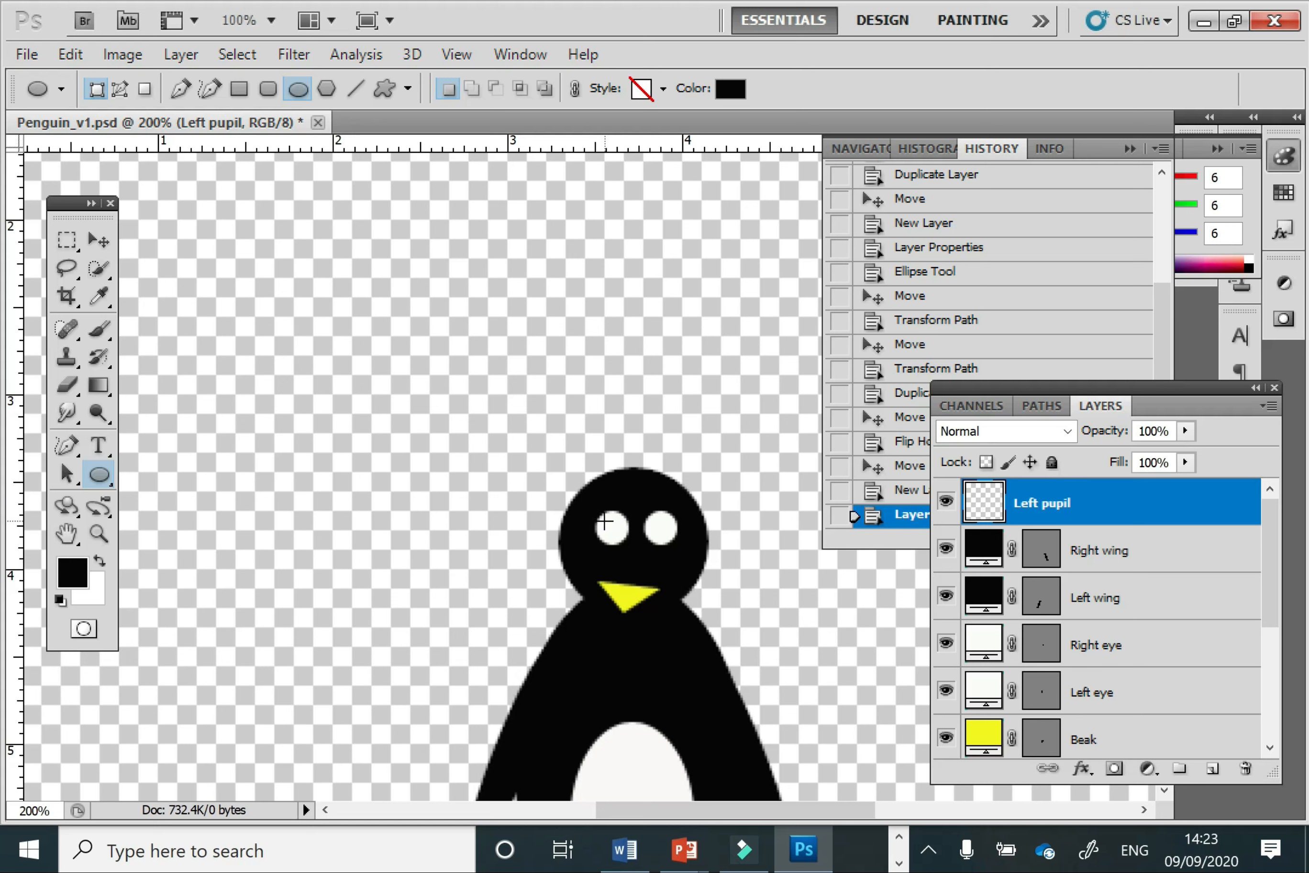
left_click_drag(604, 522, 623, 534)
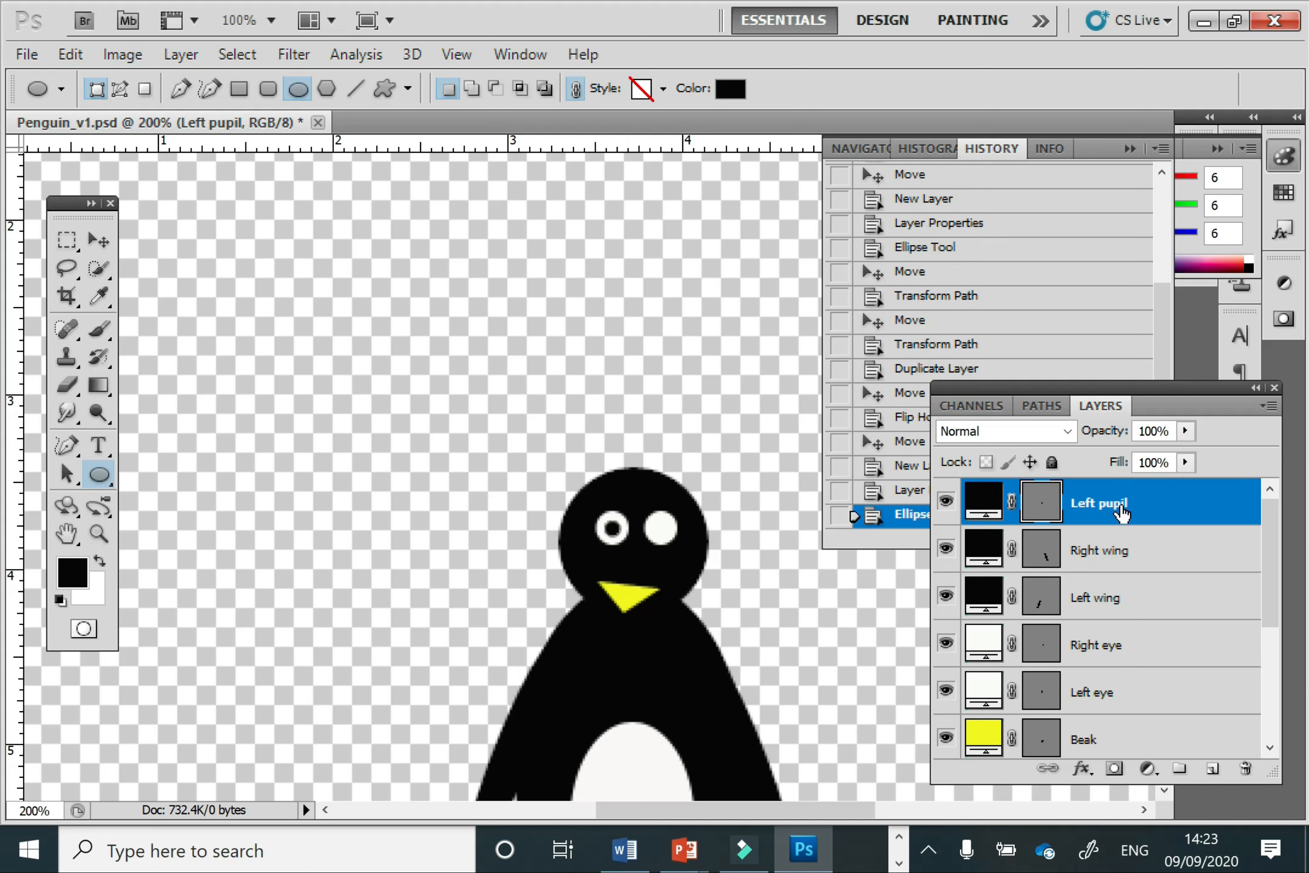
Step: Duplicate the Left pupil layer as "Right pupil" and move the copy to the centre of the right eye
right_click(1121, 512)
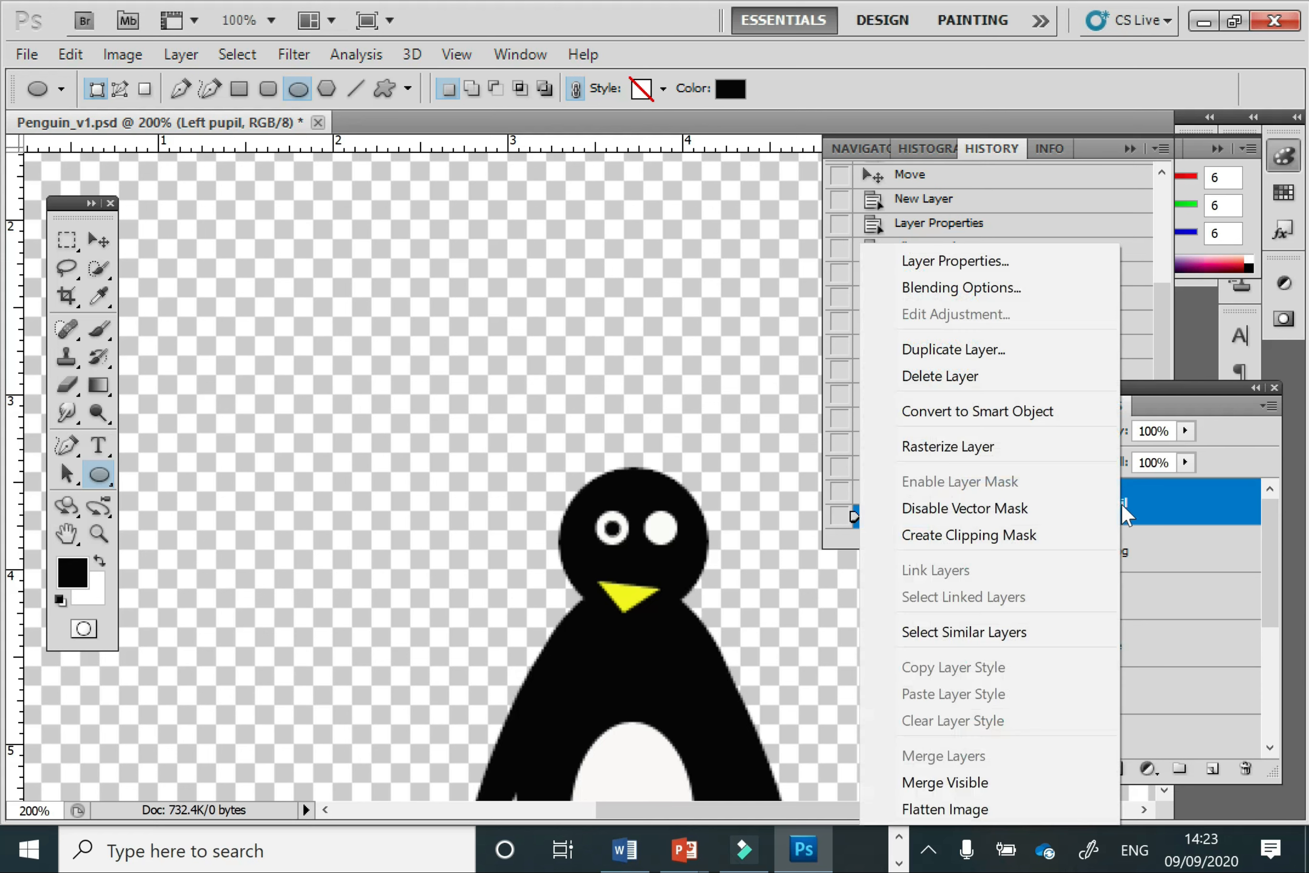
left_click(1027, 356)
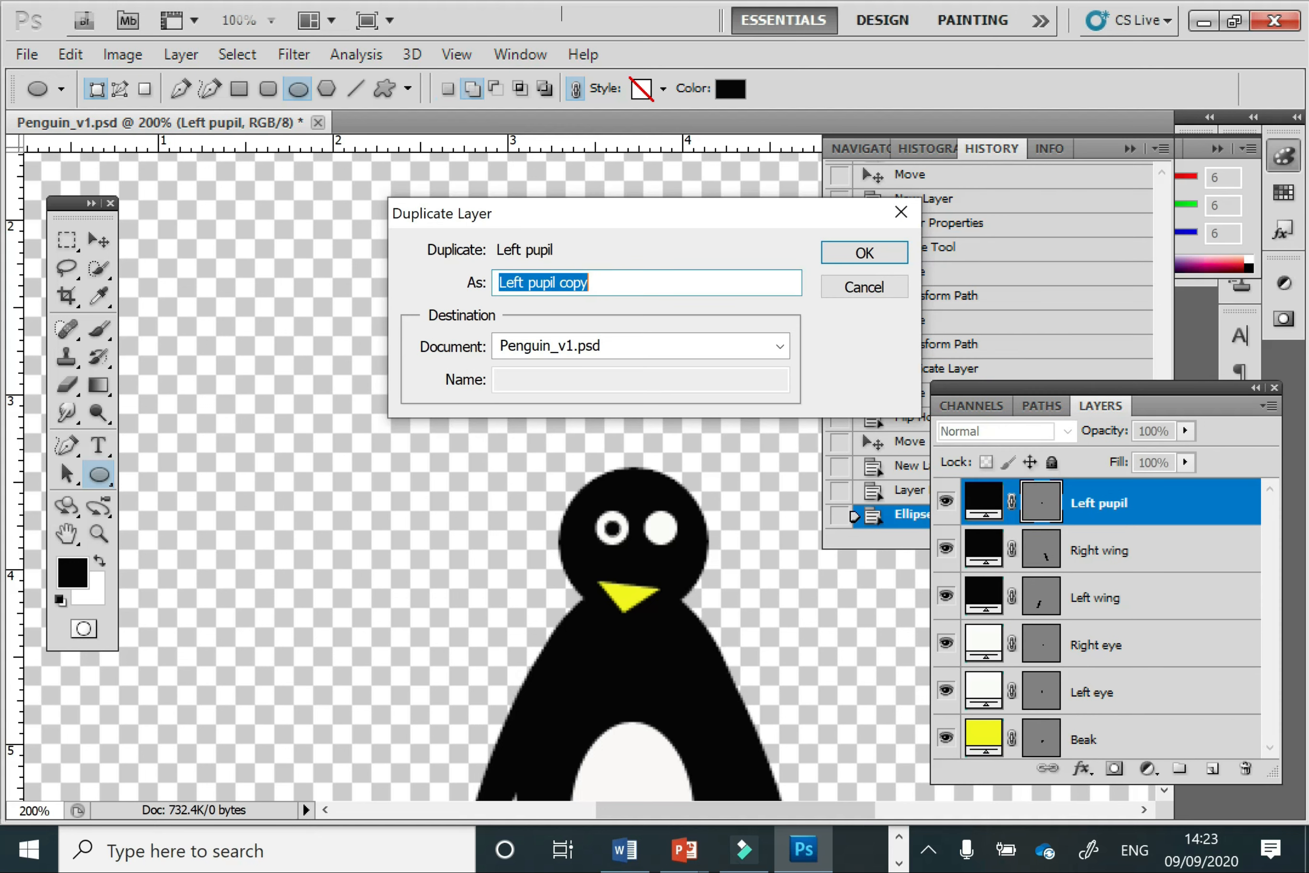
type("Right pupil")
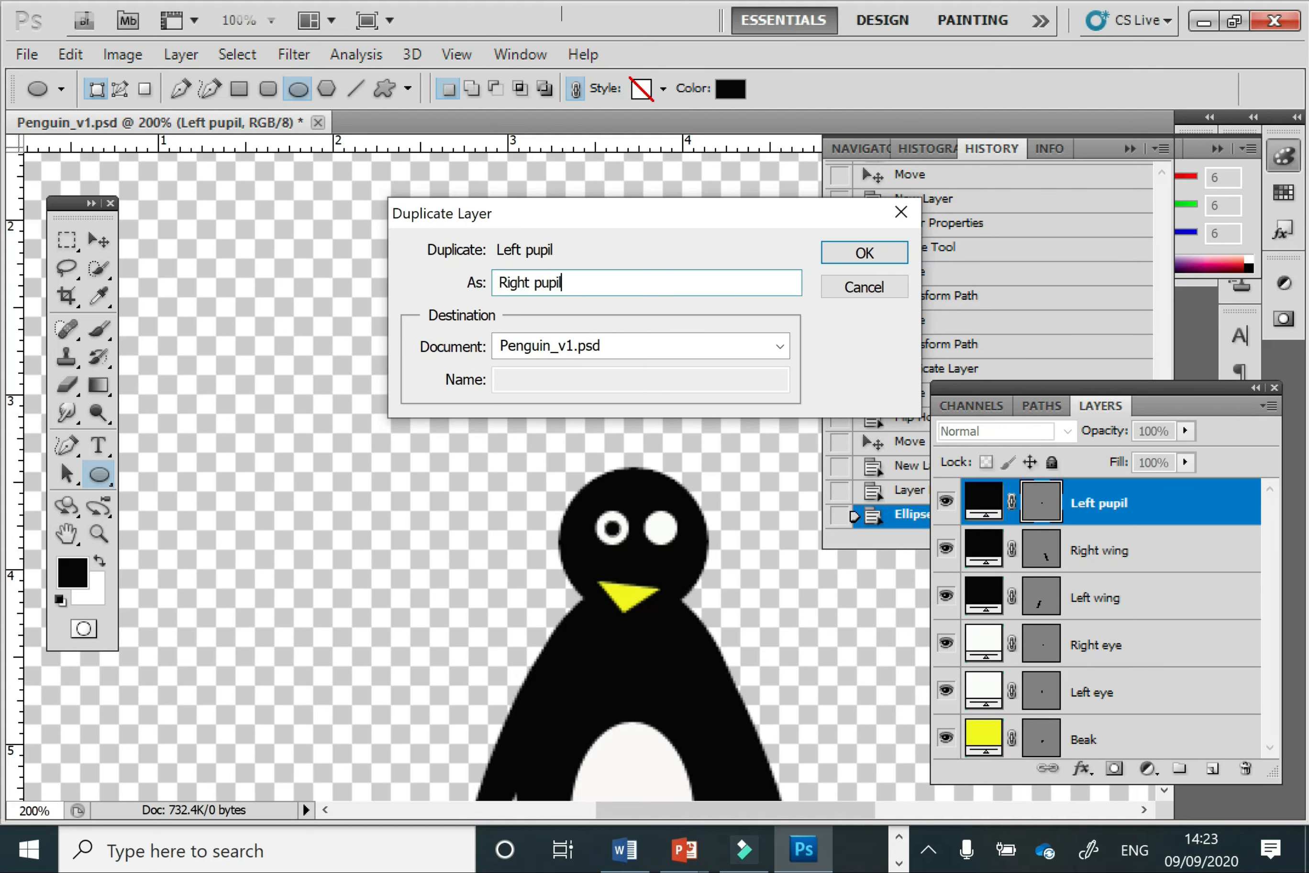
left_click(884, 252)
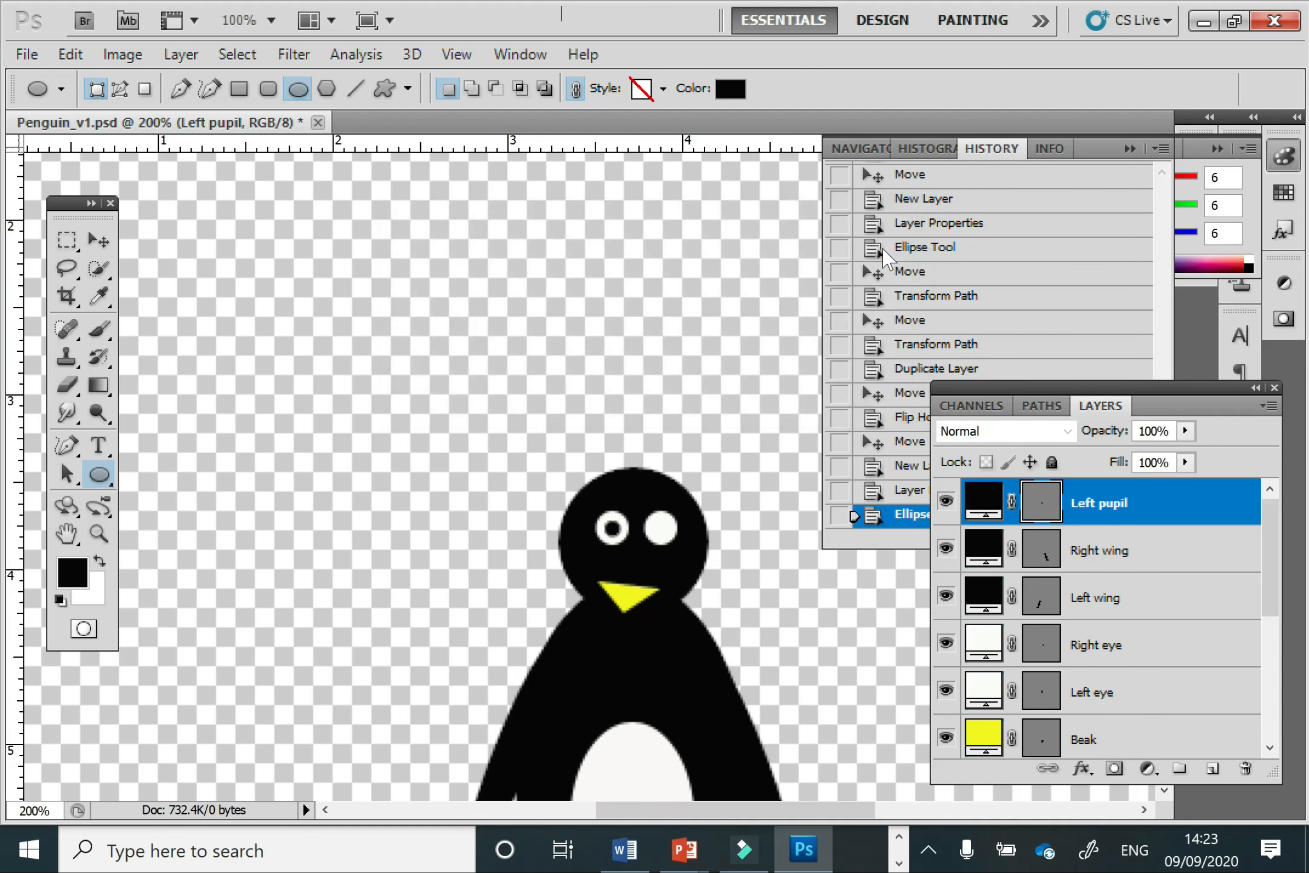
left_click(99, 241)
left_click_drag(617, 529, 668, 540)
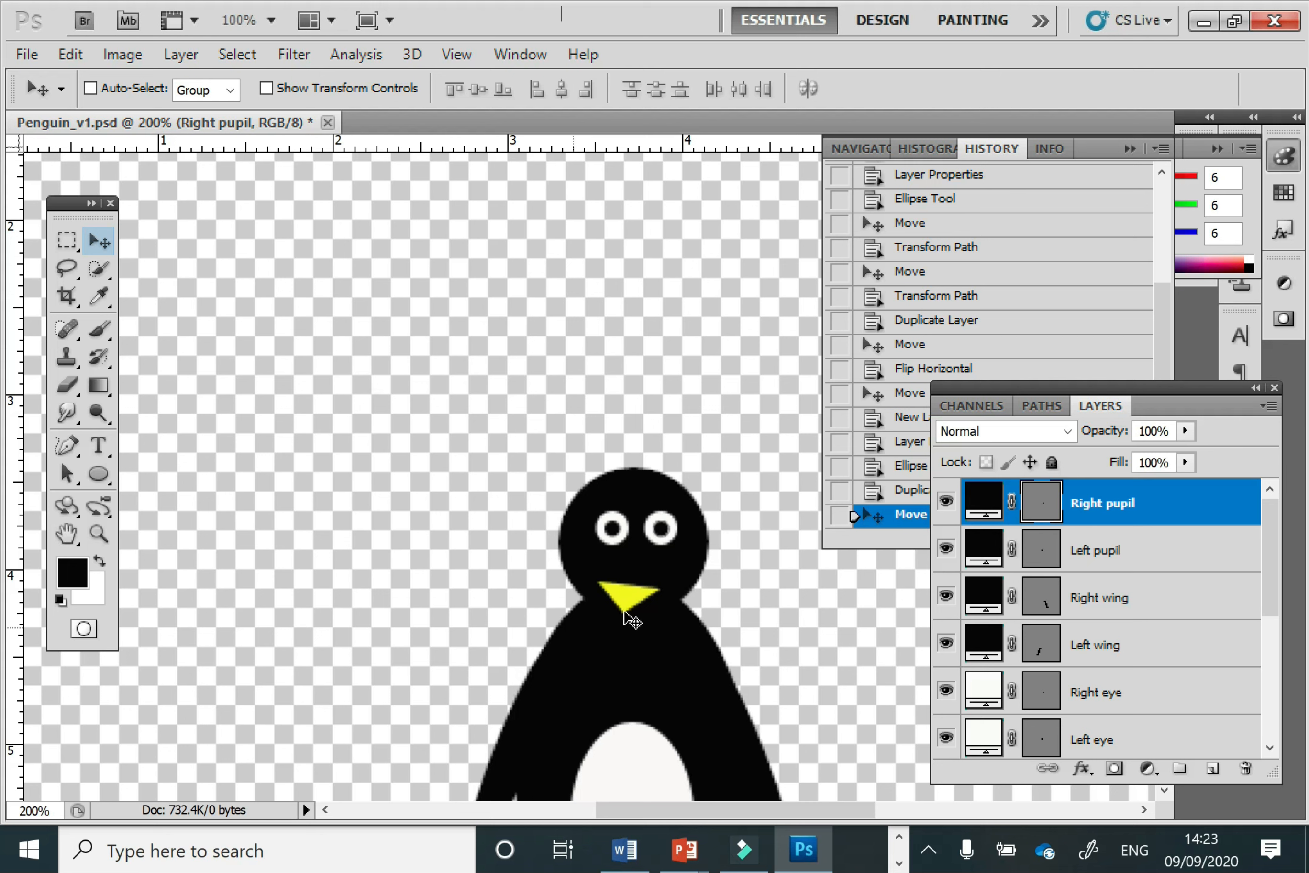
Step: Save the document under the new name Penguin_v2 in Photoshop format in the Other Work folder
left_click(33, 55)
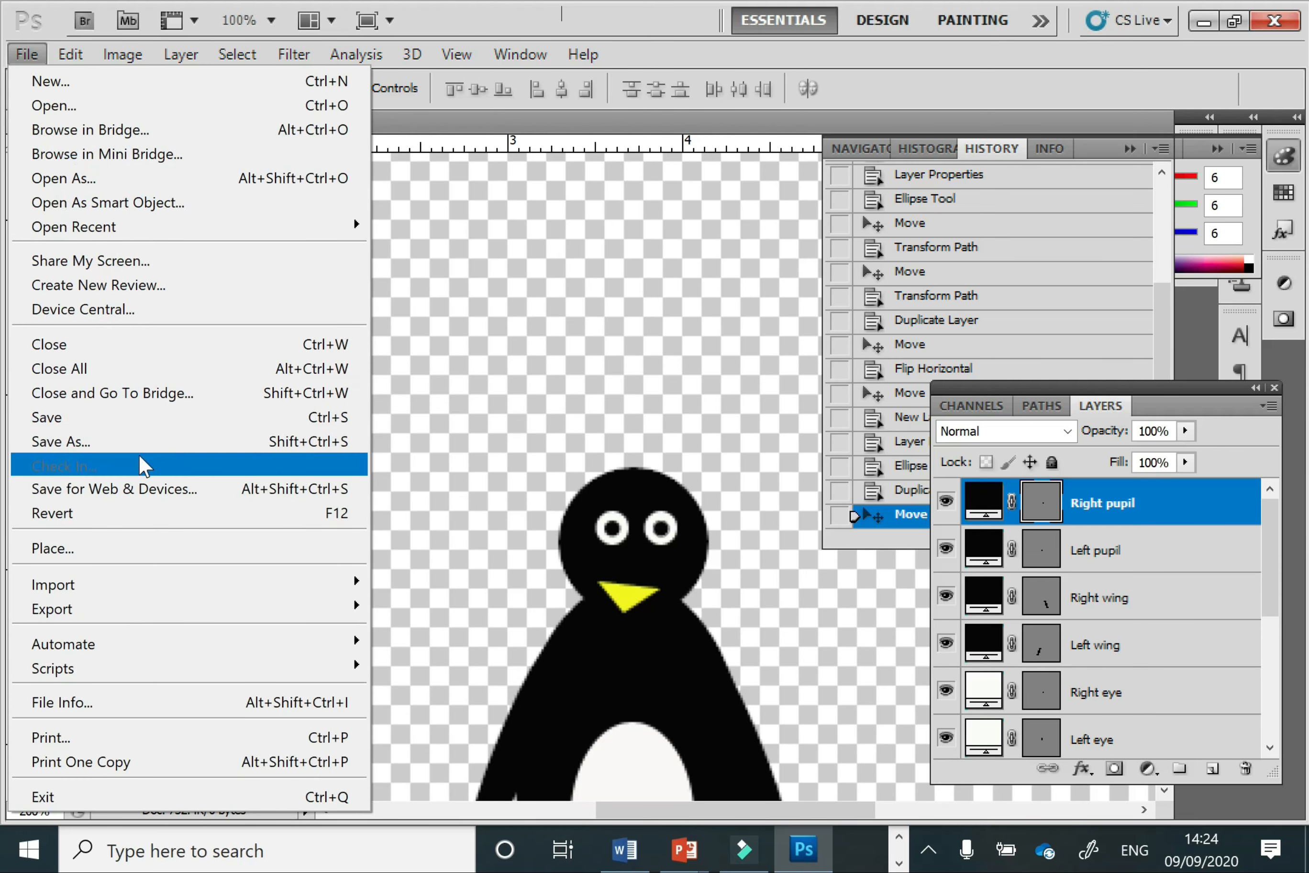
left_click(144, 442)
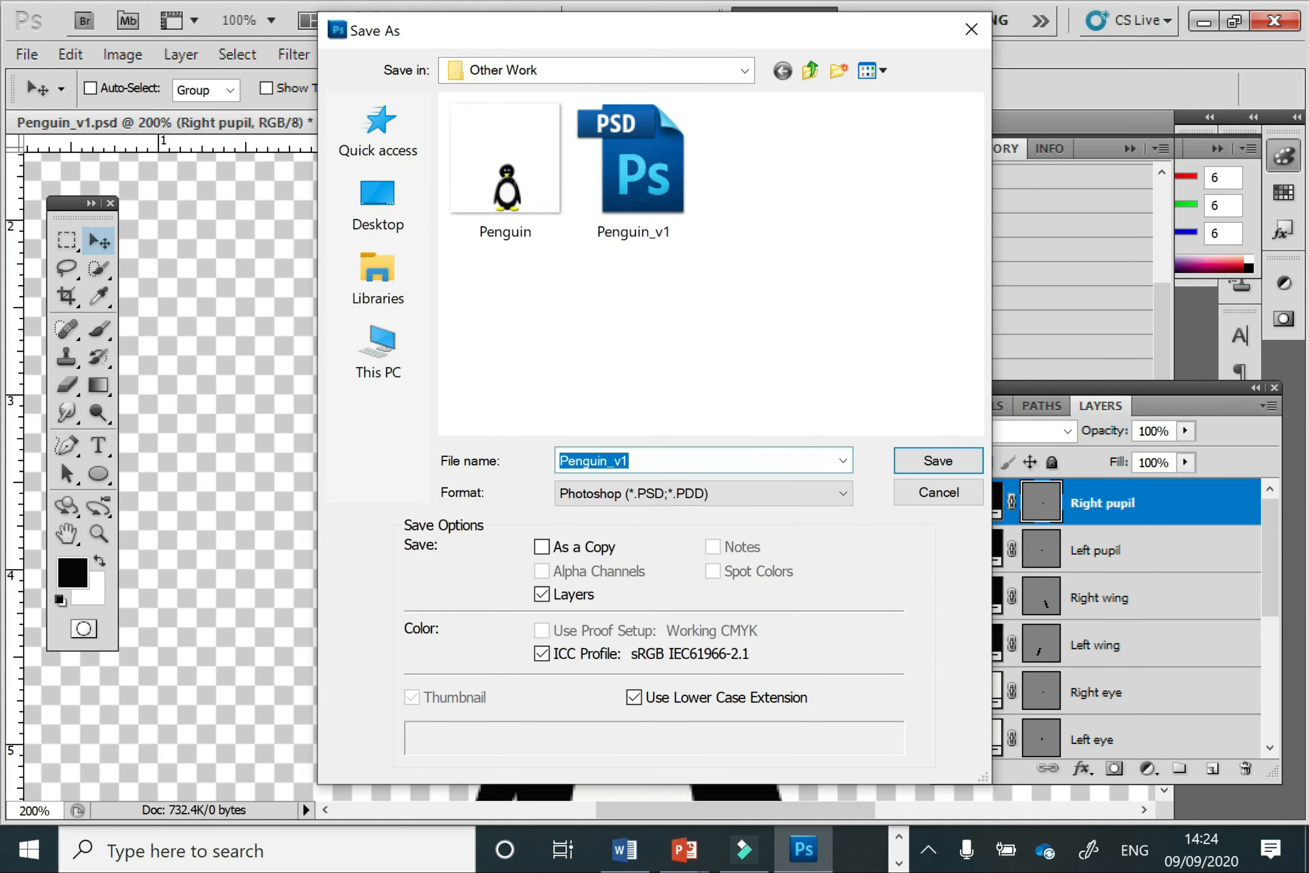
left_click(678, 453)
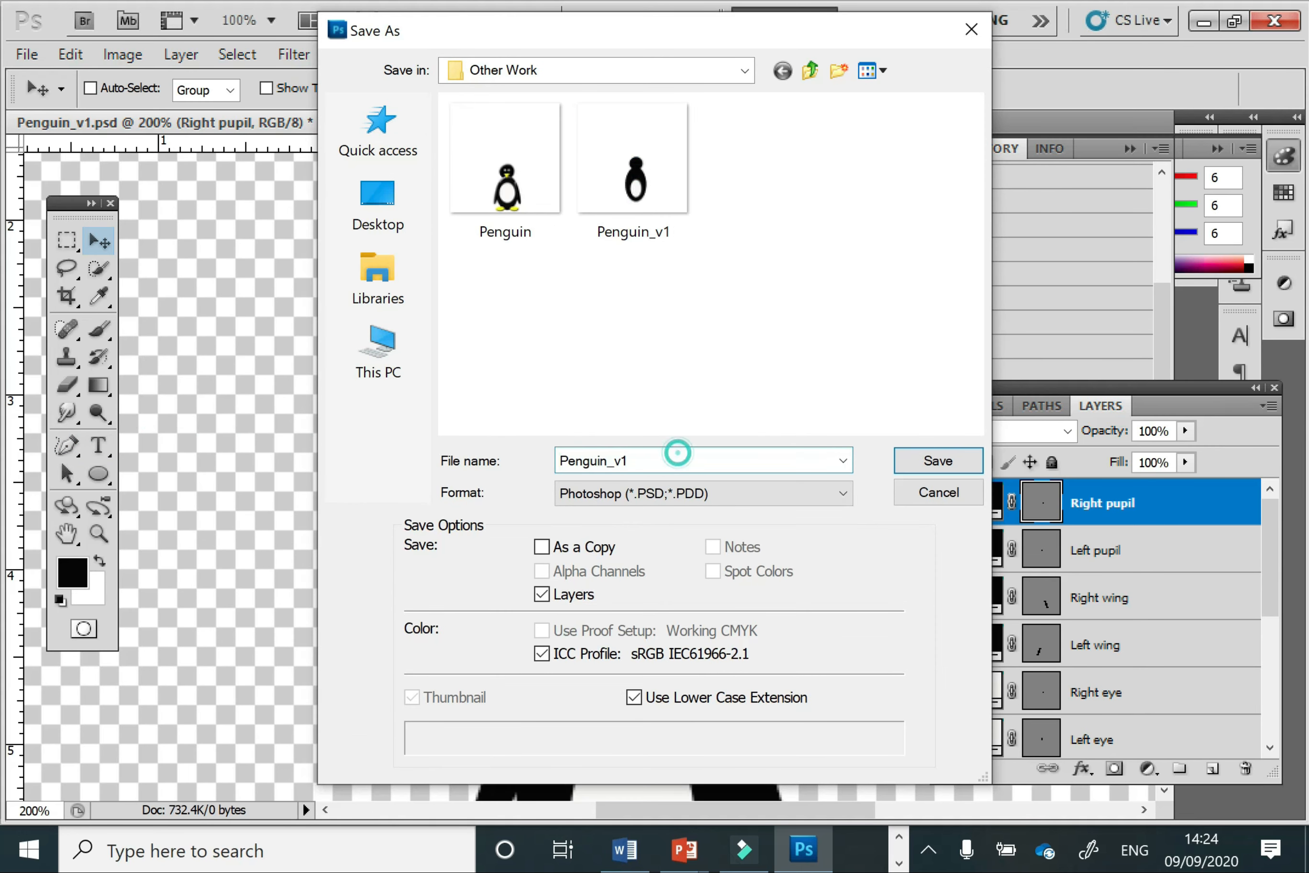
key("BackSpace")
type("2")
left_click(922, 465)
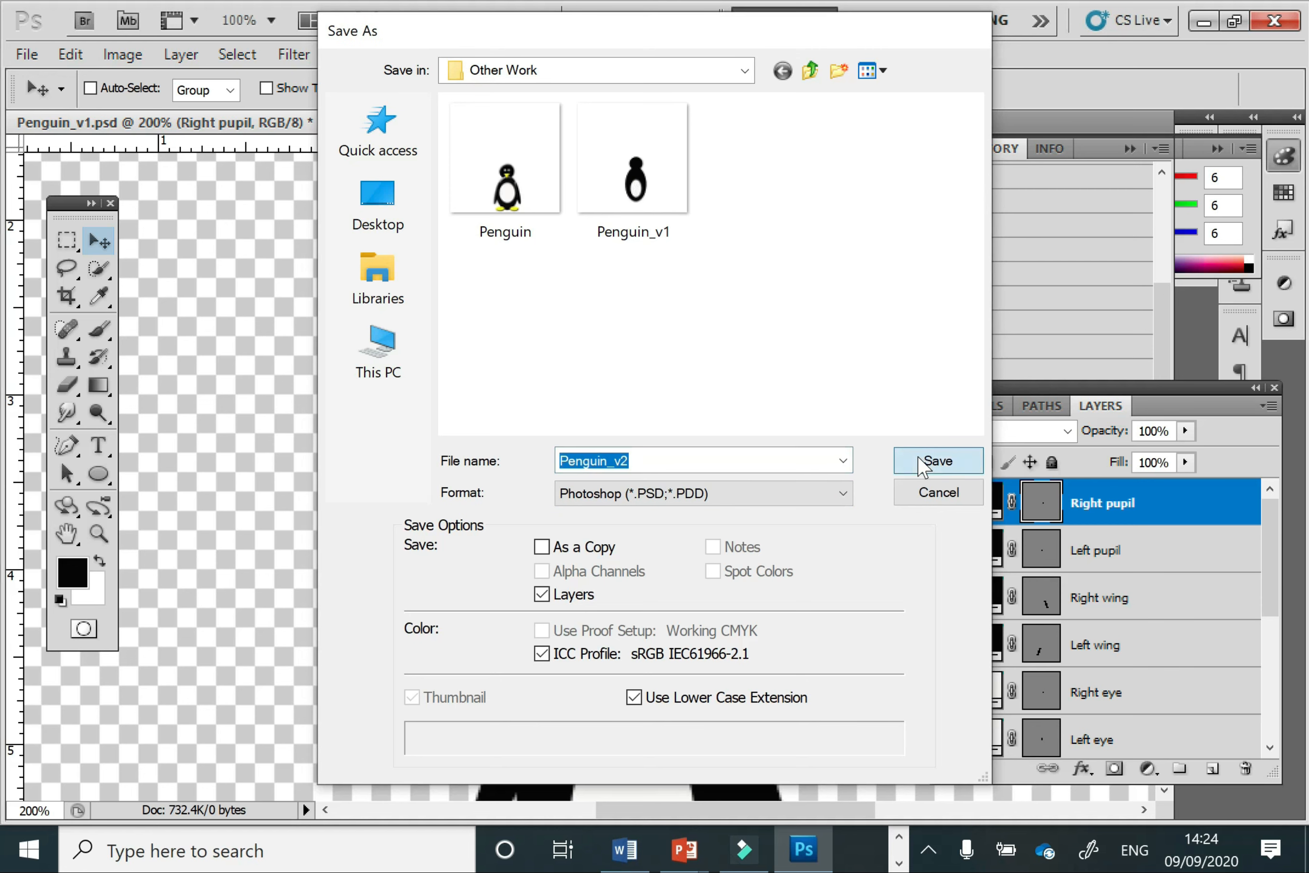
left_click(968, 526)
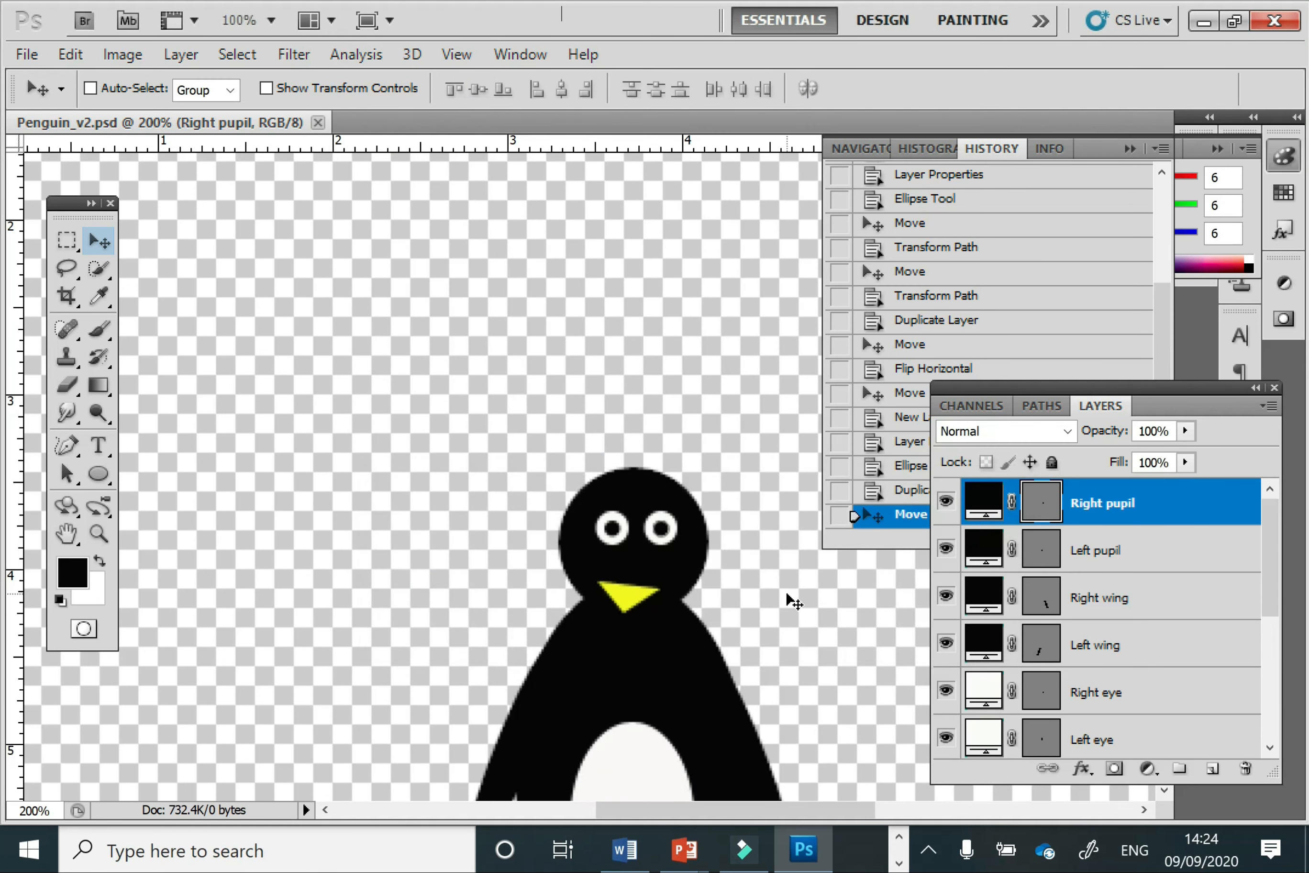
Step: Set the document's zoom level to 100%
left_click(36, 810)
key("BackSpace")
key("BackSpace")
key("BackSpace")
type("100")
key("Return")
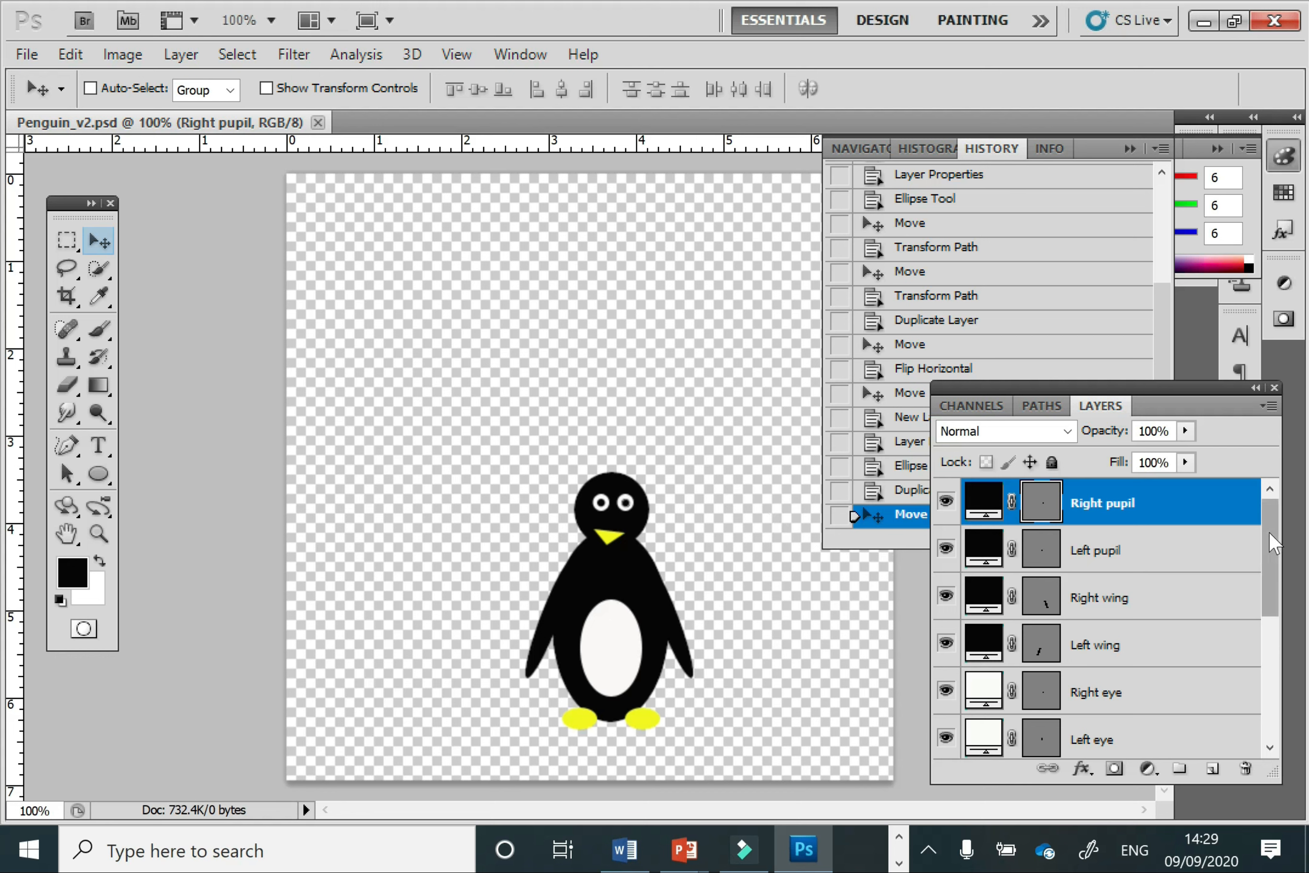
Step: Apply a smooth Inner Bevel from Bevel and Emboss to the Penguin body layer with depth 103%, size 10 px and soften 6 px
left_click_drag(1271, 552, 1281, 681)
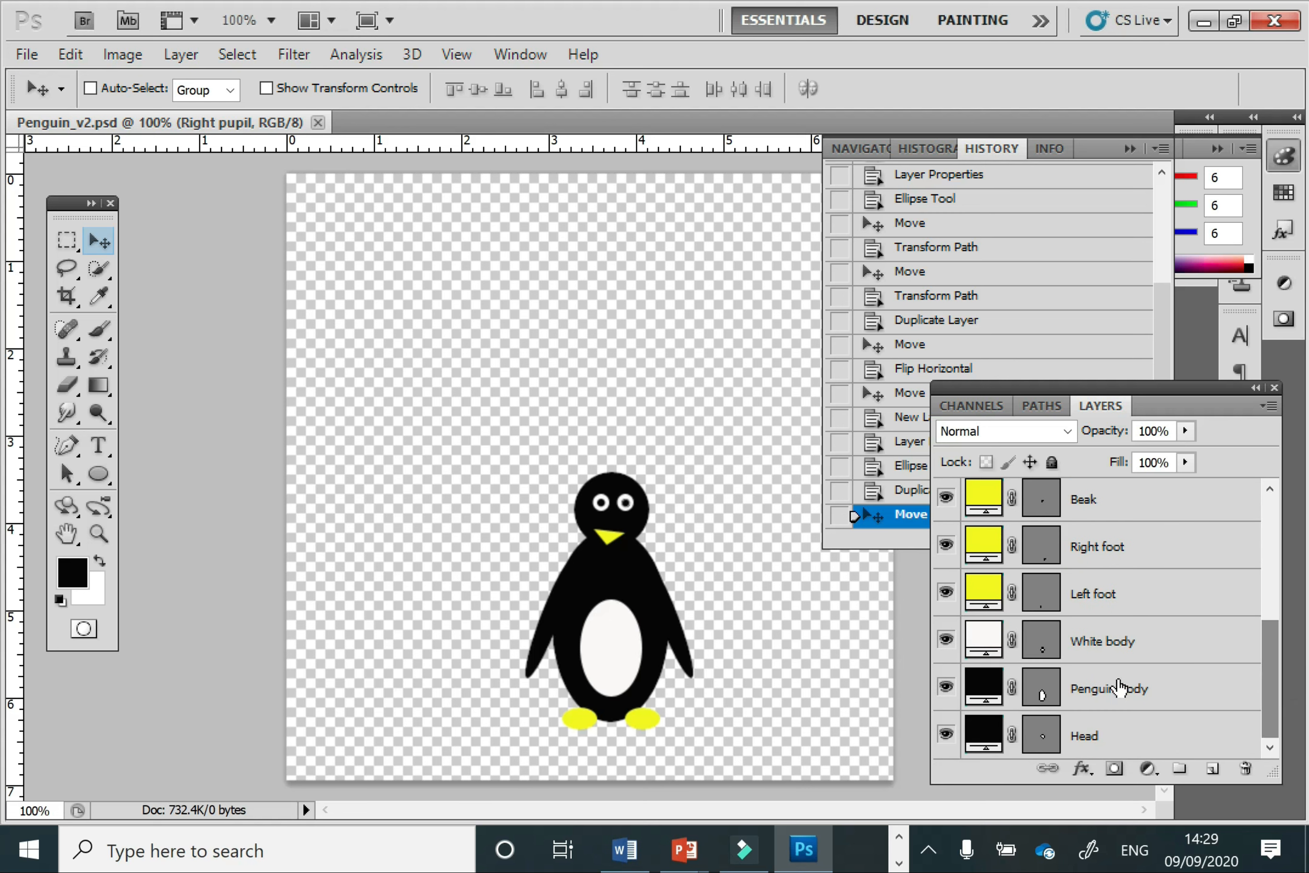
left_click(1135, 710)
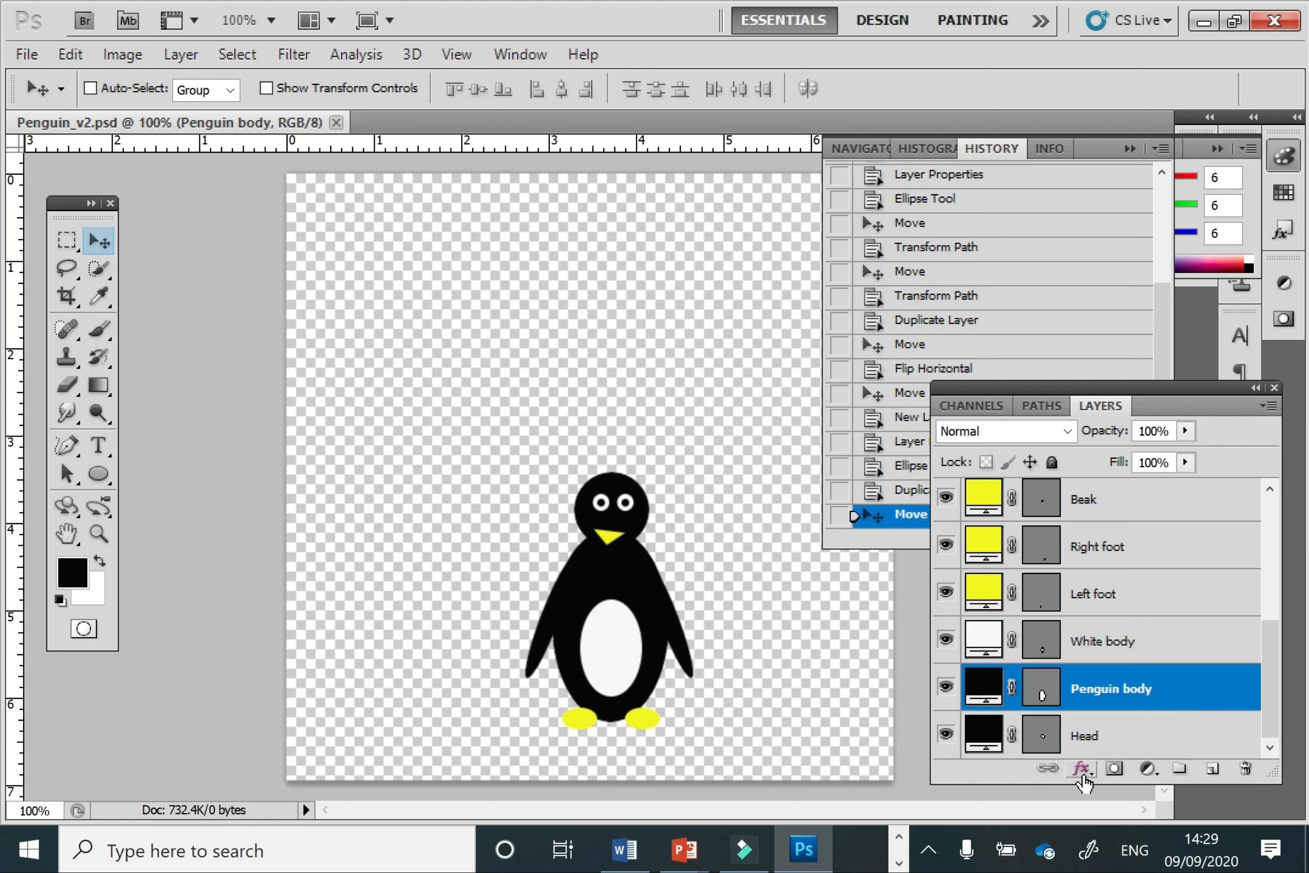
left_click(1082, 769)
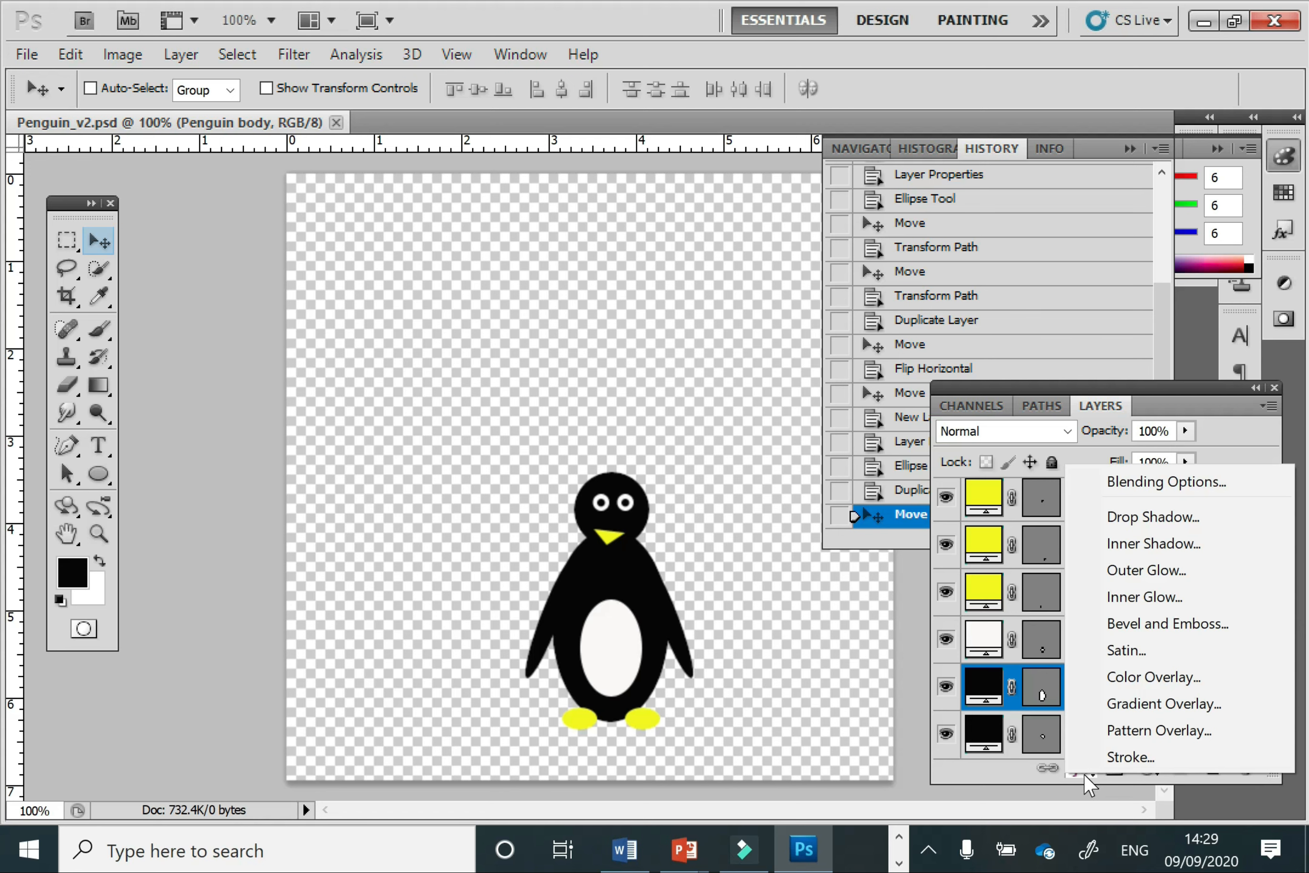
left_click(1164, 624)
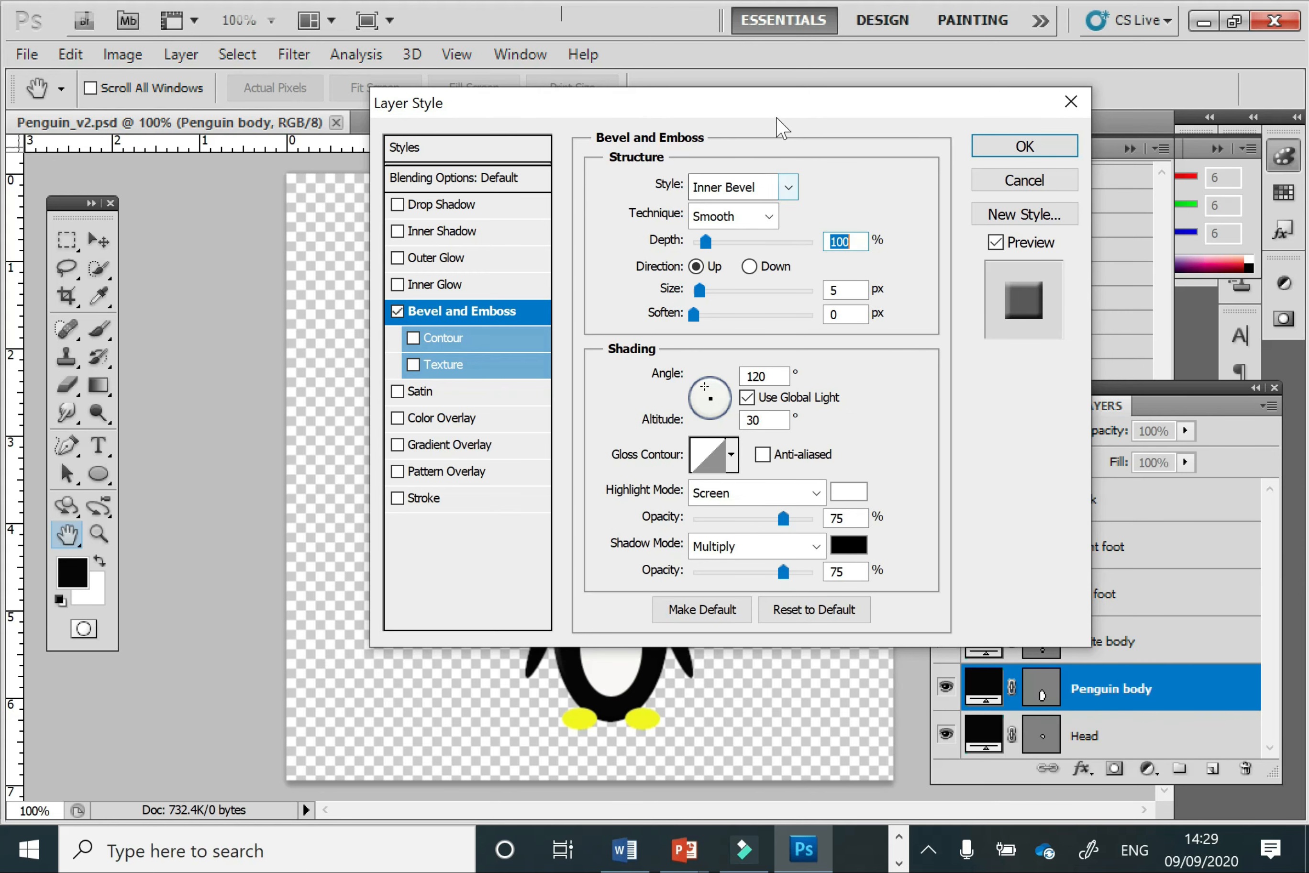
left_click_drag(789, 111, 1055, 41)
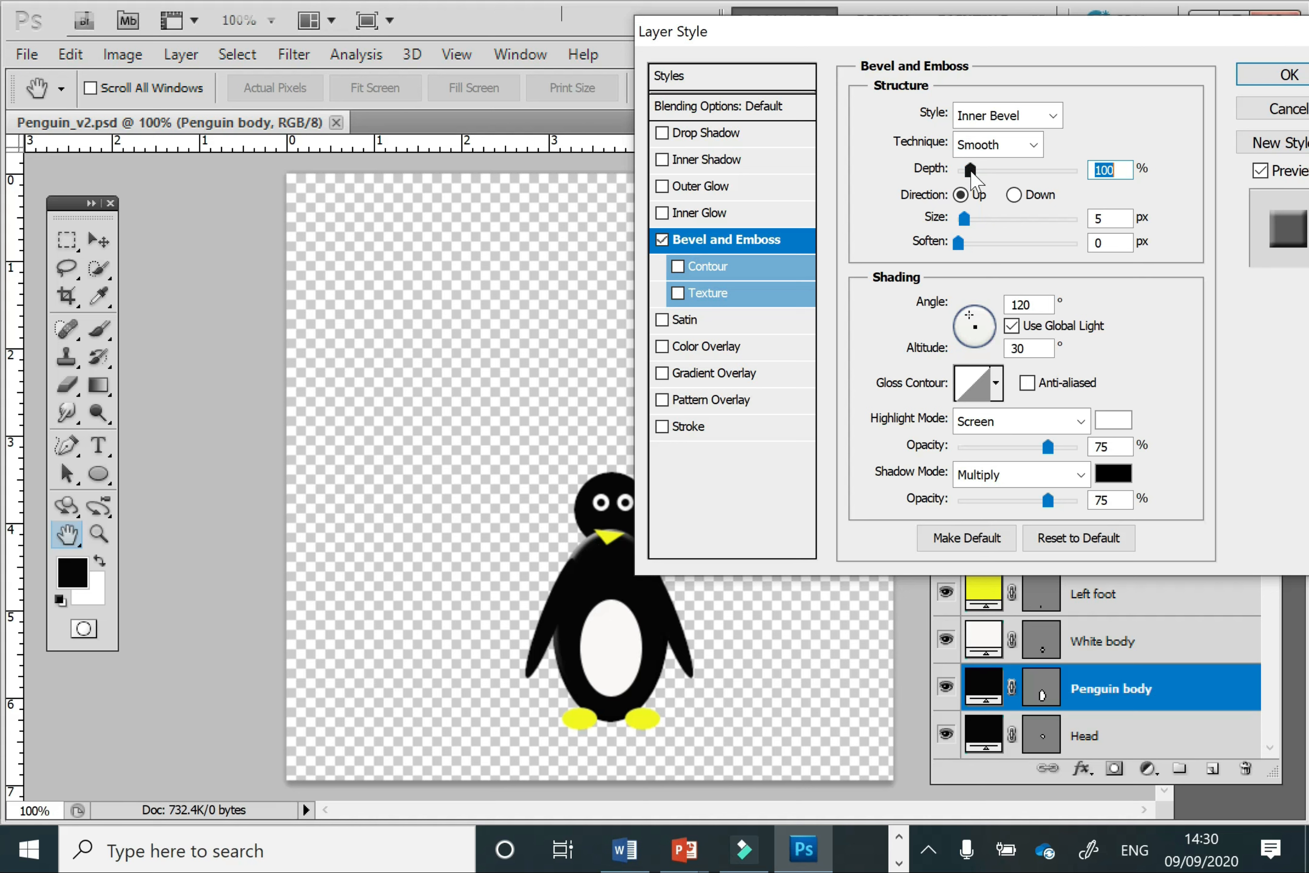
mouse_move(970, 175)
left_mouse_down()
mouse_move(1106, 217)
mouse_move(1073, 186)
mouse_move(970, 178)
left_mouse_up()
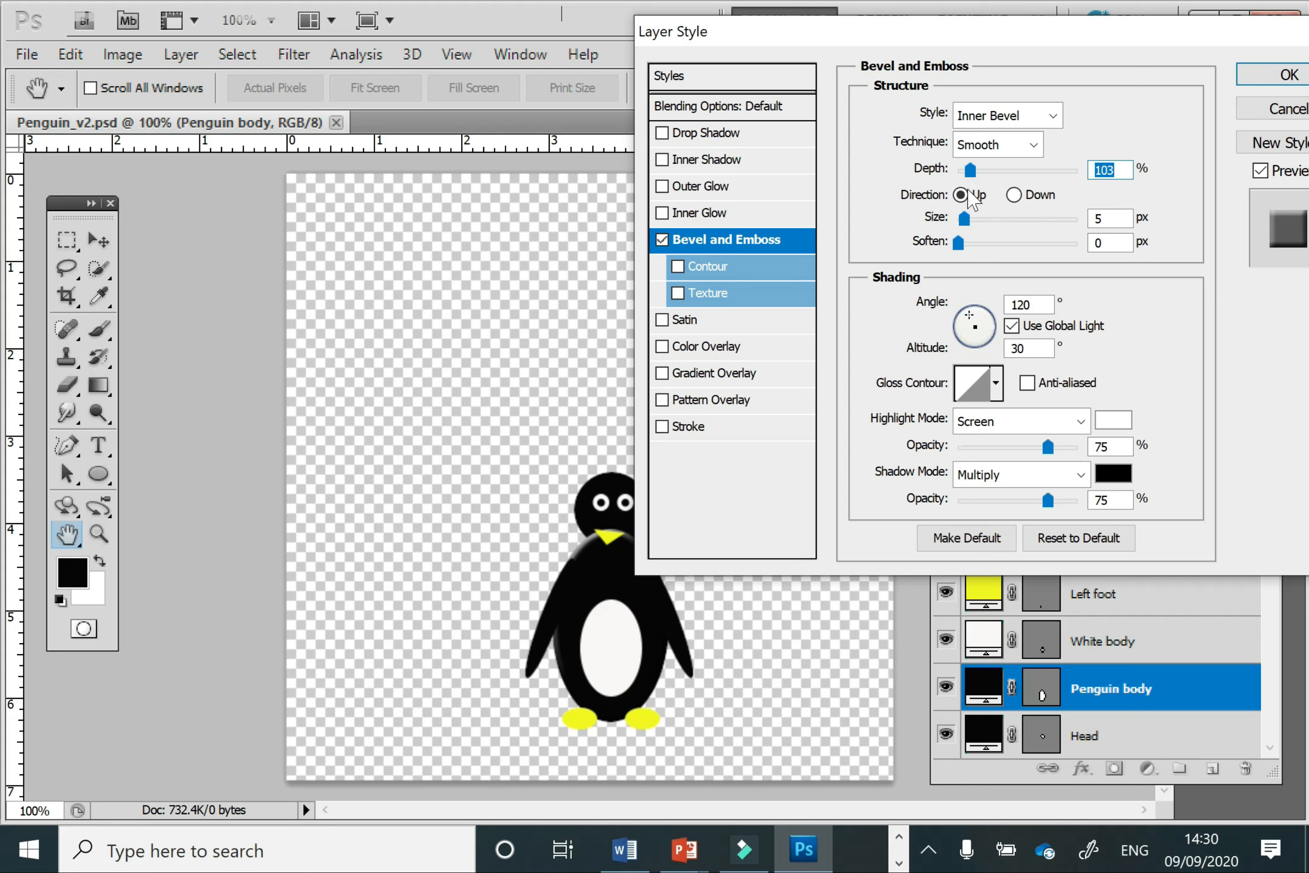
mouse_move(957, 244)
left_mouse_down()
mouse_move(1059, 254)
mouse_move(982, 259)
mouse_move(1004, 255)
mouse_move(970, 222)
left_mouse_up()
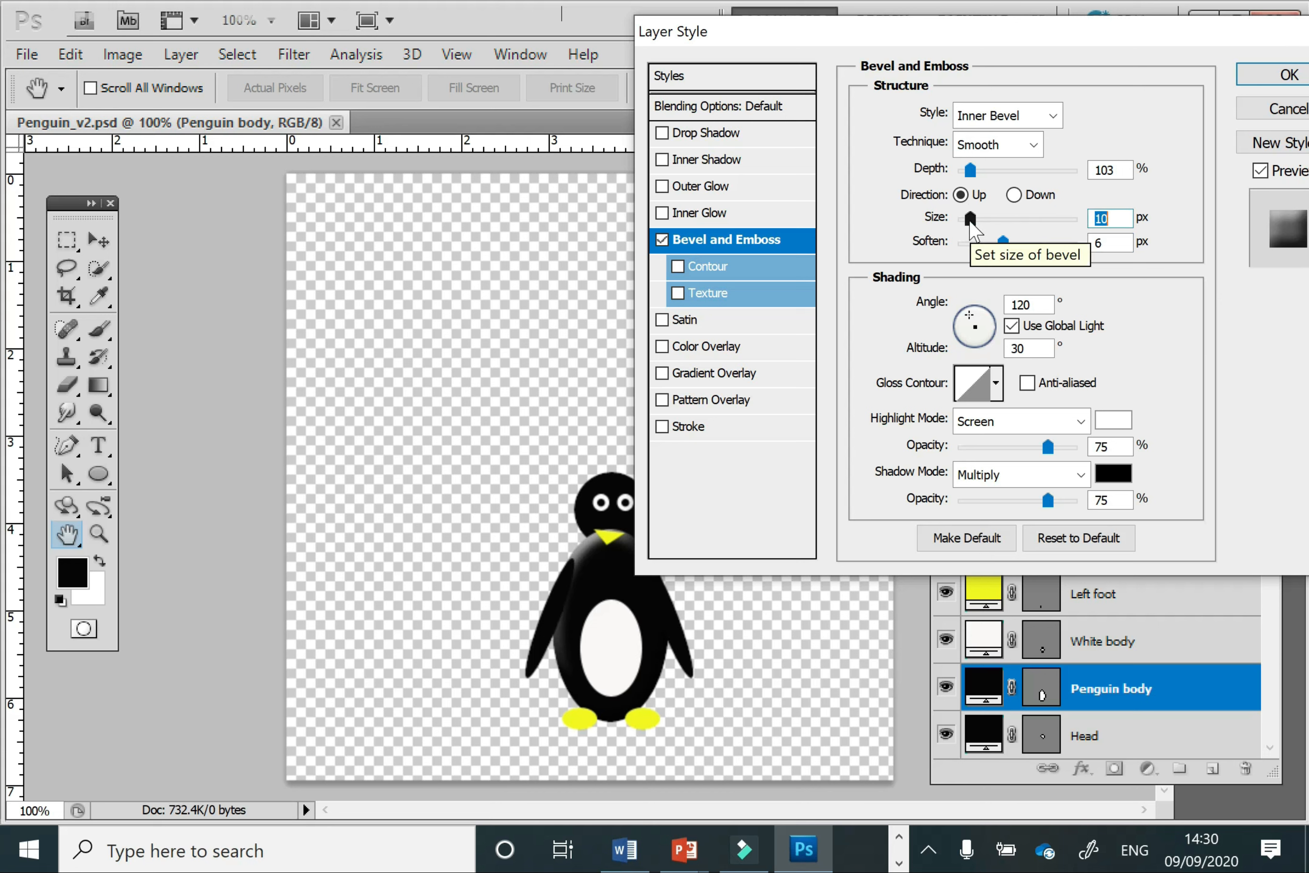
left_click(1290, 76)
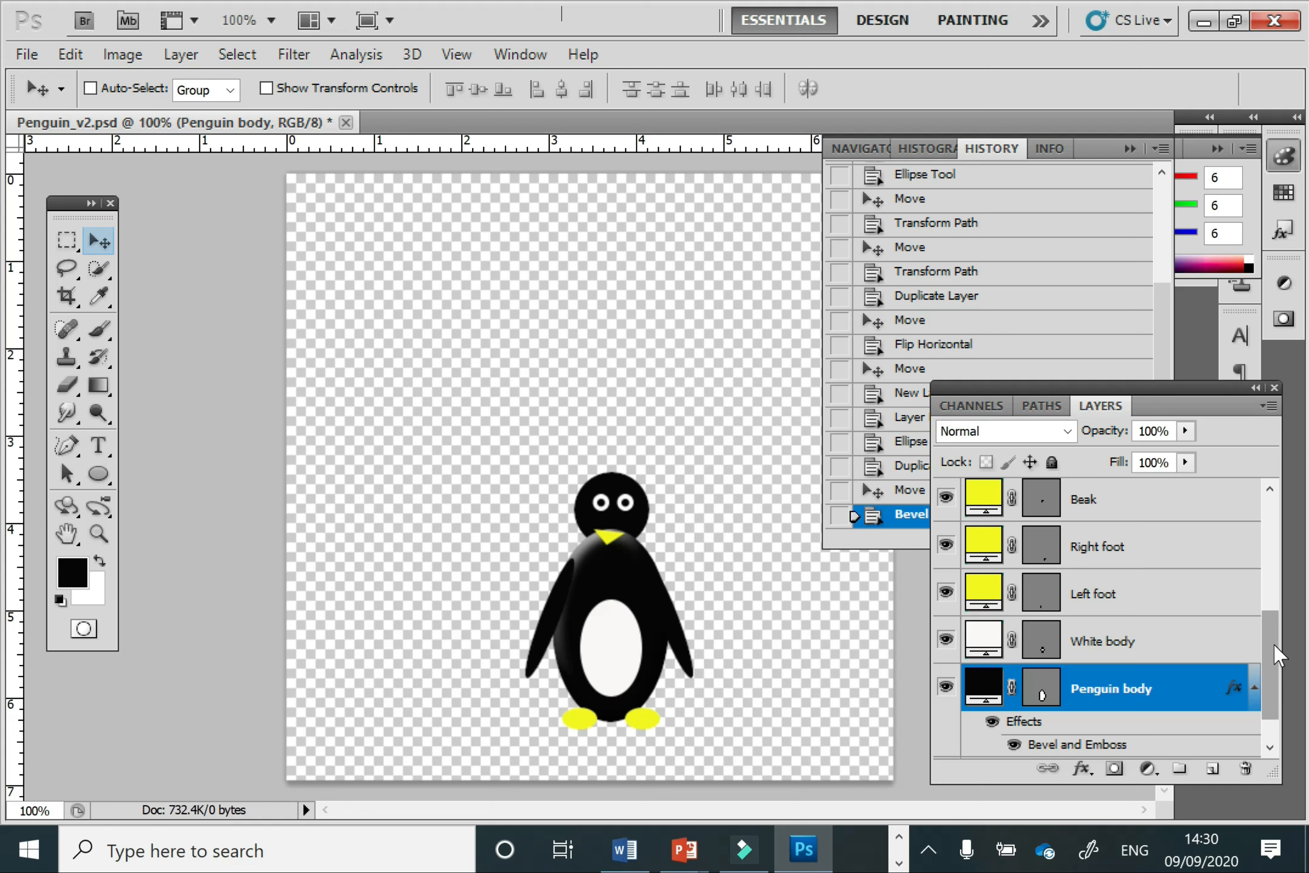
left_click_drag(1277, 653, 1278, 678)
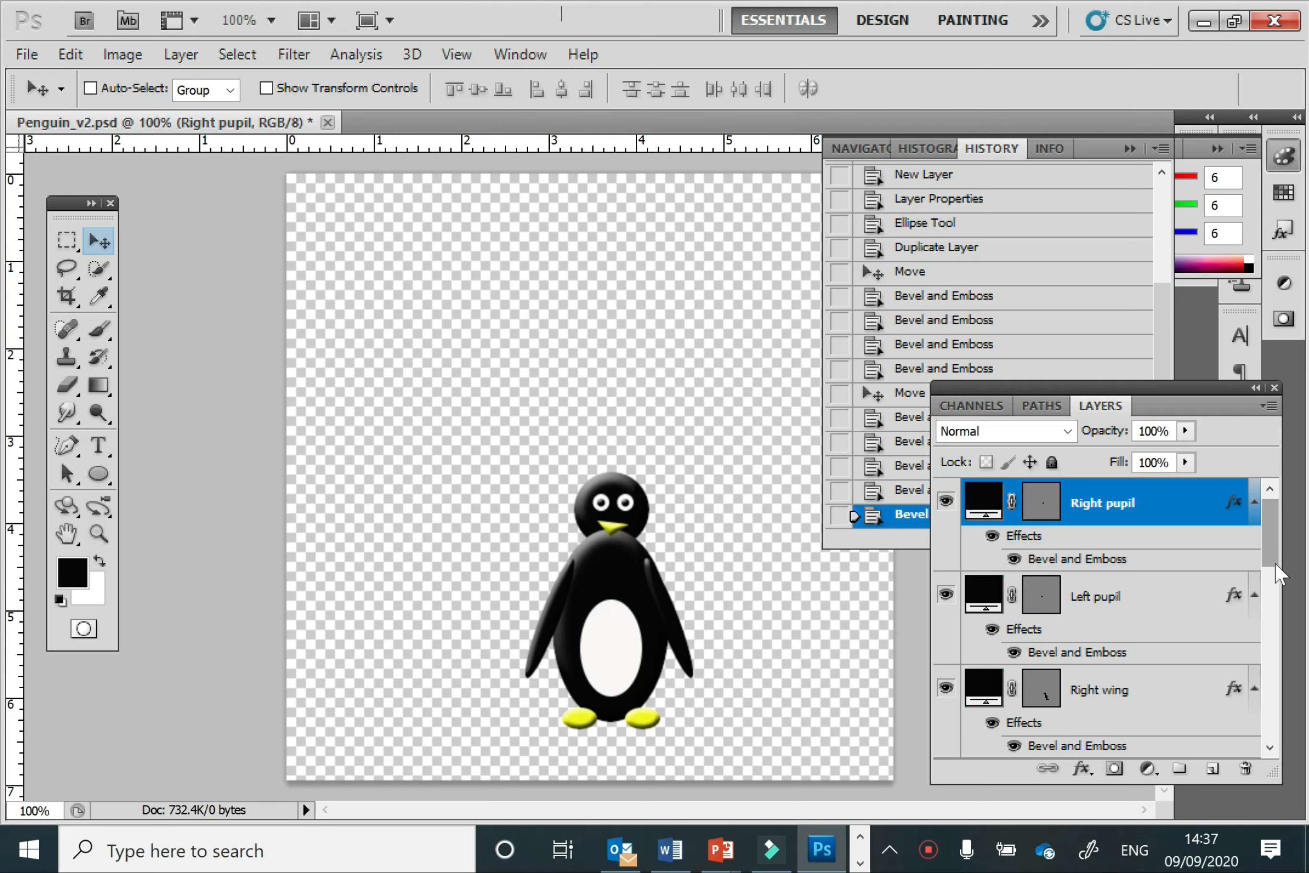
mouse_move(1275, 558)
left_mouse_down()
mouse_move(1269, 683)
mouse_move(1274, 526)
left_mouse_up()
Step: Save the document as Penguin_FINAL in Photoshop format in the Other Work folder, with Maximize Compatibility on
left_click(27, 55)
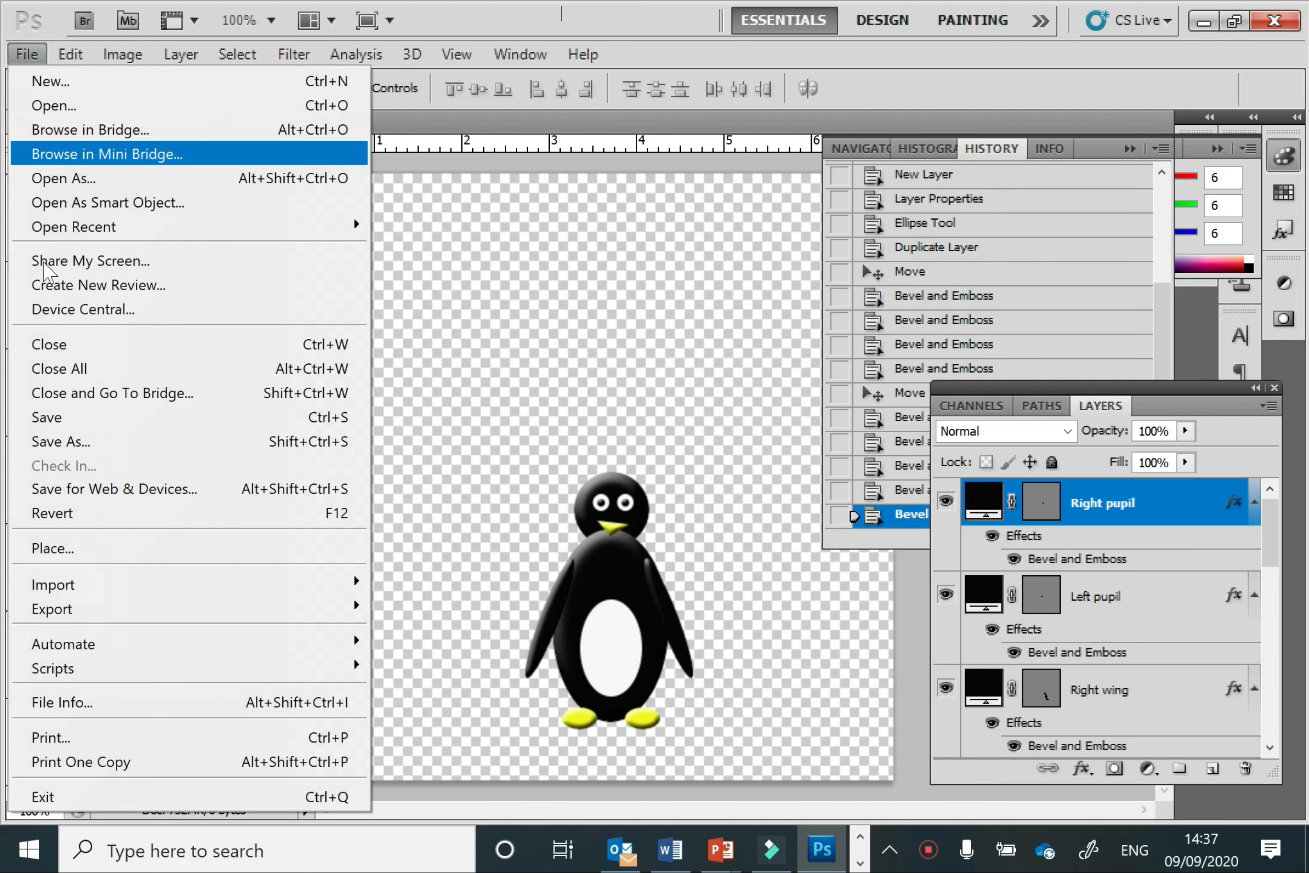
left_click(105, 440)
left_click(730, 457)
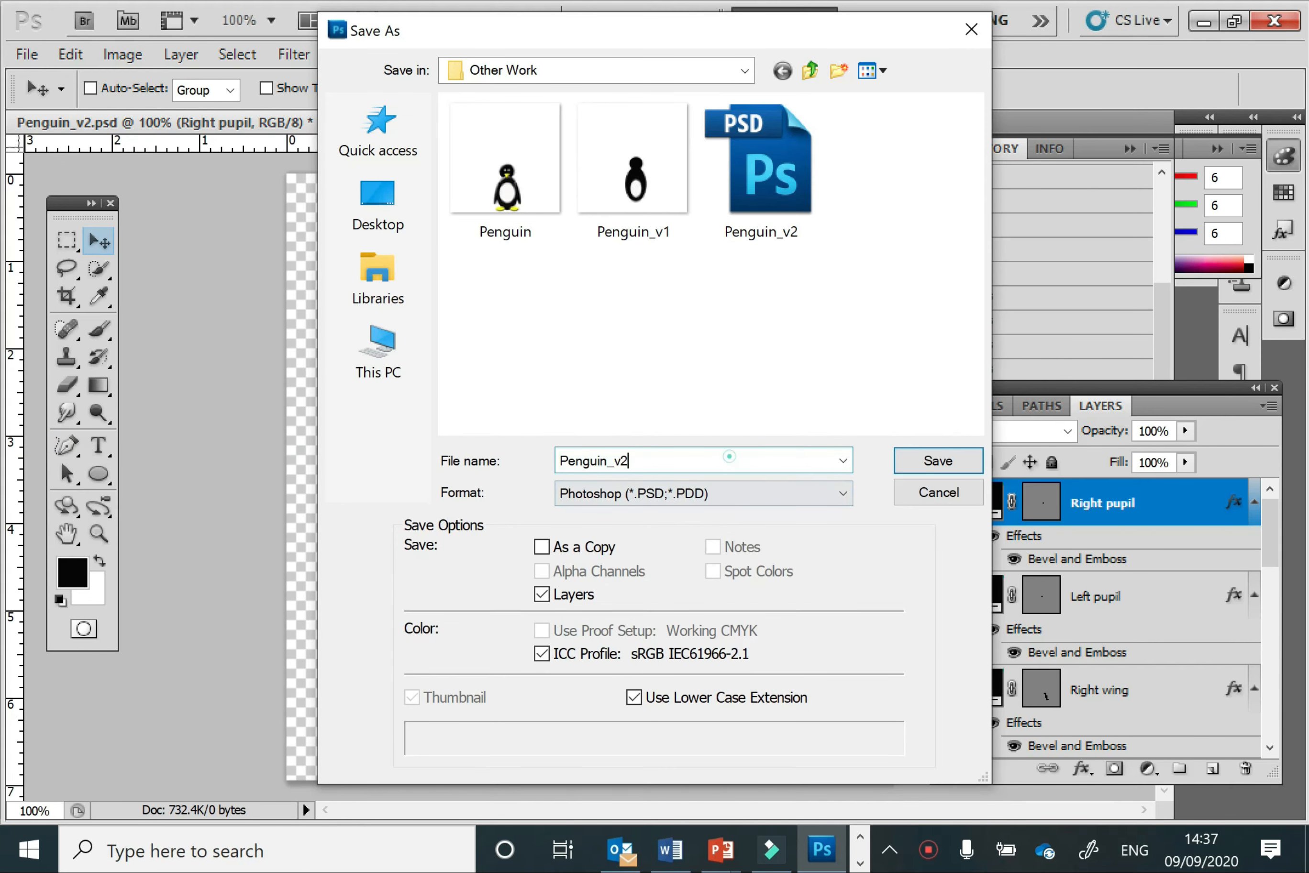
key("BackSpace")
key("BackSpace")
key("BackSpace")
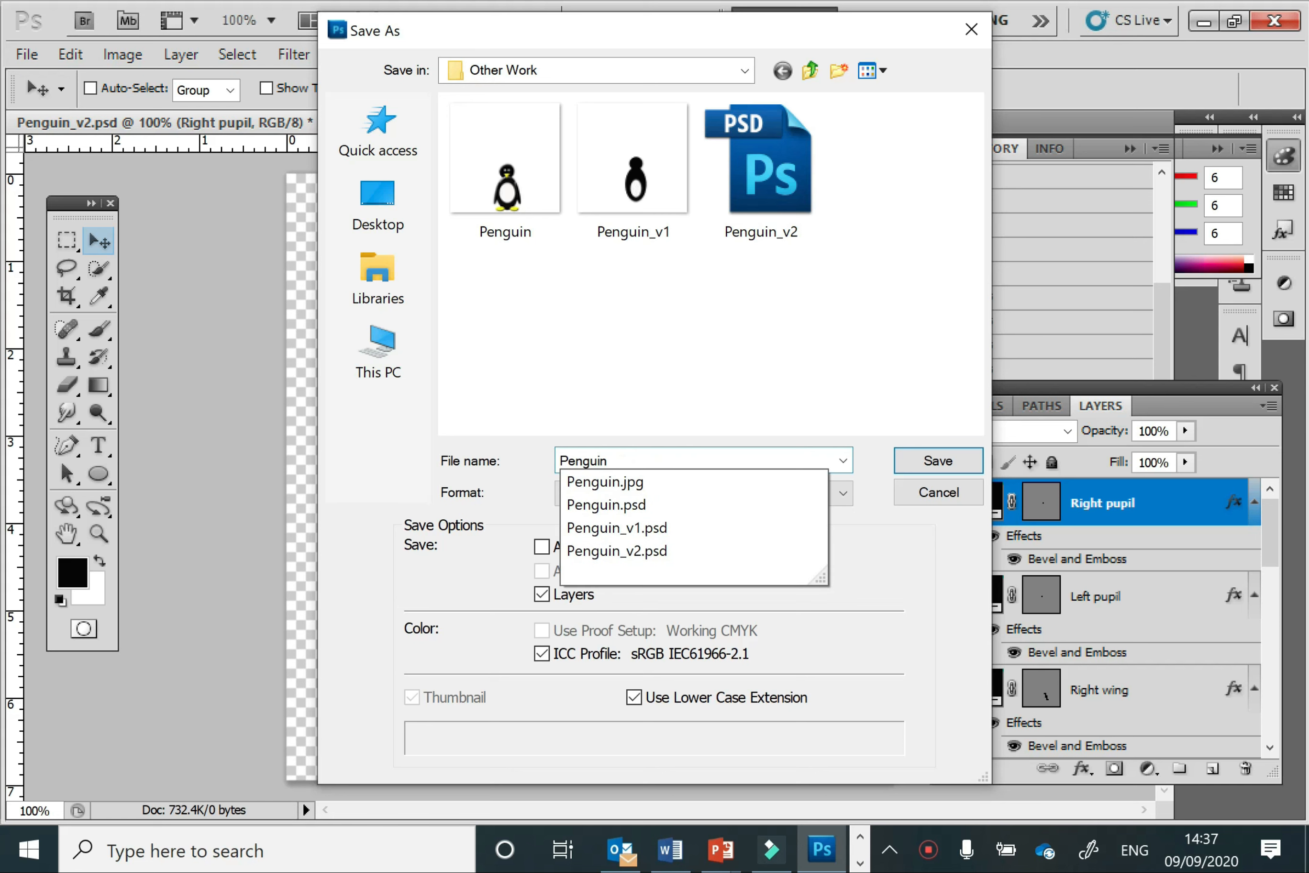
type("_FINAL")
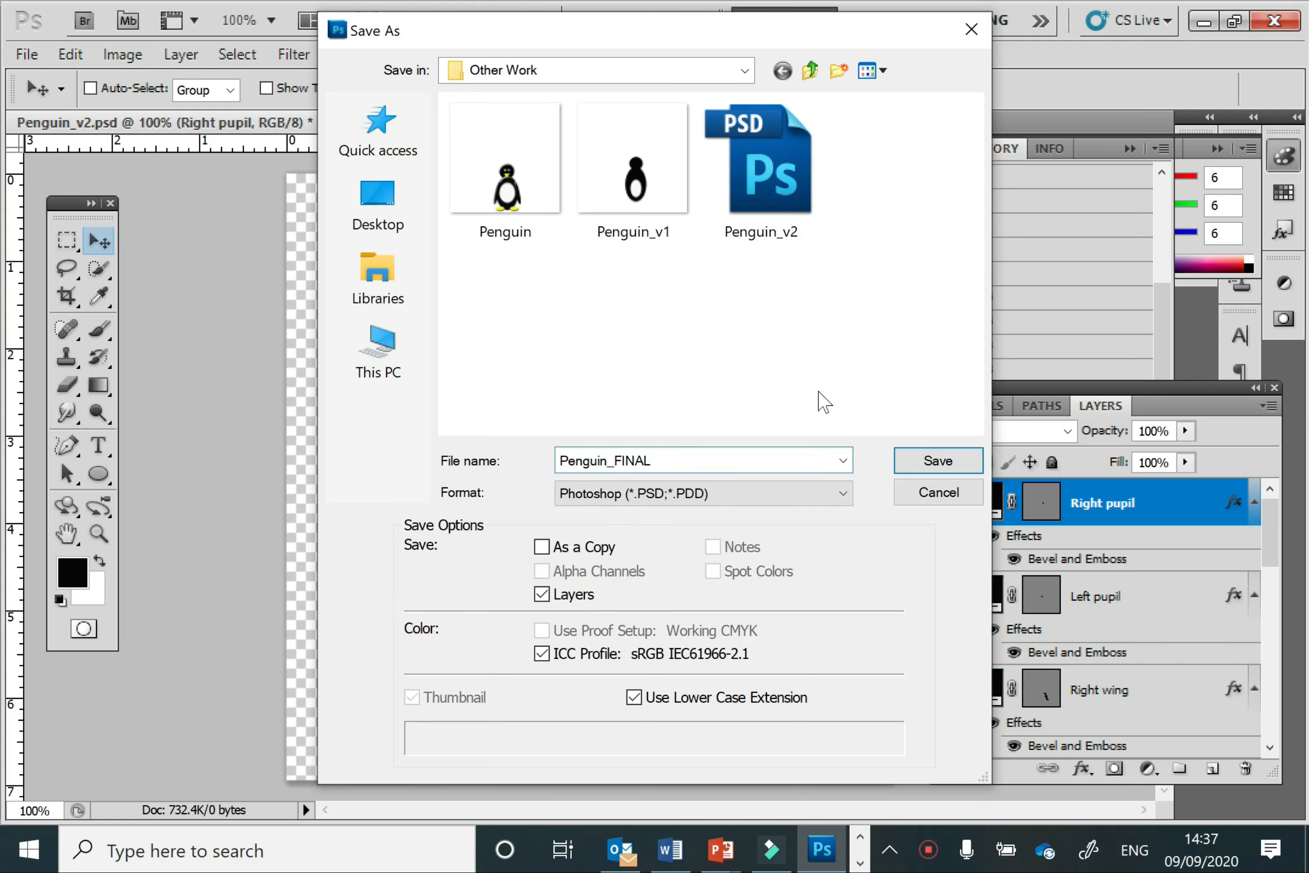
left_click(946, 463)
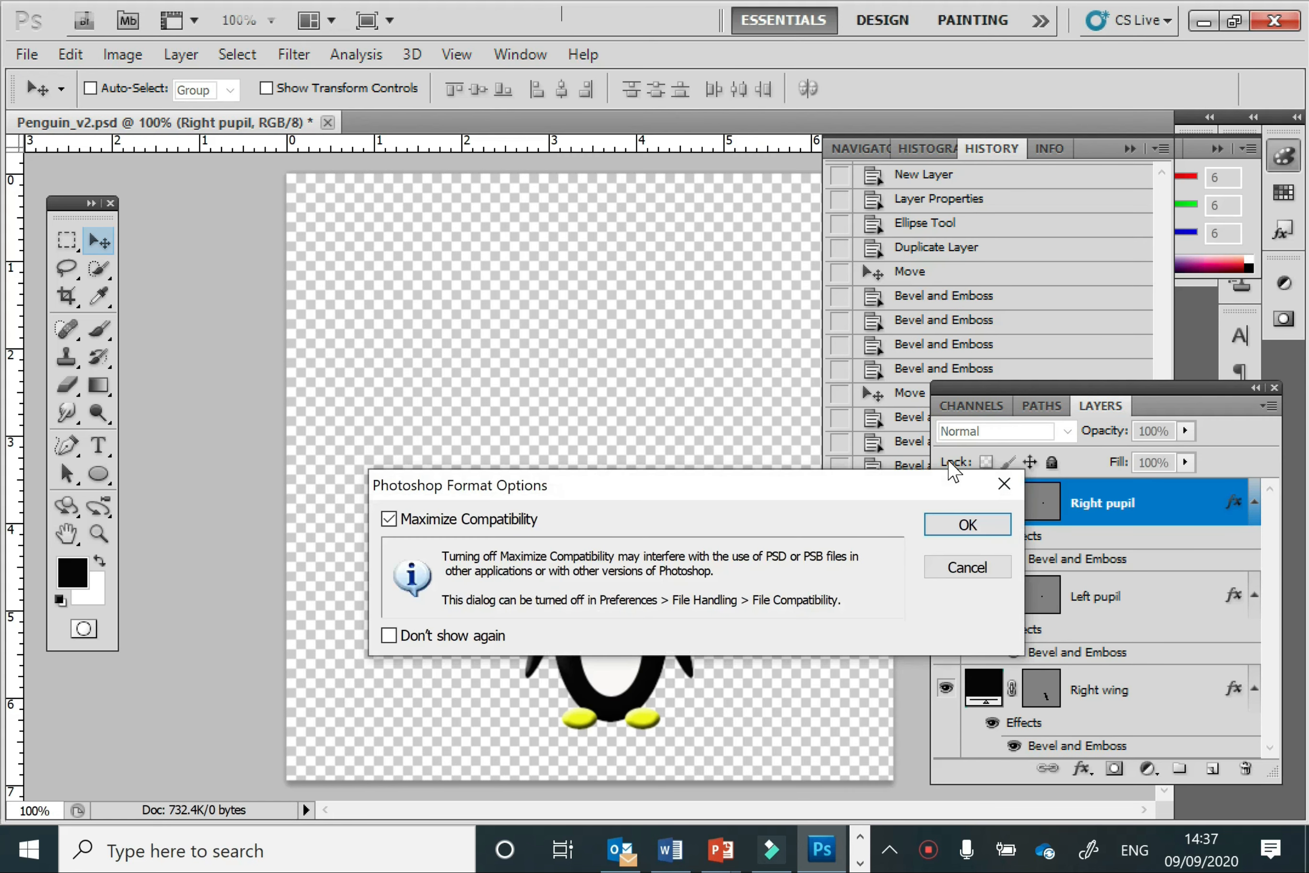
left_click(953, 532)
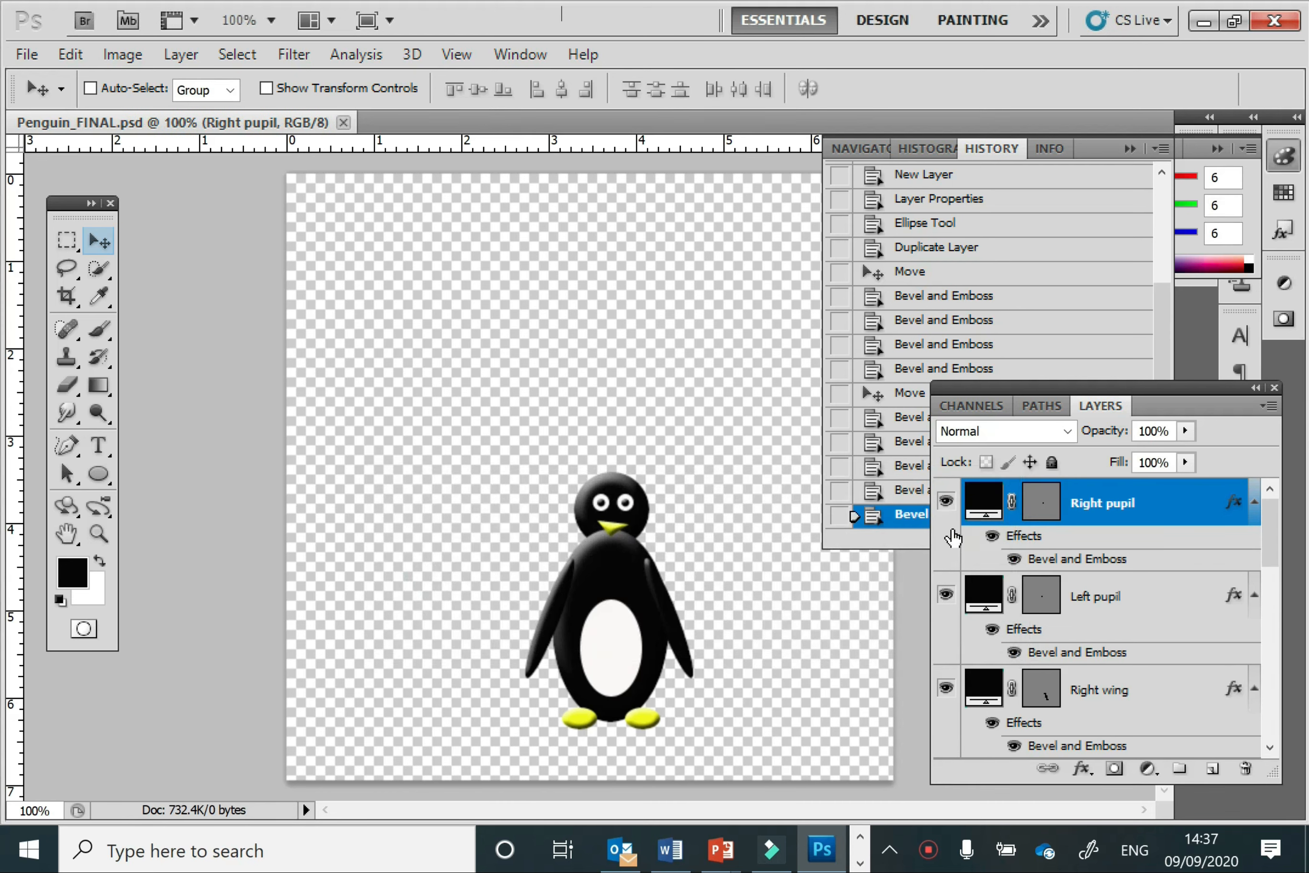